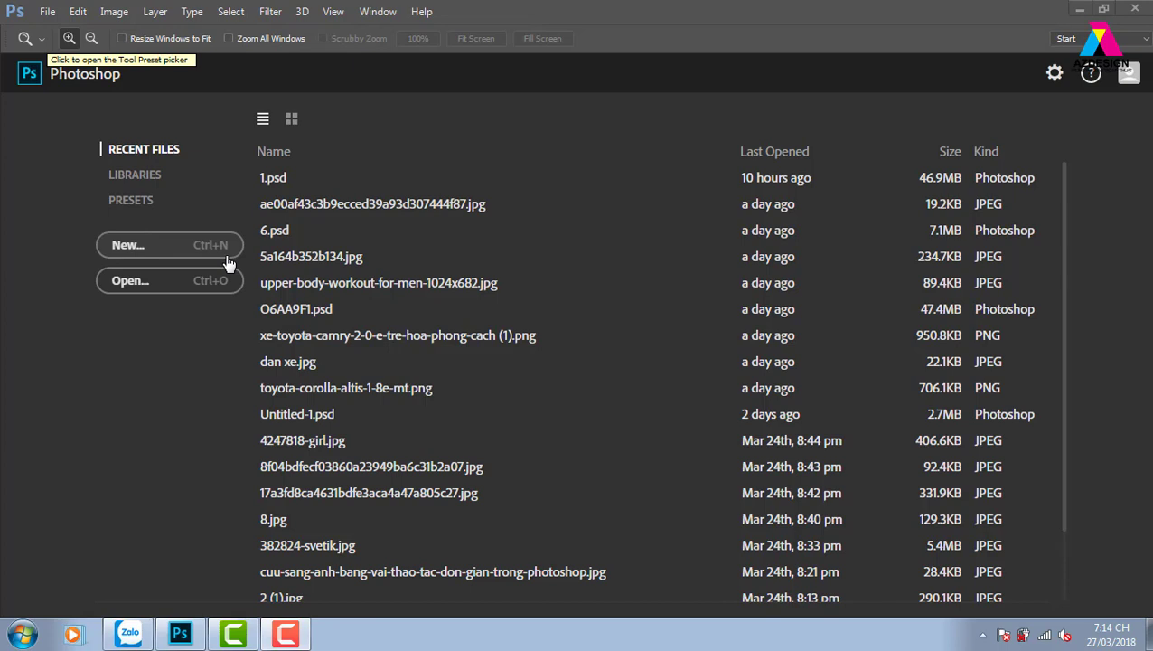
- Open the New document dialog for the custom 404 × 426 px Untitled-1 canvas and select its name
{"action": "left_click", "coordinate": [237, 246]}
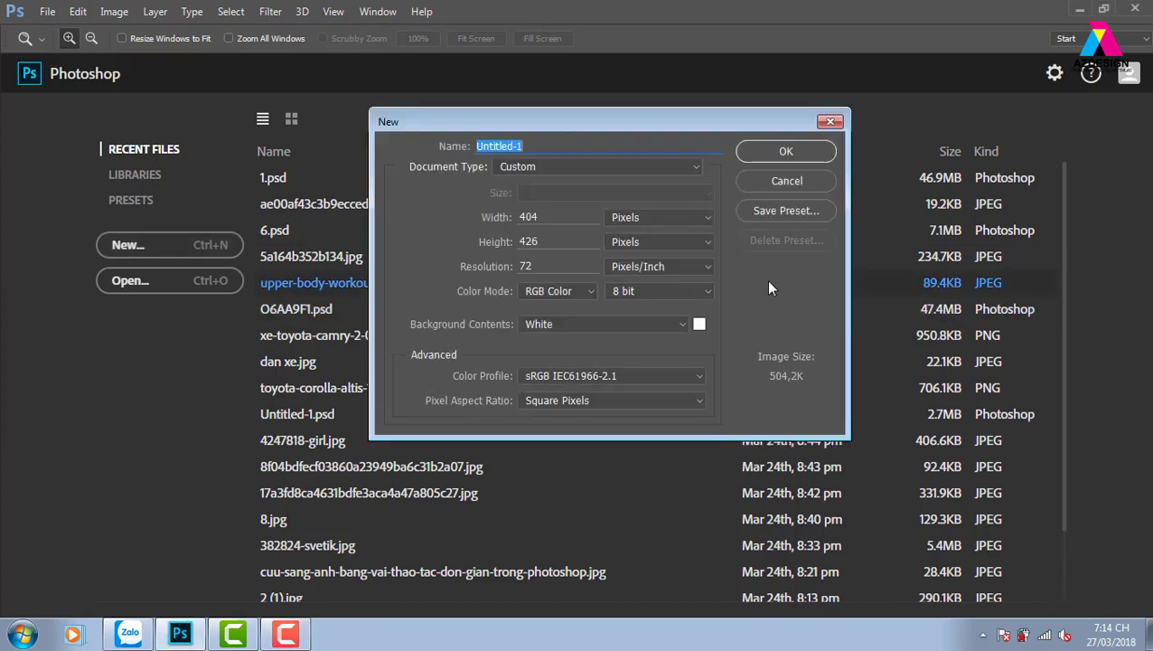
{"action": "left_click_drag", "start_coordinate": [713, 131], "coordinate": [765, 110]}
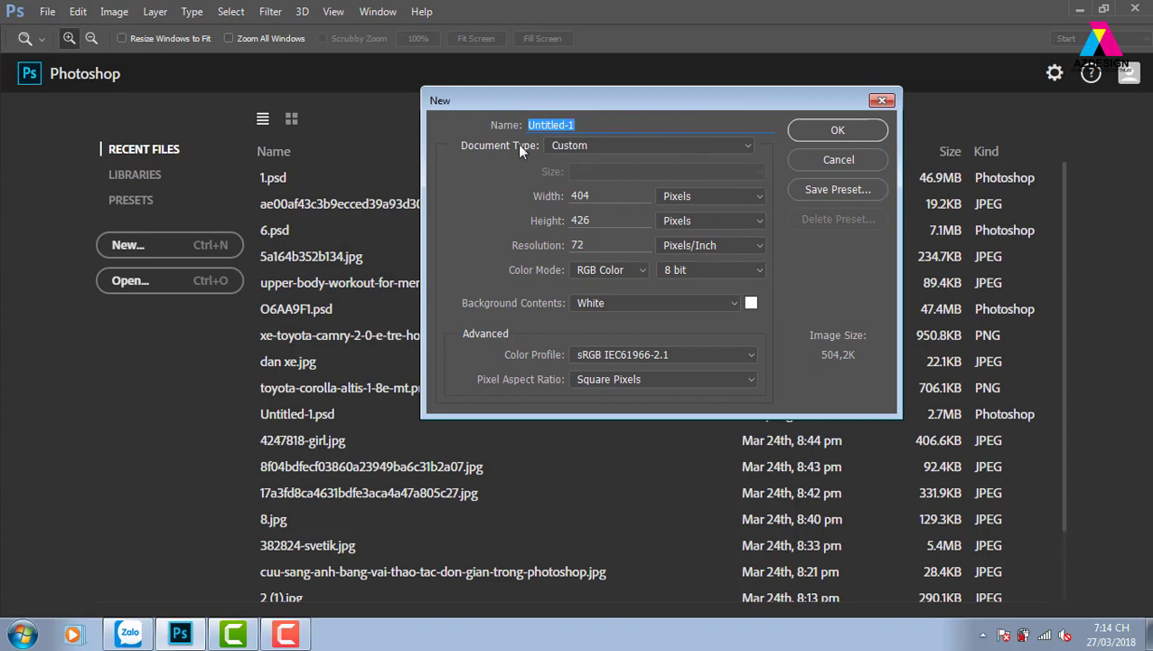
{"action": "left_click_drag", "start_coordinate": [583, 124], "coordinate": [488, 124]}
{"action": "left_click", "coordinate": [596, 125]}
{"action": "double_click", "coordinate": [596, 125]}
- Reposition the New dialog and expand the Document Type preset list, still on Custom
{"action": "left_click_drag", "start_coordinate": [734, 107], "coordinate": [630, 99]}
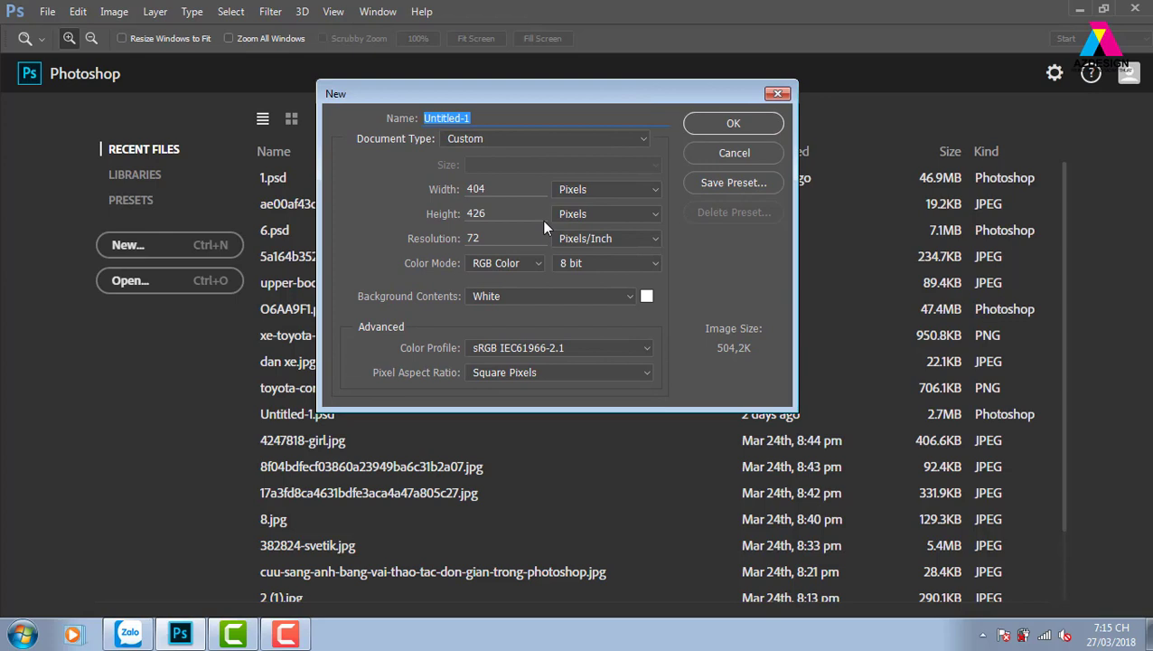
{"action": "left_click_drag", "start_coordinate": [564, 88], "coordinate": [591, 89]}
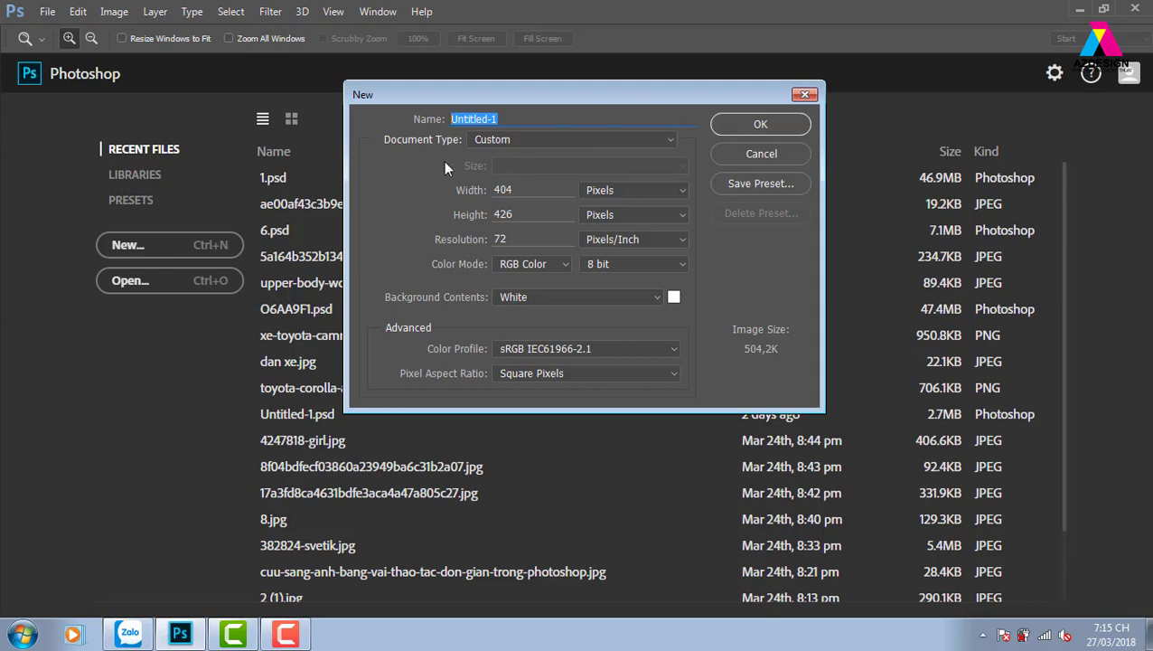
{"action": "left_click", "coordinate": [546, 141]}
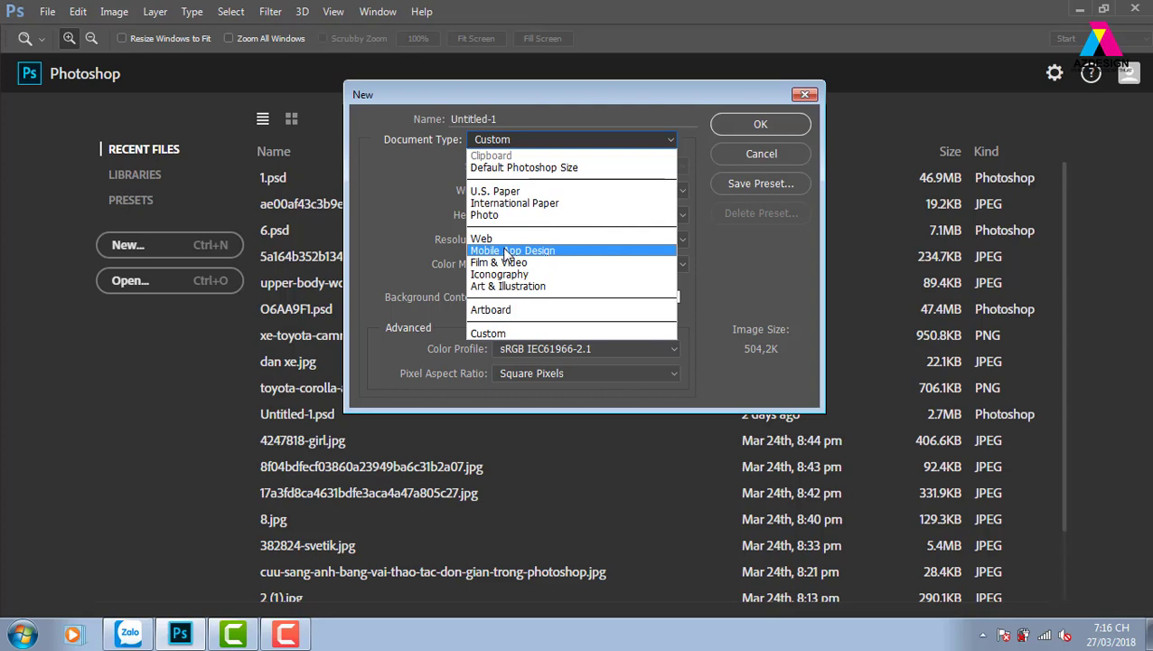
- Choose the Web document type, keeping Web Most Common at 1366 × 768 px and 72 ppi
{"action": "left_click", "coordinate": [504, 239]}
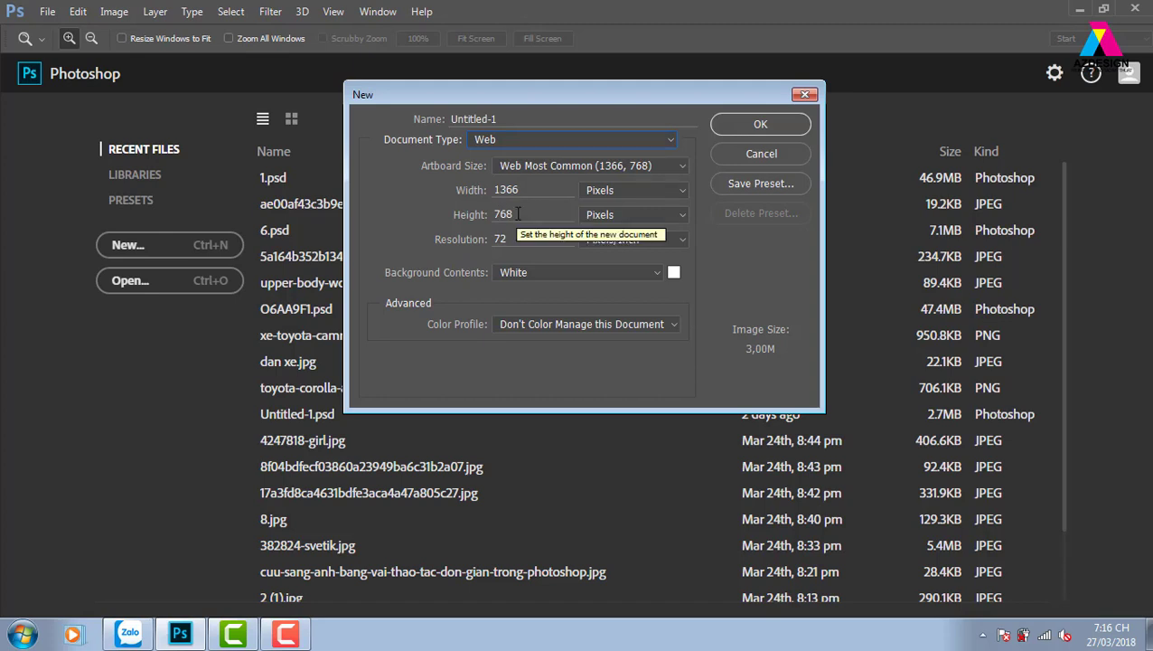
{"action": "left_click", "coordinate": [681, 166]}
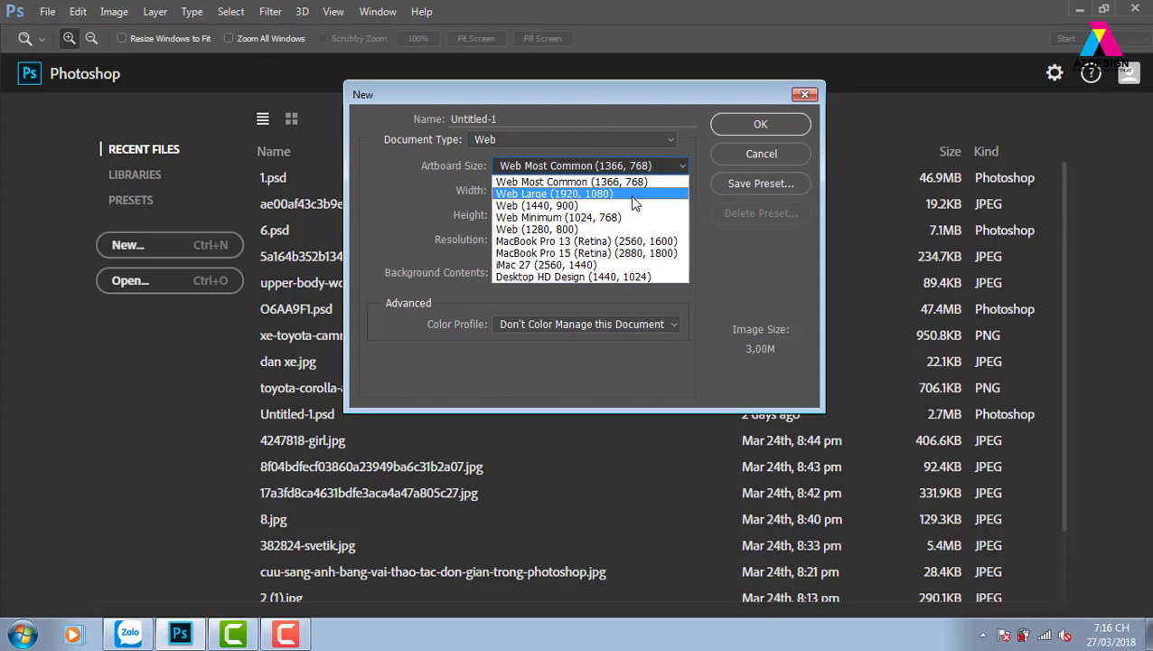
{"action": "left_click", "coordinate": [598, 182]}
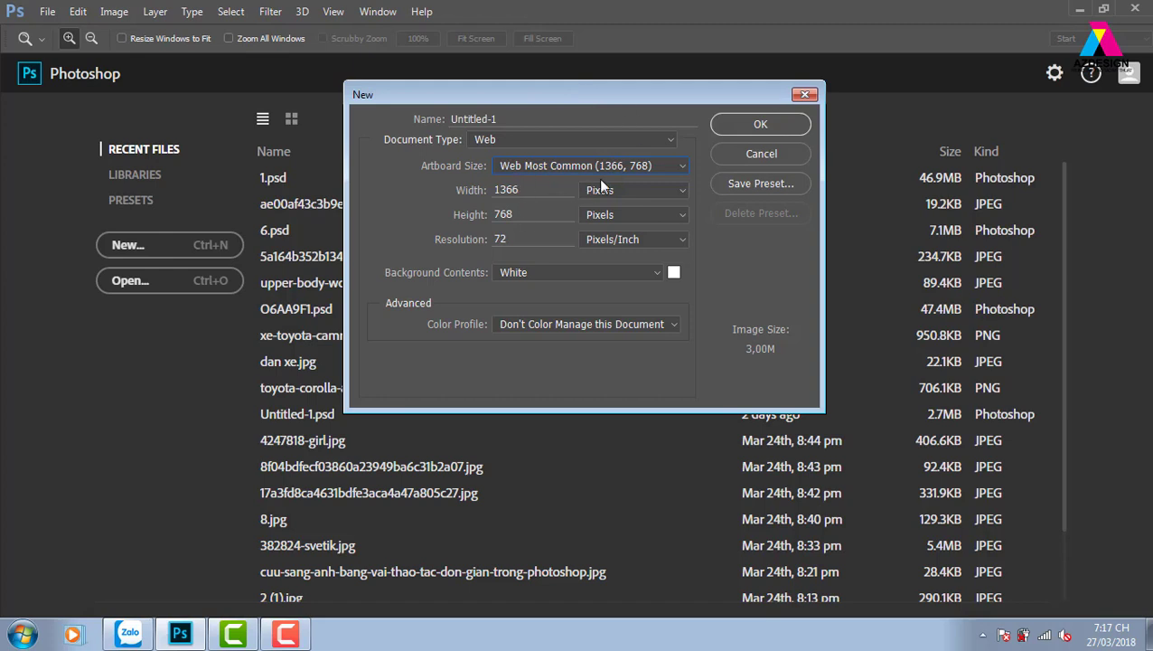
- Cycle through Mobile App Design, Film & Video and Iconography, ending on Art & Illustration at 1000 × 1000 px
{"action": "left_click", "coordinate": [663, 141]}
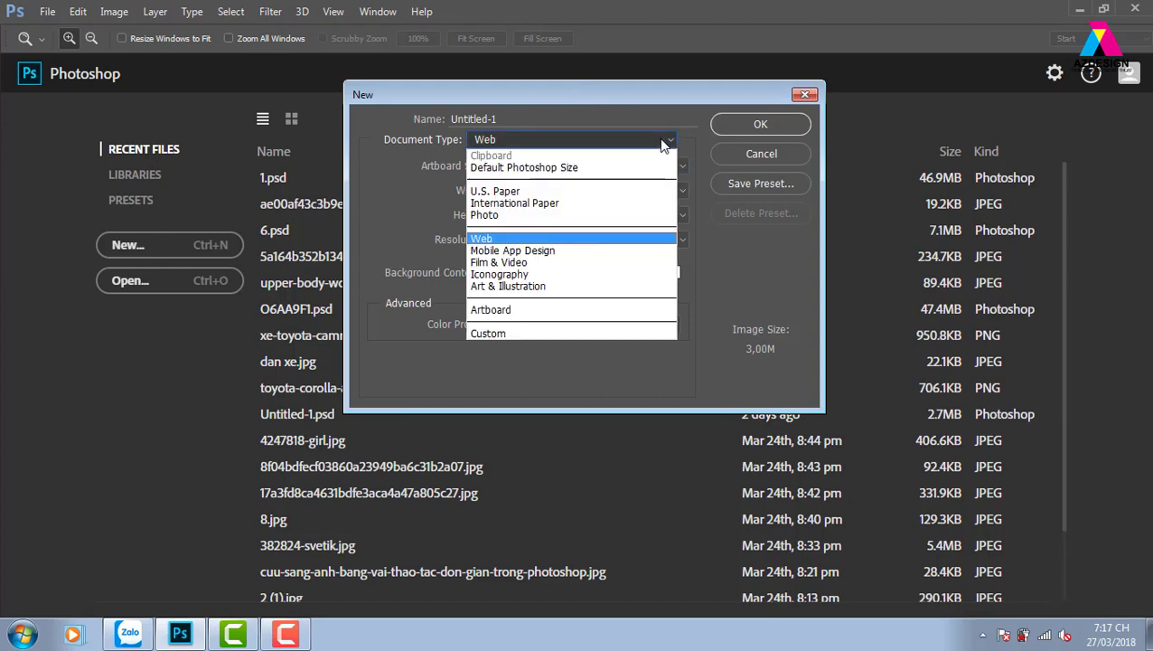
{"action": "left_click", "coordinate": [577, 250]}
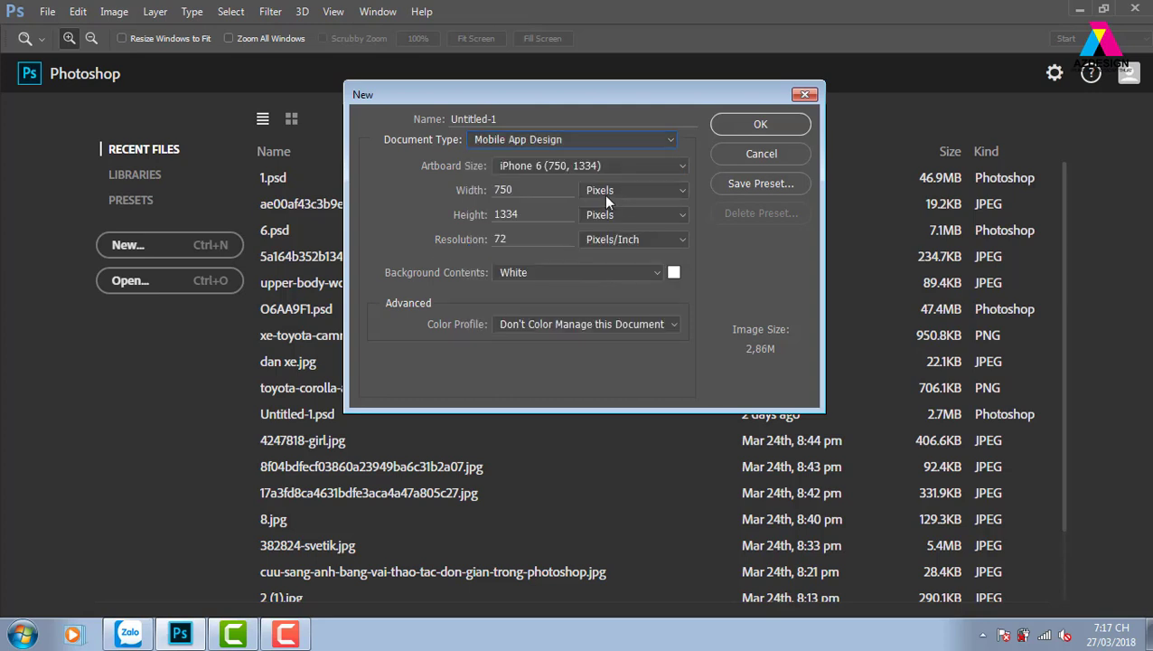
{"action": "left_click", "coordinate": [635, 141]}
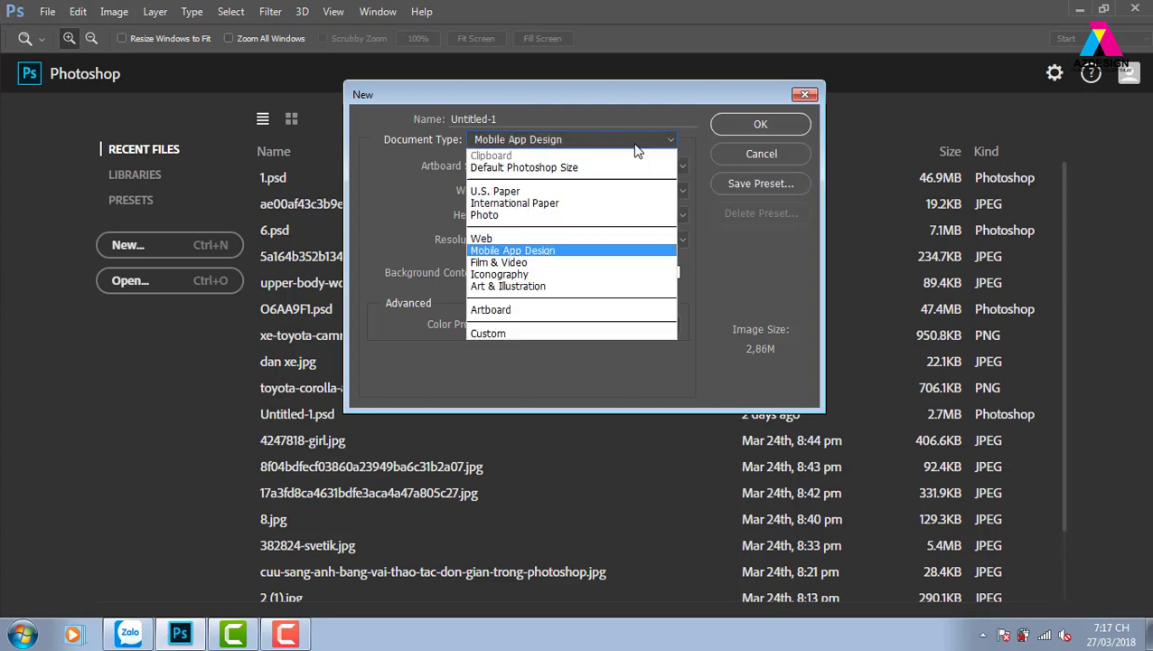
{"action": "left_click", "coordinate": [542, 262]}
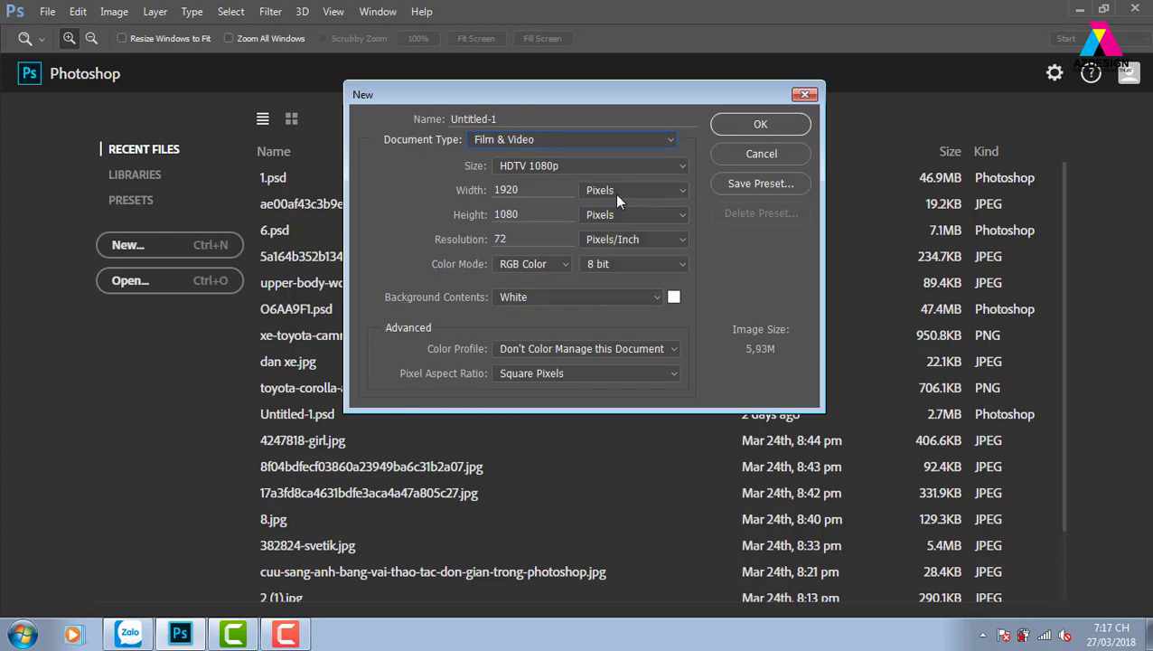
{"action": "left_click", "coordinate": [618, 150]}
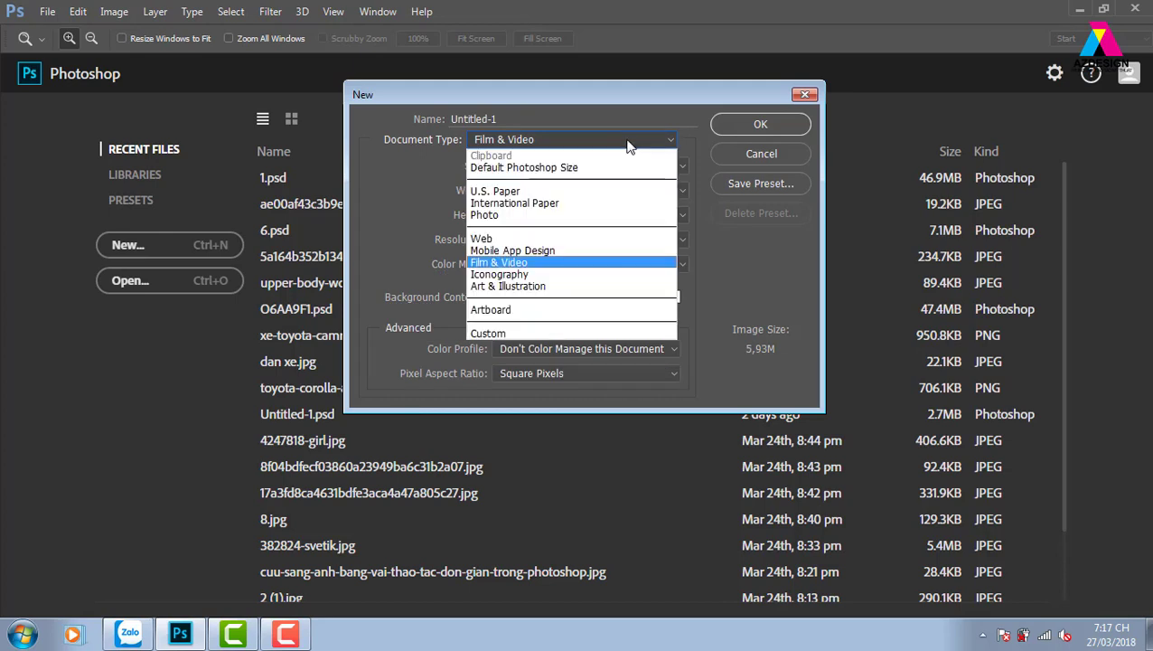
{"action": "left_click", "coordinate": [554, 277]}
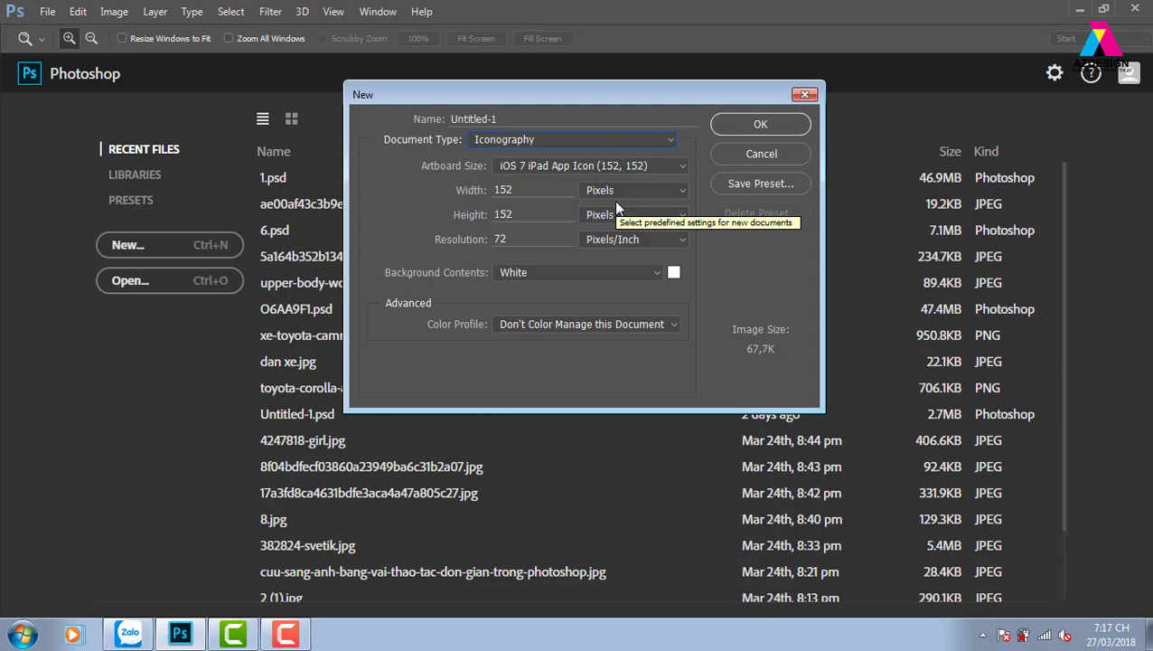
{"action": "left_click", "coordinate": [657, 140]}
{"action": "left_click", "coordinate": [581, 287]}
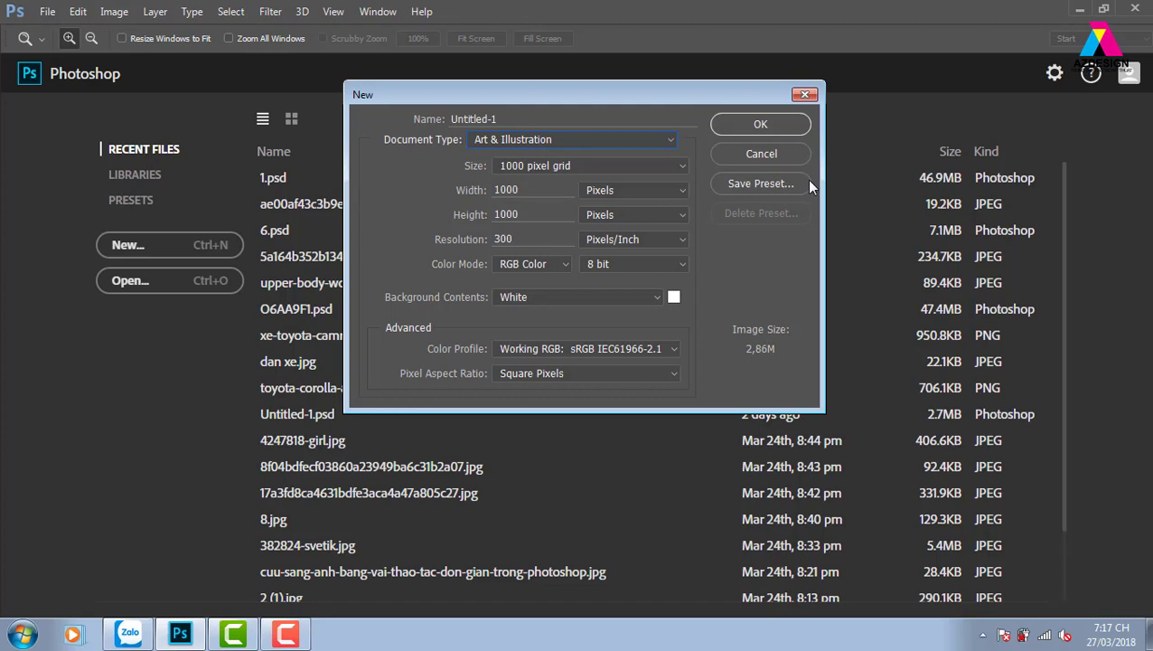
- Reopen the Document Type list while Art & Illustration is still selected
{"action": "left_click", "coordinate": [671, 141]}
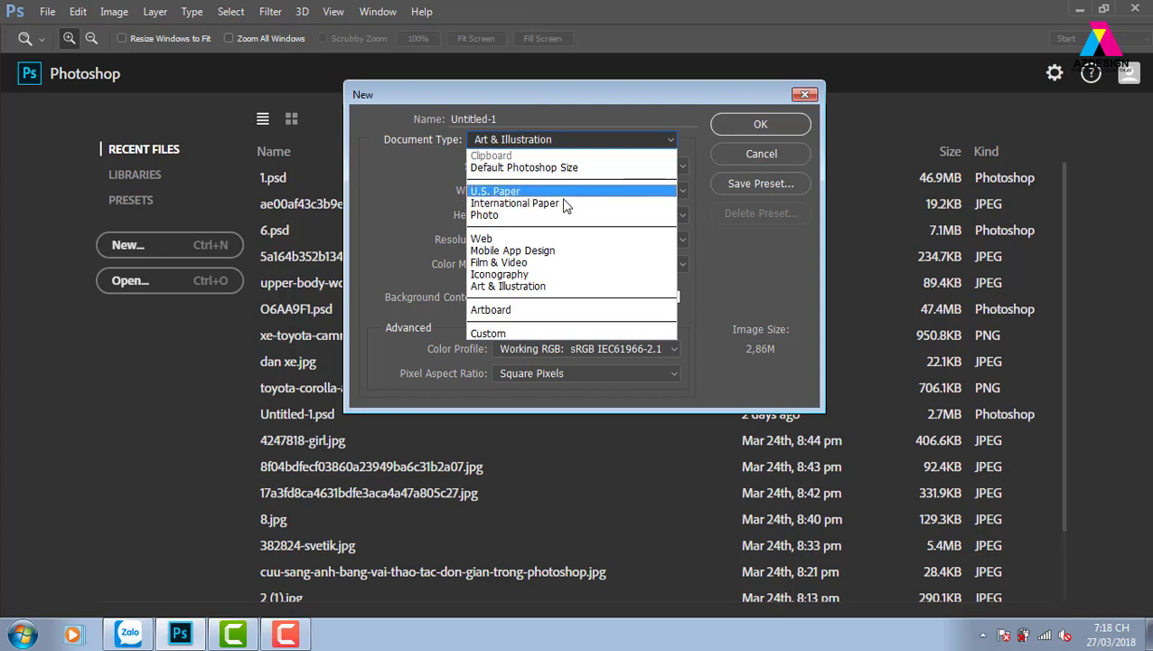
- Choose International Paper, giving an A4 page of 210 × 297 mm at 300 ppi
{"action": "left_click", "coordinate": [561, 203]}
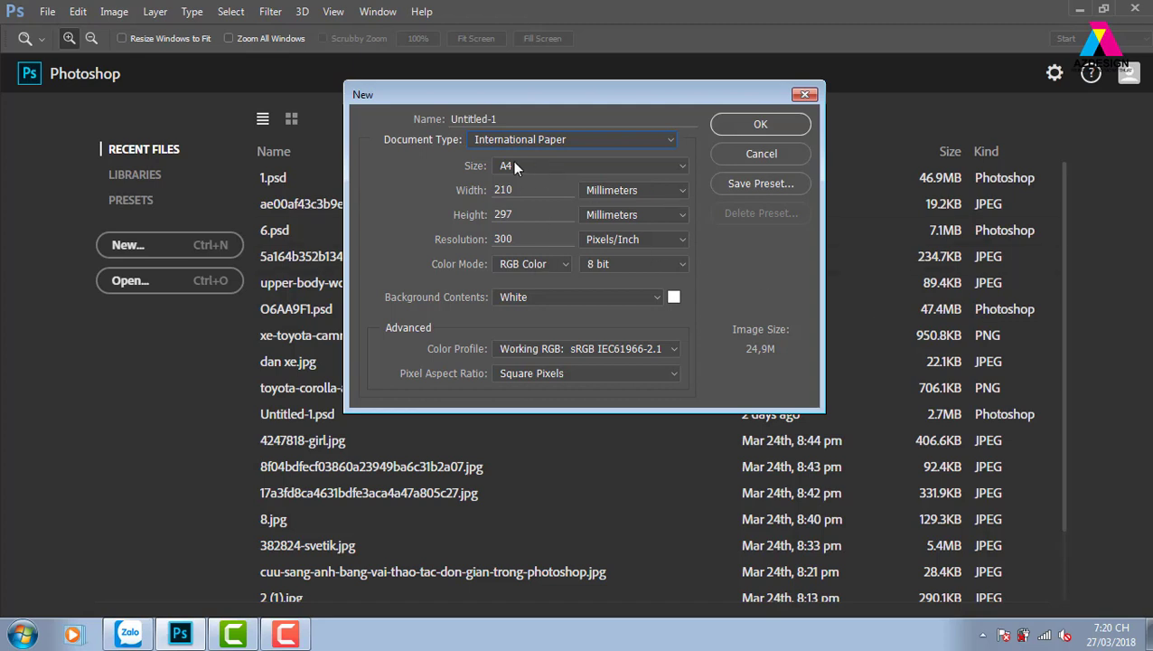
- Switch the A4 page's units to Centimeters, showing 21 × 29,7 cm at 300 ppi
{"action": "double_click", "coordinate": [508, 191]}
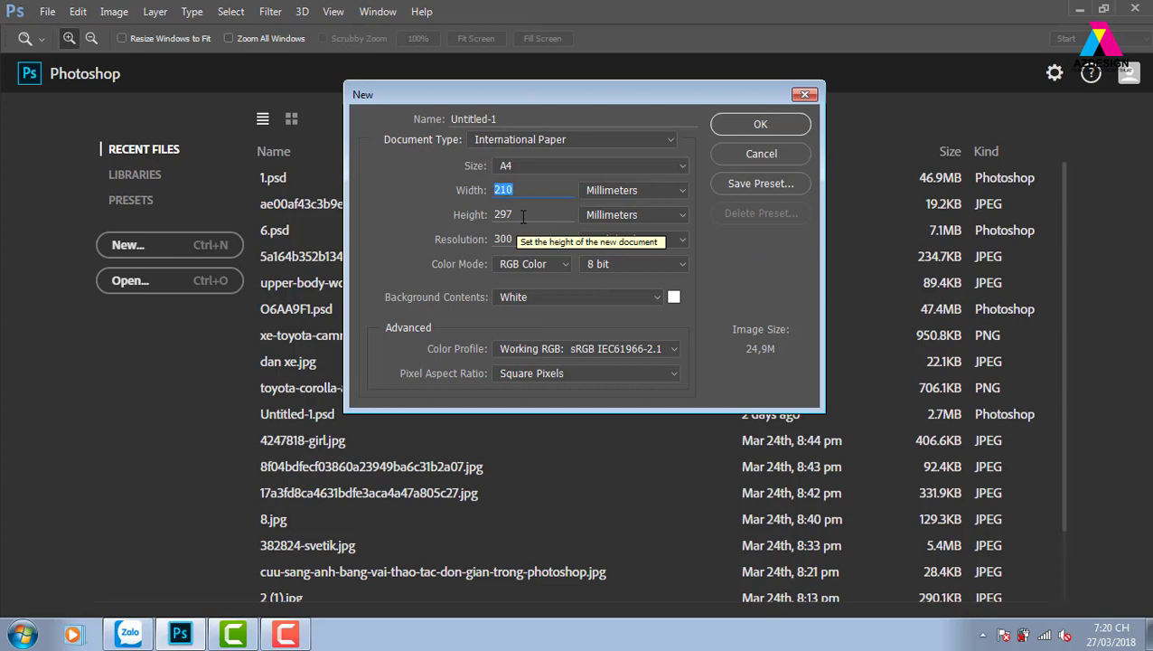
{"action": "left_click", "coordinate": [643, 193]}
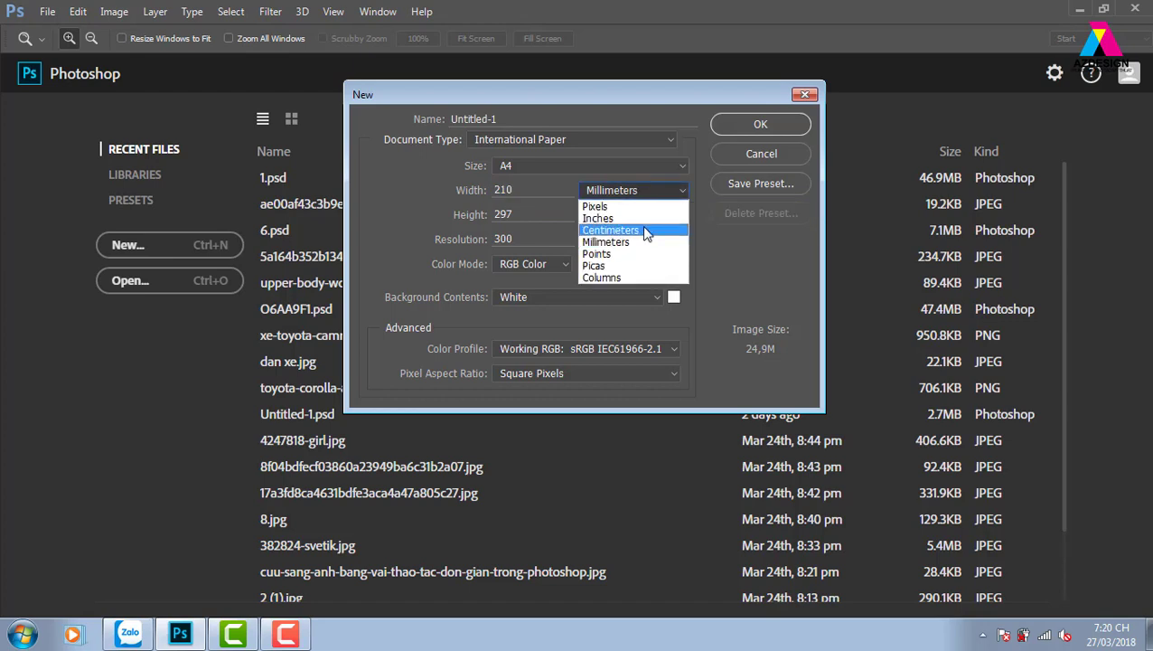
{"action": "left_click", "coordinate": [645, 231]}
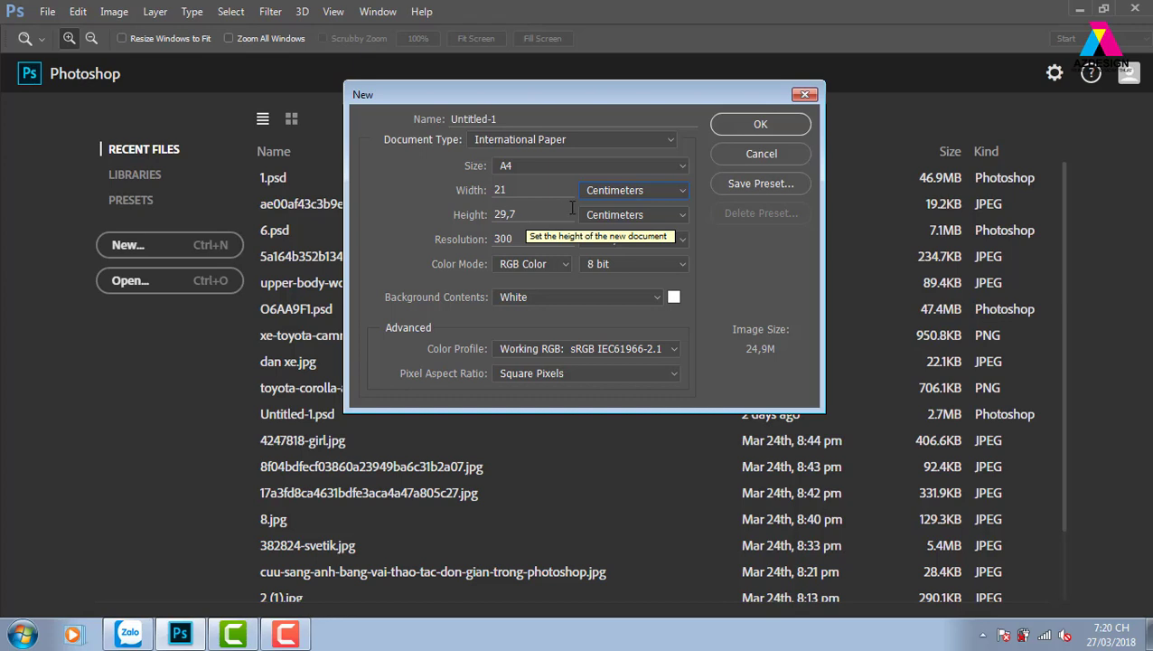
{"action": "left_click", "coordinate": [651, 193]}
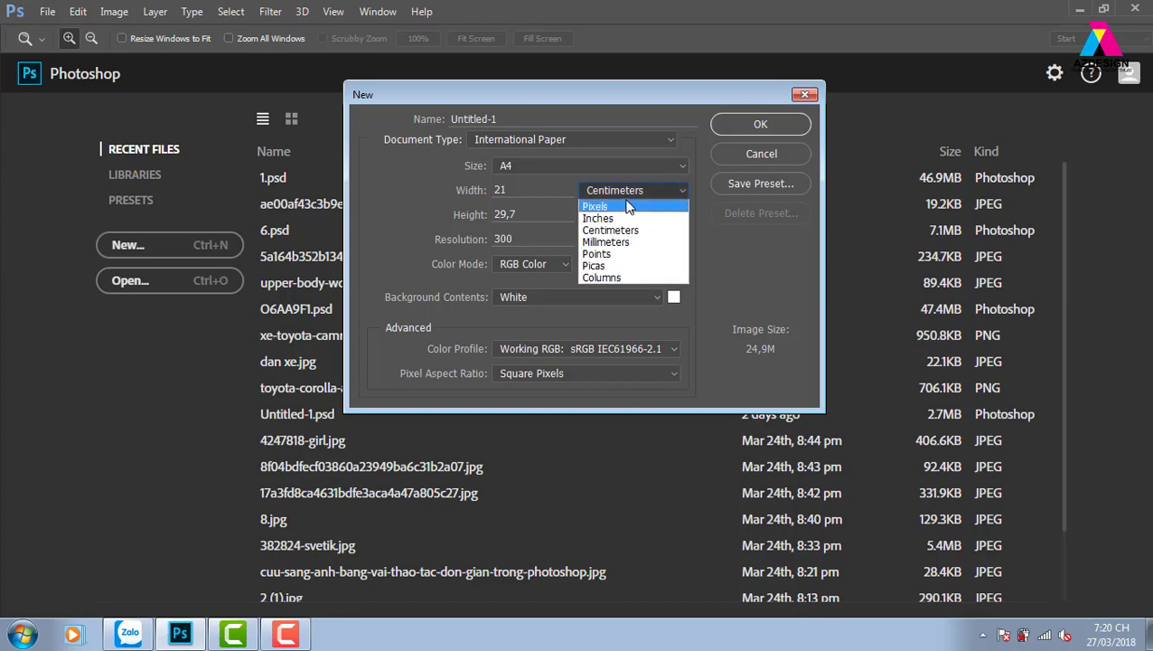
{"action": "left_click", "coordinate": [702, 182]}
{"action": "left_click", "coordinate": [650, 194]}
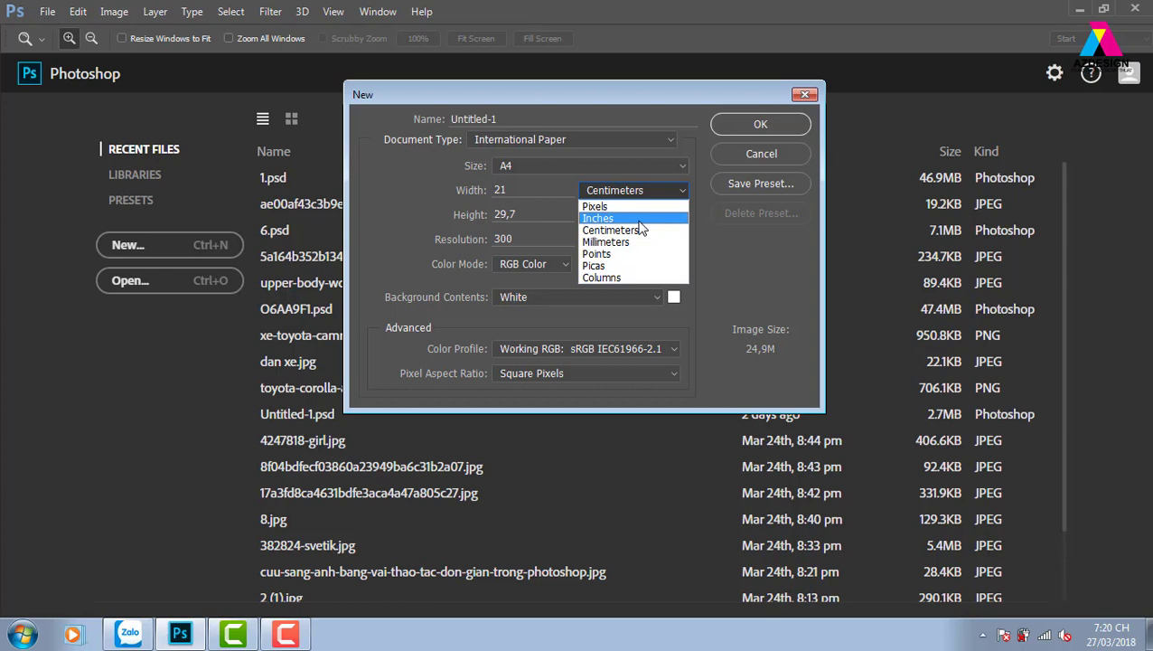
{"action": "left_click", "coordinate": [720, 256]}
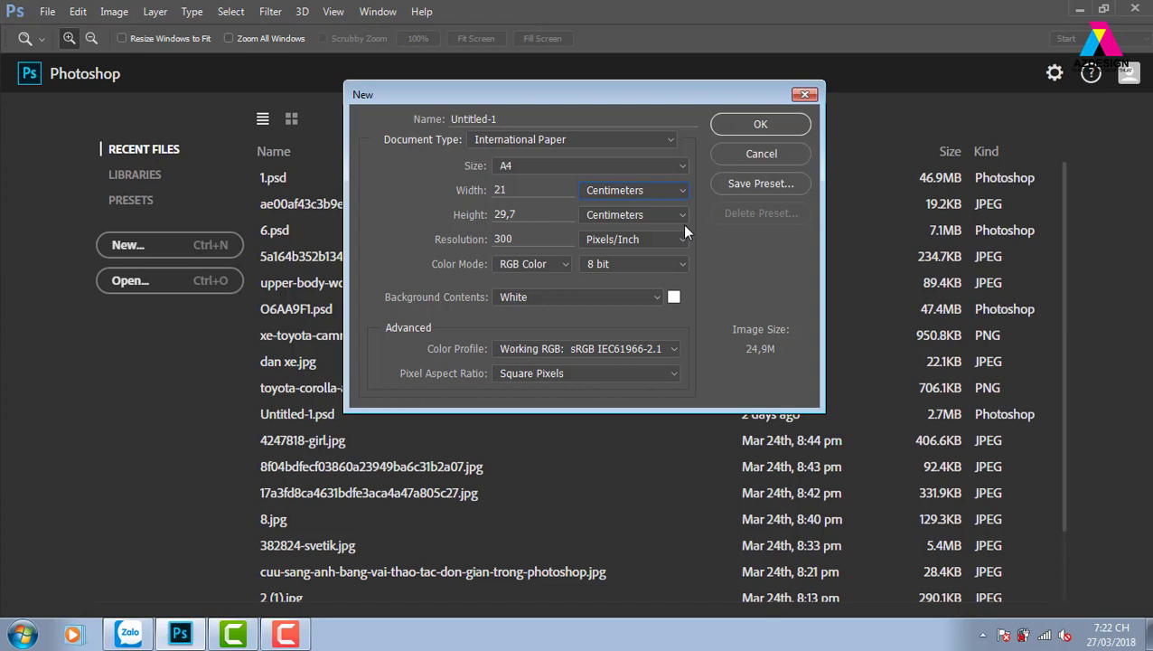
{"action": "left_click_drag", "start_coordinate": [627, 93], "coordinate": [589, 84]}
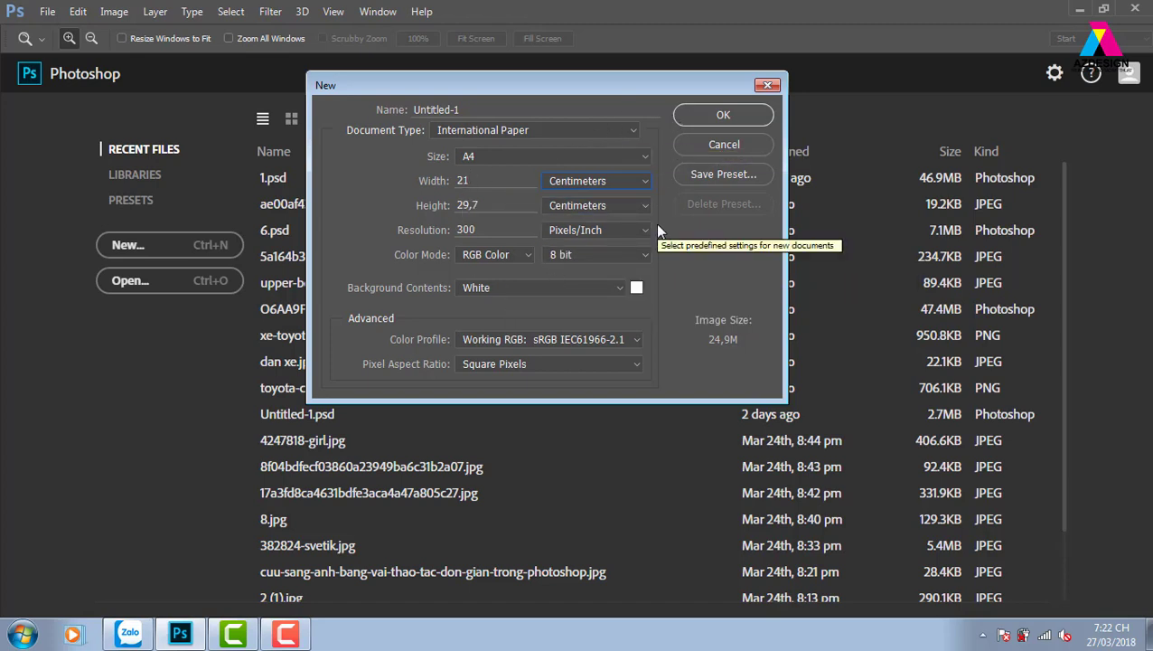
{"action": "double_click", "coordinate": [463, 181]}
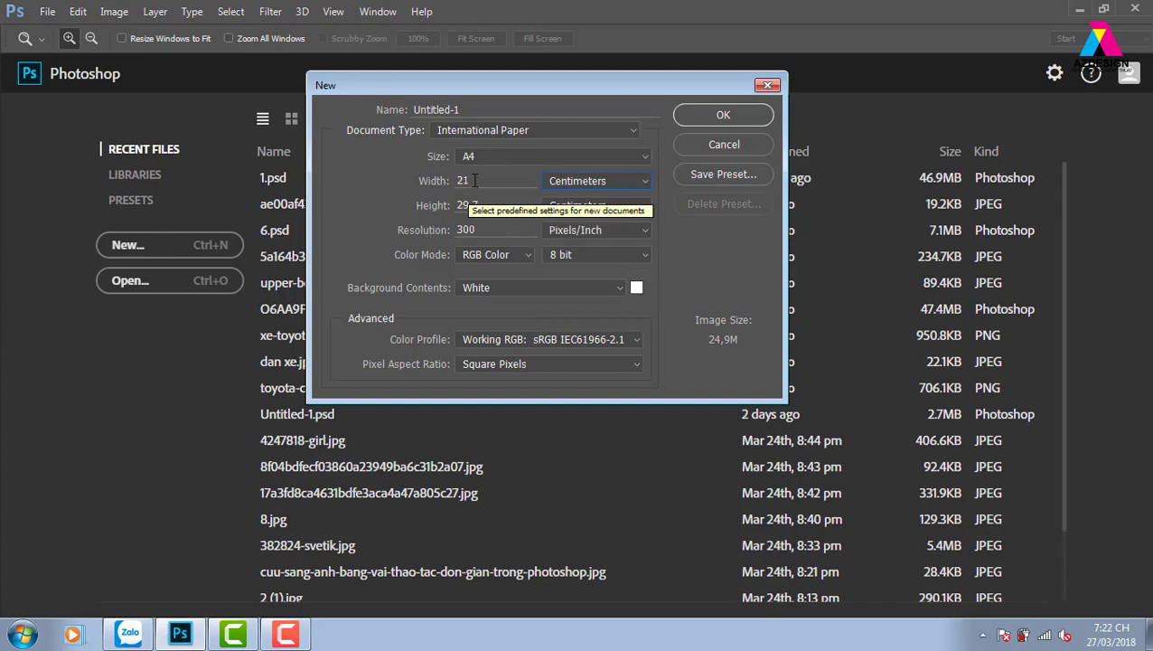
{"action": "double_click", "coordinate": [477, 206]}
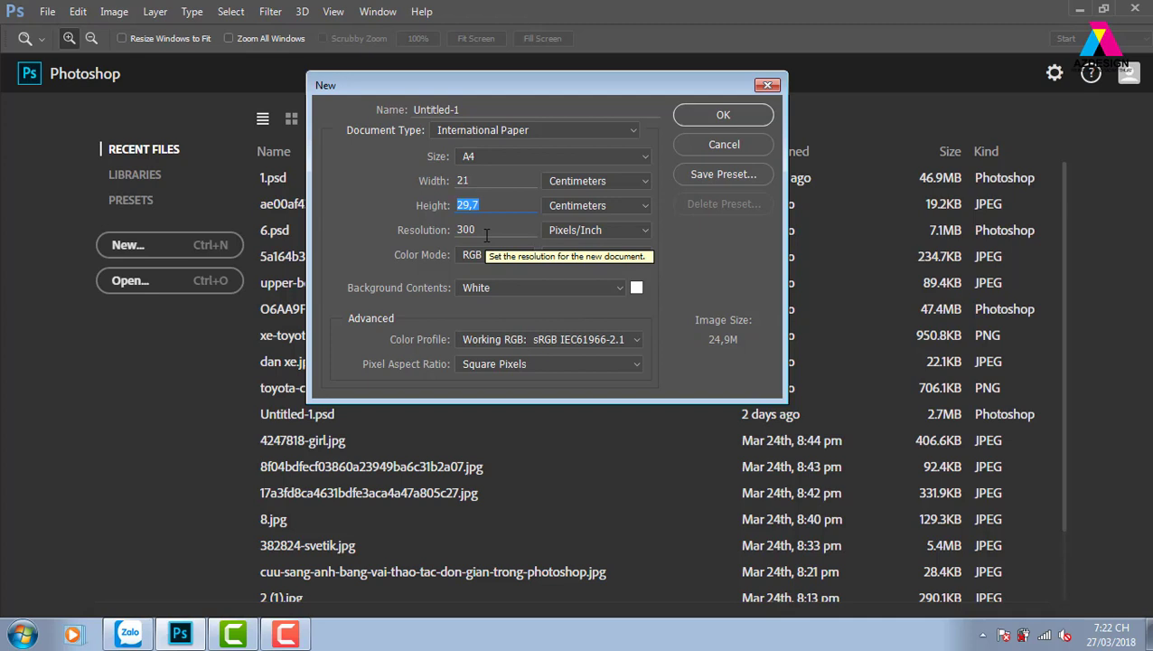
{"action": "double_click", "coordinate": [468, 230]}
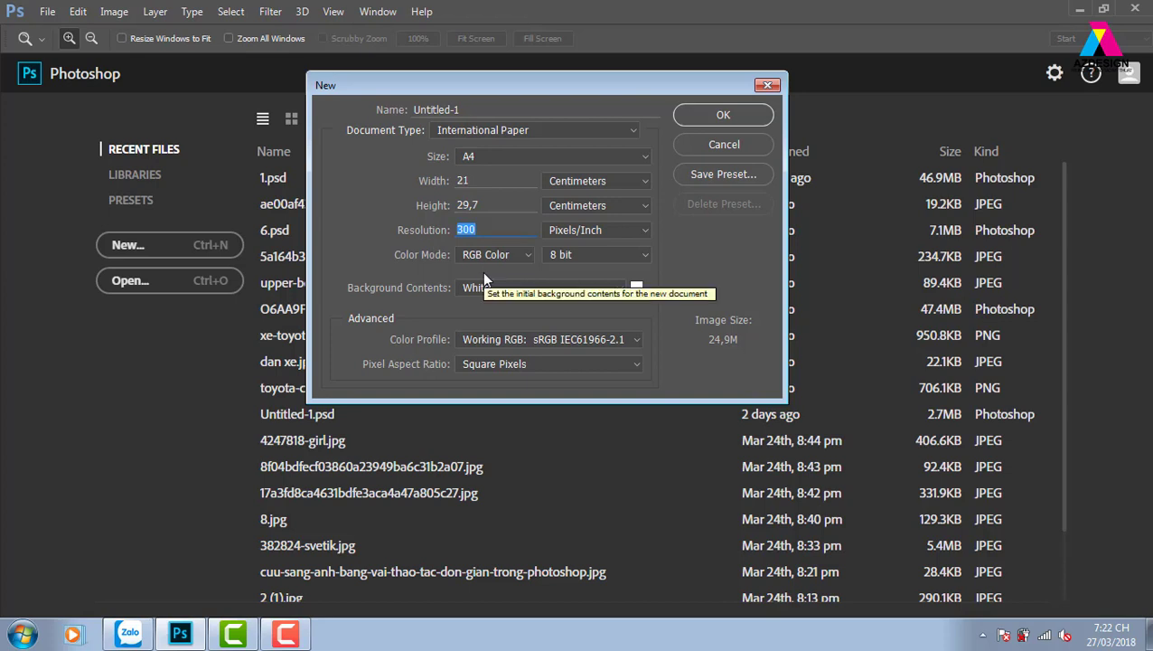
{"action": "left_click", "coordinate": [491, 232]}
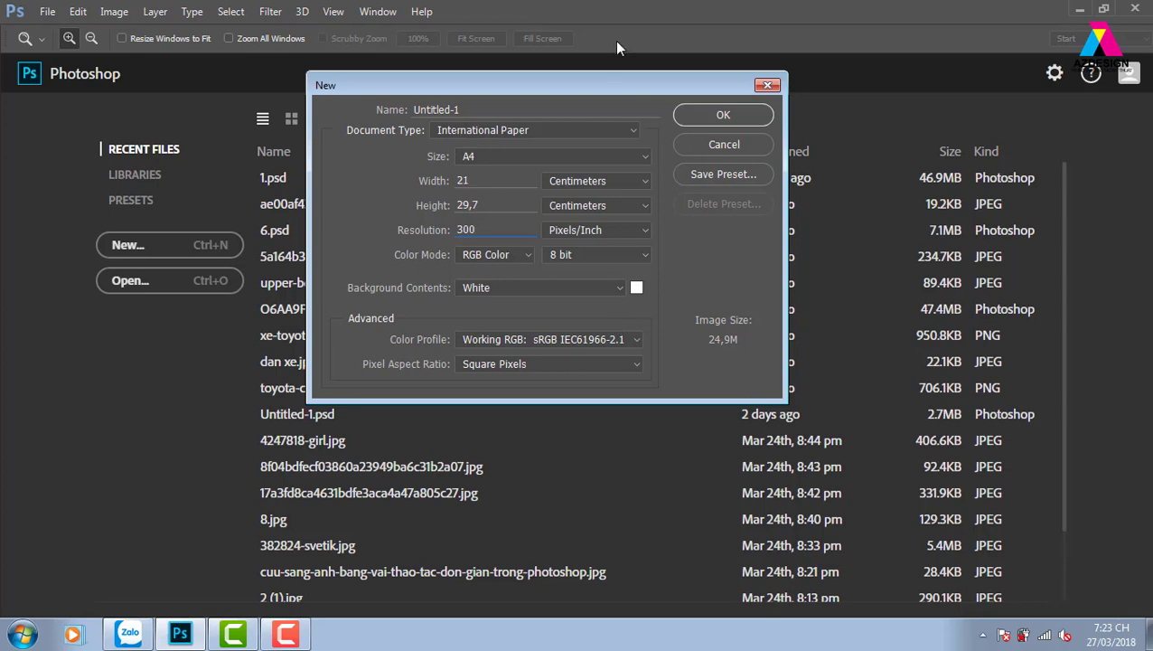
{"action": "left_click", "coordinate": [428, 237]}
- Return the Document Type to Web (1366 × 768 px, 72 ppi) and select the resolution value
{"action": "left_click_drag", "start_coordinate": [647, 86], "coordinate": [676, 80]}
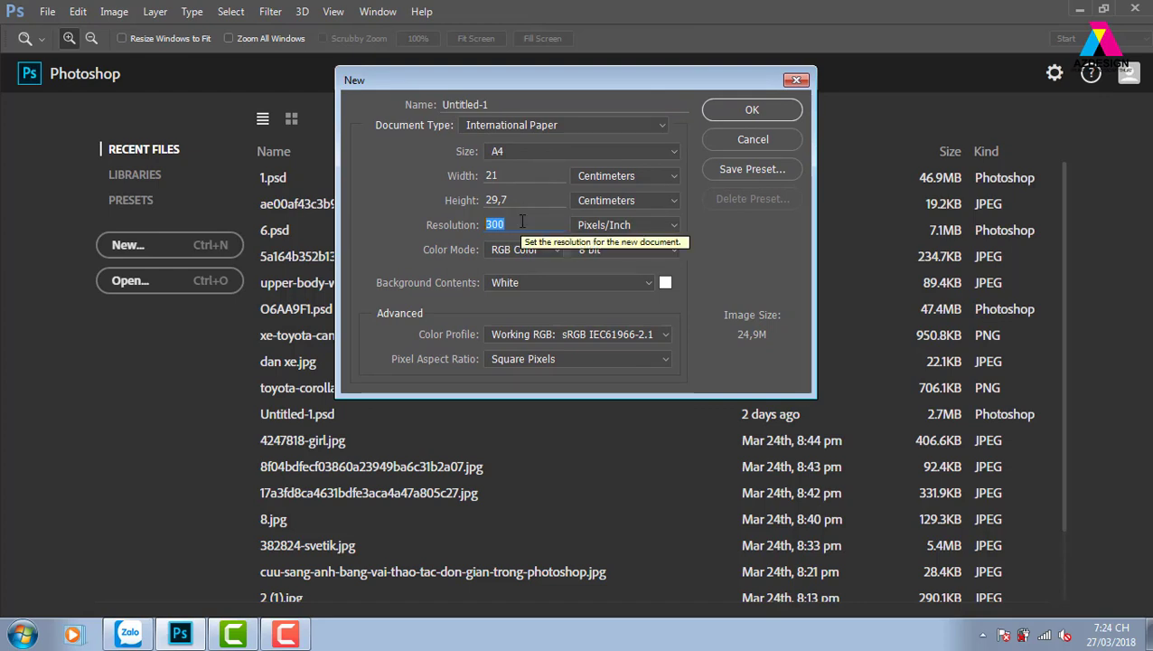
{"action": "left_click", "coordinate": [615, 152]}
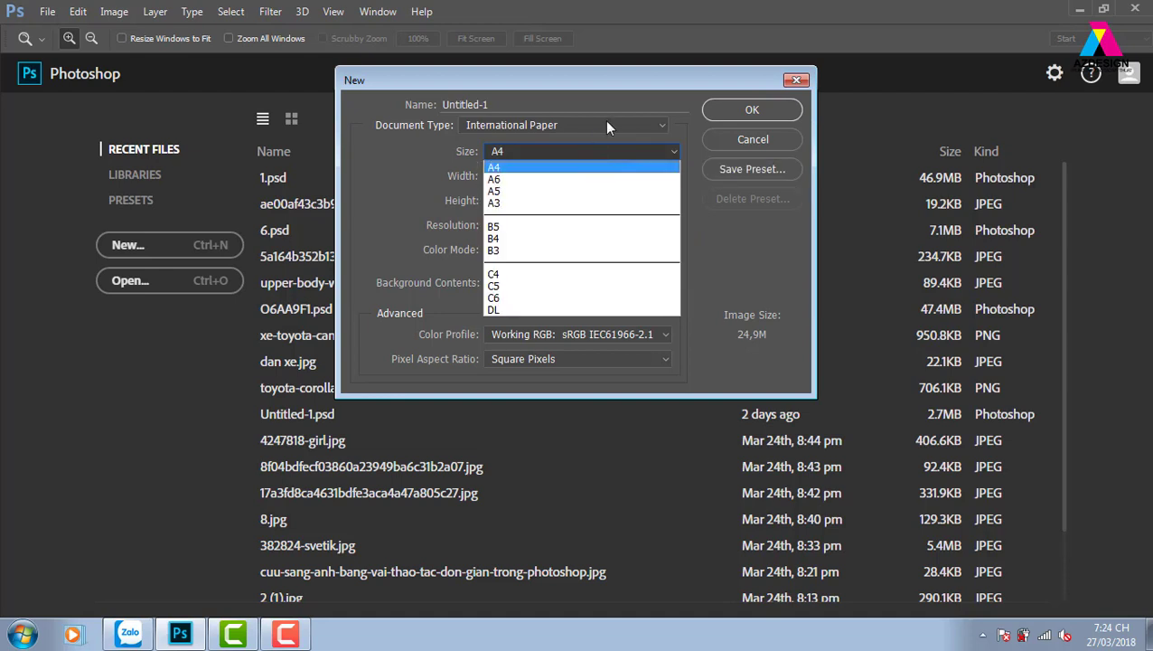
{"action": "left_click", "coordinate": [606, 127]}
{"action": "left_click", "coordinate": [506, 222]}
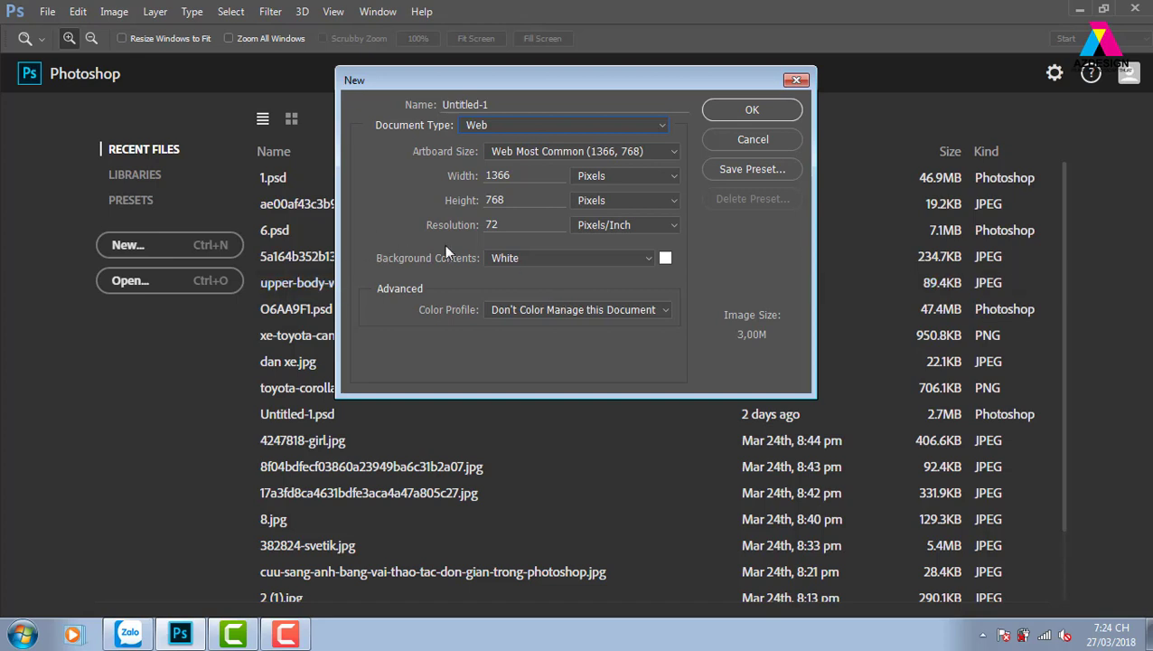
{"action": "double_click", "coordinate": [491, 224]}
{"action": "left_click_drag", "start_coordinate": [685, 88], "coordinate": [638, 90]}
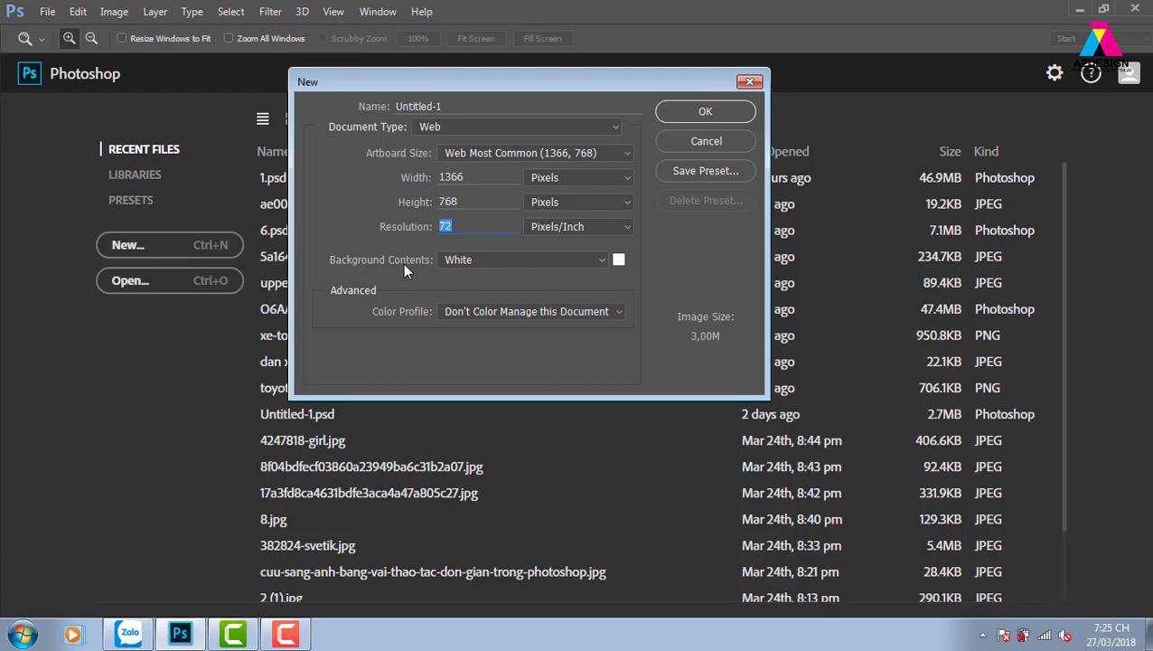
{"action": "left_click", "coordinate": [520, 264]}
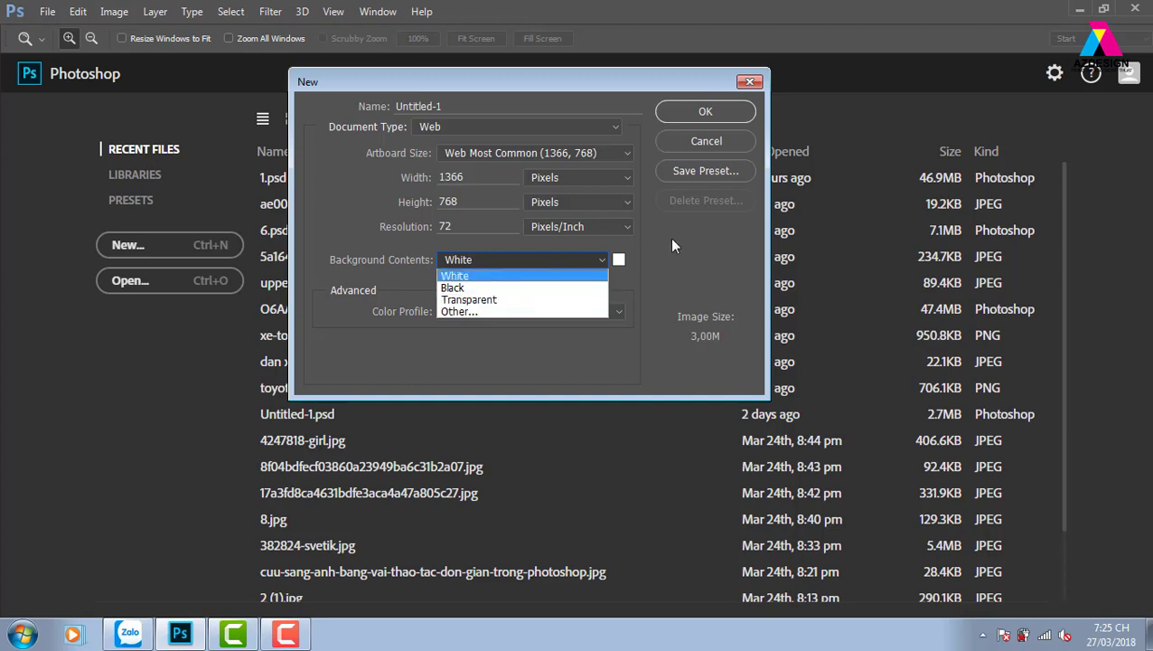
{"action": "left_click", "coordinate": [567, 274]}
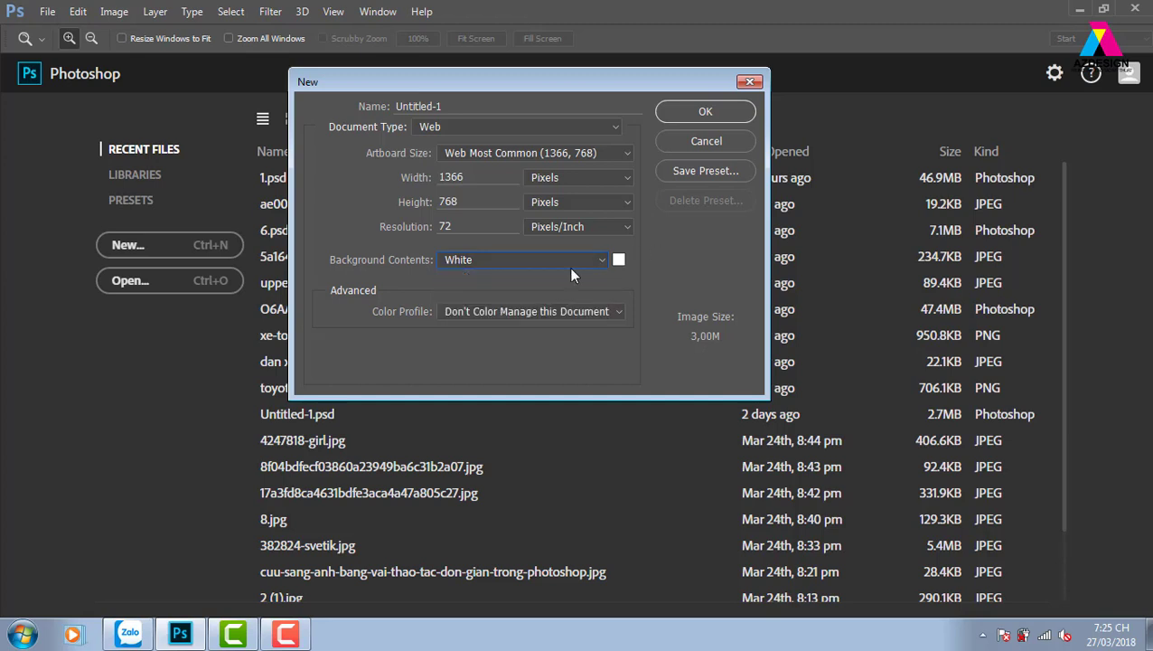
- Create the 1366 × 768 artboard document, dismiss its warnings, close it and start another new document
{"action": "left_click", "coordinate": [703, 113]}
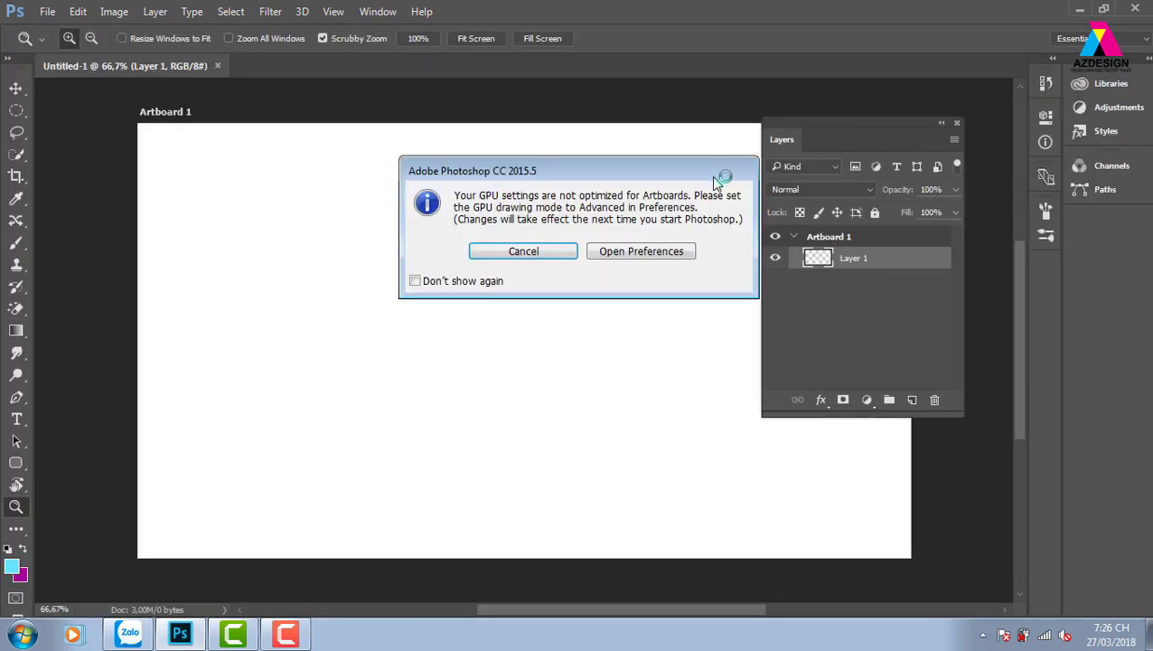
{"action": "left_click", "coordinate": [553, 256]}
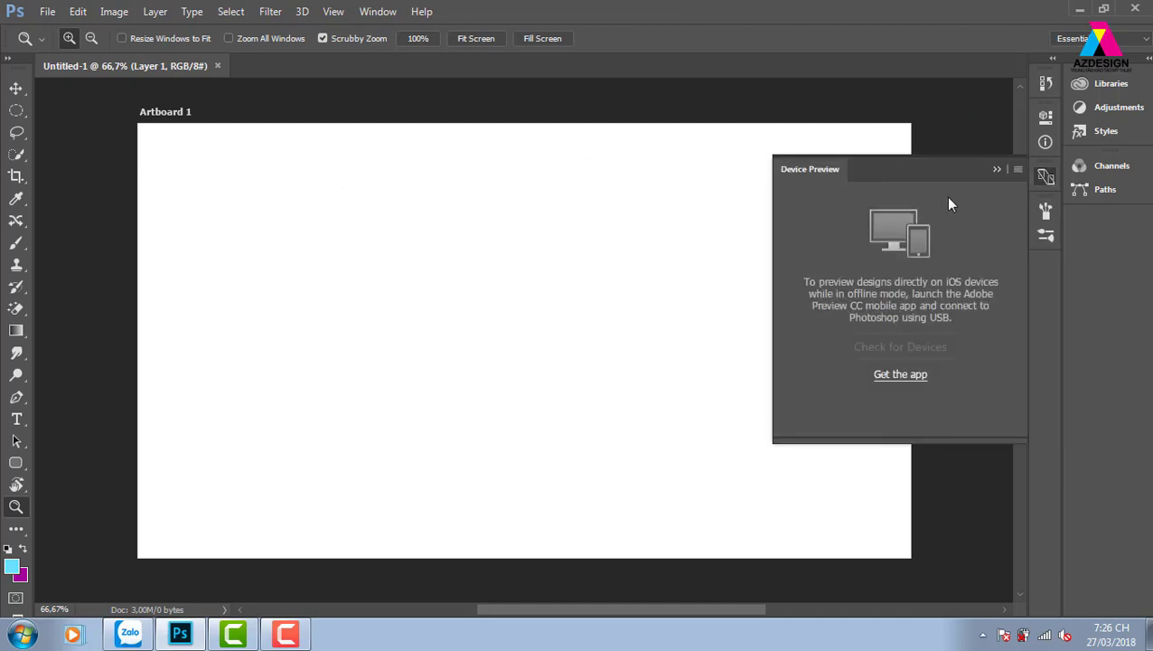
{"action": "left_click", "coordinate": [1006, 170]}
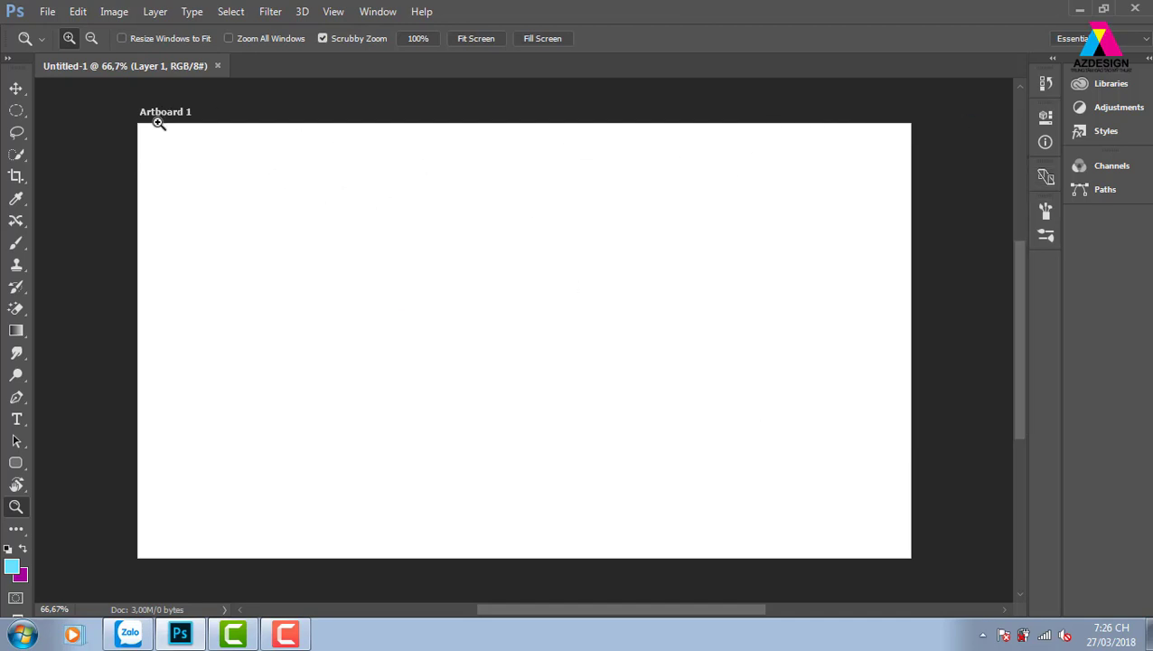
{"action": "left_click", "coordinate": [218, 65]}
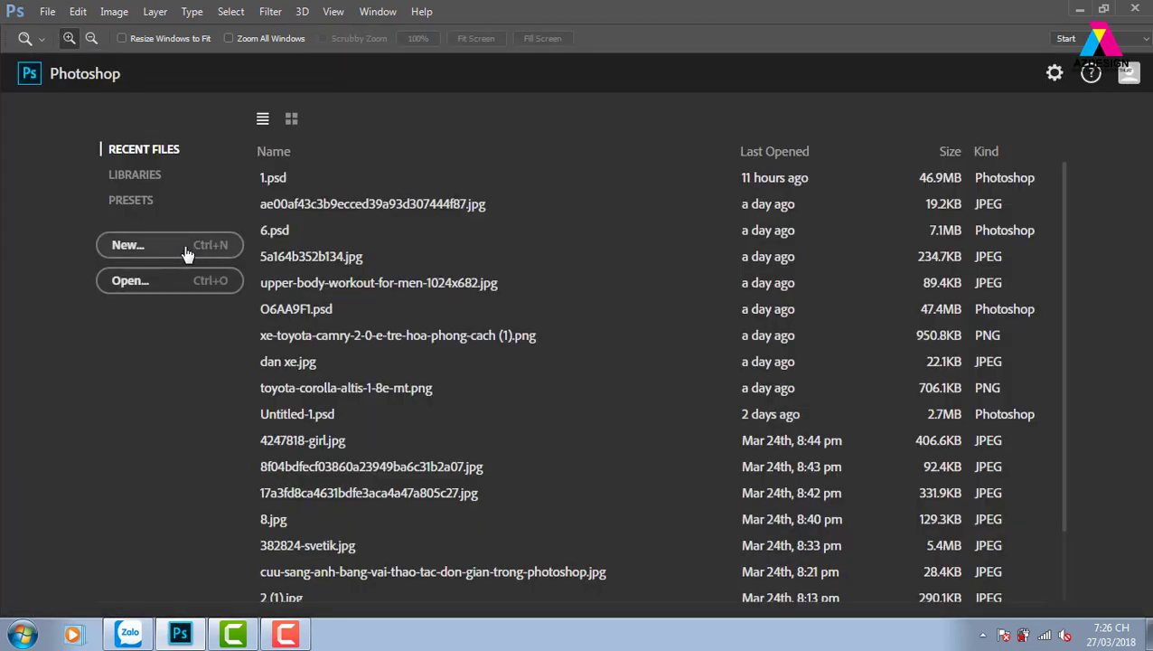
{"action": "left_click", "coordinate": [127, 245]}
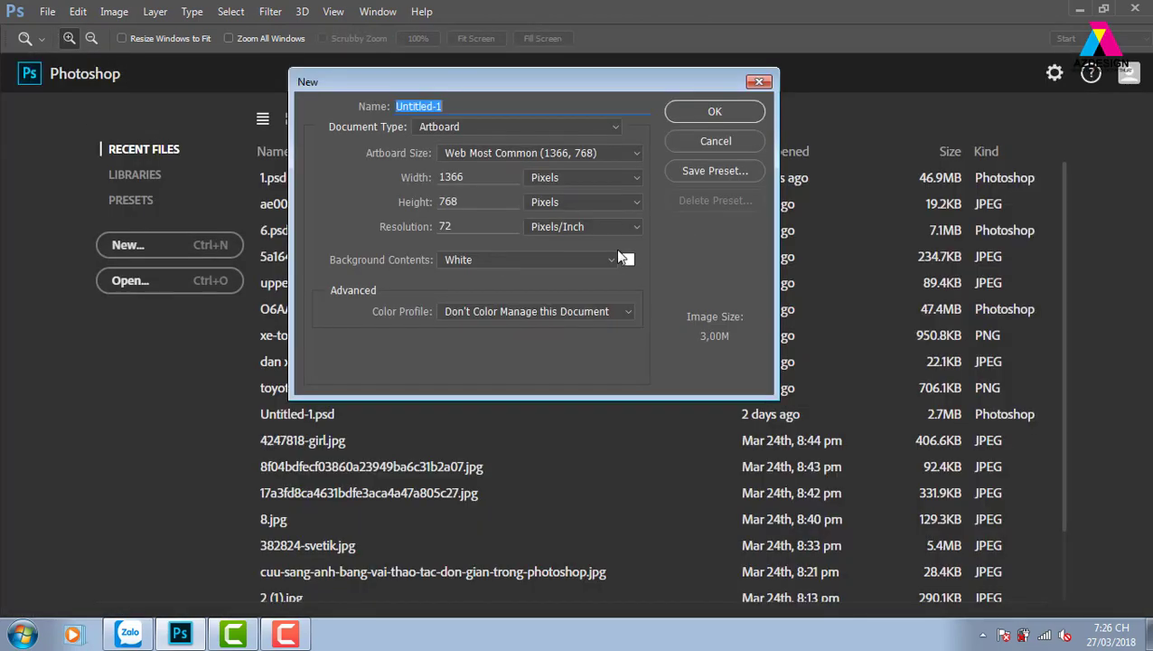
- Set the Document Type to International Paper (A4, 210 × 297 mm, 300 ppi) and select the Width value
{"action": "left_click", "coordinate": [542, 154]}
{"action": "left_click", "coordinate": [592, 122]}
{"action": "left_click", "coordinate": [582, 131]}
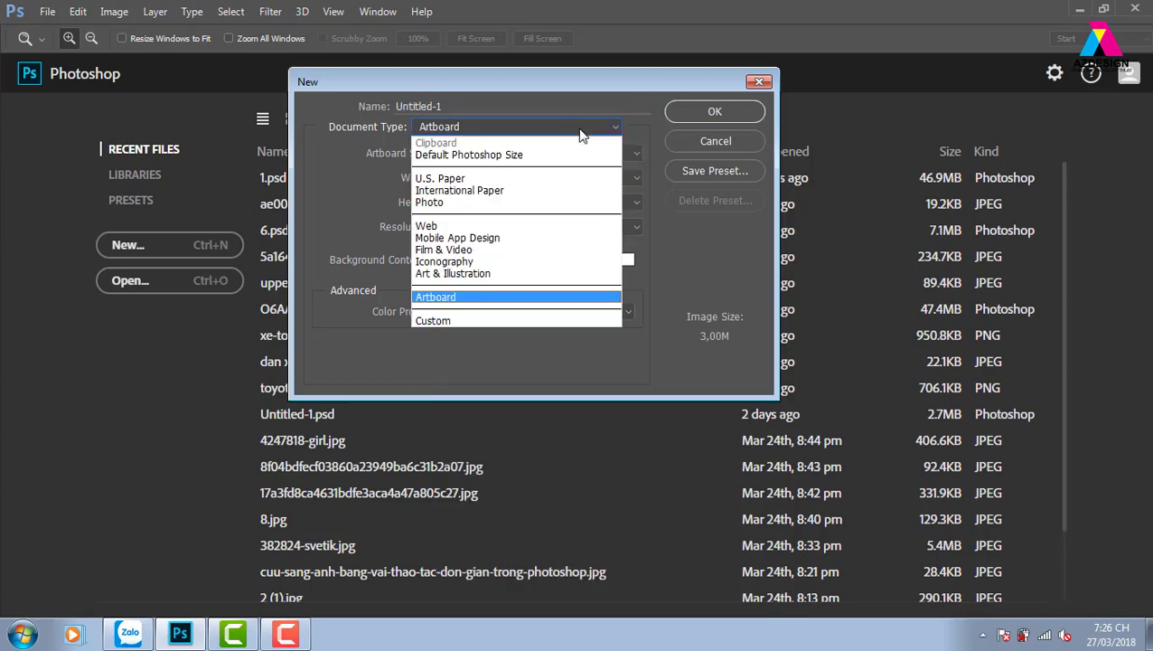
{"action": "left_click", "coordinate": [490, 189]}
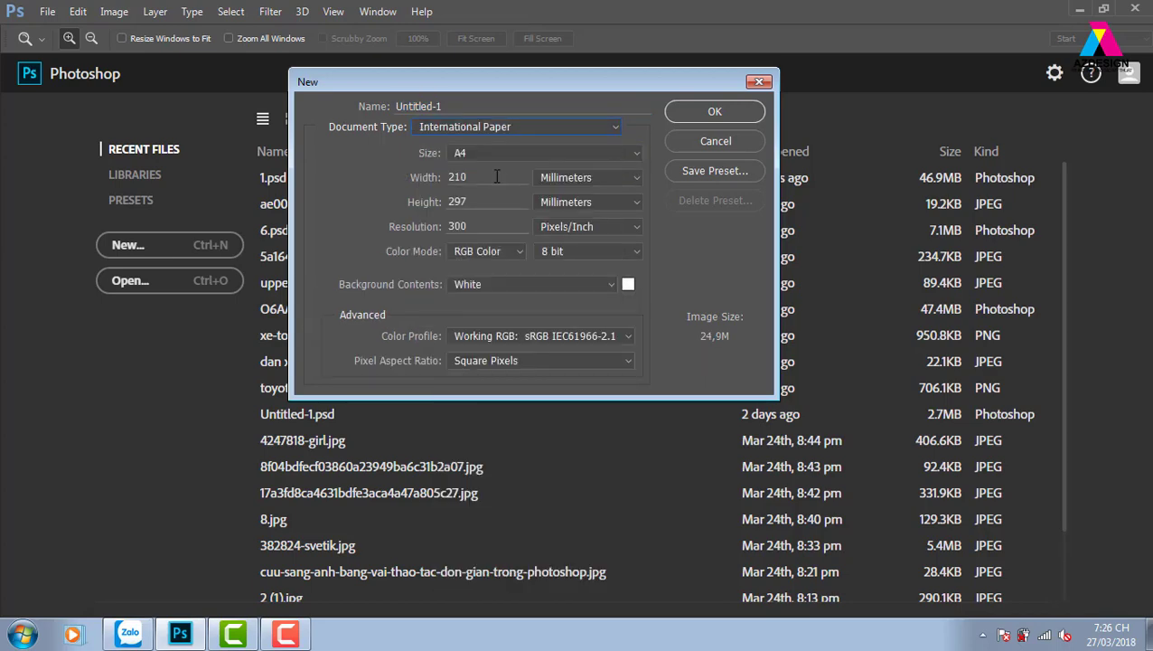
{"action": "left_click", "coordinate": [391, 179]}
{"action": "left_click_drag", "start_coordinate": [622, 82], "coordinate": [684, 81]}
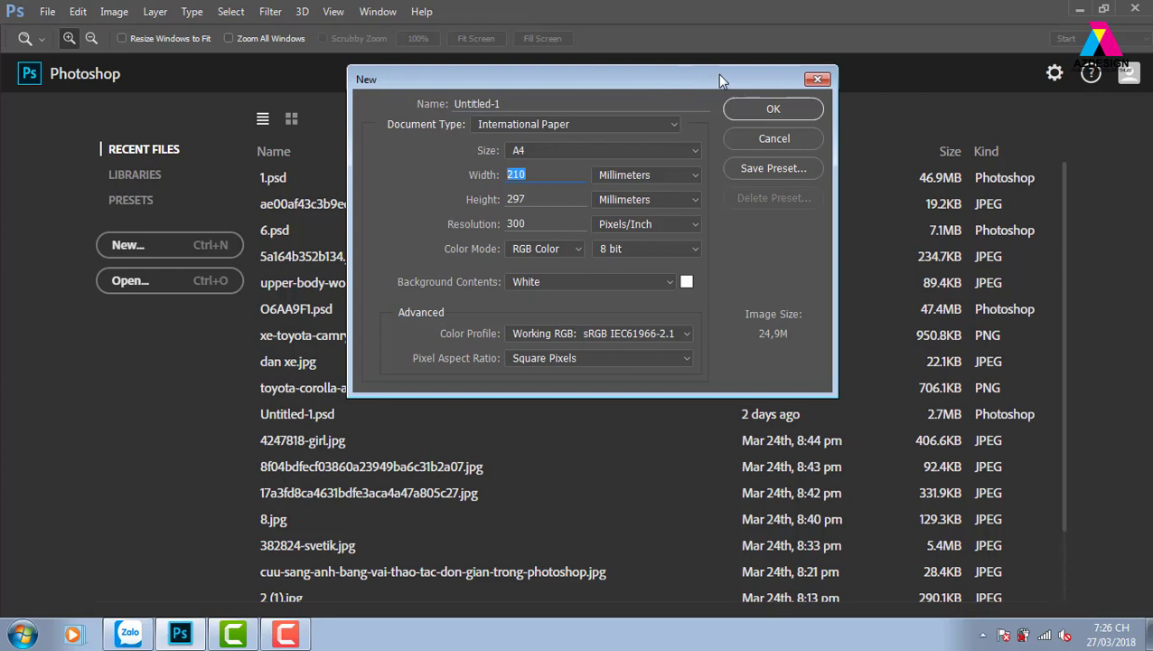
{"action": "left_click_drag", "start_coordinate": [720, 79], "coordinate": [694, 69]}
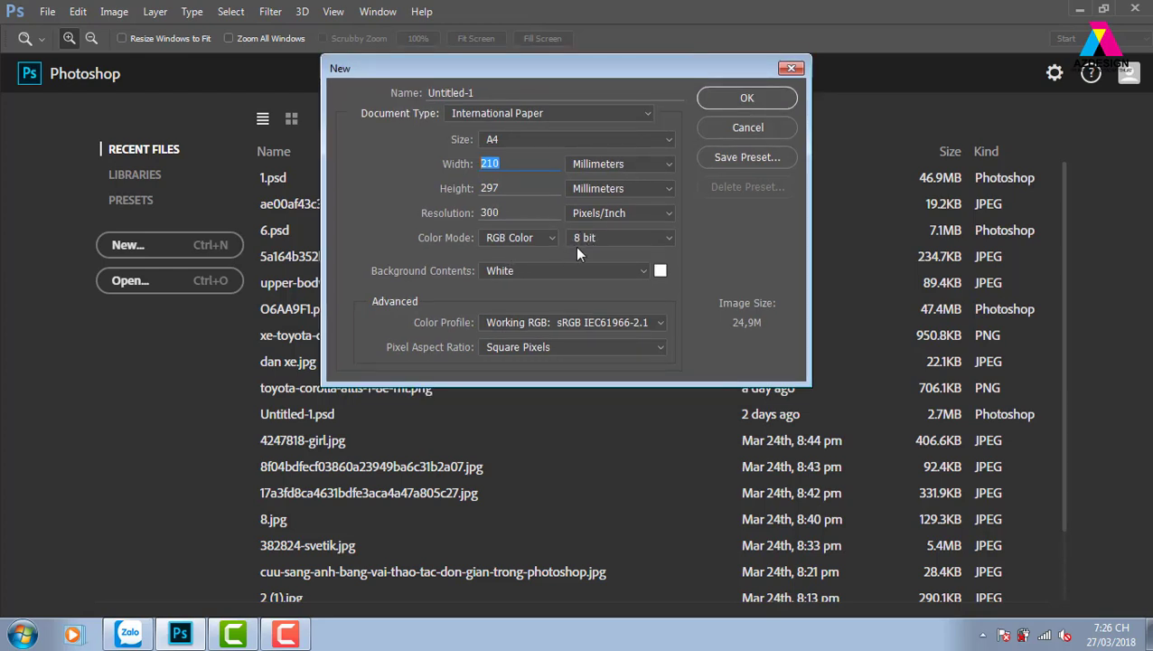
- Try 32-bit colour depth, then revert to RGB 8 bit, leaving the type as Custom
{"action": "left_click", "coordinate": [605, 242]}
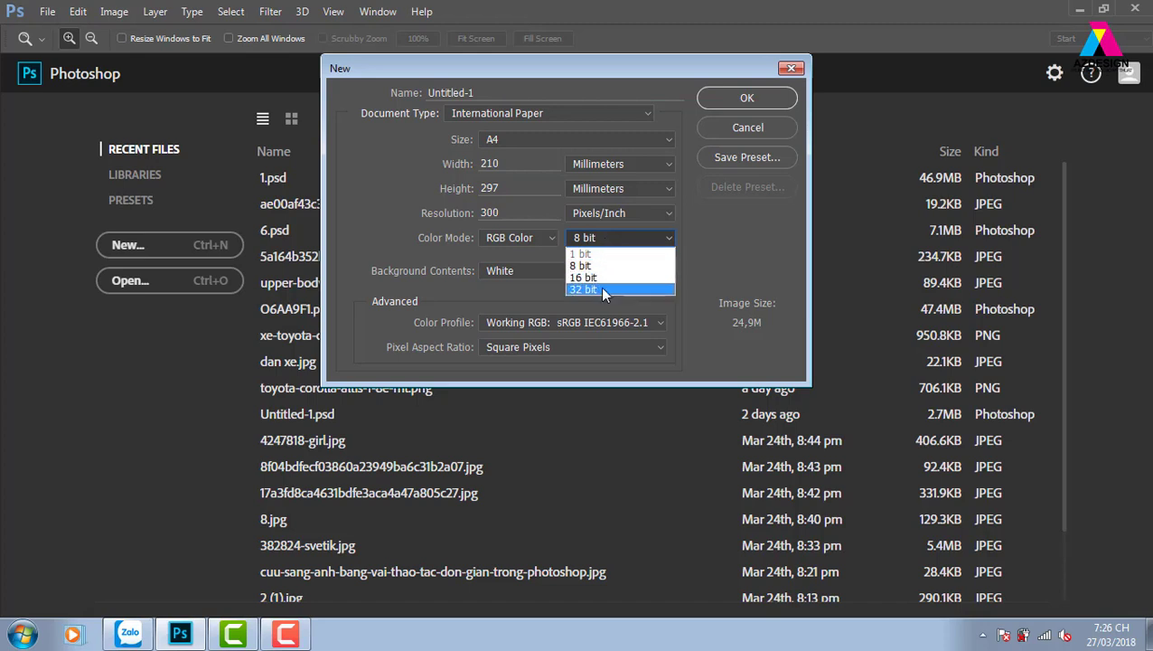
{"action": "left_click", "coordinate": [742, 252]}
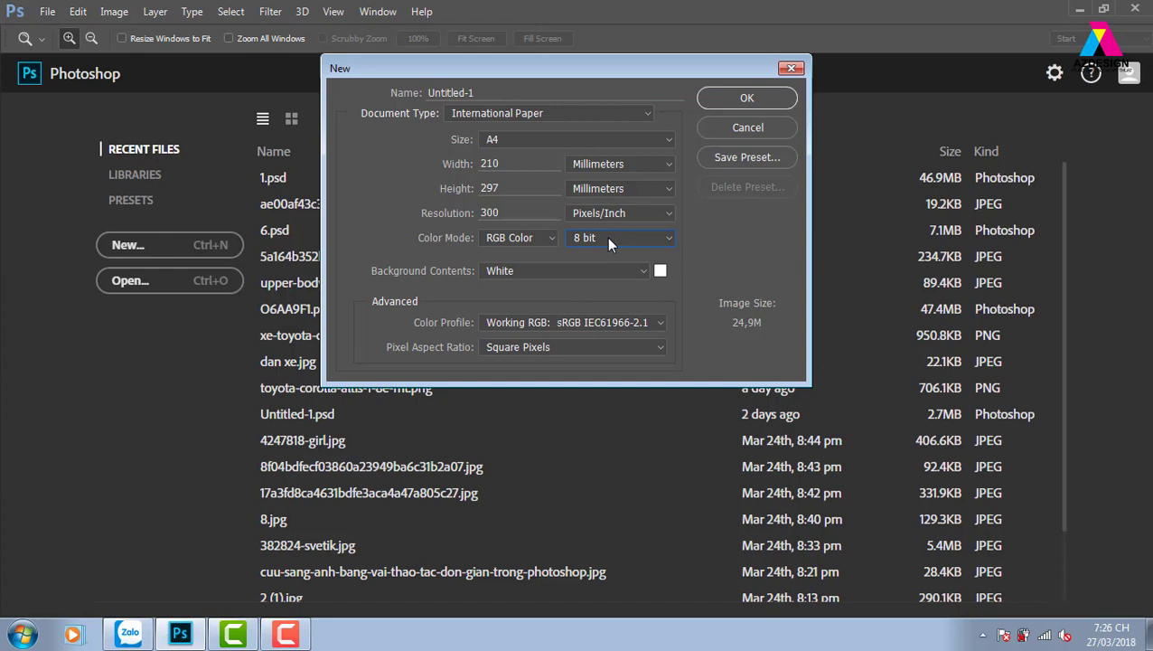
{"action": "left_click", "coordinate": [609, 241]}
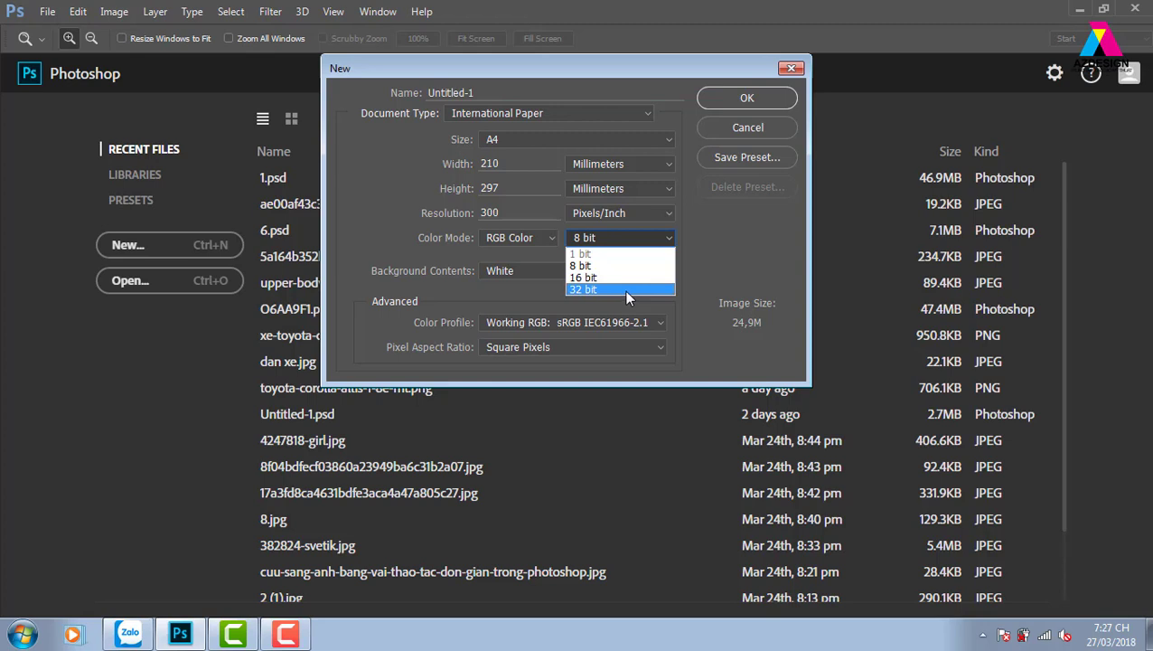
{"action": "left_click", "coordinate": [616, 286]}
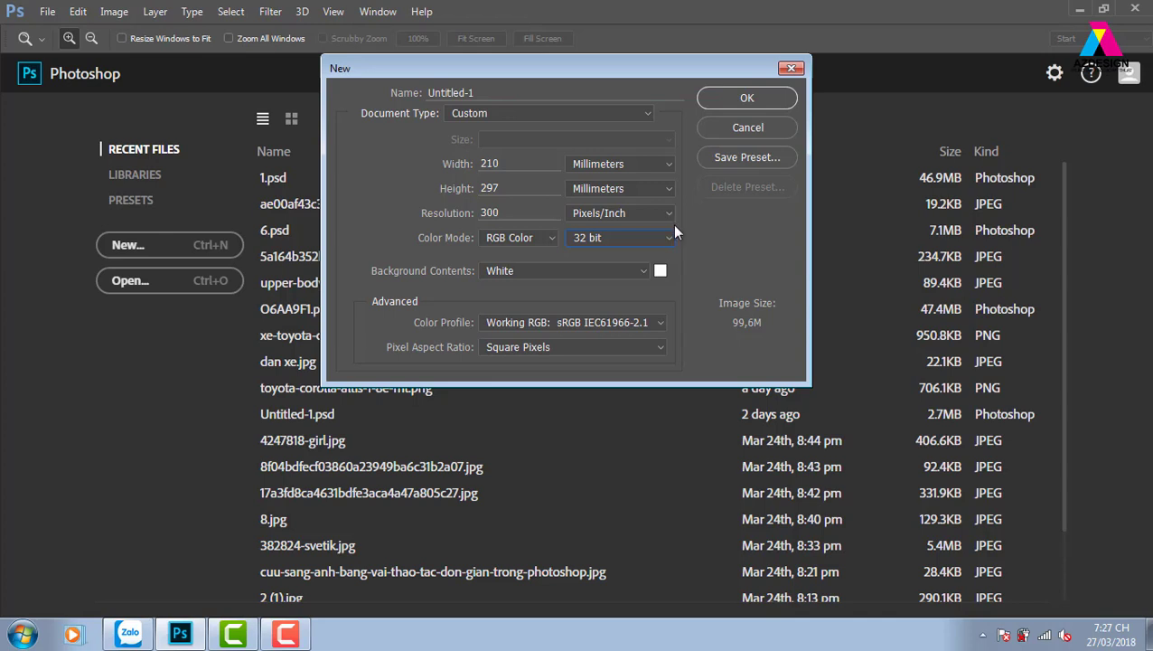
{"action": "left_click", "coordinate": [667, 237]}
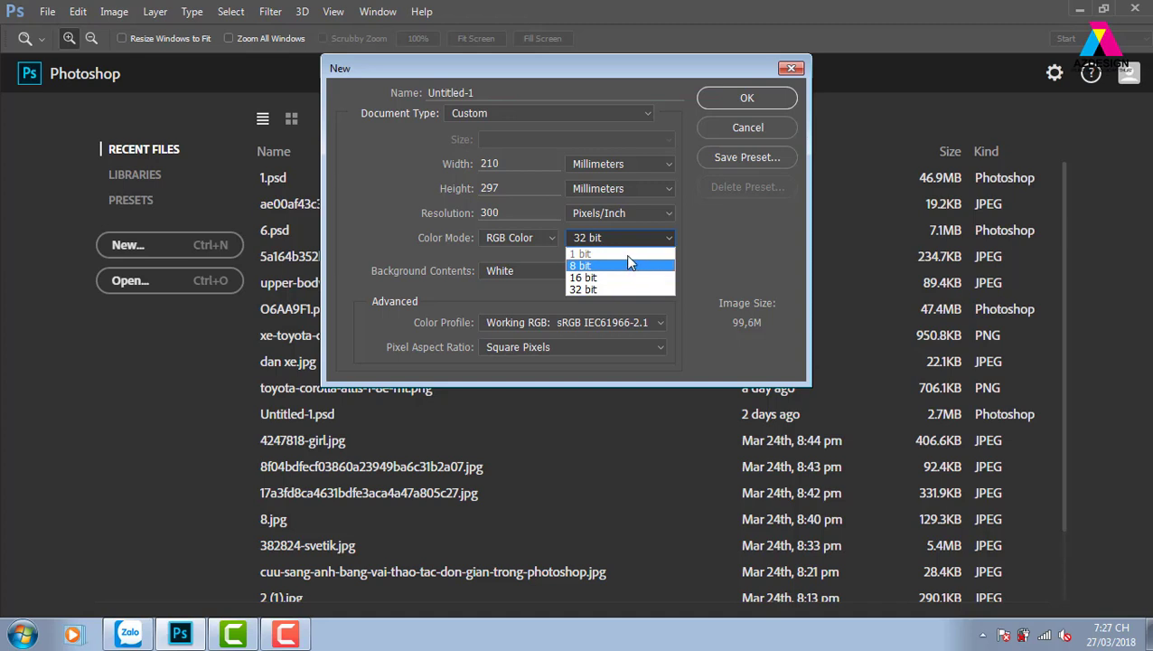
{"action": "left_click", "coordinate": [625, 268]}
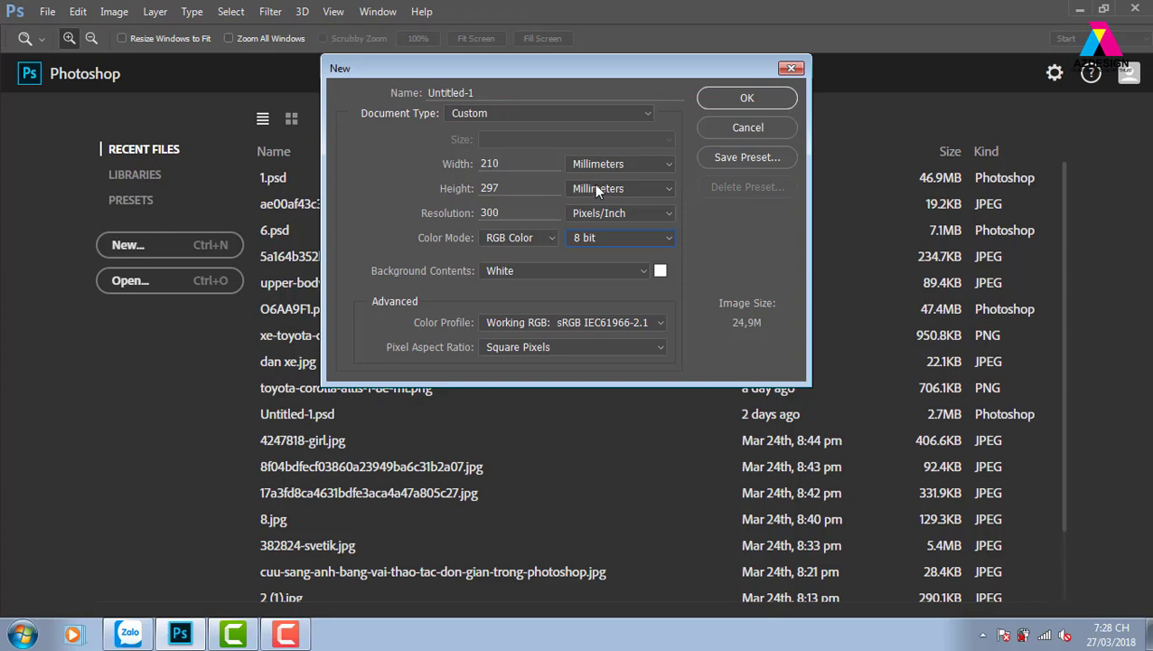
- Set the new document to 900 × 600 pixels at 150 pixels per inch
{"action": "double_click", "coordinate": [513, 162]}
{"action": "type", "text": "900"}
{"action": "left_click", "coordinate": [634, 165]}
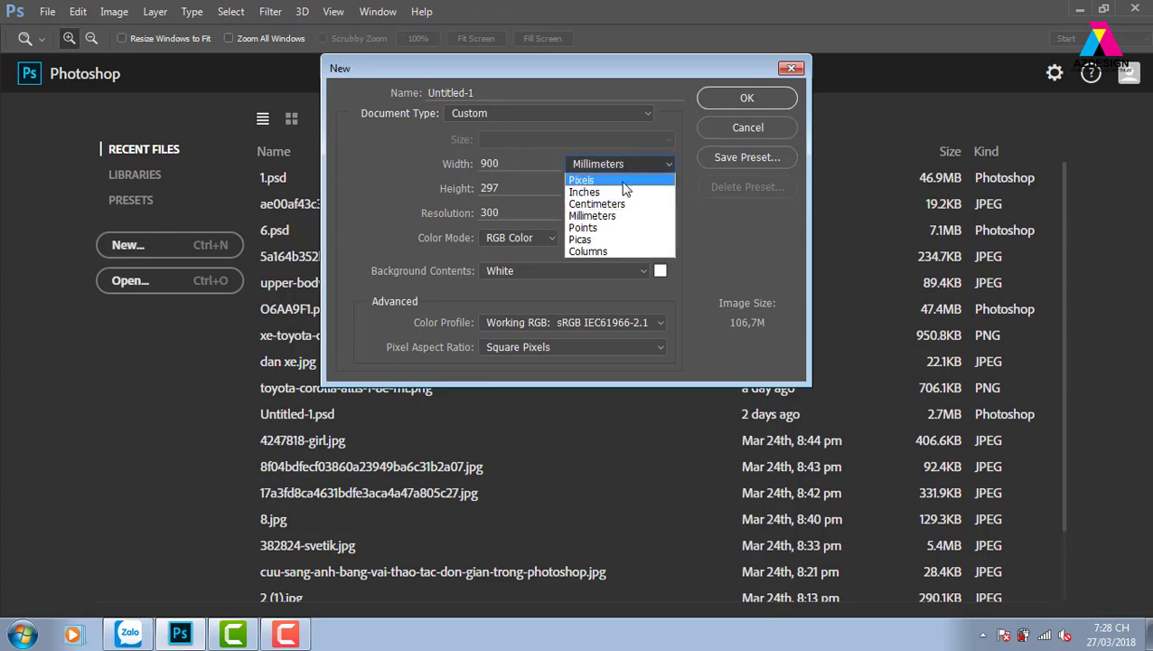
{"action": "left_click", "coordinate": [581, 179]}
{"action": "left_click_drag", "start_coordinate": [509, 163], "coordinate": [431, 188]}
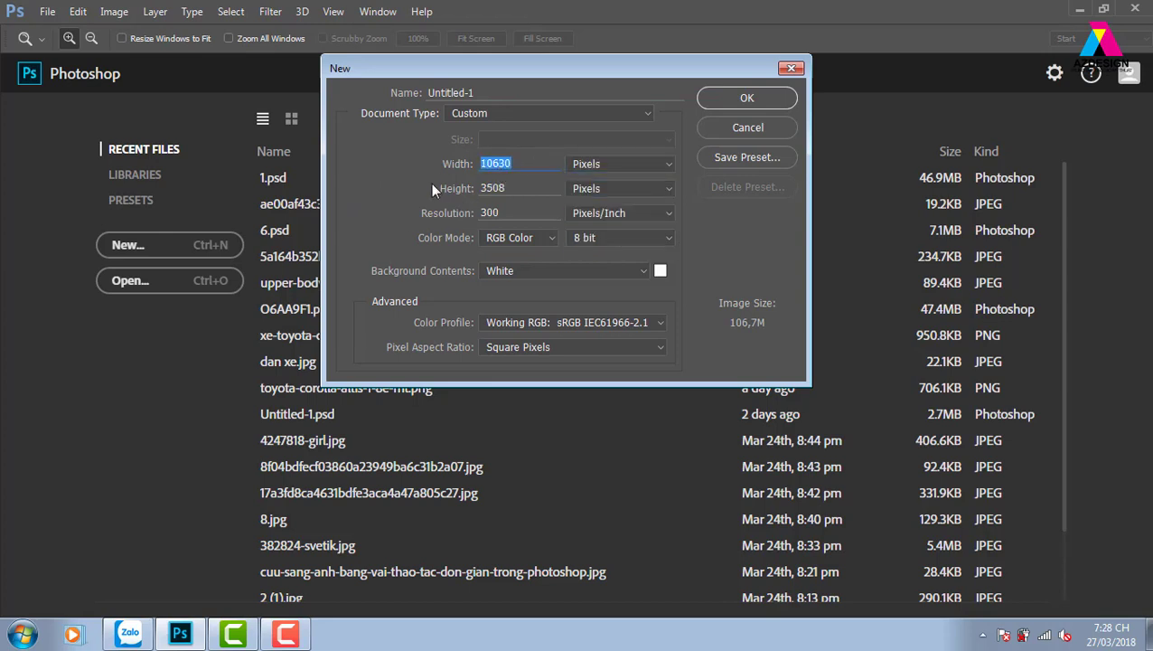
{"action": "type", "text": "900"}
{"action": "key", "text": "Tab"}
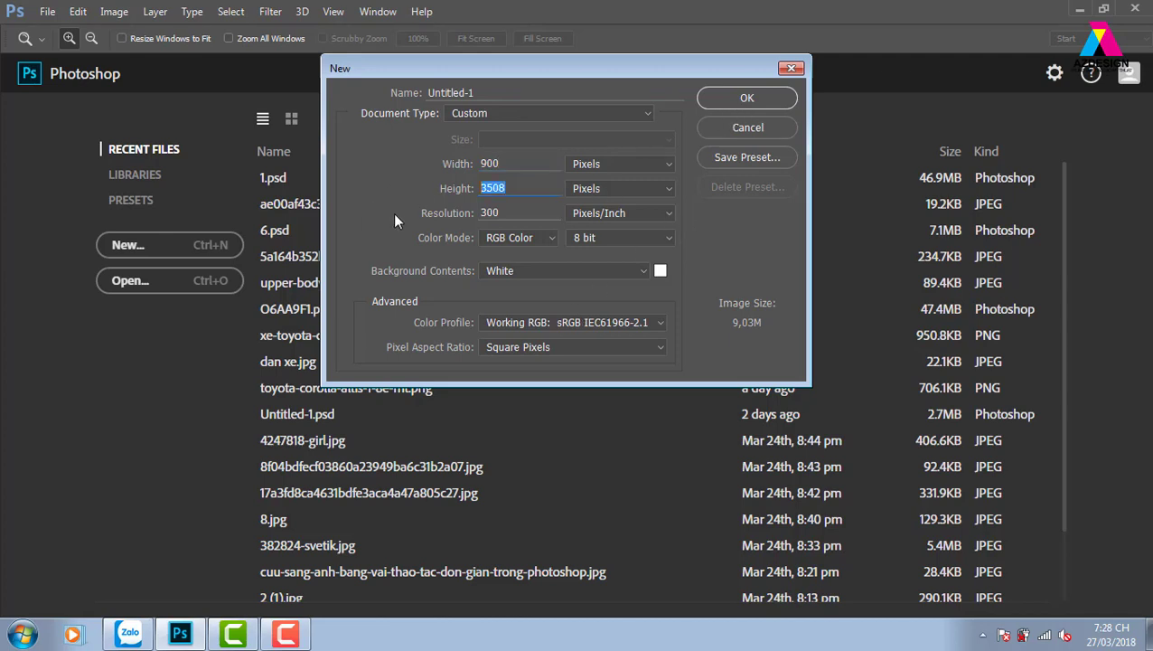
{"action": "type", "text": "600"}
{"action": "key", "text": "Tab"}
{"action": "type", "text": "0"}
- Create the Untitled-1 document, then zoom its canvas between 200% and 25%
{"action": "left_click", "coordinate": [784, 101]}
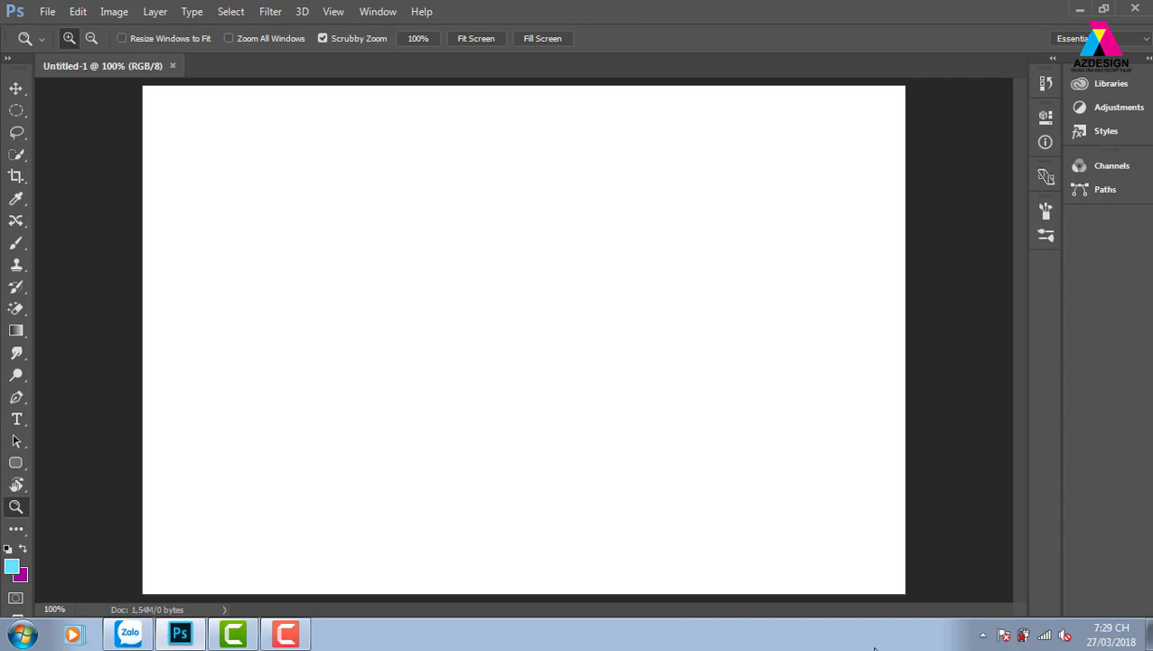
{"action": "key", "text": "ctrl+plus"}
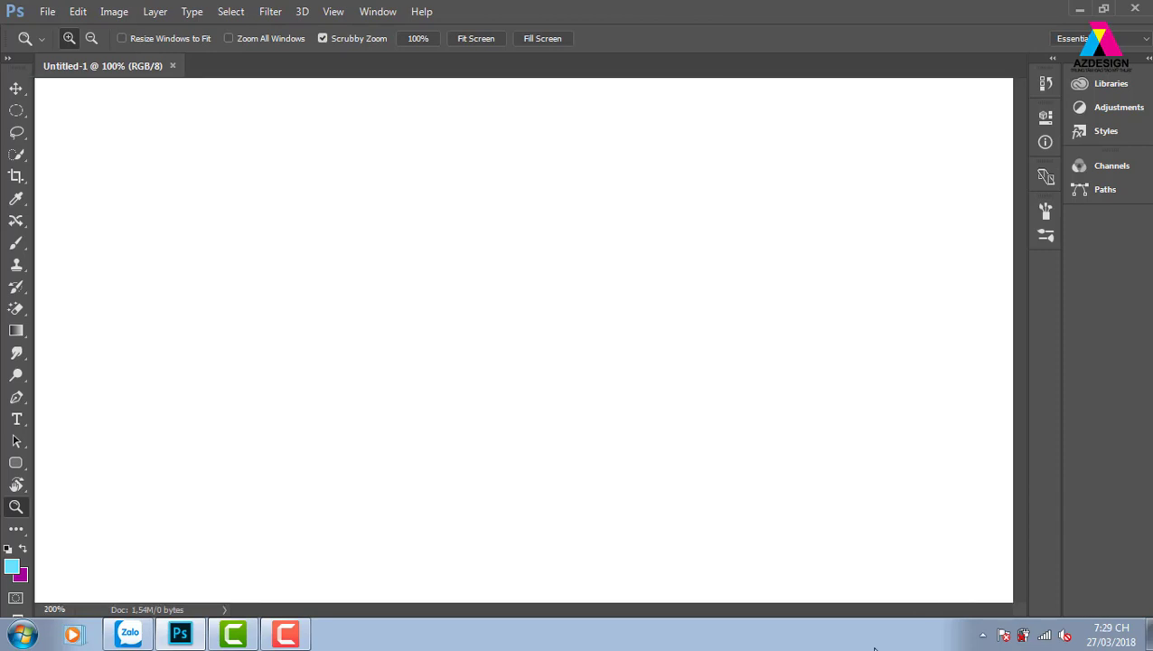
{"action": "key", "text": "ctrl+minus"}
{"action": "key", "text": "ctrl+minus"}
{"action": "key", "text": "ctrl+minus"}
{"action": "key", "text": "ctrl+minus"}
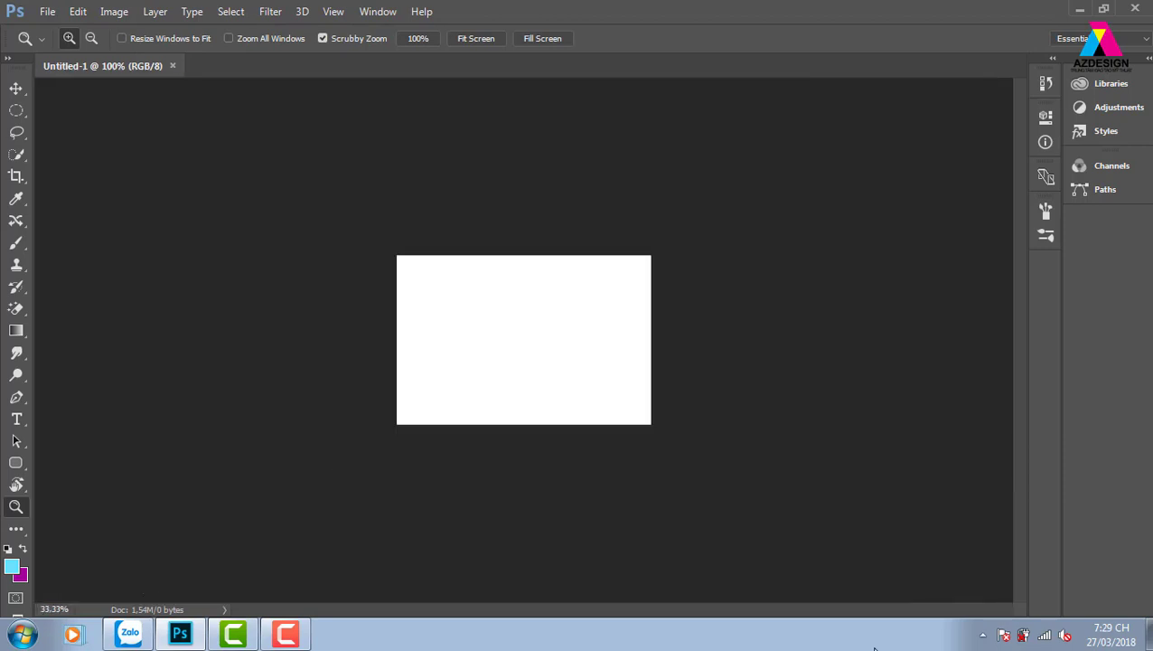
{"action": "key", "text": "ctrl+minus"}
{"action": "key", "text": "ctrl+minus"}
{"action": "key", "text": "ctrl+minus"}
{"action": "key", "text": "ctrl+plus"}
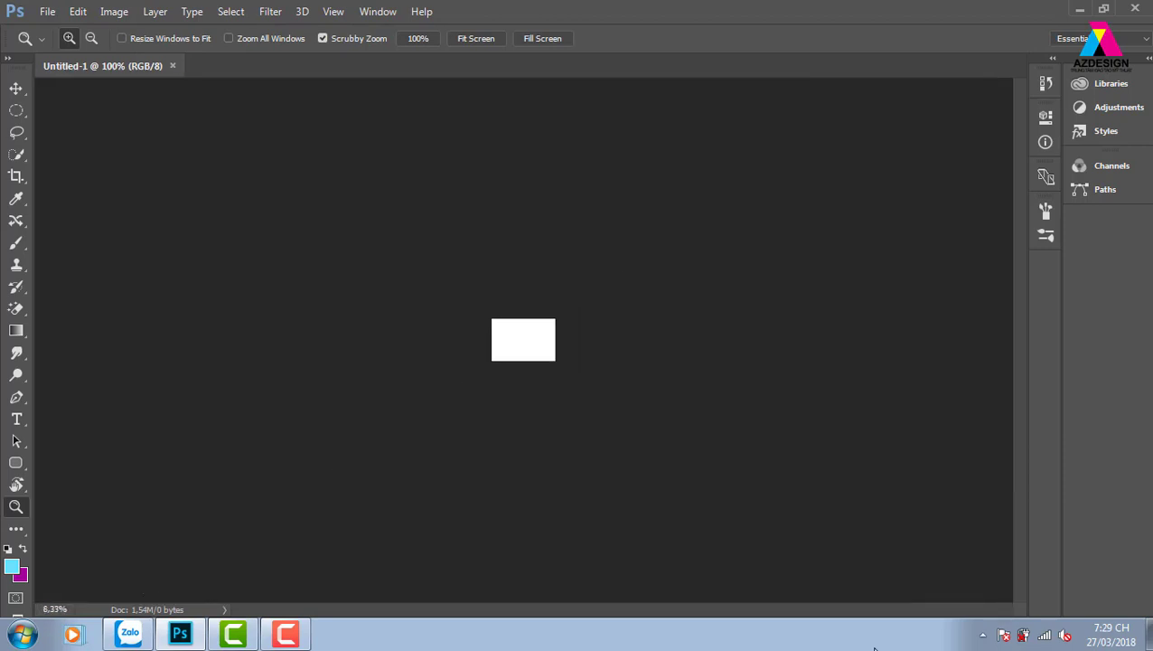
{"action": "key", "text": "ctrl+plus"}
{"action": "key", "text": "ctrl+plus"}
{"action": "key", "text": "ctrl+plus"}
{"action": "key", "text": "ctrl+plus"}
{"action": "key", "text": "ctrl+plus"}
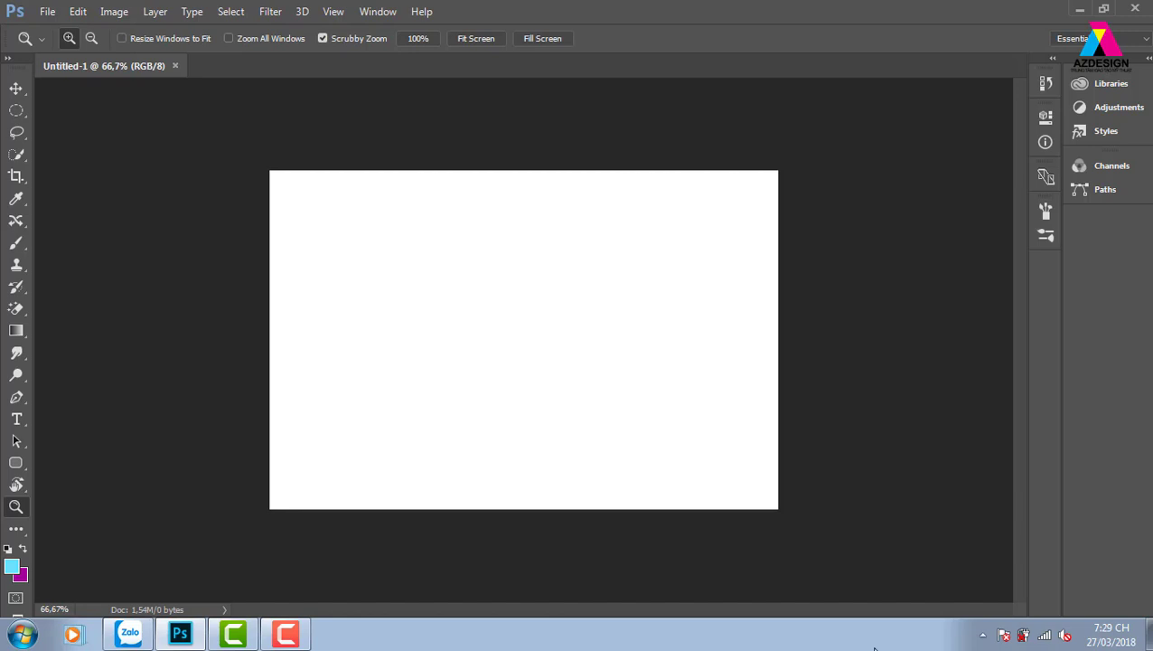
{"action": "key", "text": "ctrl+minus"}
{"action": "key", "text": "ctrl+minus"}
{"action": "key", "text": "ctrl+minus"}
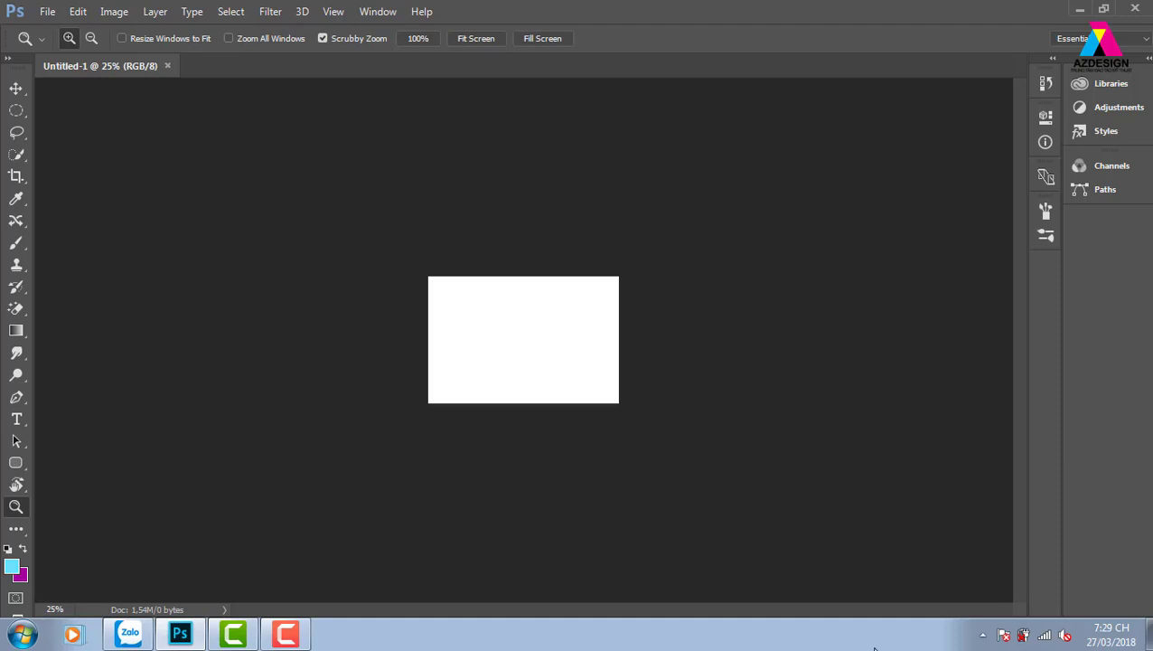
- Zoom the blank canvas in and out to 200%, then fit it on screen with Ctrl+0
{"action": "key", "text": "ctrl+plus"}
{"action": "key", "text": "ctrl+plus"}
{"action": "key", "text": "ctrl+plus"}
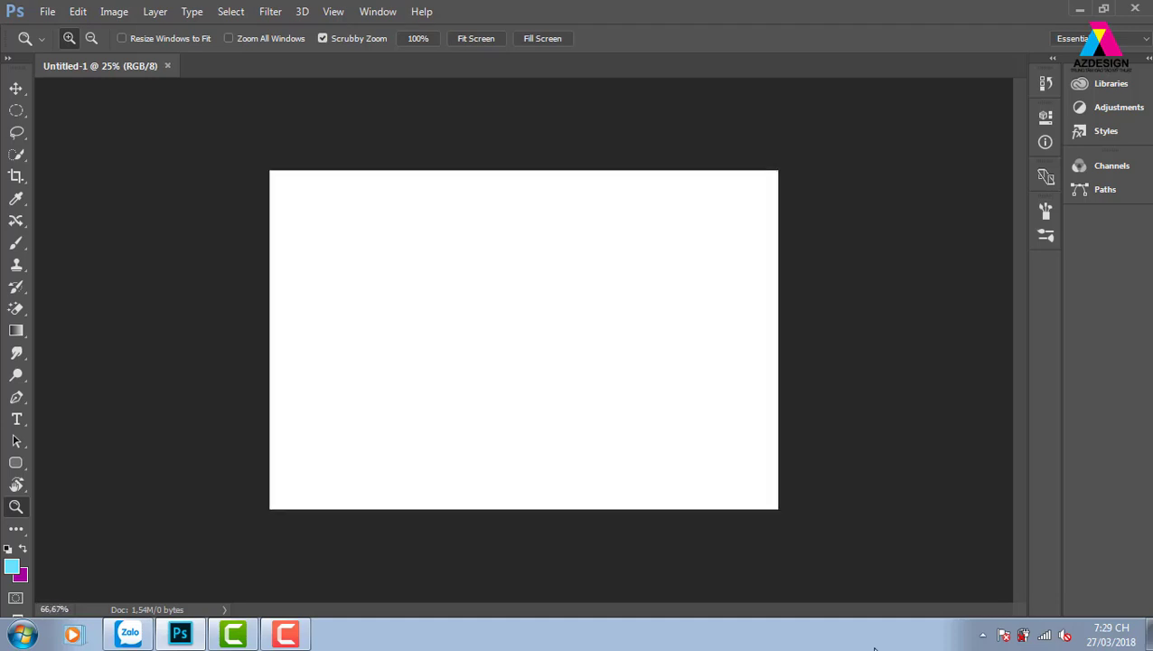
{"action": "key", "text": "ctrl+plus"}
{"action": "key", "text": "ctrl+plus"}
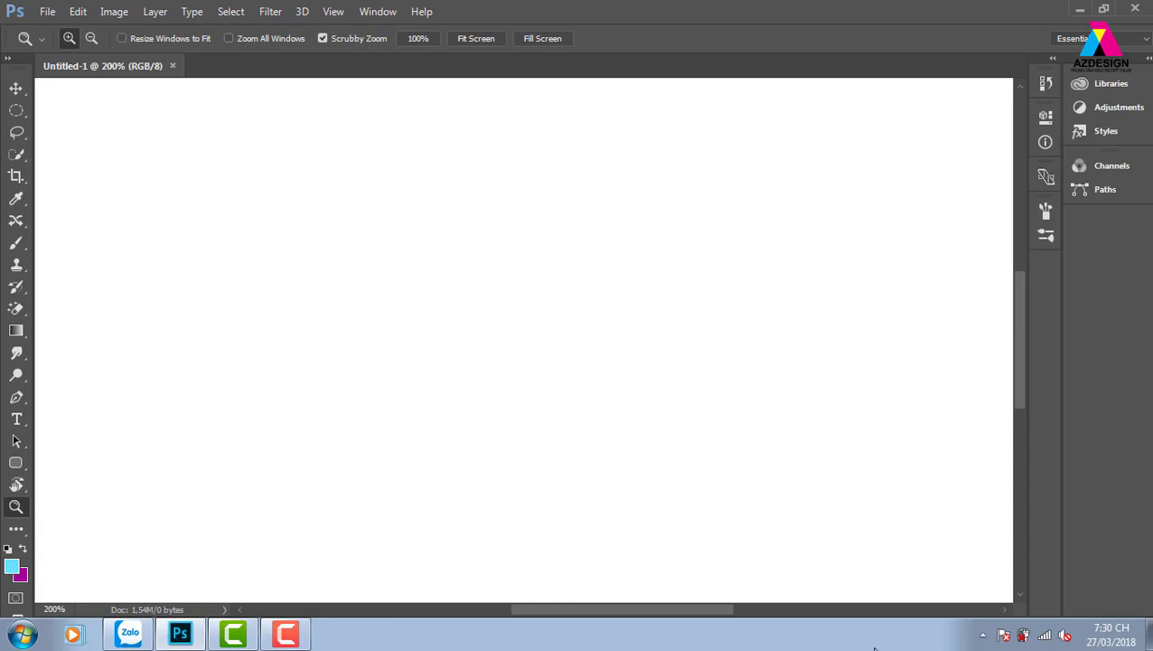
{"action": "key", "text": "ctrl+0"}
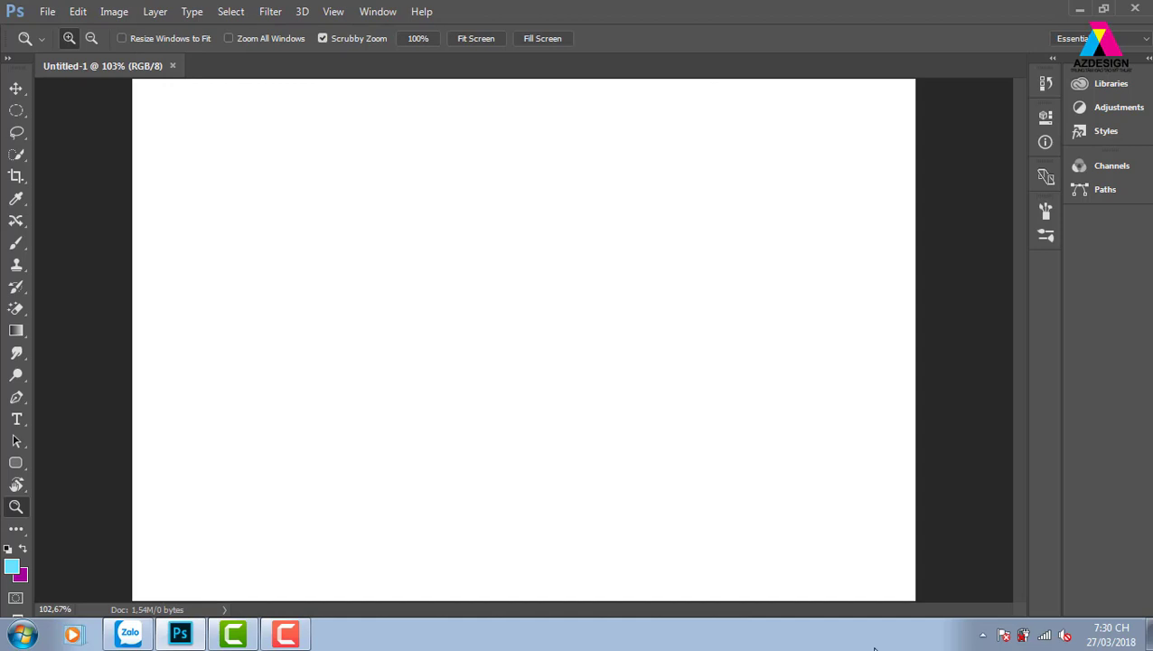
{"action": "key", "text": "ctrl+minus"}
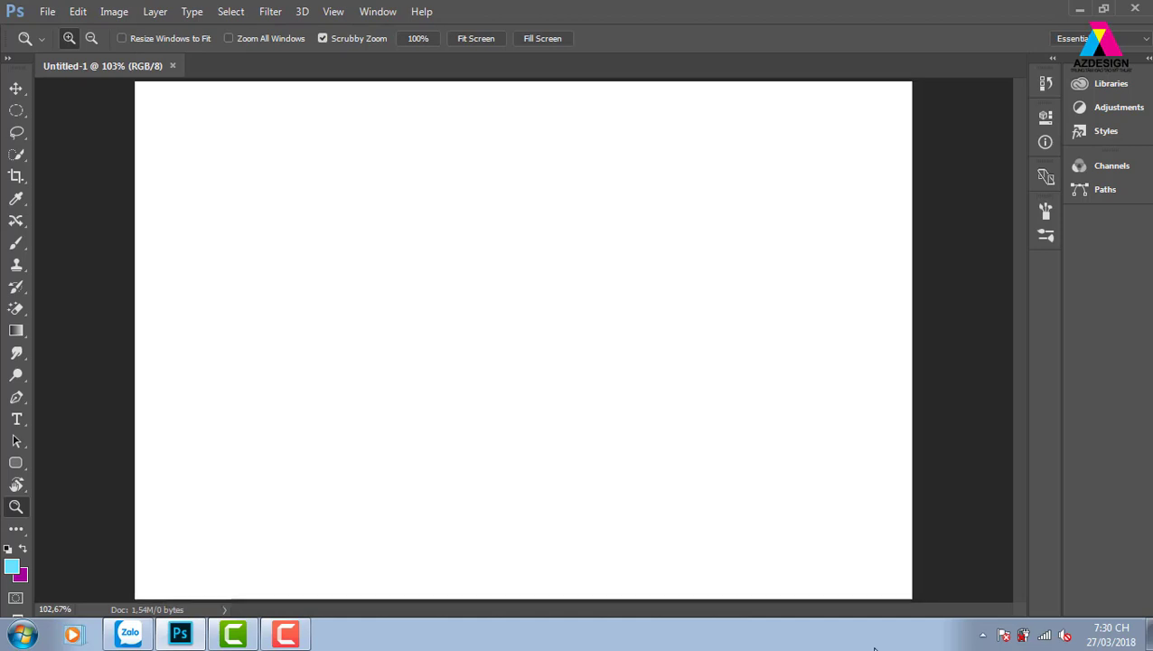
{"action": "key", "text": "ctrl+minus"}
{"action": "key", "text": "ctrl+minus"}
{"action": "key", "text": "ctrl+minus"}
{"action": "key", "text": "ctrl+minus"}
{"action": "key", "text": "ctrl+minus"}
{"action": "key", "text": "ctrl+plus"}
{"action": "key", "text": "ctrl+plus"}
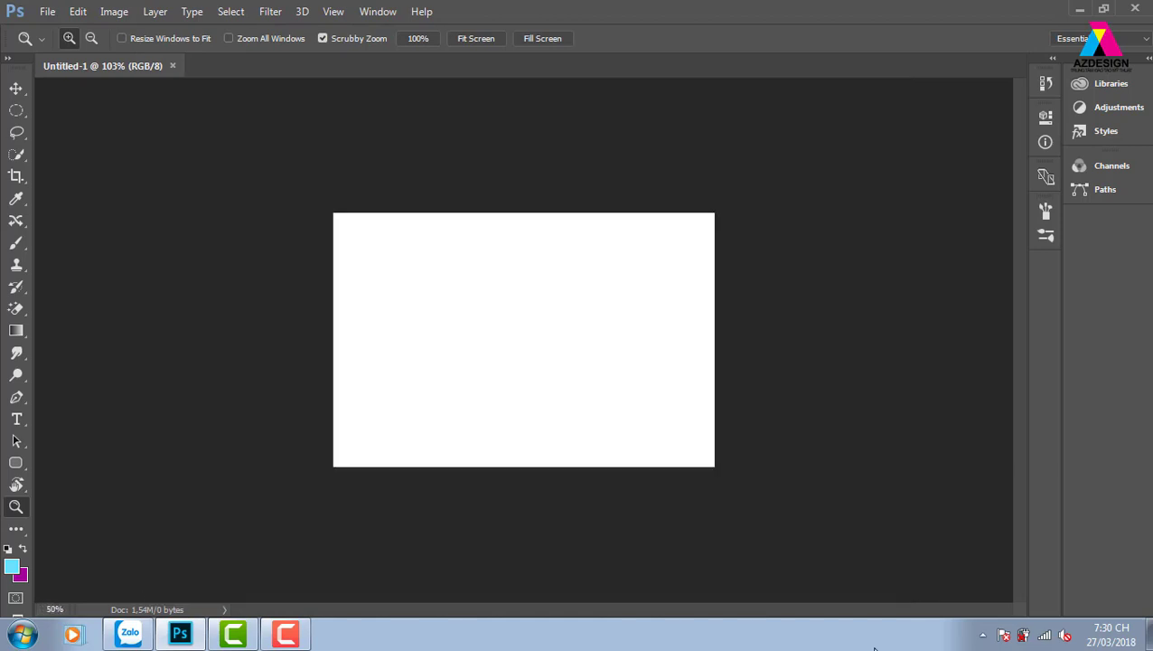
{"action": "key", "text": "ctrl+plus"}
{"action": "key", "text": "ctrl+plus"}
{"action": "key", "text": "ctrl+plus"}
{"action": "key", "text": "ctrl+plus"}
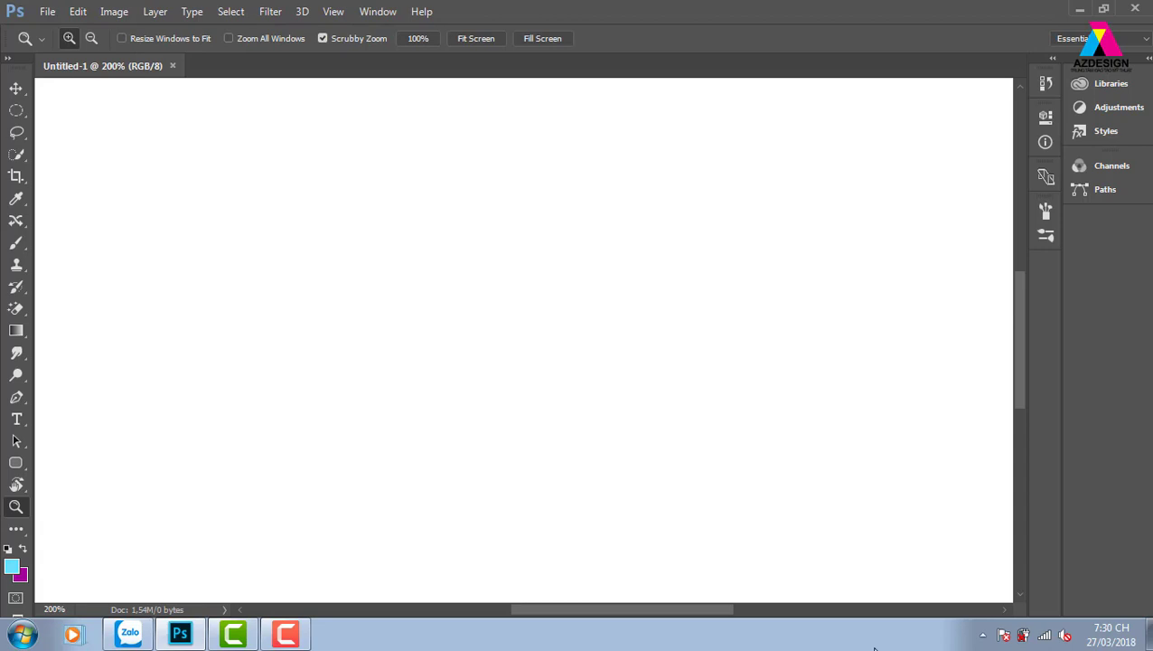
{"action": "key", "text": "ctrl+0"}
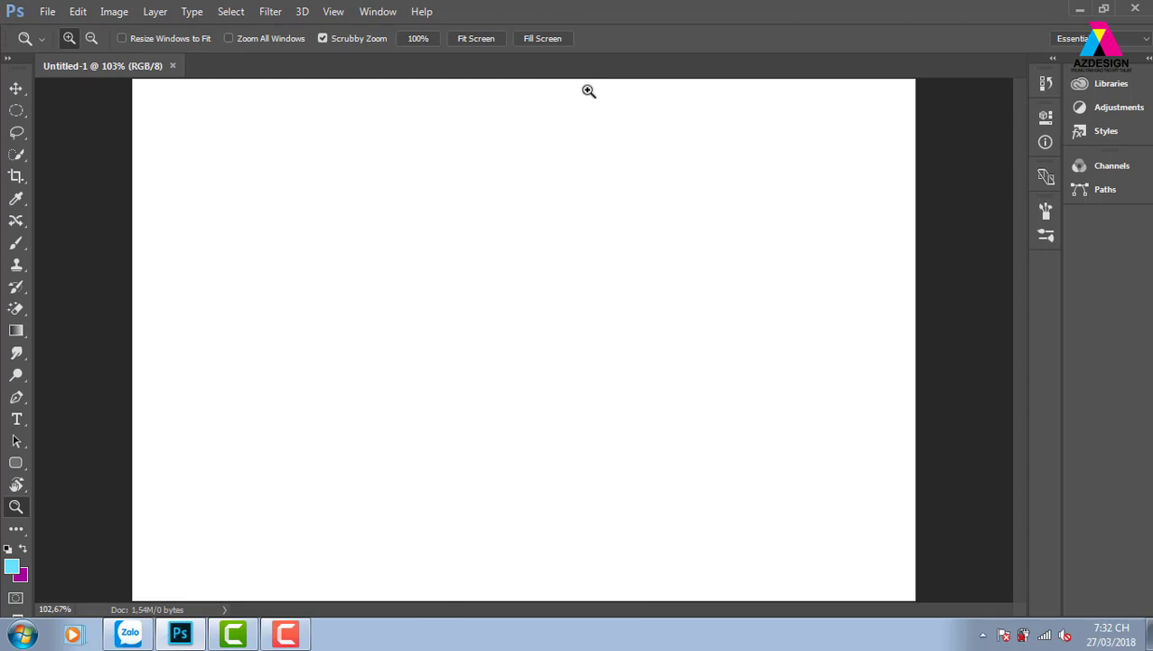
- Open the Window menu to list the available panels
{"action": "left_click", "coordinate": [383, 13]}
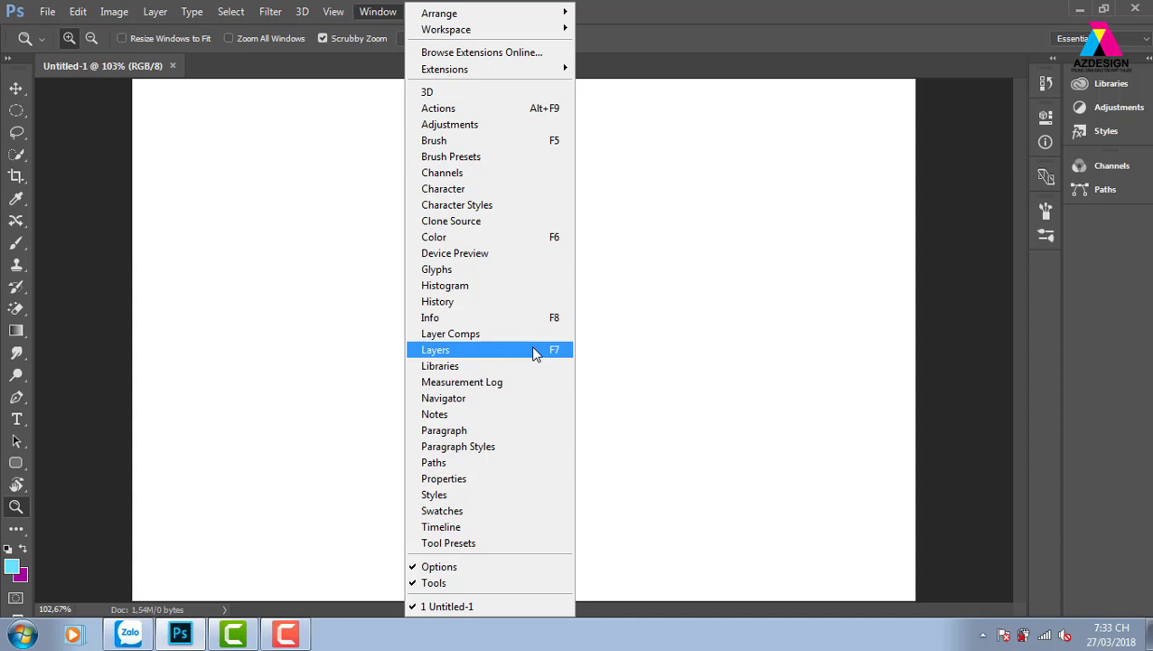
{"action": "left_click", "coordinate": [526, 351]}
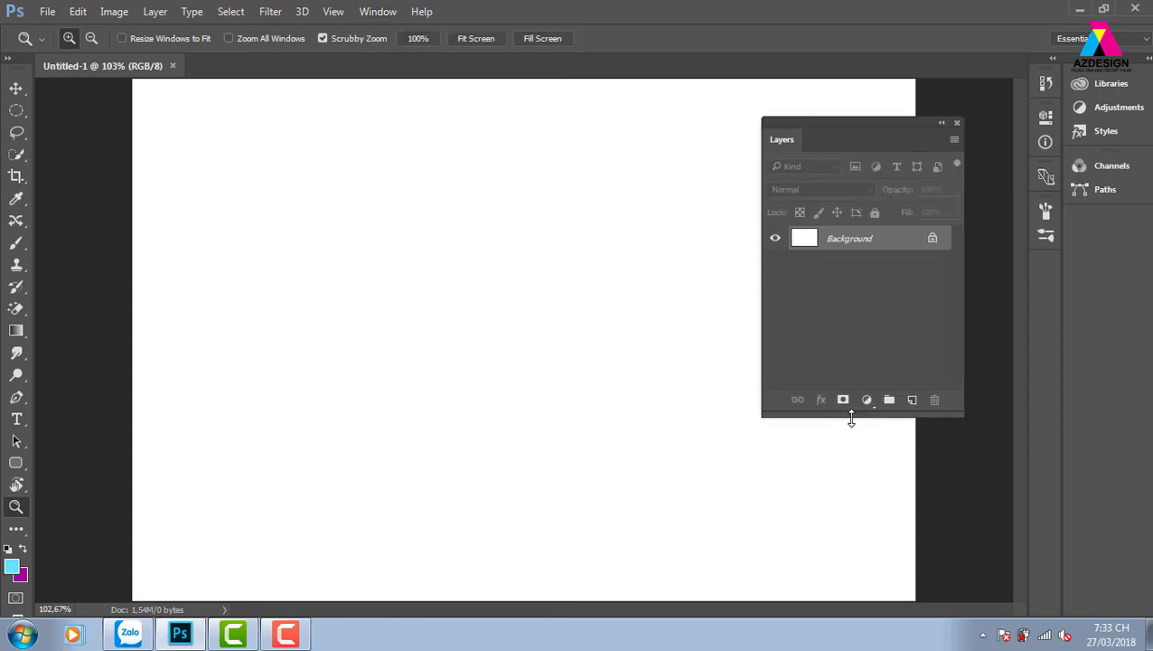
{"action": "left_click", "coordinate": [378, 12]}
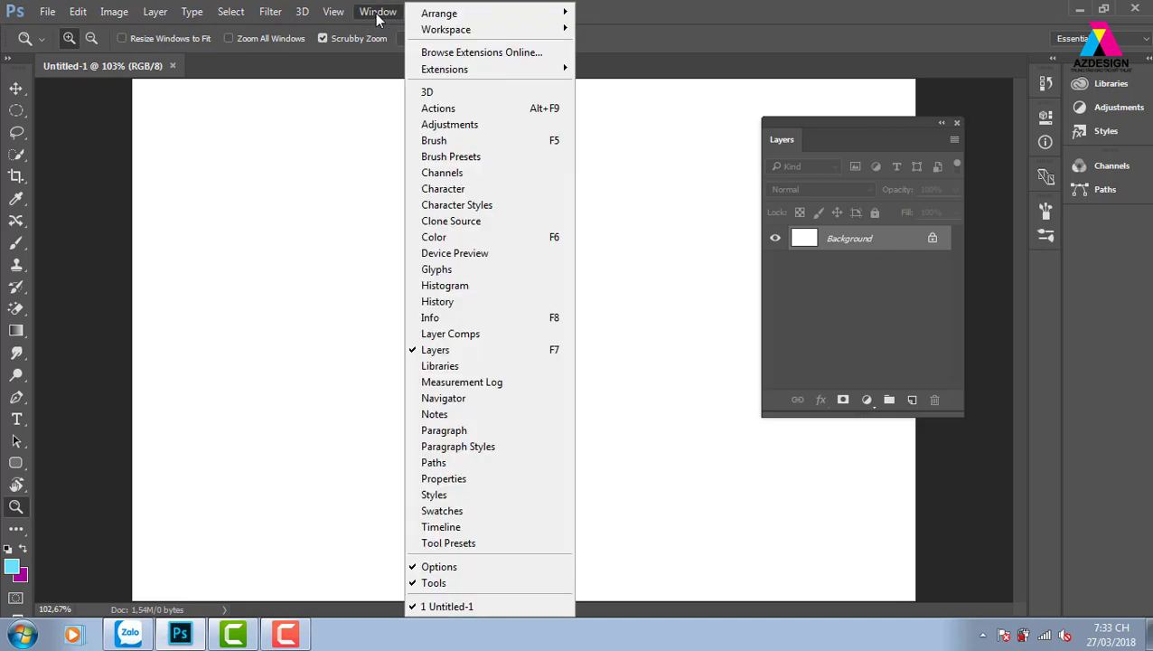
{"action": "left_click", "coordinate": [461, 351]}
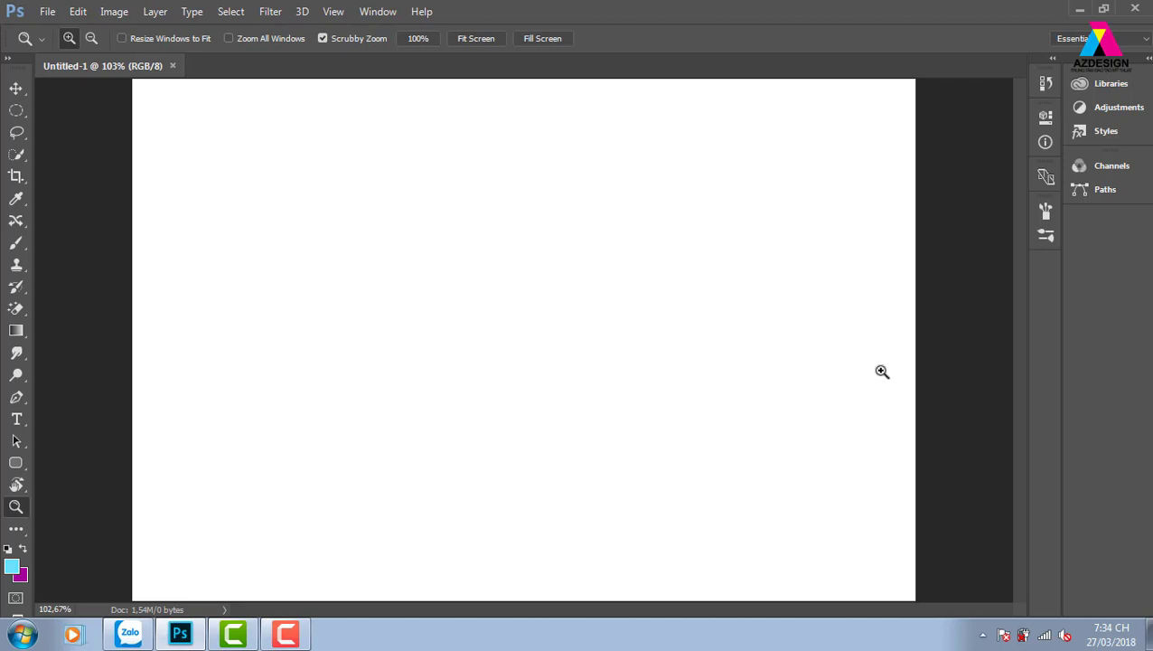
{"action": "key", "text": "F7"}
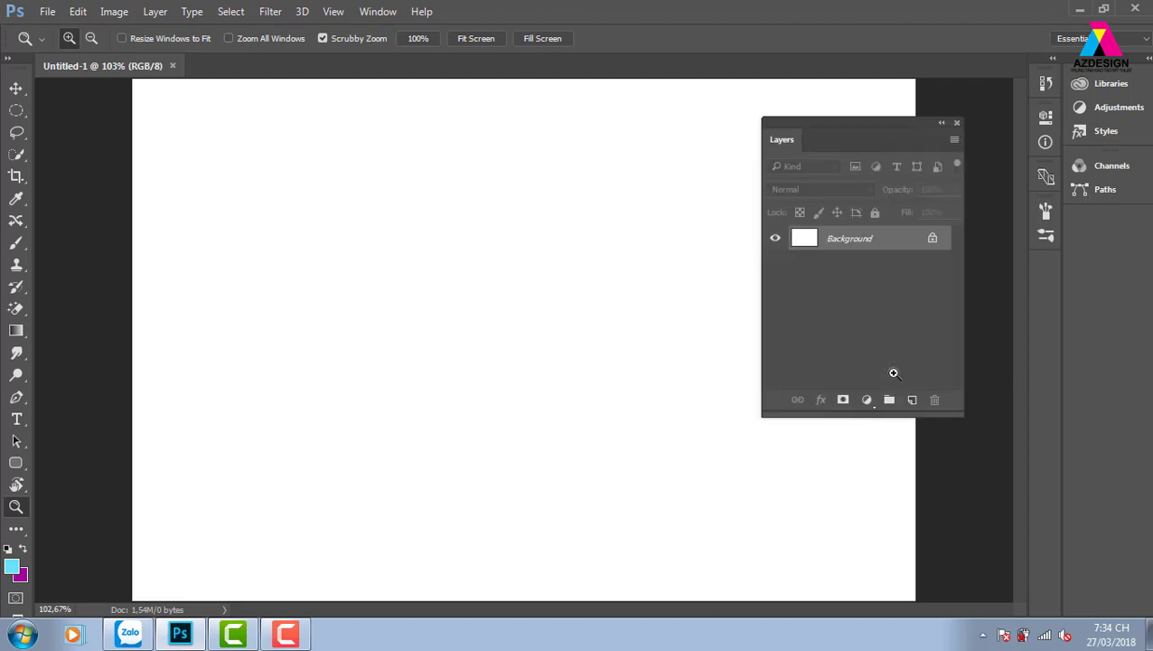
{"action": "key", "text": "F7"}
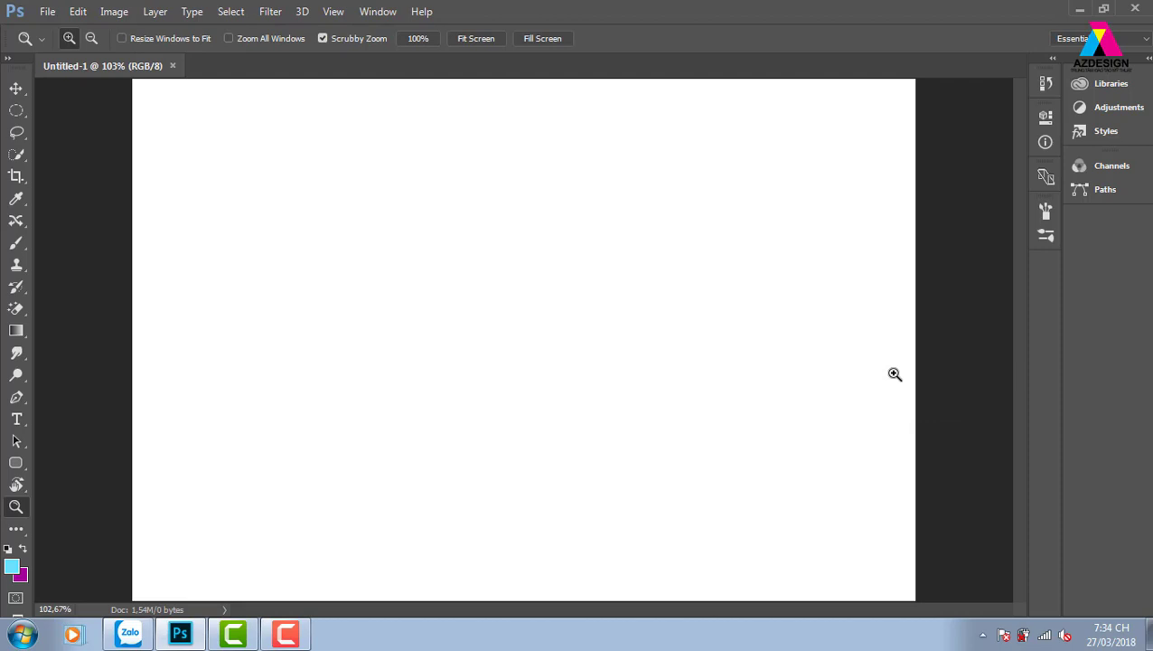
{"action": "left_click", "coordinate": [286, 632]}
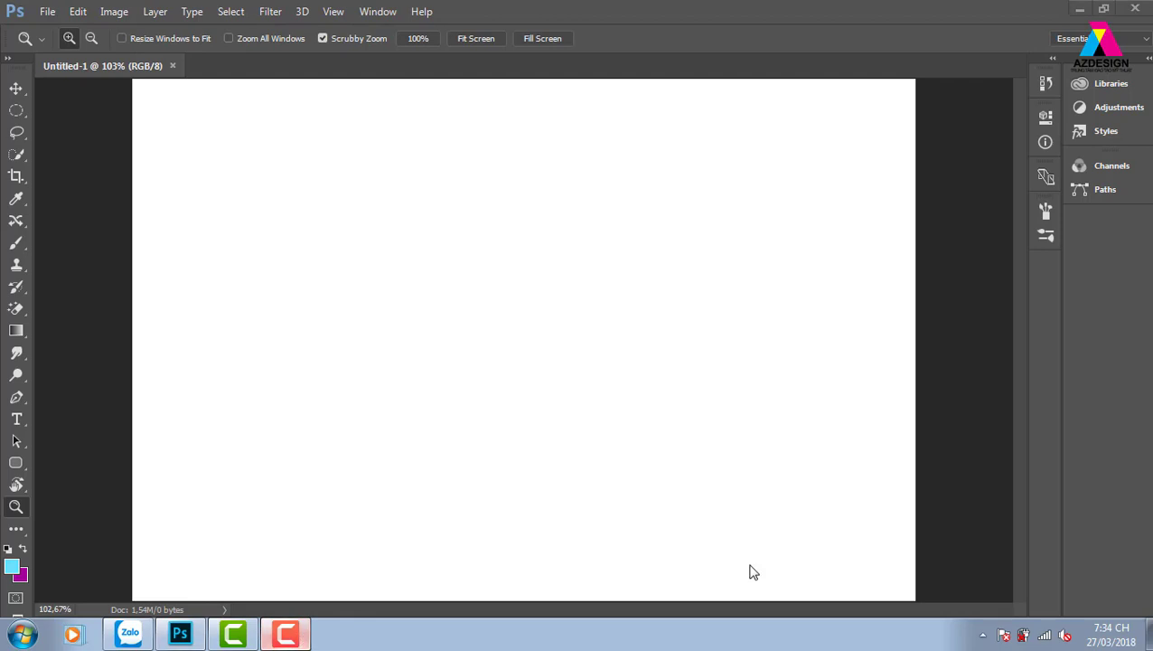
{"action": "left_click", "coordinate": [710, 260]}
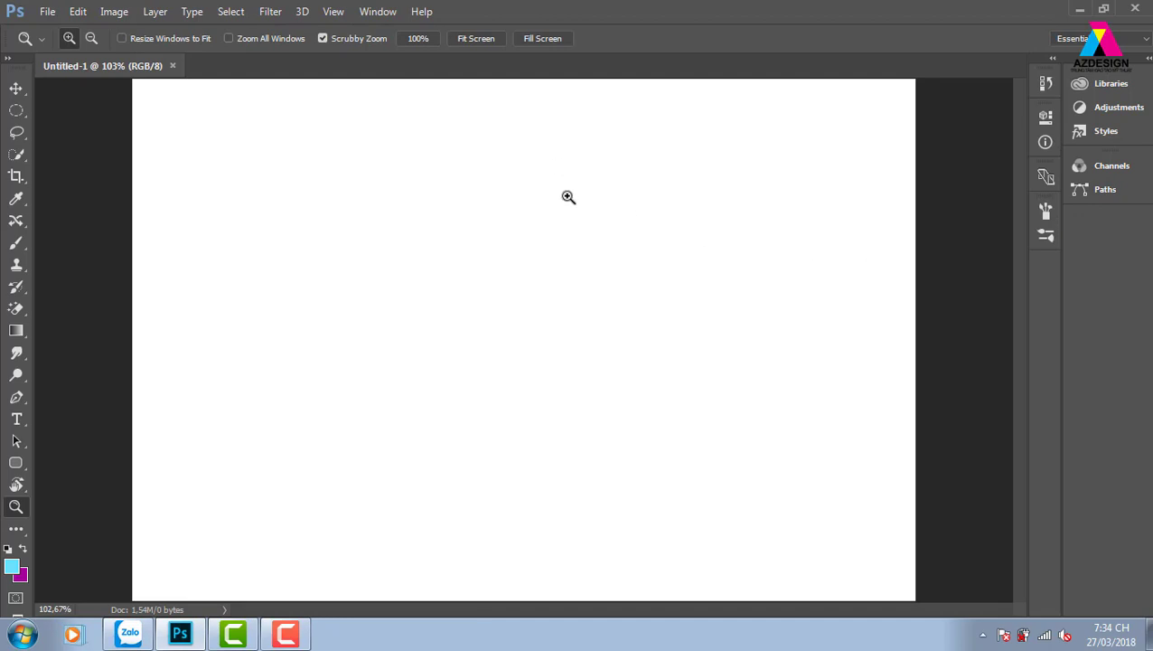
{"action": "key", "text": "F7"}
{"action": "key", "text": "F7"}
{"action": "key", "text": "F7"}
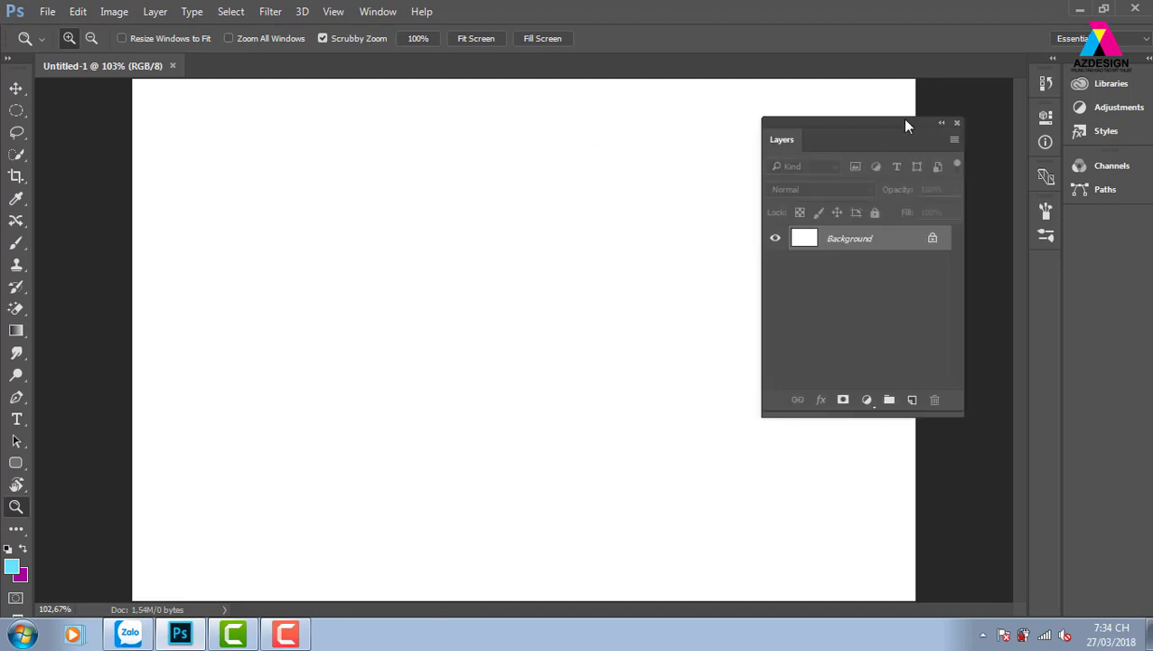
{"action": "left_click_drag", "start_coordinate": [904, 120], "coordinate": [927, 91]}
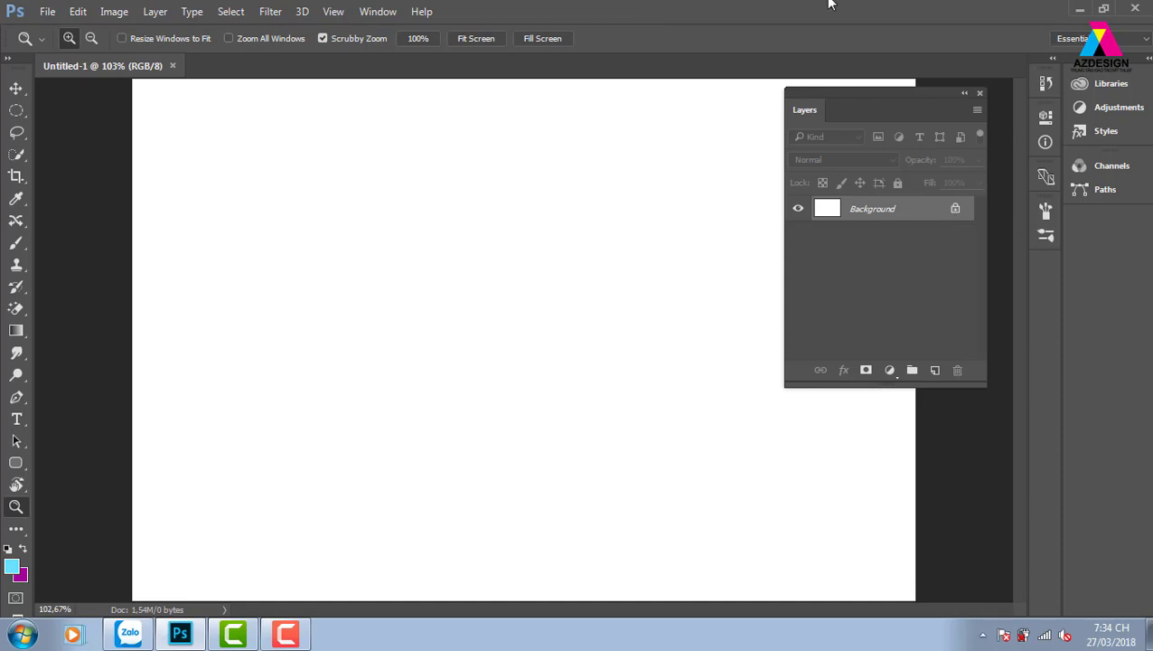
{"action": "left_click_drag", "start_coordinate": [919, 92], "coordinate": [880, 93]}
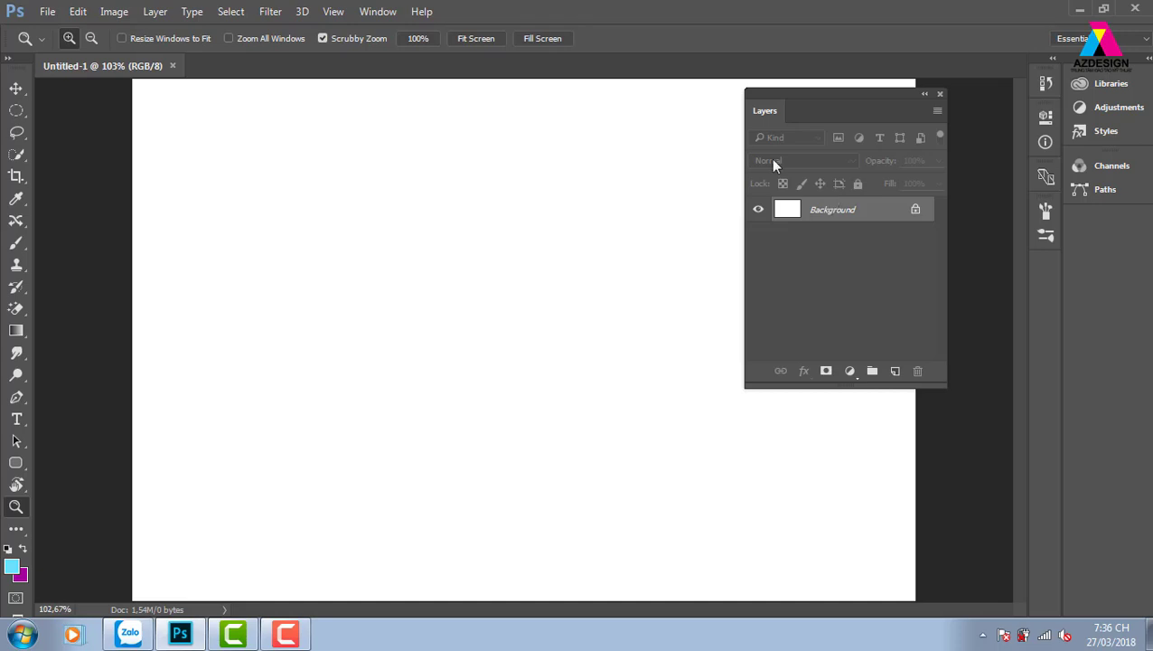
{"action": "left_click_drag", "start_coordinate": [888, 103], "coordinate": [900, 102]}
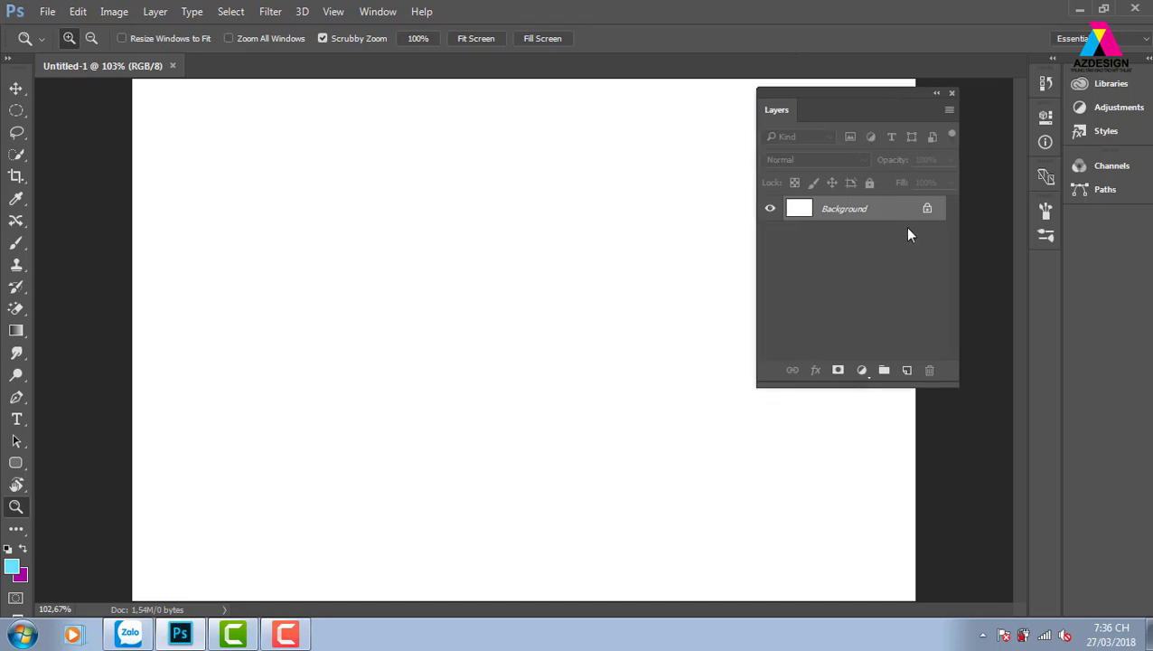
{"action": "key", "text": "ctrl+shift+n"}
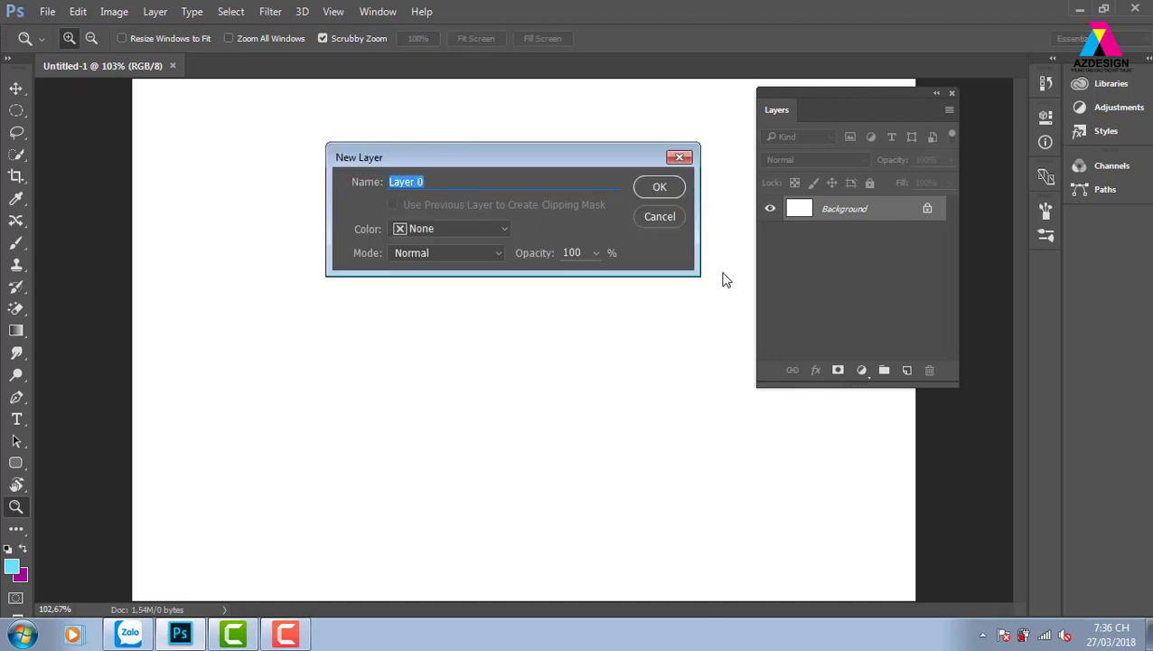
- Accept the default name Layer 0 to convert the Background layer
{"action": "key", "text": "Escape"}
{"action": "key", "text": "Return"}
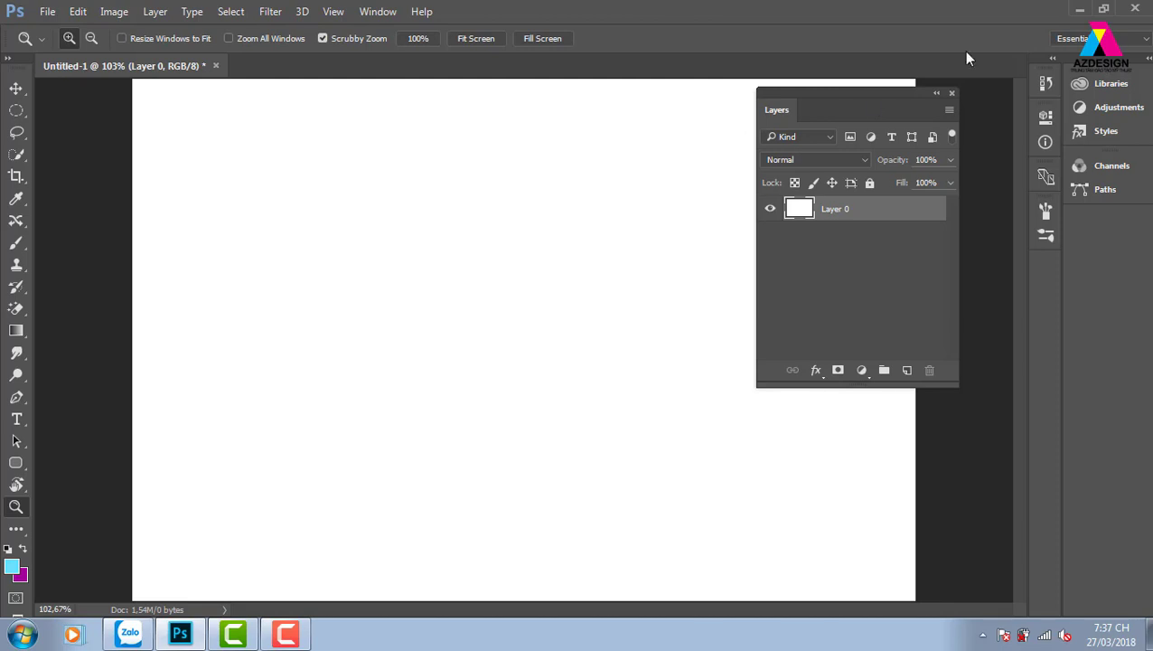
- Choose File > Save and move the Save As dialog to the screen centre
{"action": "left_click", "coordinate": [47, 12]}
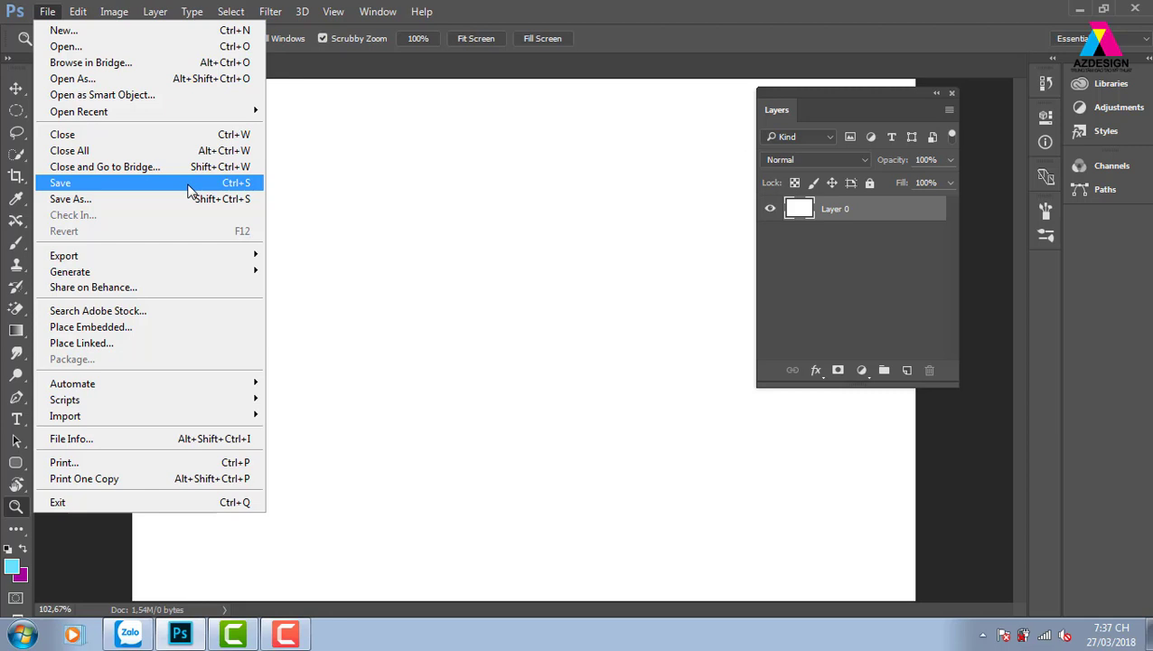
{"action": "left_click", "coordinate": [188, 185]}
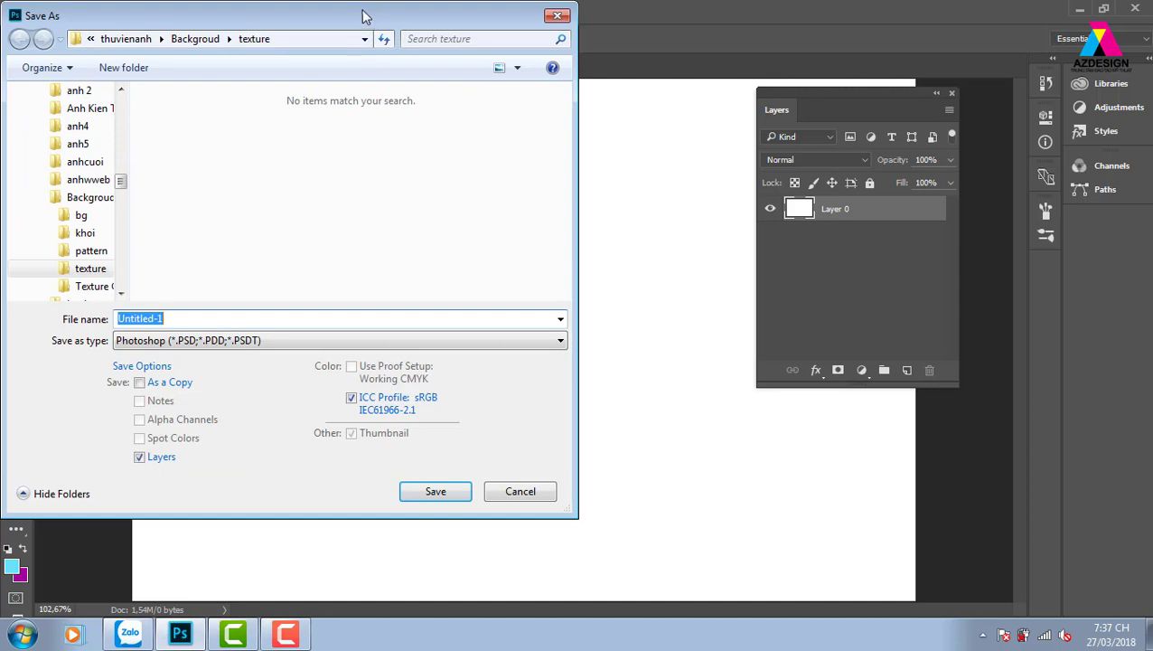
{"action": "left_click_drag", "start_coordinate": [366, 16], "coordinate": [643, 21]}
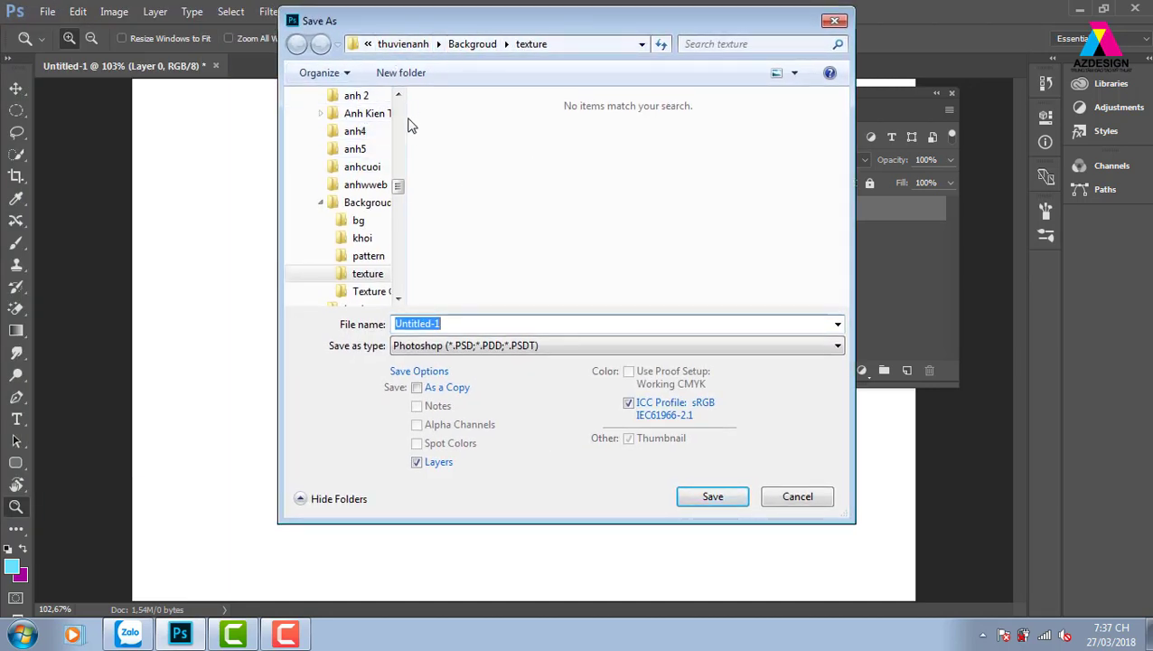
{"action": "mouse_move", "coordinate": [397, 186]}
{"action": "left_mouse_down"}
{"action": "mouse_move", "coordinate": [402, 116]}
{"action": "mouse_move", "coordinate": [370, 121]}
{"action": "left_mouse_up"}
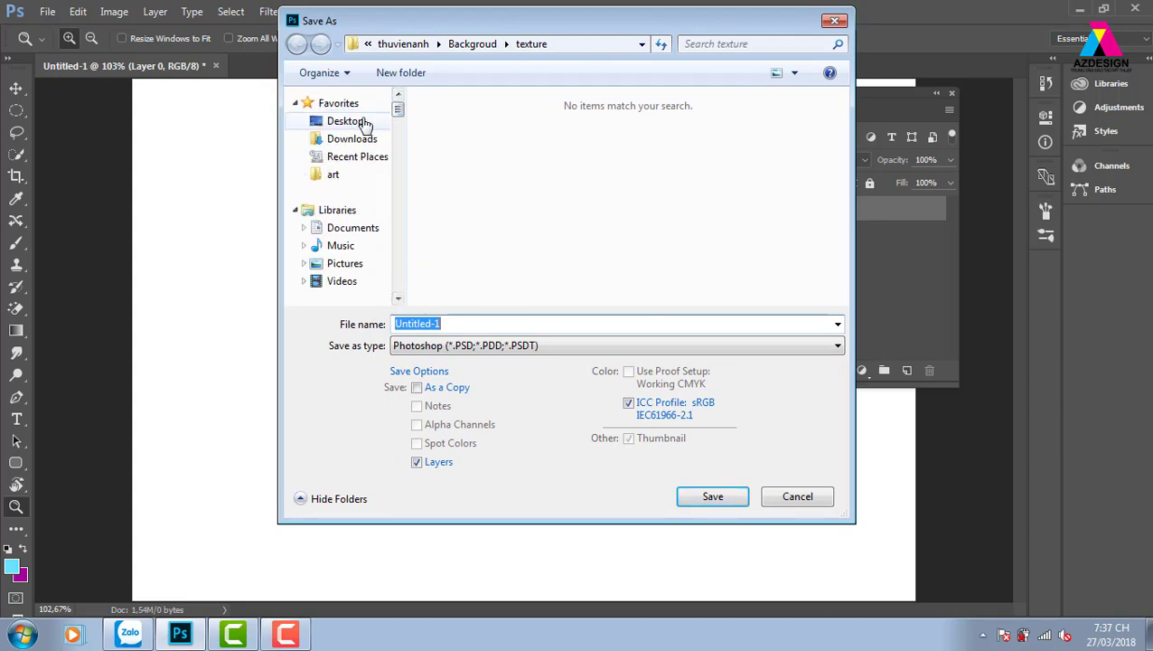
- Browse to Local Disk (D:) via Desktop > Computer and make a new folder there
{"action": "left_click", "coordinate": [364, 121]}
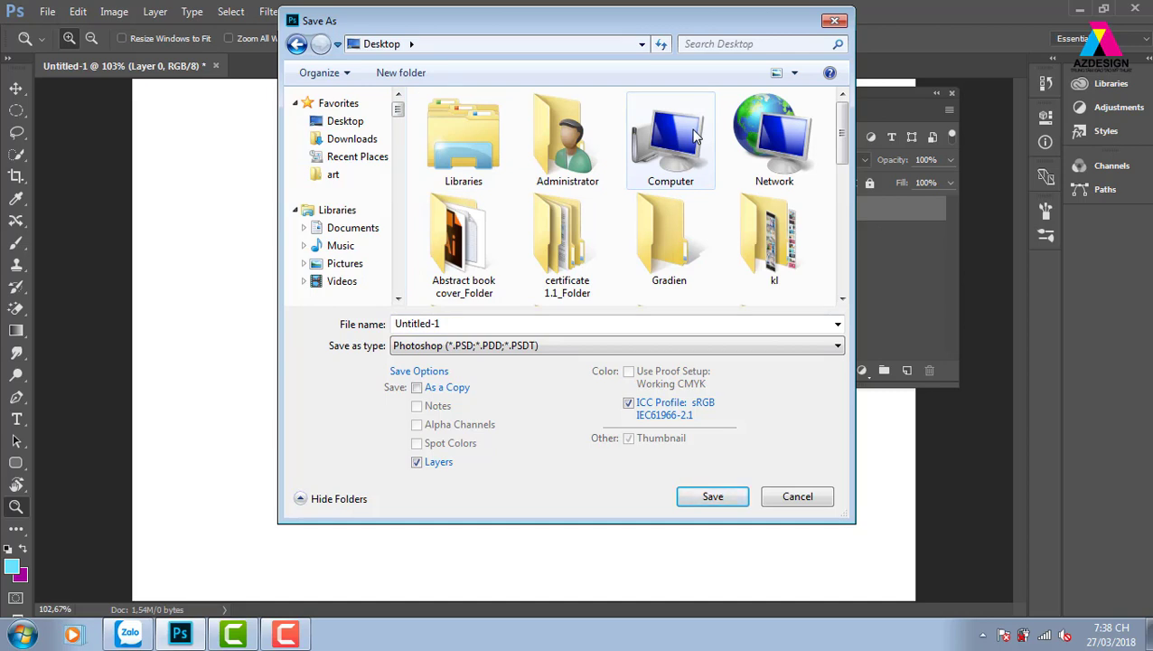
{"action": "double_click", "coordinate": [679, 140]}
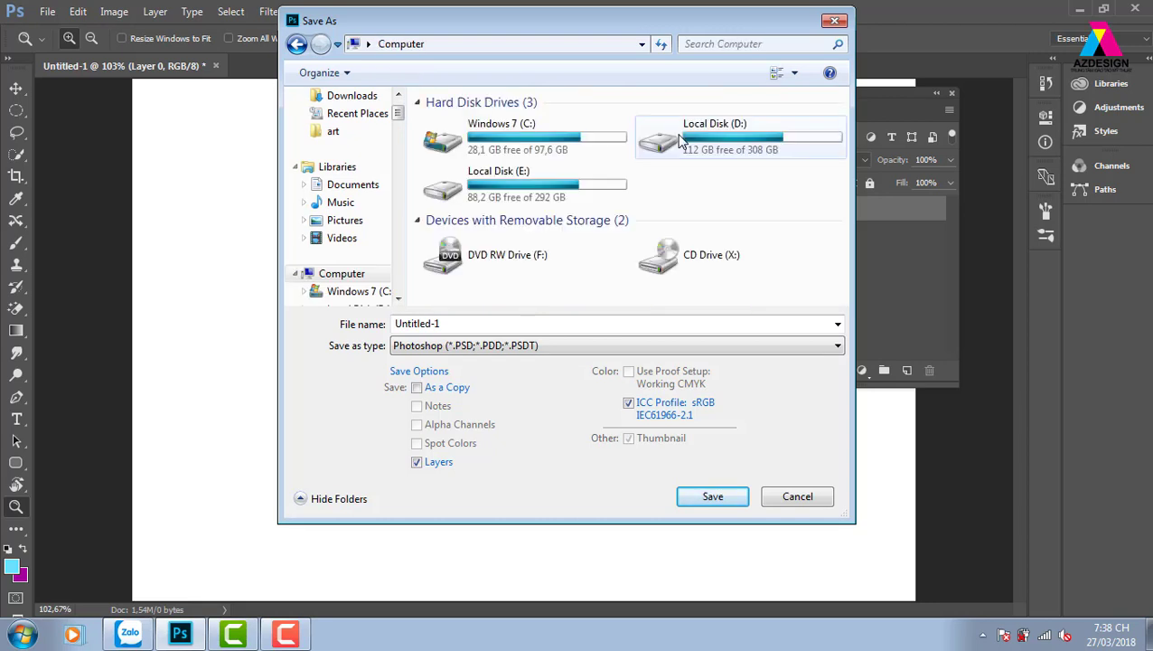
{"action": "double_click", "coordinate": [680, 140]}
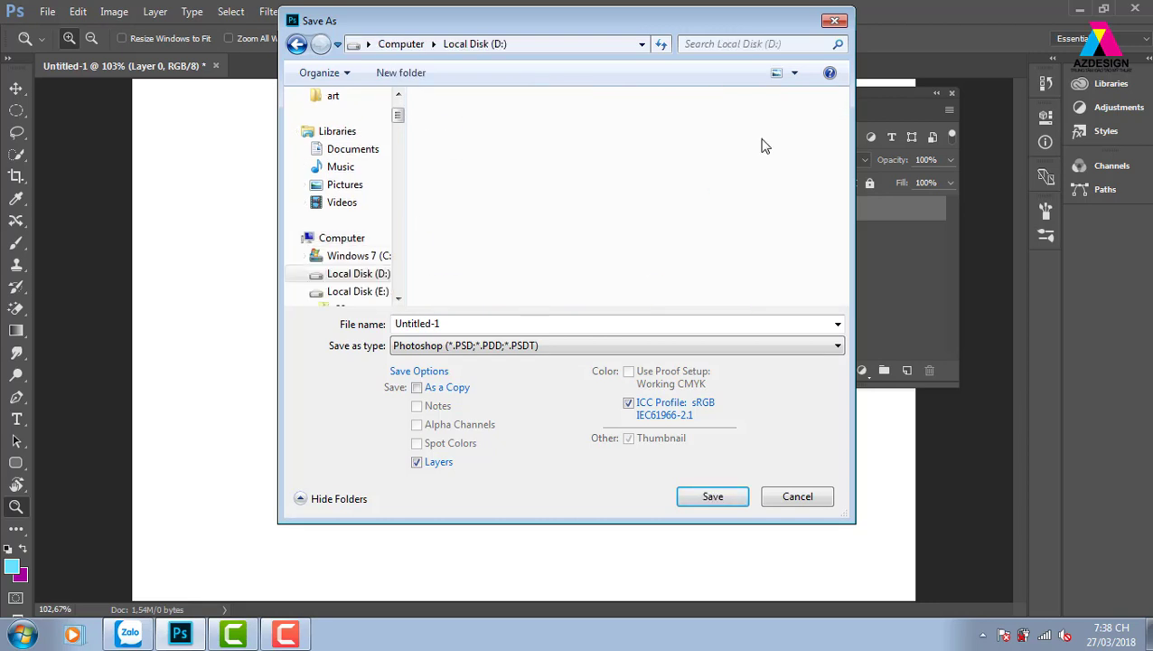
{"action": "left_click", "coordinate": [424, 76]}
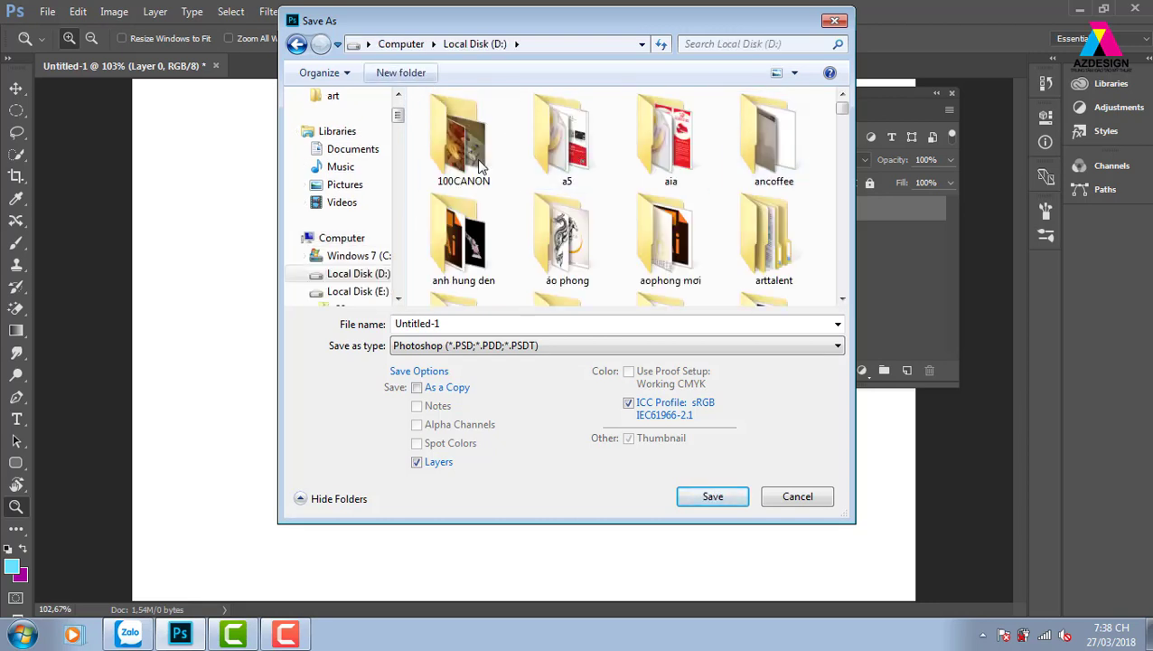
{"action": "key", "text": "Return"}
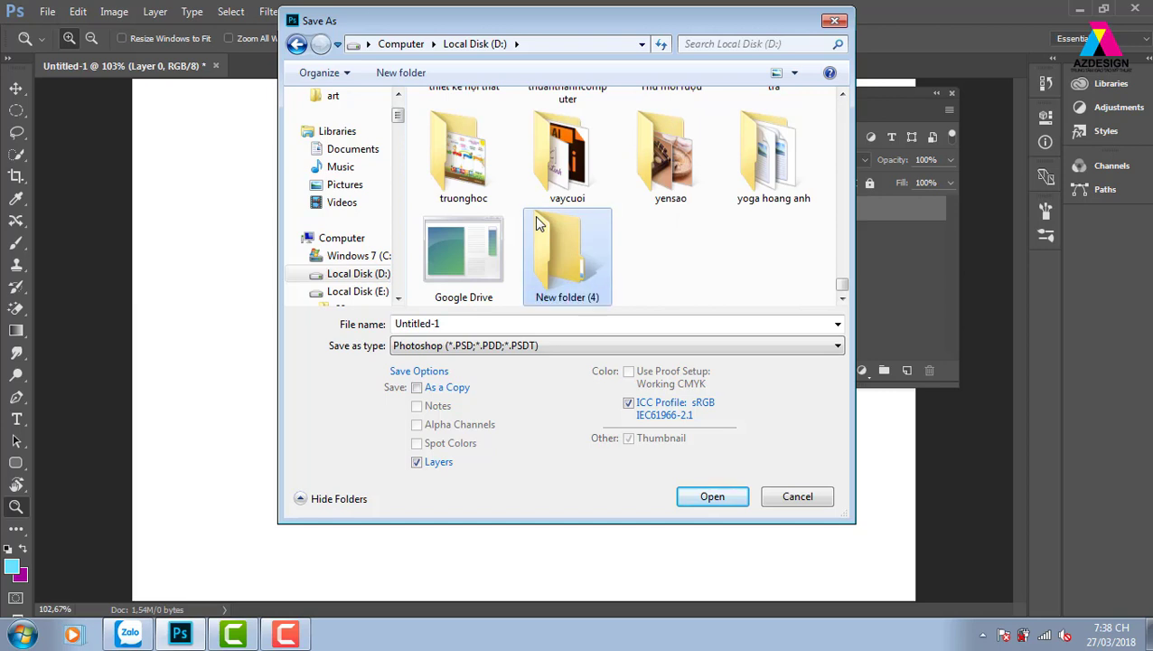
- Return to the drive list, reopen Local Disk (D:) and create another new folder
{"action": "key", "text": "Up"}
{"action": "key", "text": "BackSpace"}
{"action": "key", "text": "Down"}
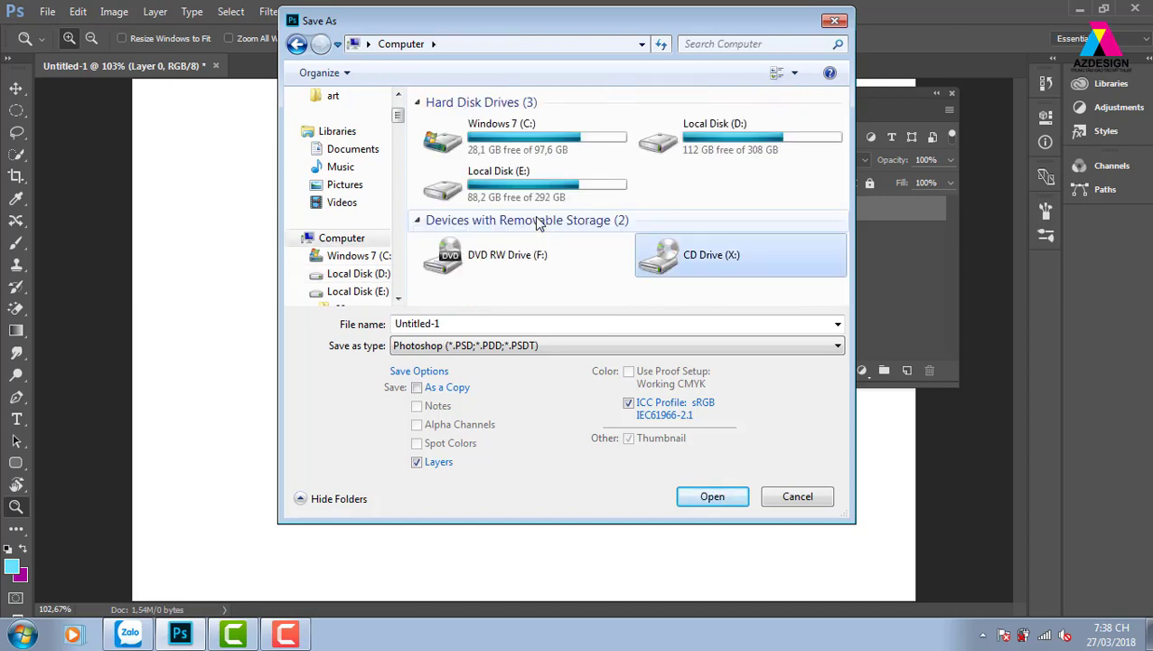
{"action": "double_click", "coordinate": [647, 145]}
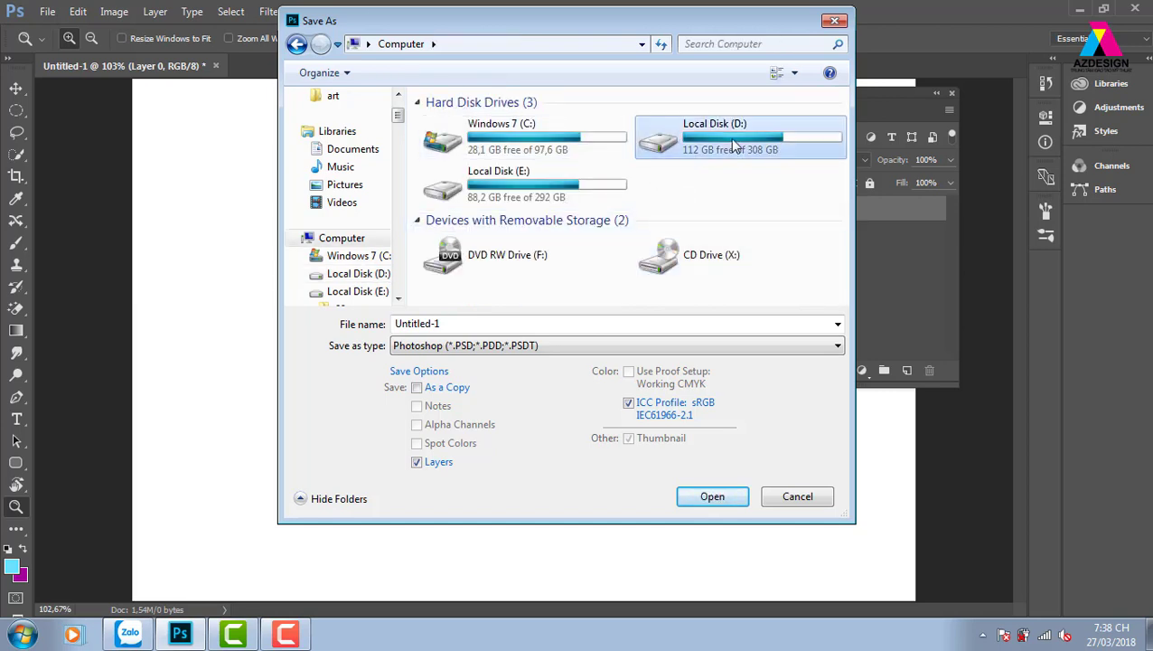
{"action": "left_click", "coordinate": [400, 72]}
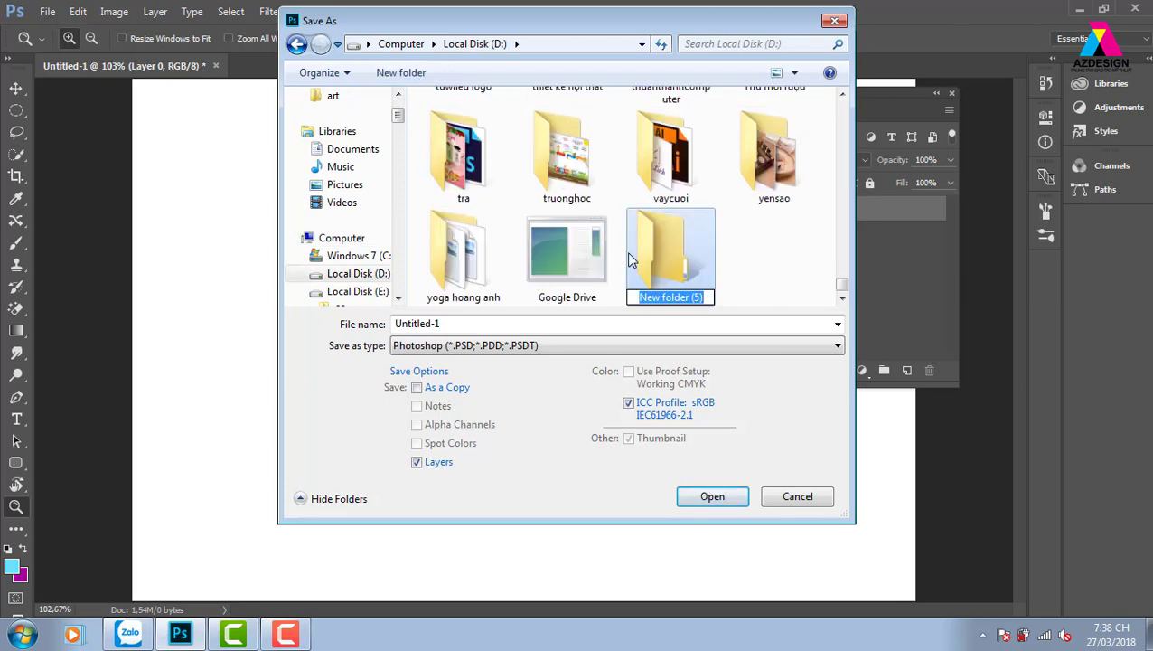
- Name the new folder 'cong viec bt' and open it
{"action": "type", "text": "co"}
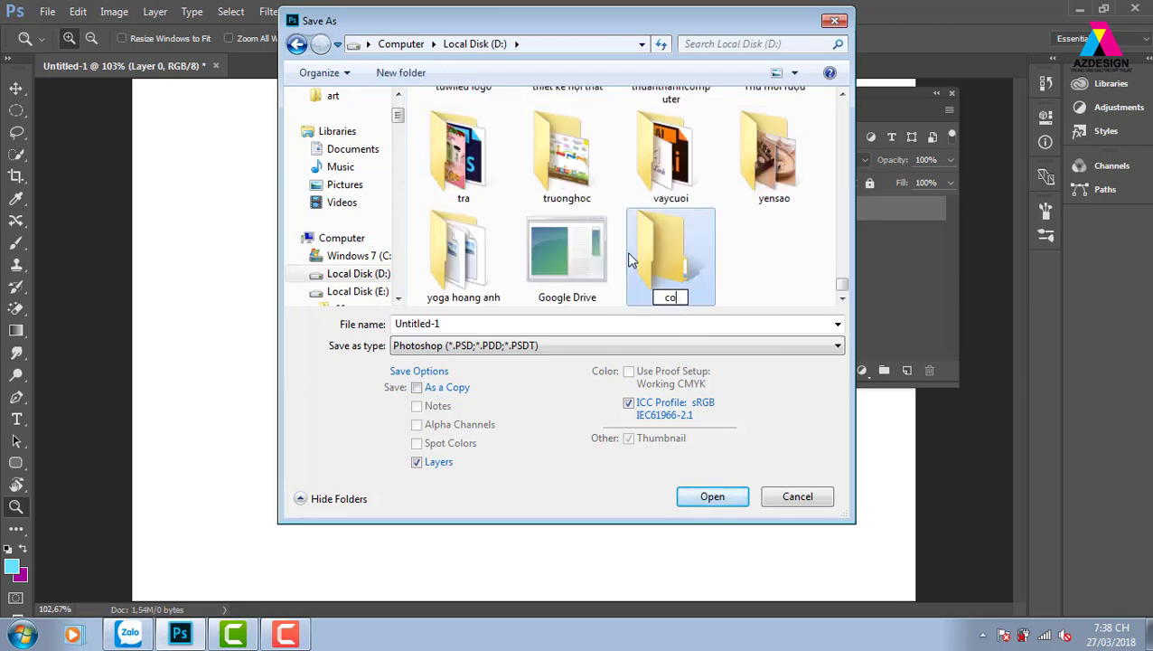
{"action": "type", "text": "ng vie"}
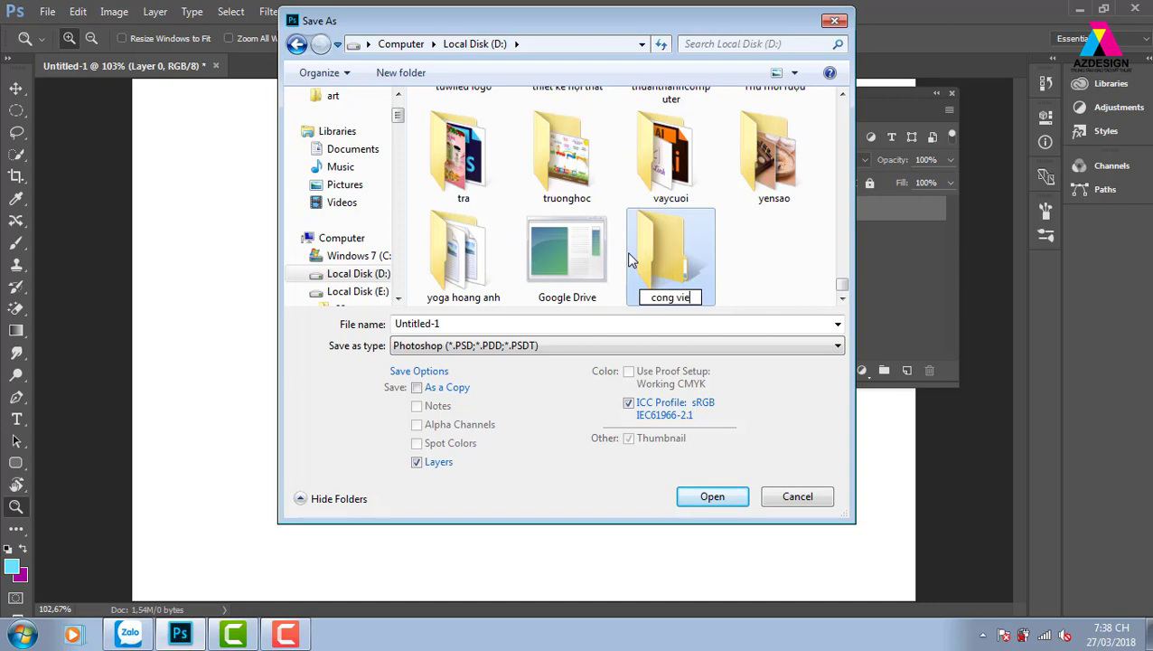
{"action": "type", "text": "c bt"}
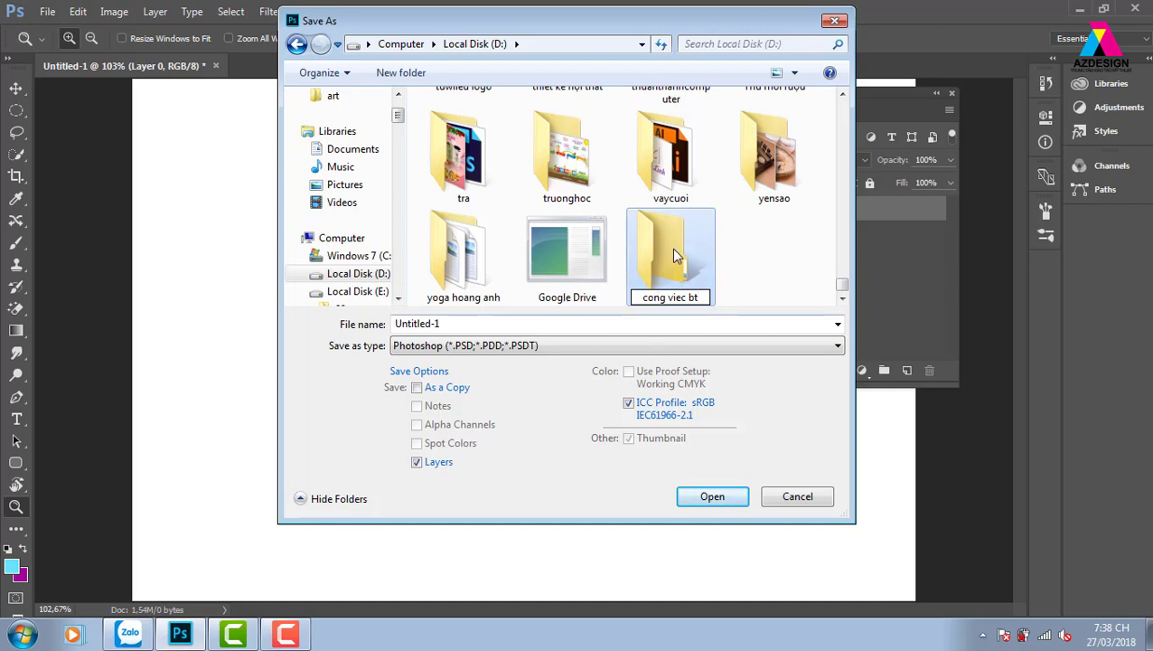
{"action": "double_click", "coordinate": [674, 255]}
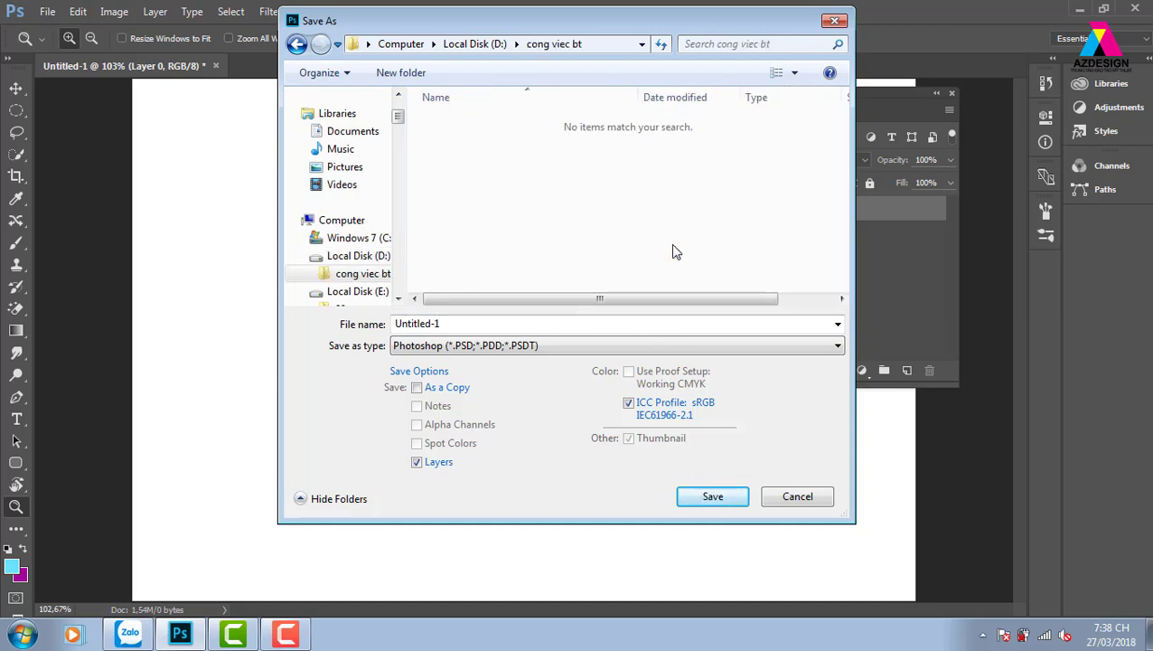
- Save the document as bt1.psd, accept Format Options, close it and show the desktop
{"action": "double_click", "coordinate": [477, 324]}
{"action": "key", "text": "BackSpace"}
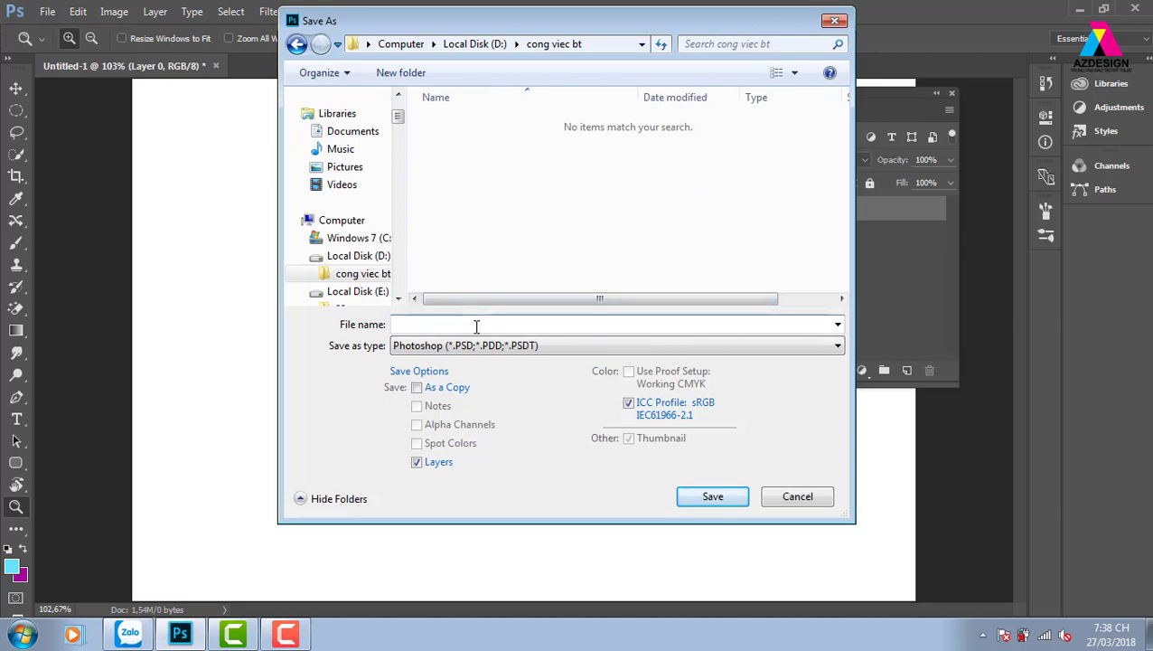
{"action": "type", "text": "bt1"}
{"action": "left_click_drag", "start_coordinate": [696, 31], "coordinate": [631, 25]}
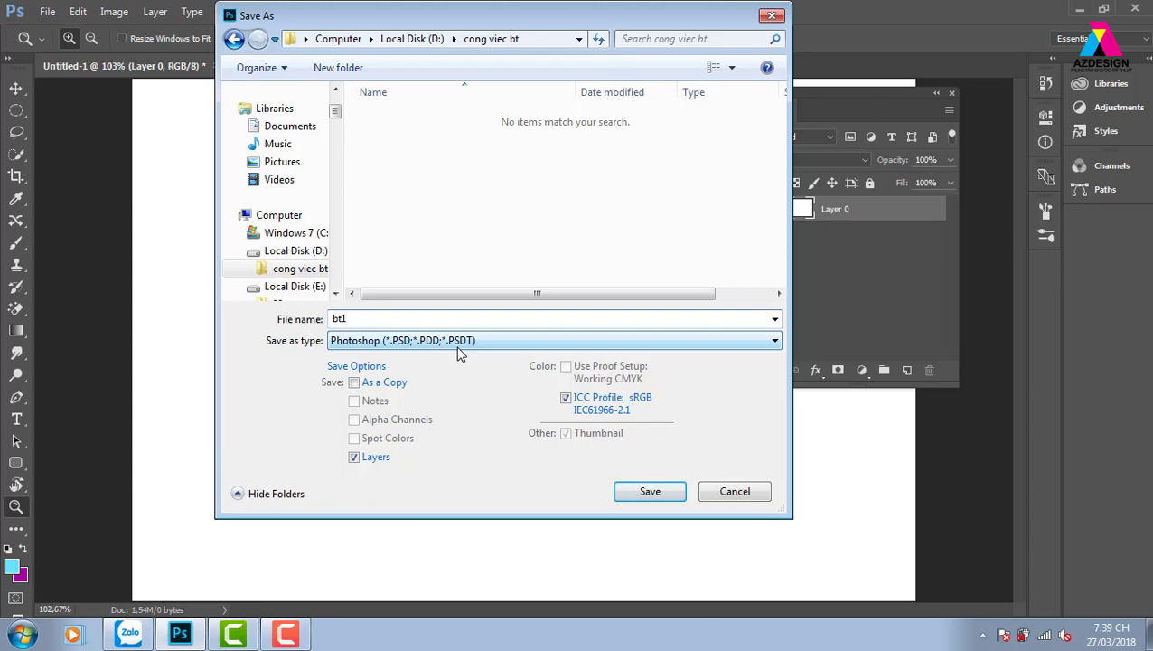
{"action": "left_click", "coordinate": [662, 494]}
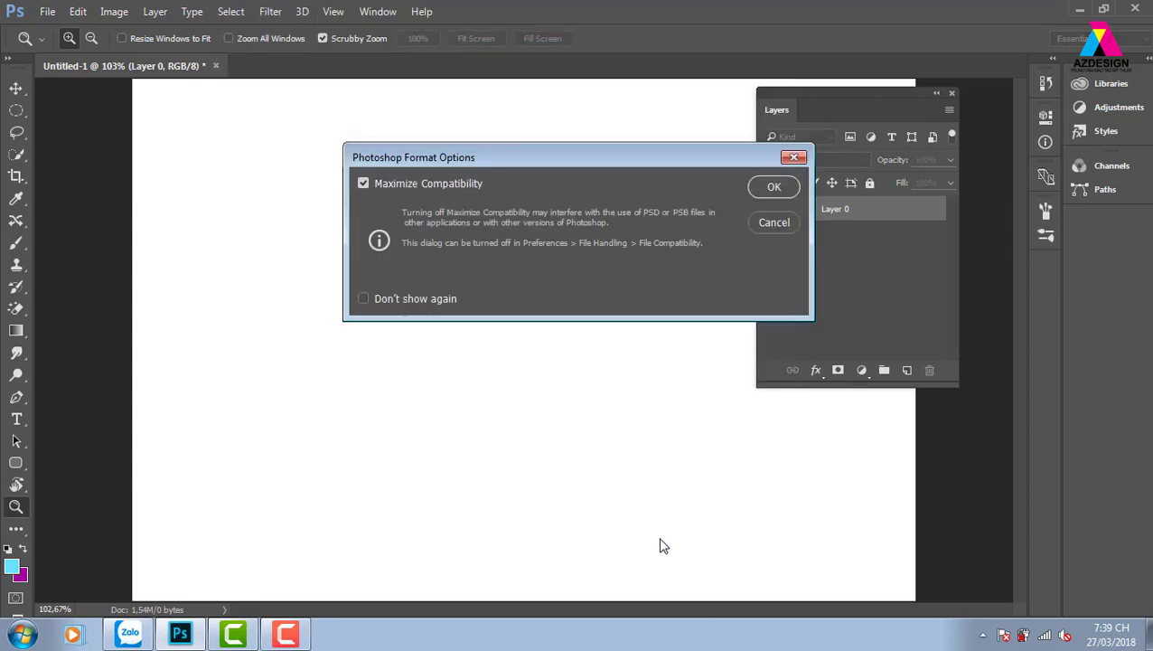
{"action": "left_click", "coordinate": [787, 193]}
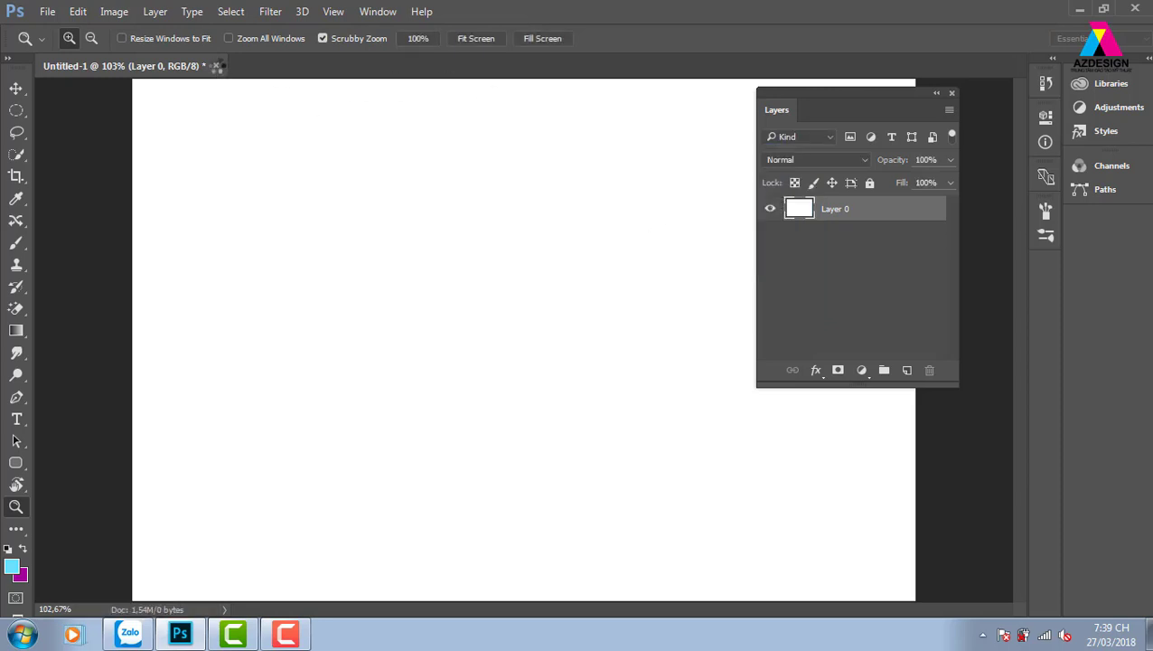
{"action": "left_click", "coordinate": [201, 66]}
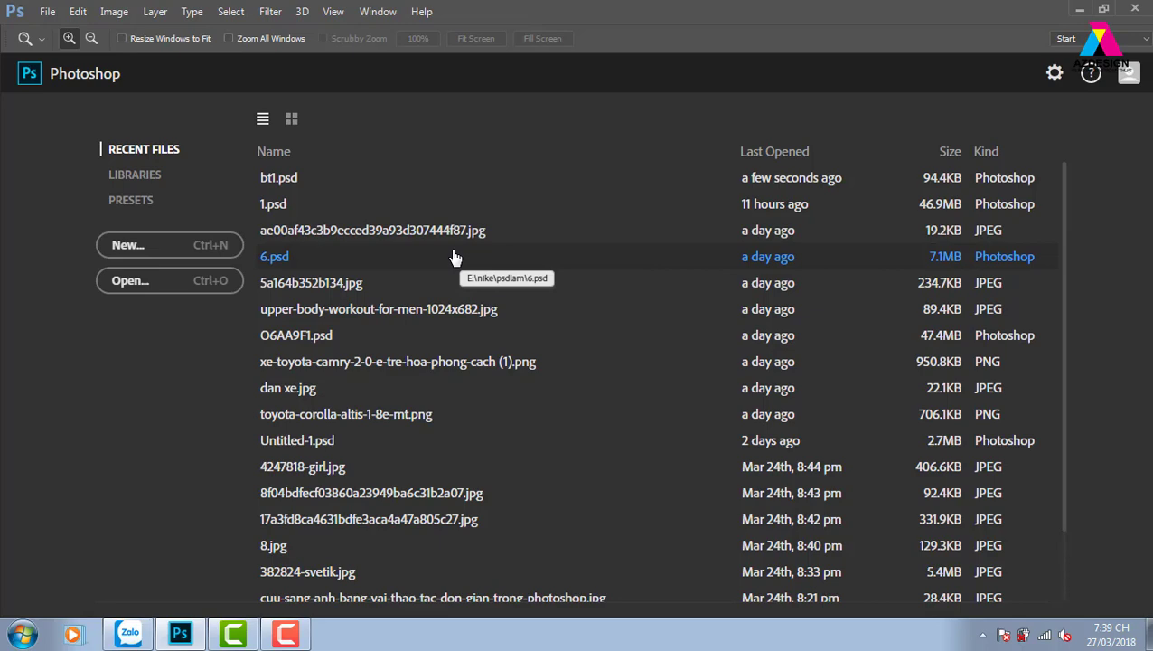
{"action": "key", "text": "super+d"}
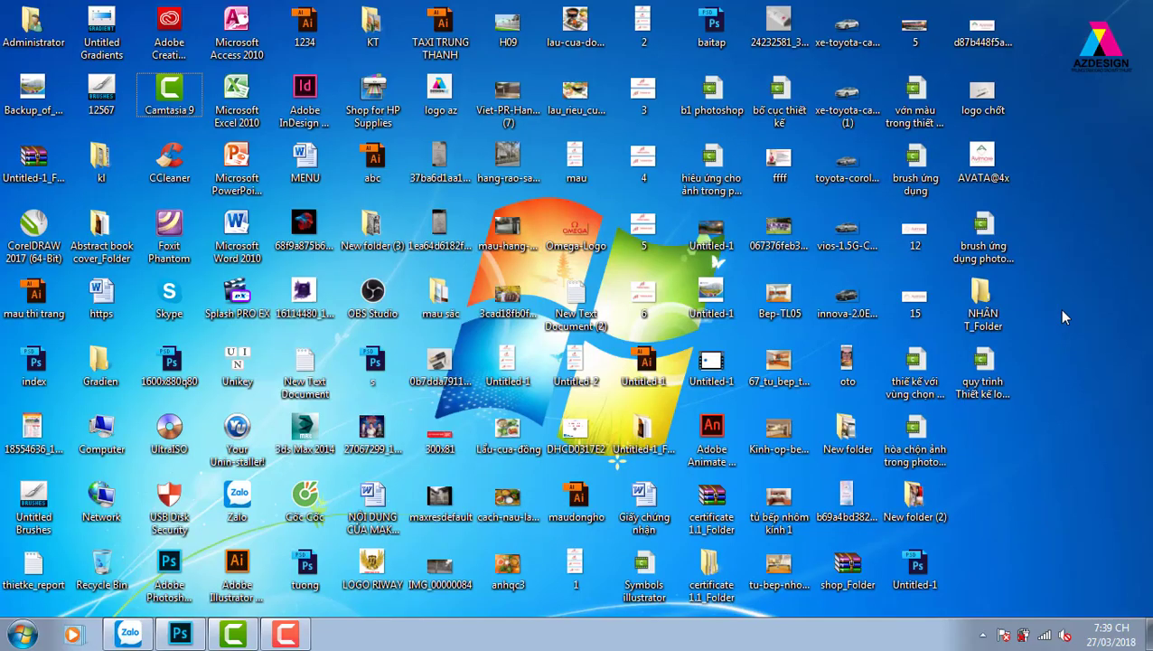
- Open Windows Explorer and go into Local Disk (D:)
{"action": "key", "text": "super+e"}
{"action": "double_click", "coordinate": [678, 218]}
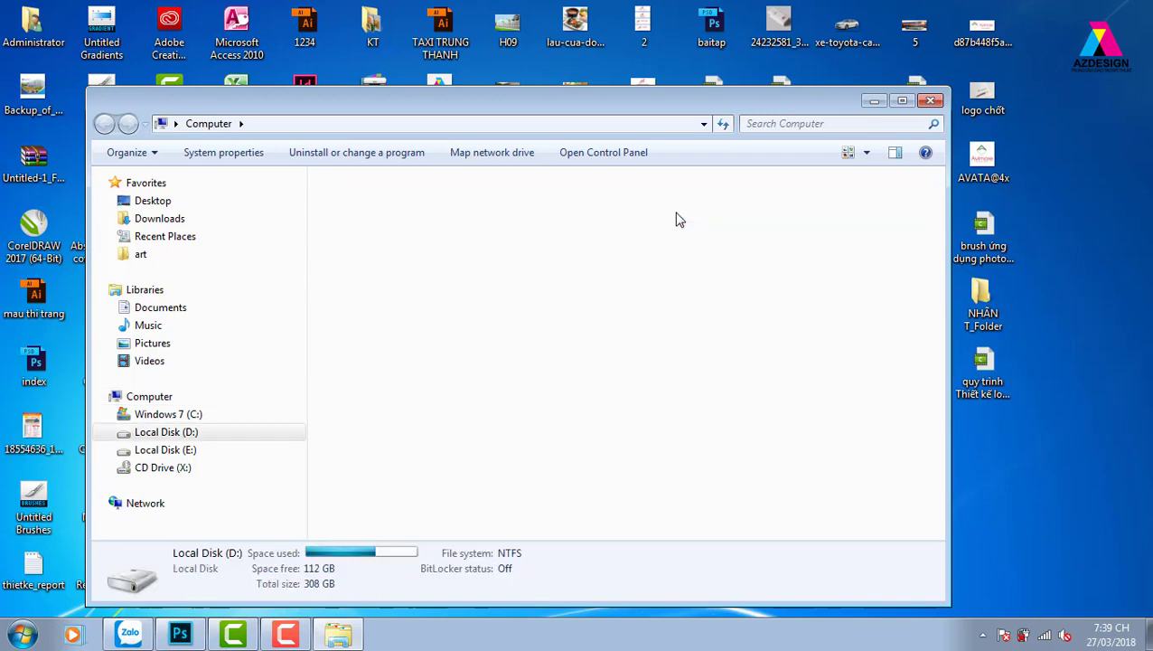
{"action": "left_click", "coordinate": [683, 217]}
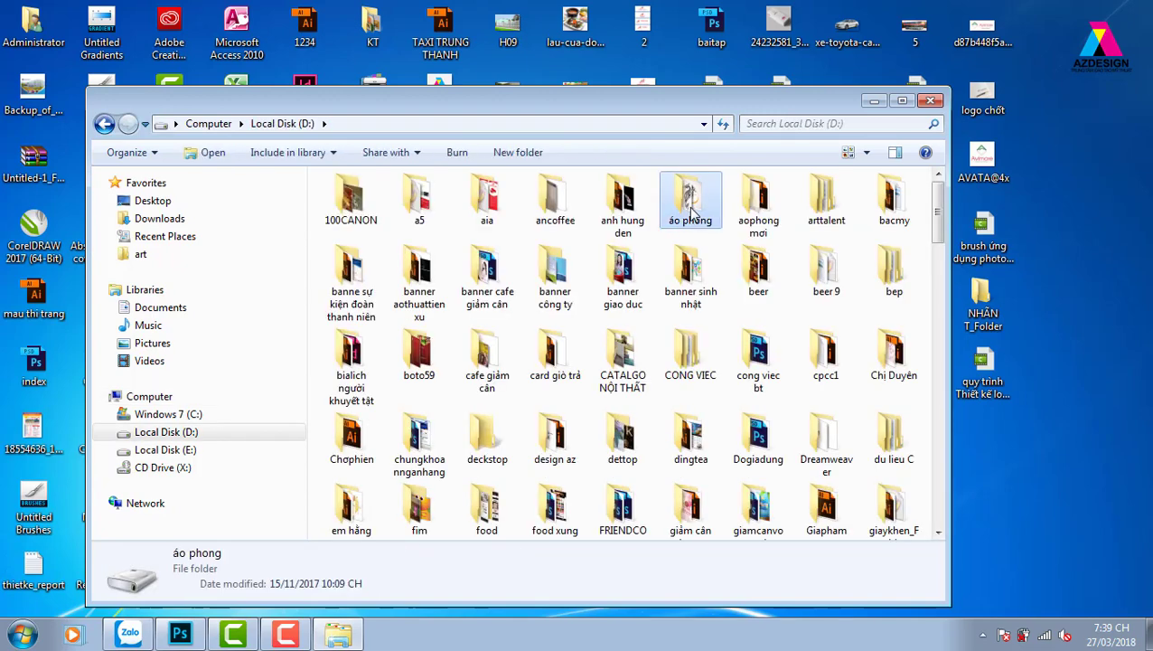
- Search drive D for 'c', open the cong viec bt folder and select bt1.psd
{"action": "left_click", "coordinate": [803, 124]}
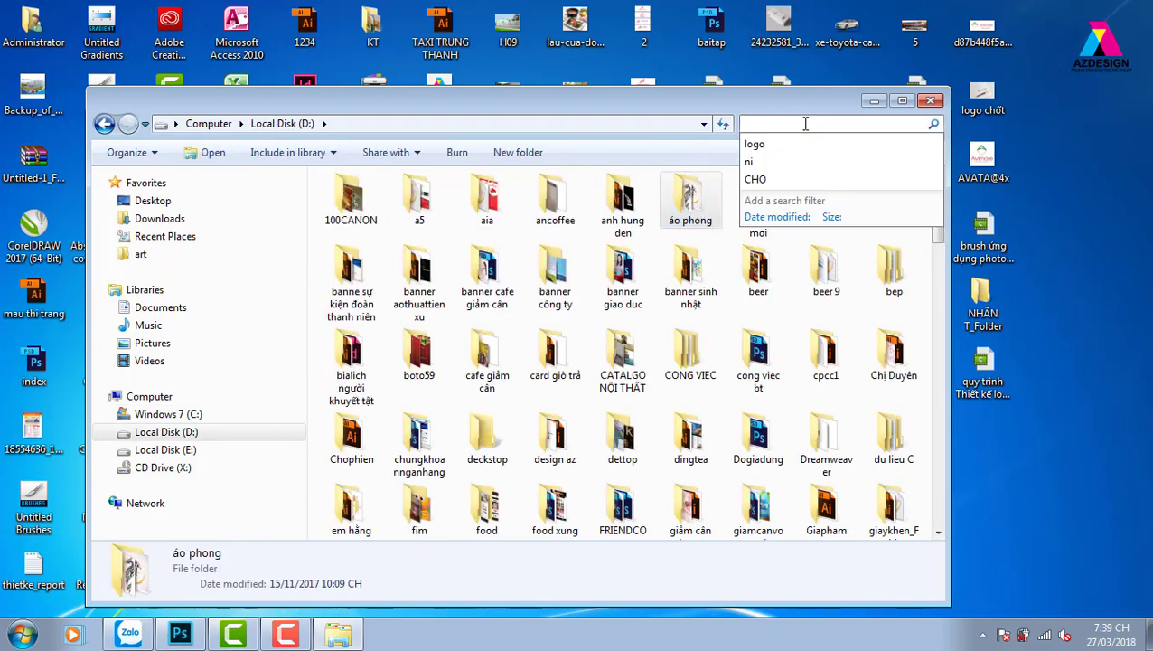
{"action": "type", "text": "b"}
{"action": "key", "text": "BackSpace"}
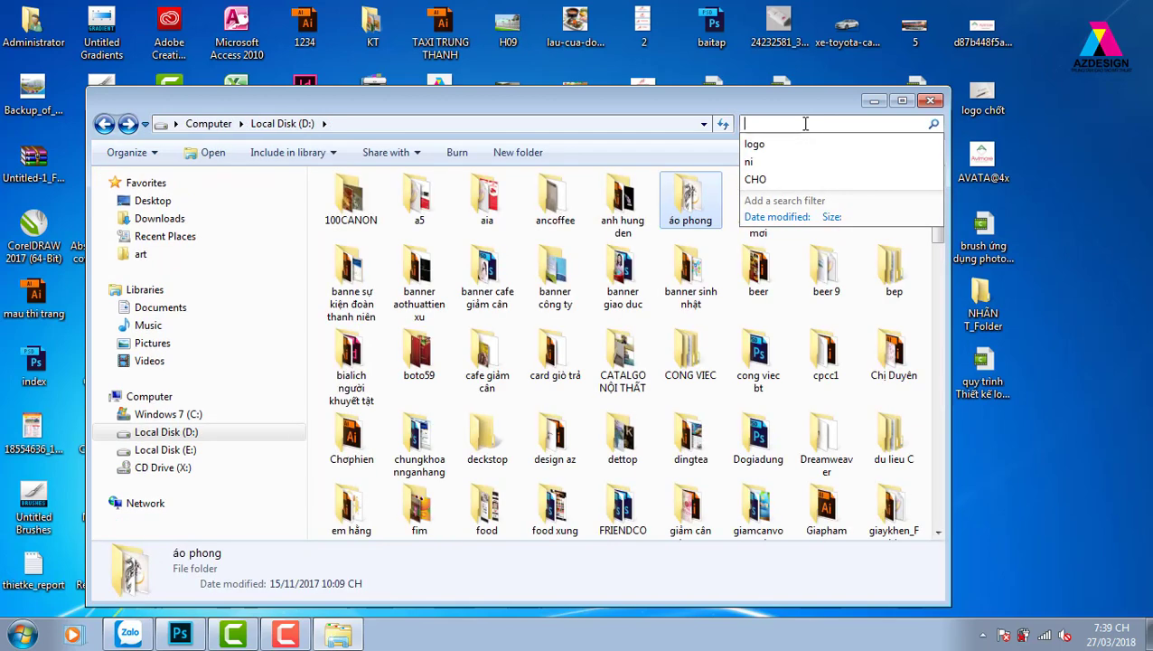
{"action": "type", "text": "c"}
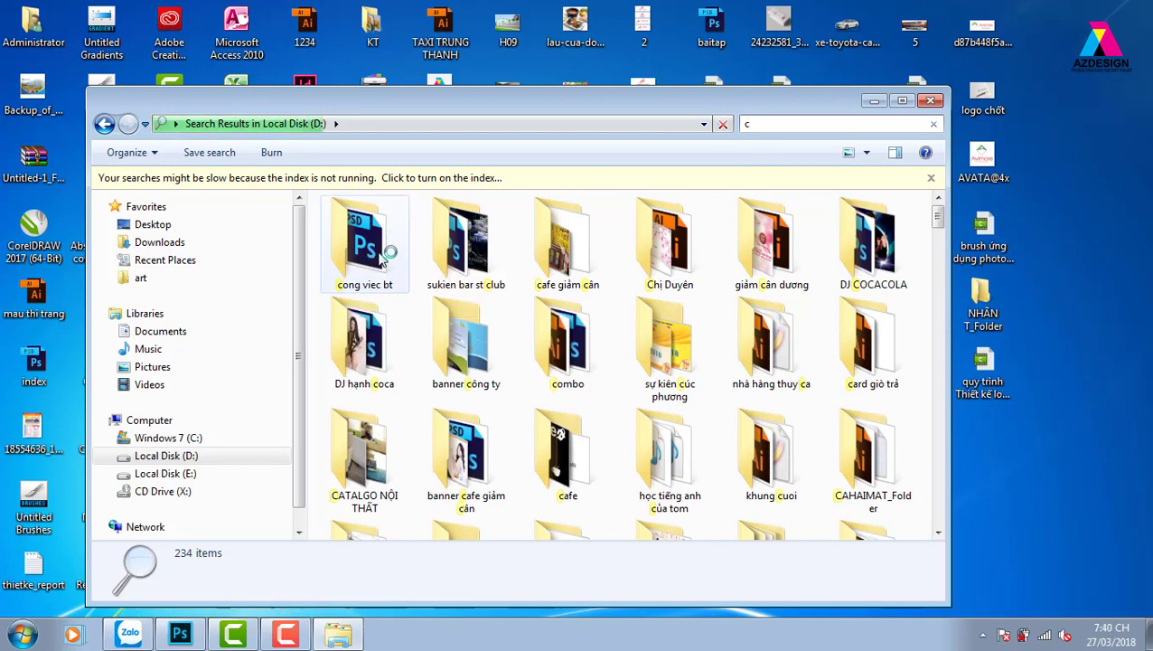
{"action": "double_click", "coordinate": [384, 256]}
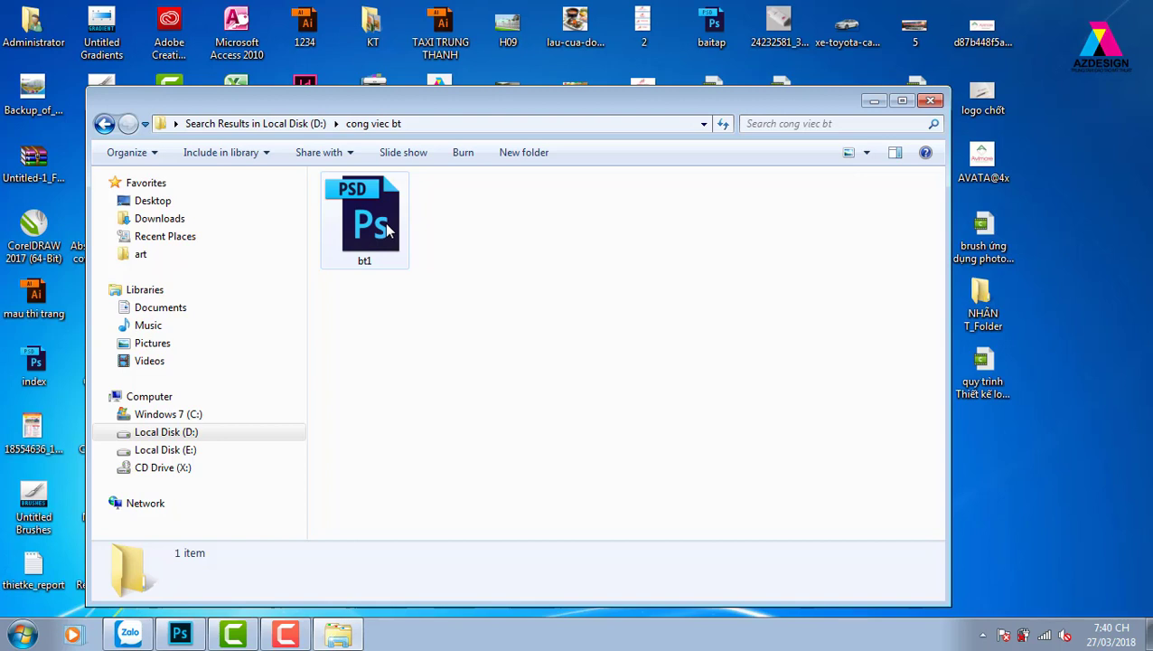
{"action": "left_click", "coordinate": [389, 232]}
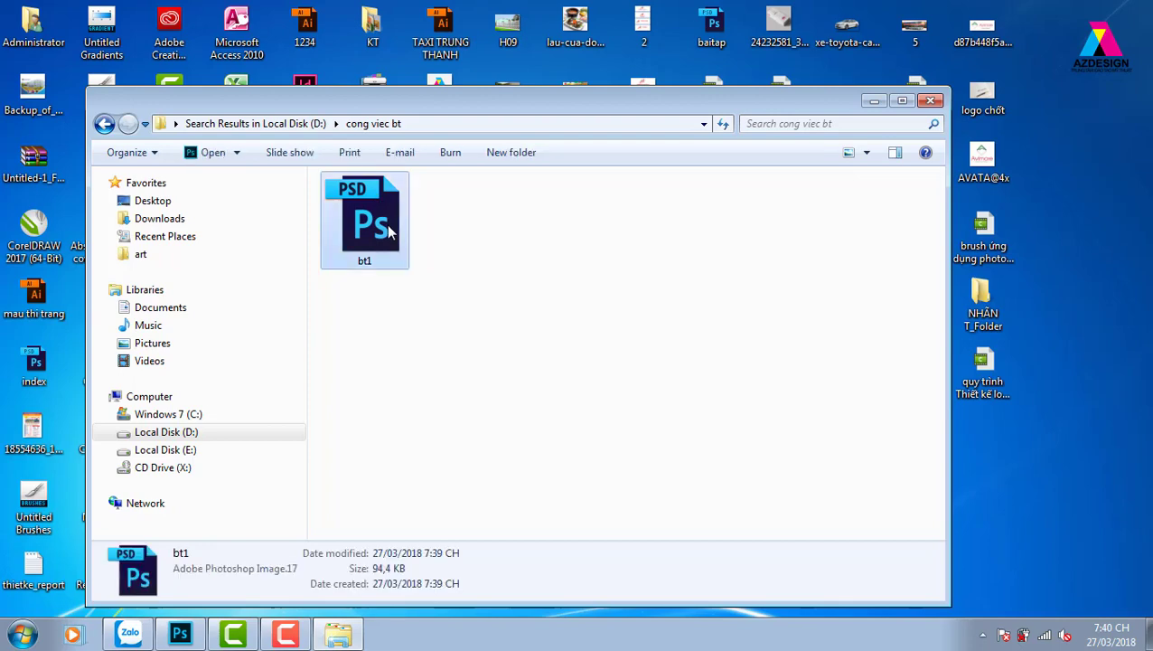
- Open bt1.psd in Photoshop from the folder, then close the document so recent files show
{"action": "double_click", "coordinate": [389, 232]}
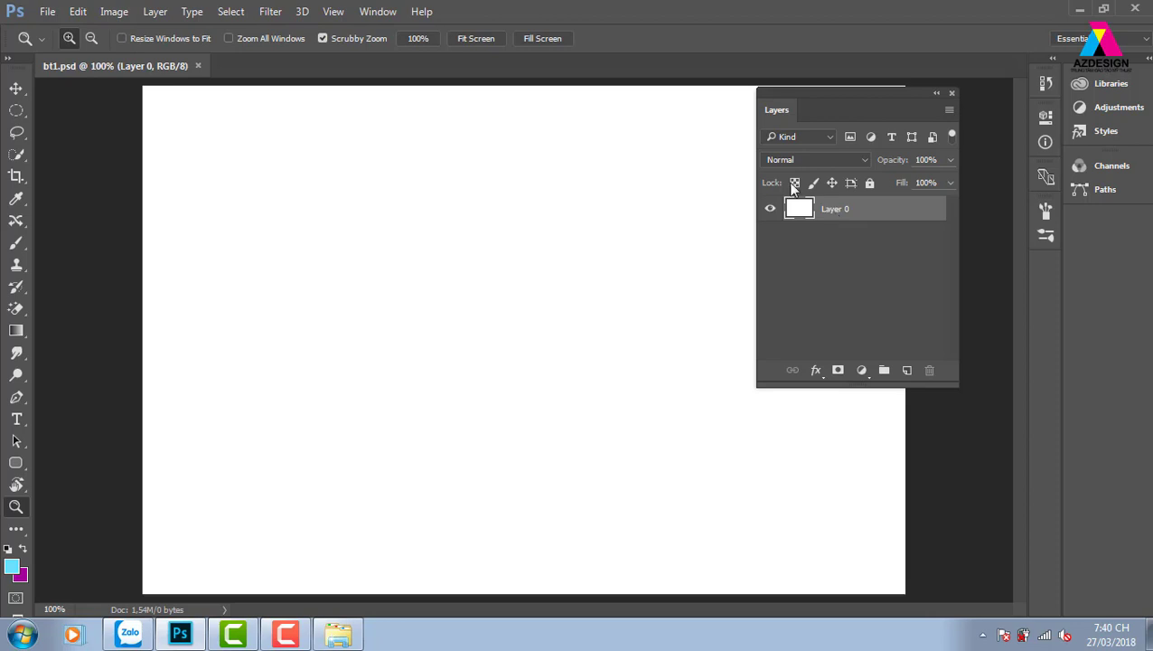
{"action": "left_click", "coordinate": [197, 65]}
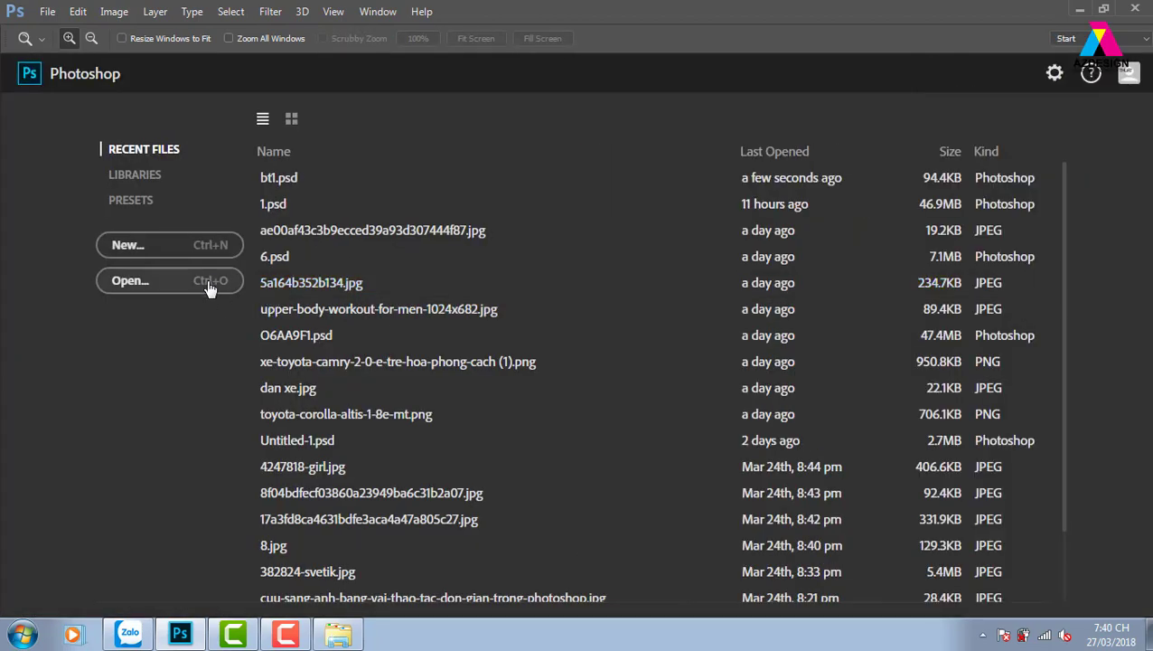
- Confirm bt1 is in the cong viec bt folder in Explorer, then close Explorer
{"action": "left_click", "coordinate": [341, 637]}
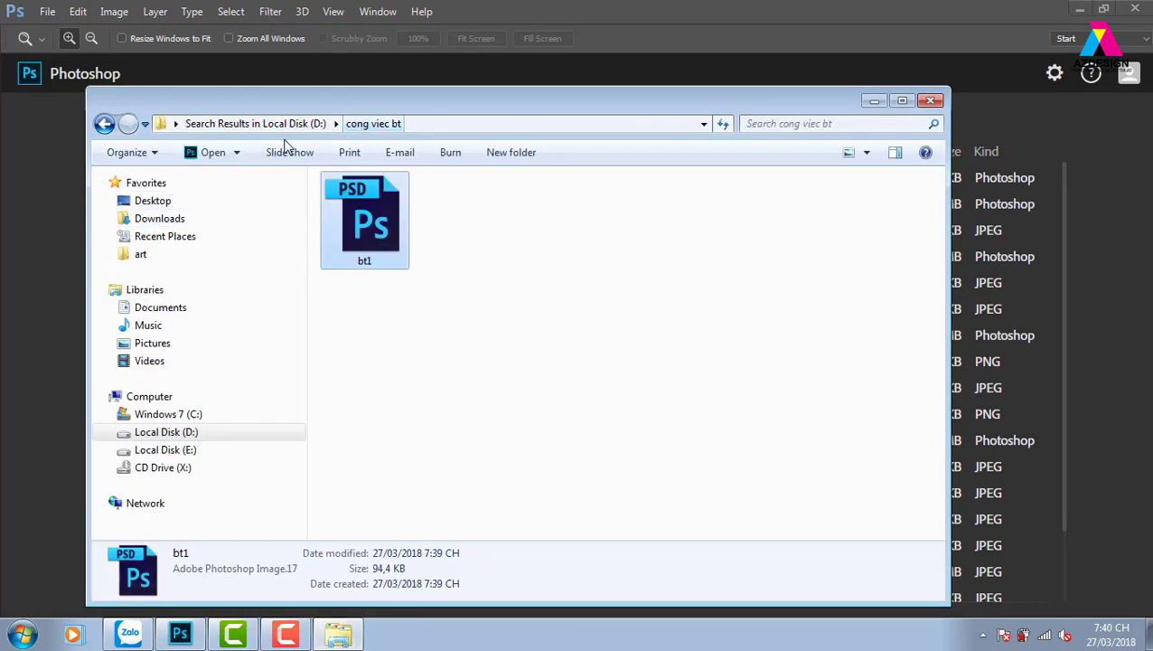
{"action": "left_click", "coordinate": [262, 122]}
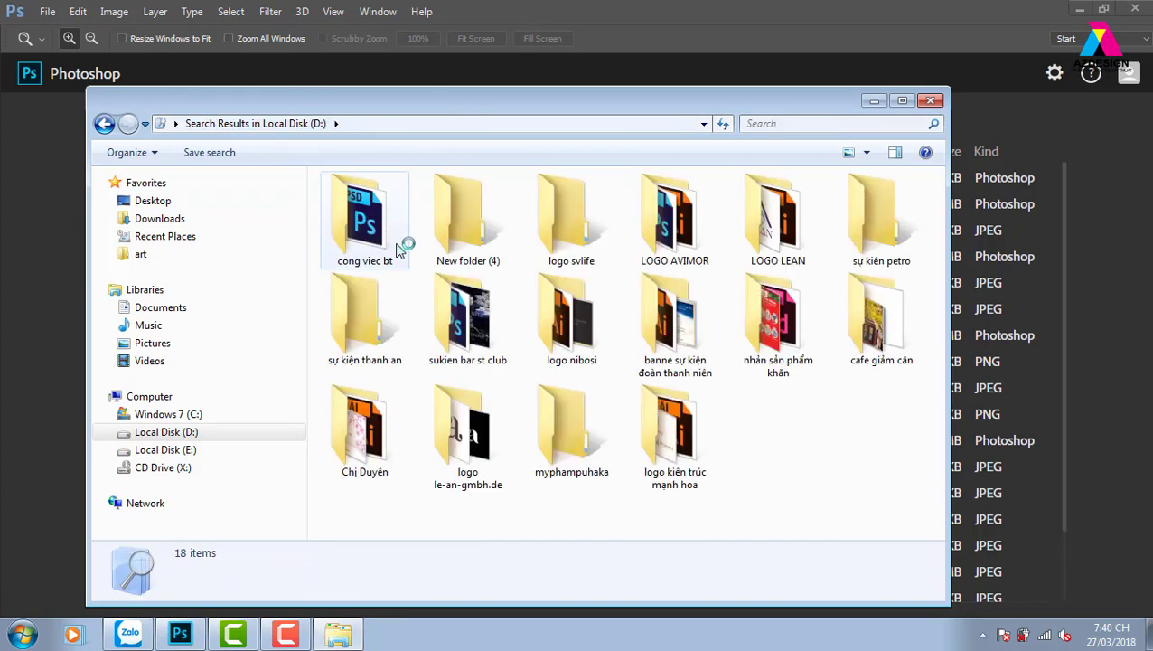
{"action": "double_click", "coordinate": [371, 259]}
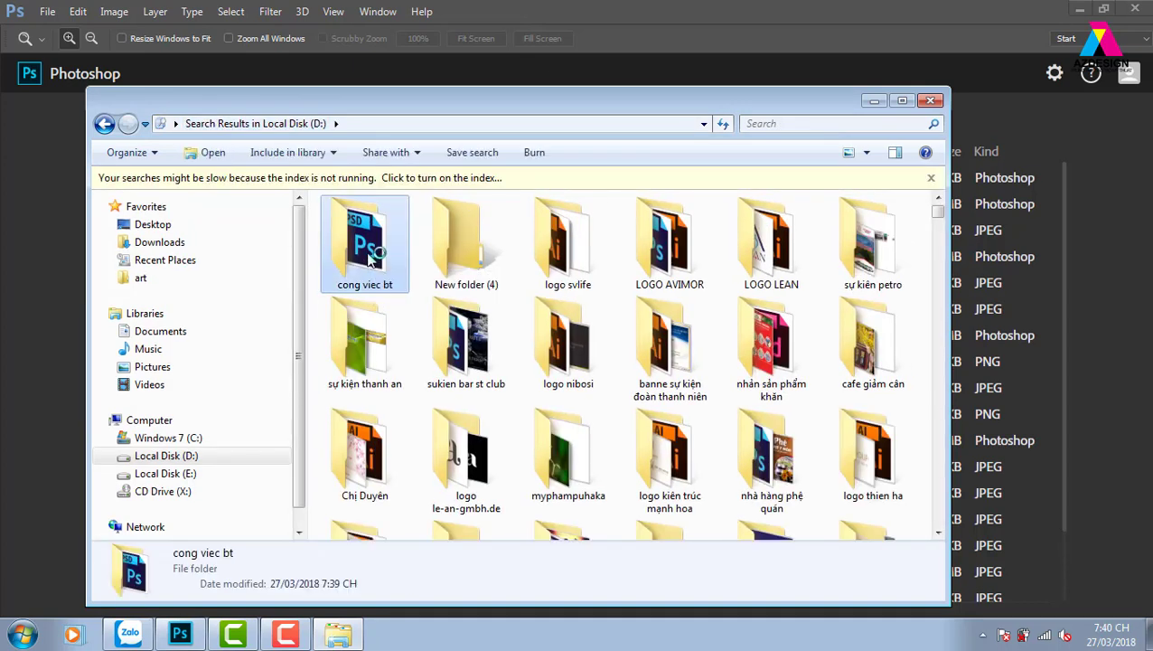
{"action": "left_click", "coordinate": [391, 240]}
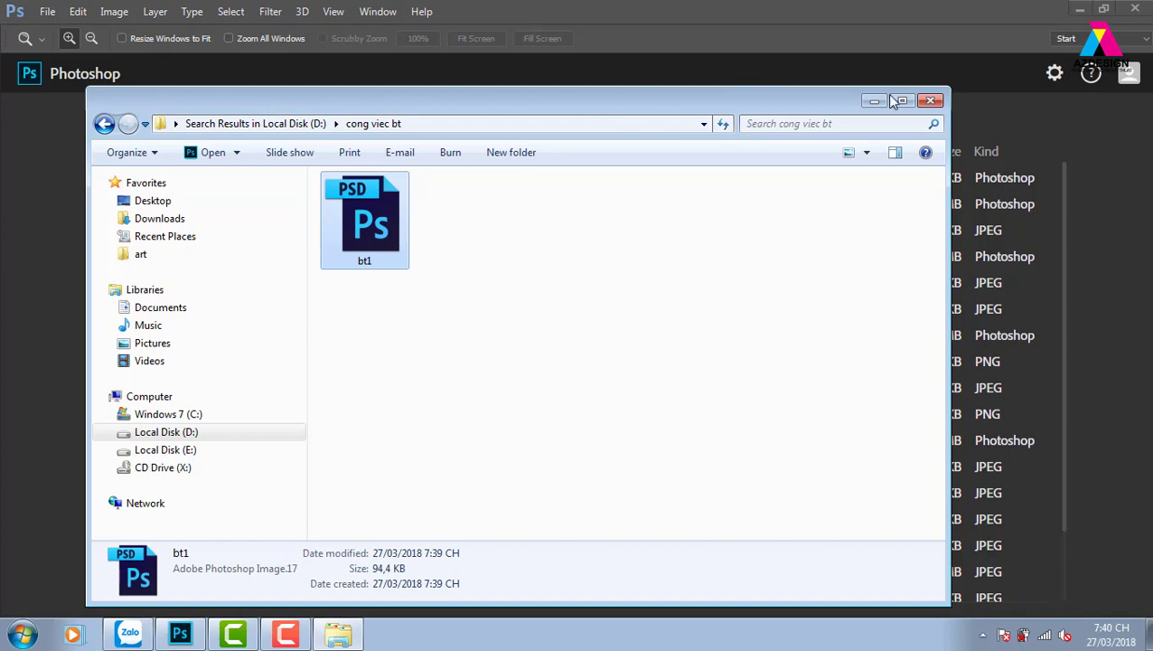
{"action": "left_click", "coordinate": [935, 101]}
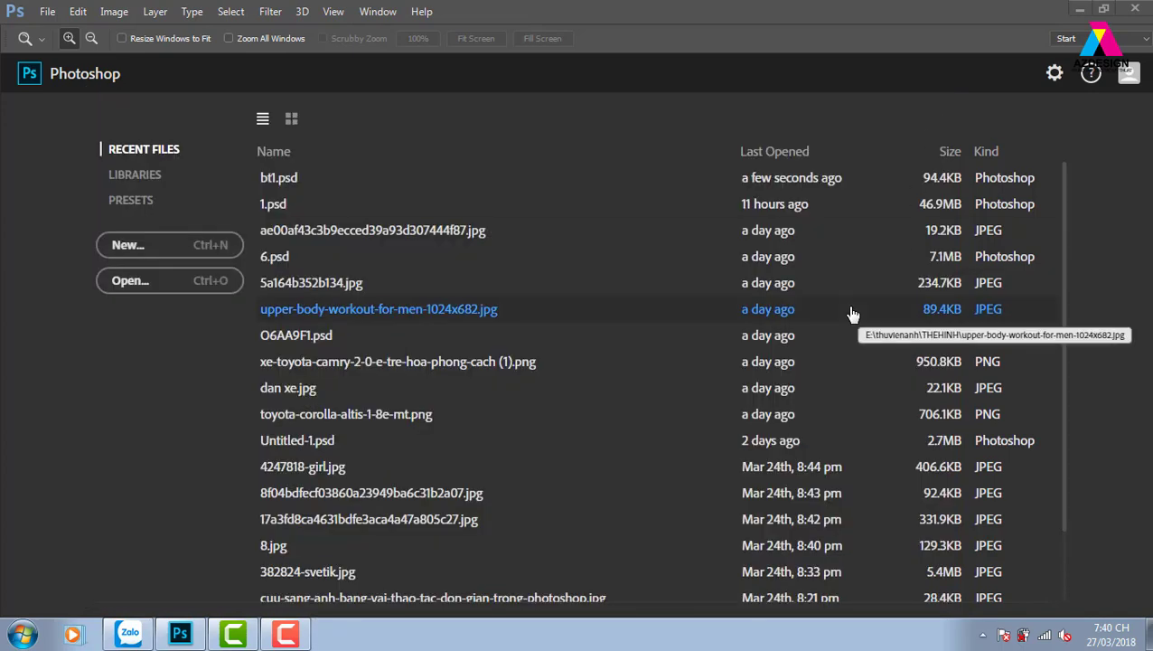
- Open bt1.psd via File > Open, searching 'c' on Local Disk (D:) to reach cong viec bt
{"action": "left_click", "coordinate": [217, 295]}
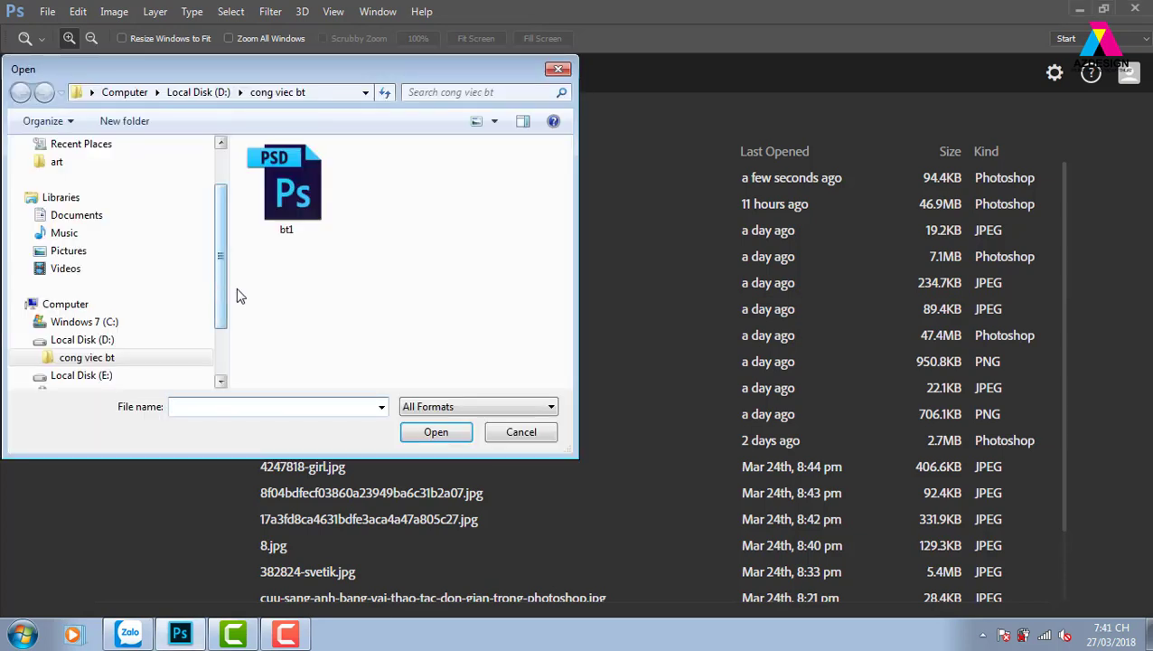
{"action": "left_click", "coordinate": [136, 93]}
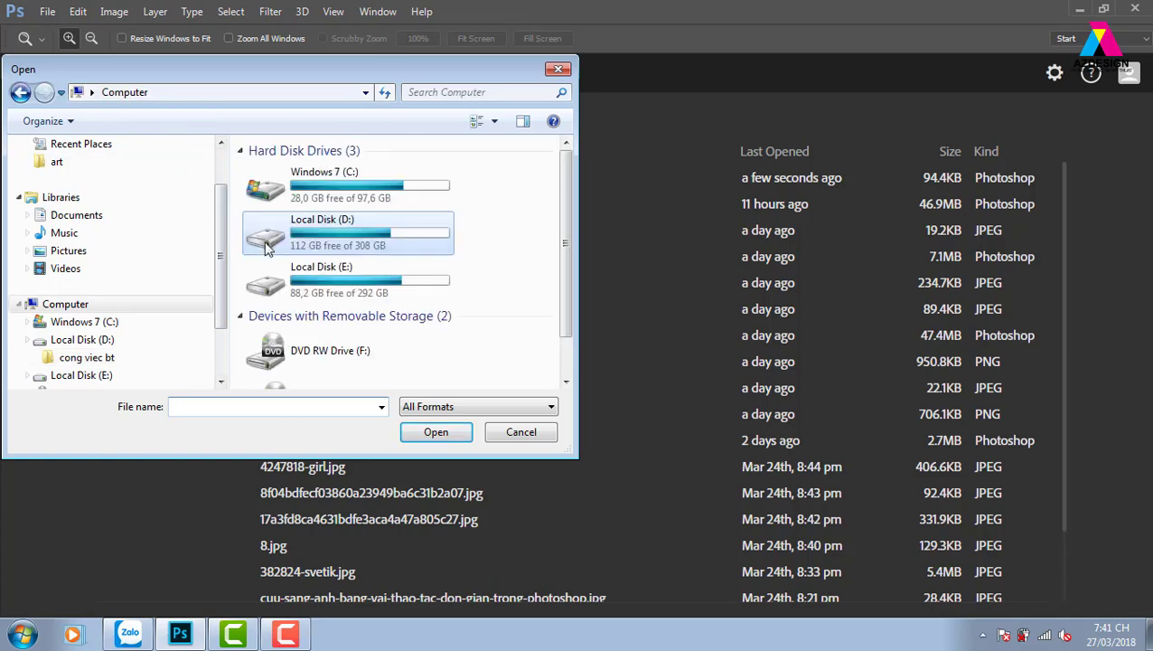
{"action": "double_click", "coordinate": [392, 235]}
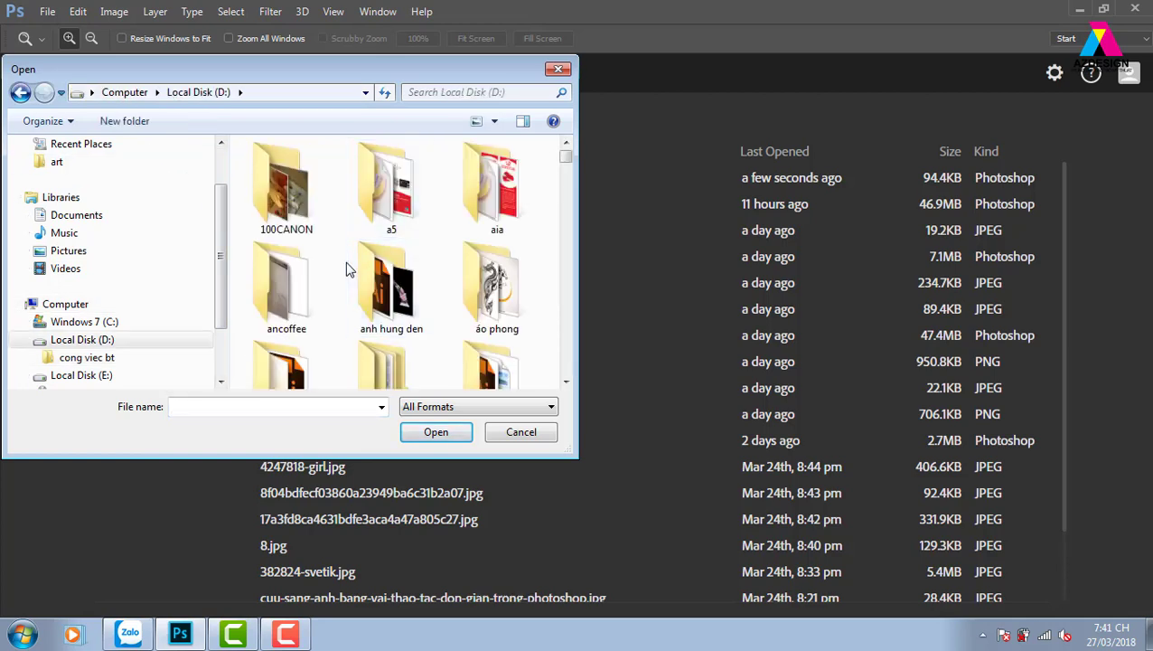
{"action": "left_click", "coordinate": [442, 93]}
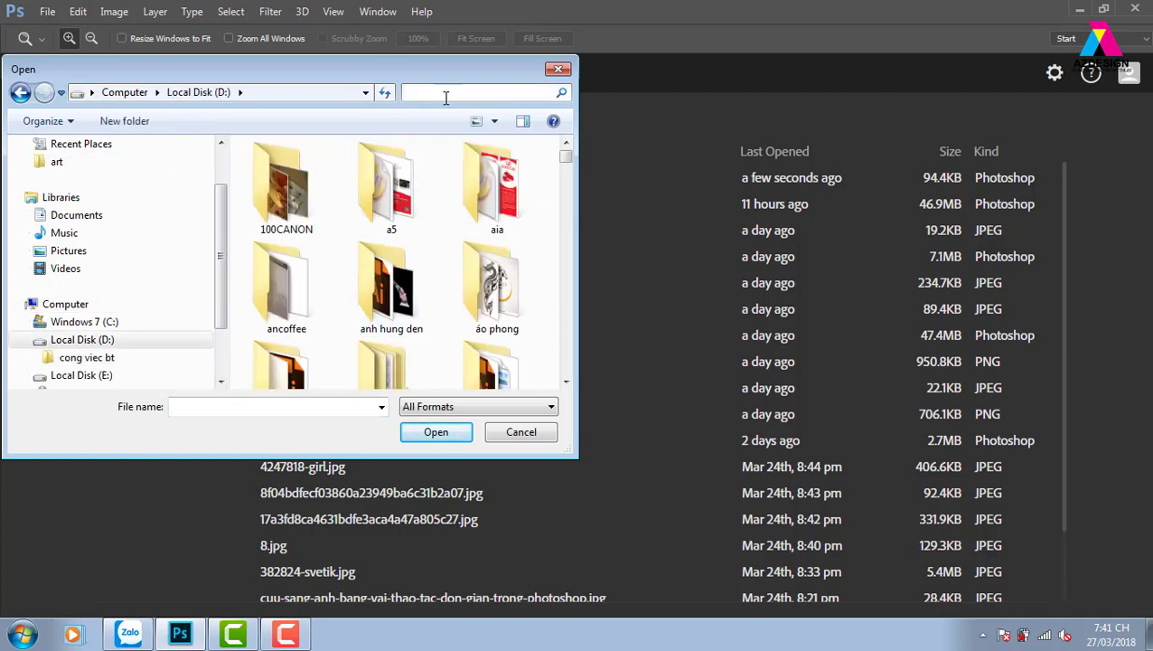
{"action": "type", "text": "c"}
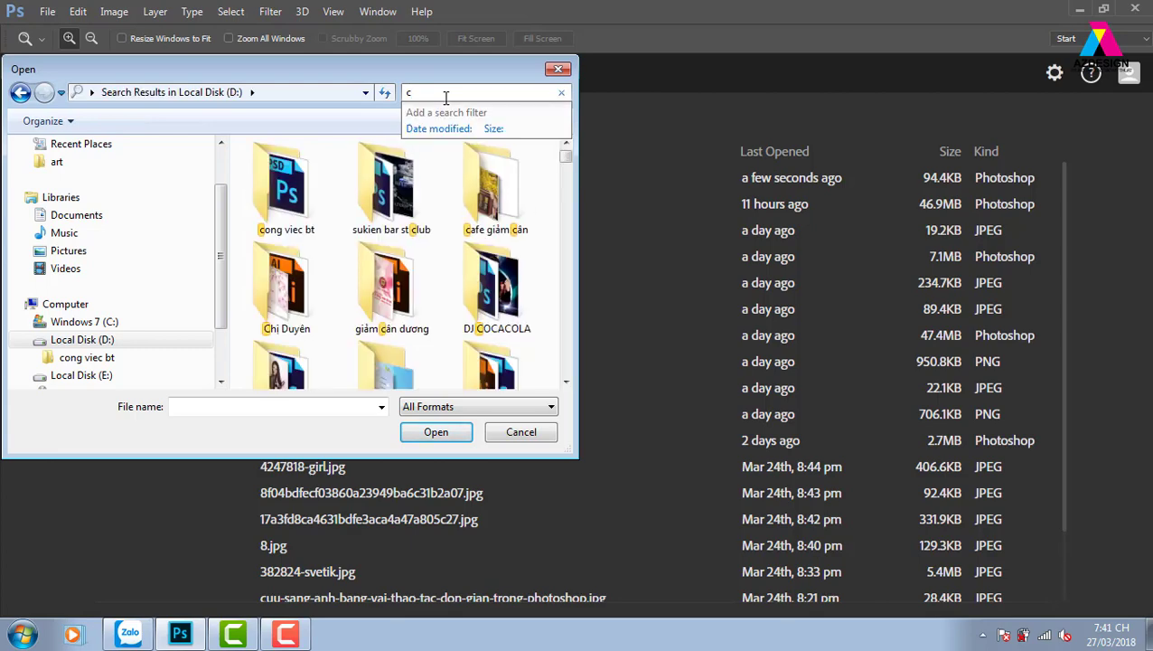
{"action": "double_click", "coordinate": [294, 212]}
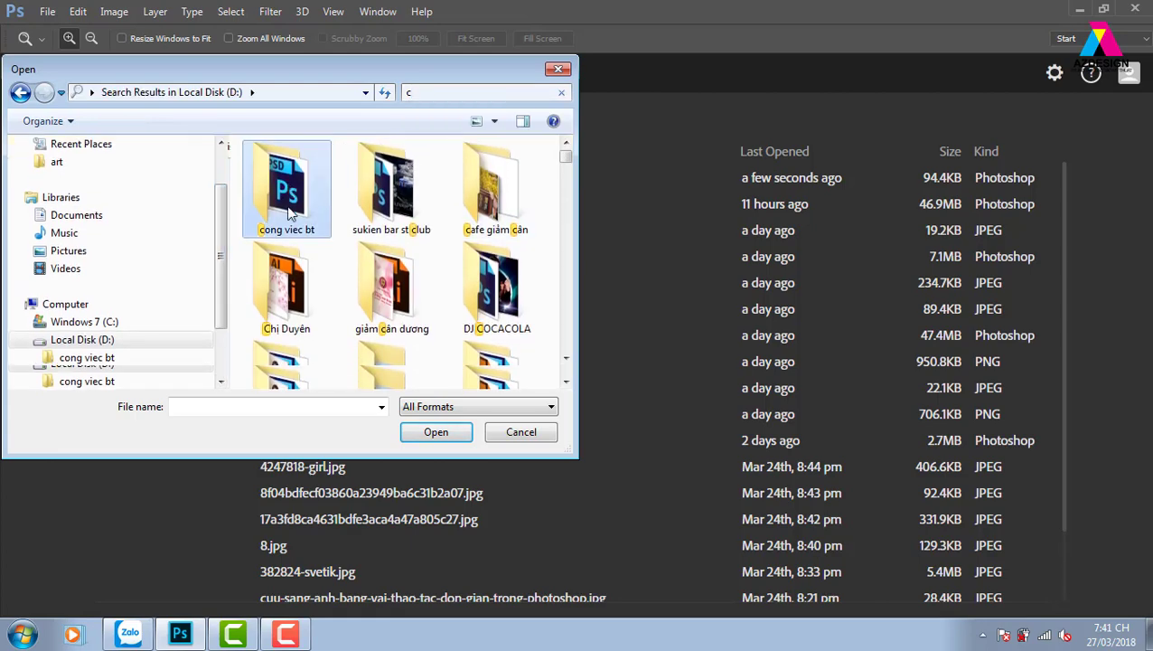
{"action": "left_click", "coordinate": [298, 210]}
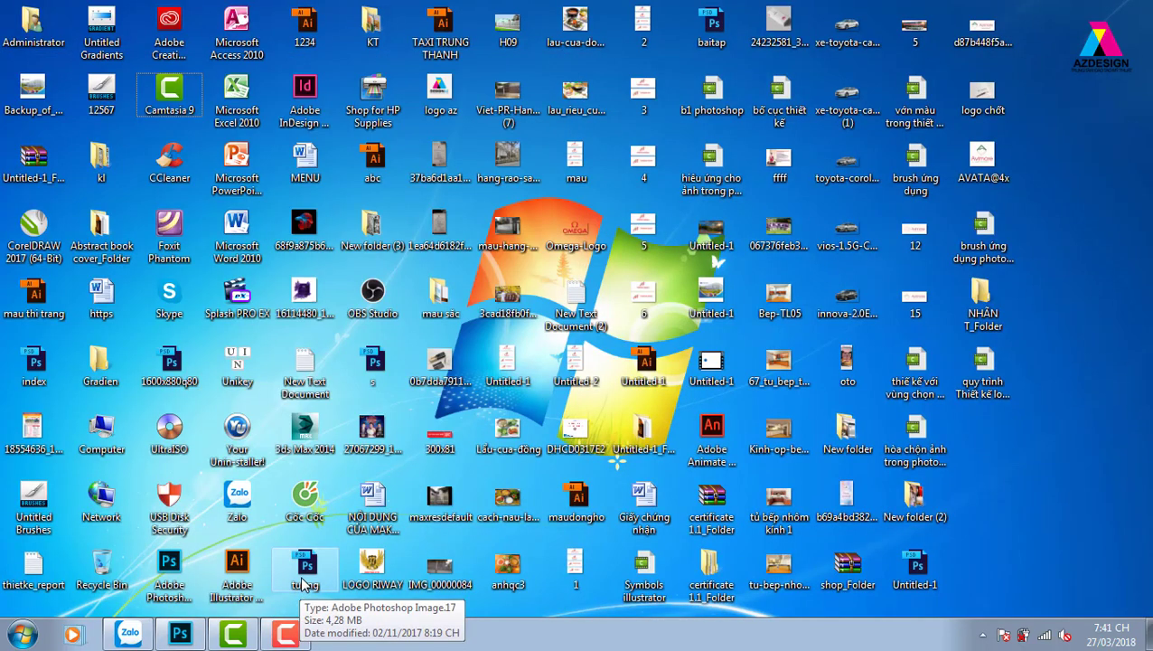
{"action": "left_click", "coordinate": [186, 634]}
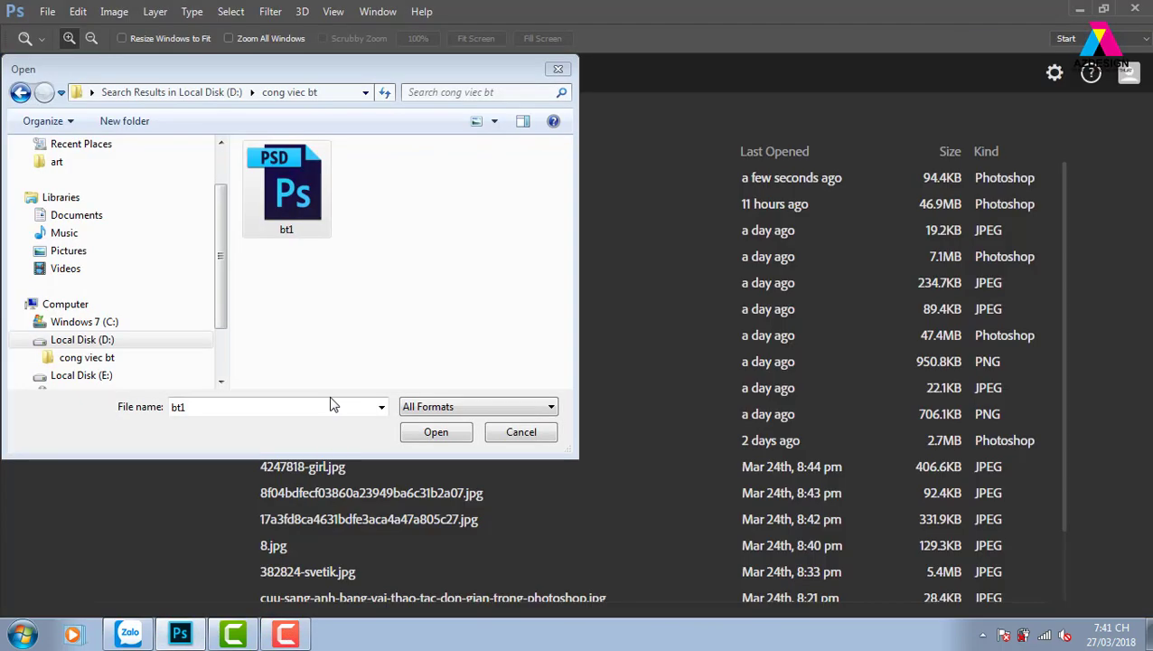
{"action": "left_click", "coordinate": [299, 194]}
{"action": "left_click", "coordinate": [435, 431]}
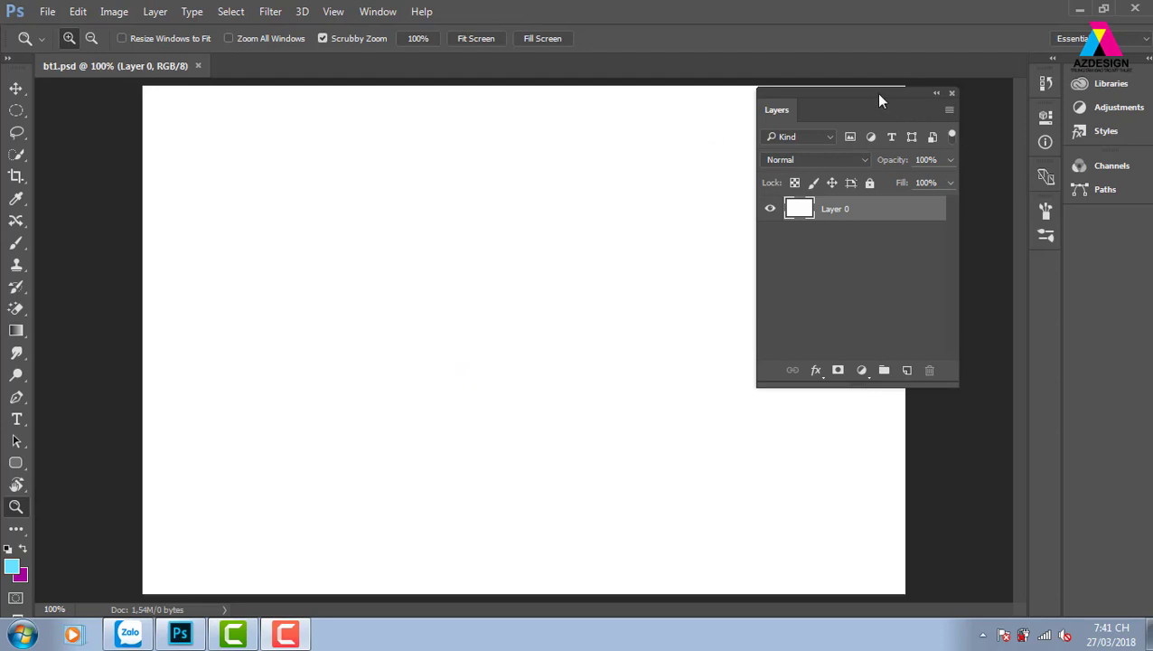
- Dock the Layers panel in the right dock, show it with F7, and make the toolbar two columns
{"action": "left_click_drag", "start_coordinate": [881, 100], "coordinate": [1034, 96]}
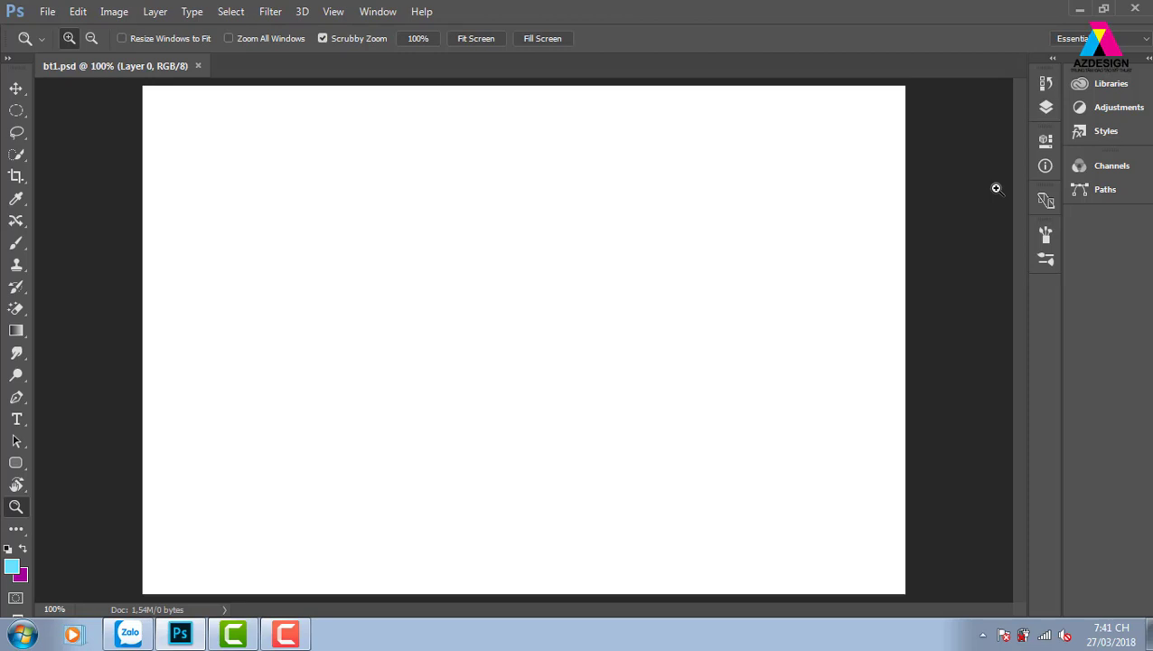
{"action": "key", "text": "F7"}
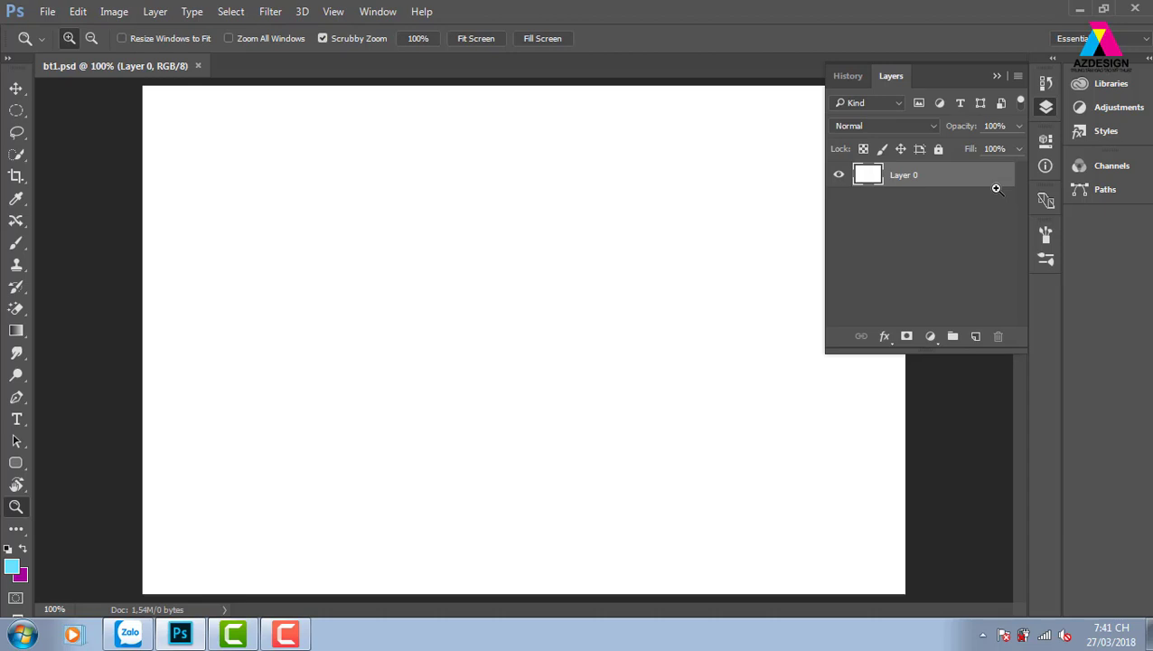
{"action": "left_click", "coordinate": [9, 60]}
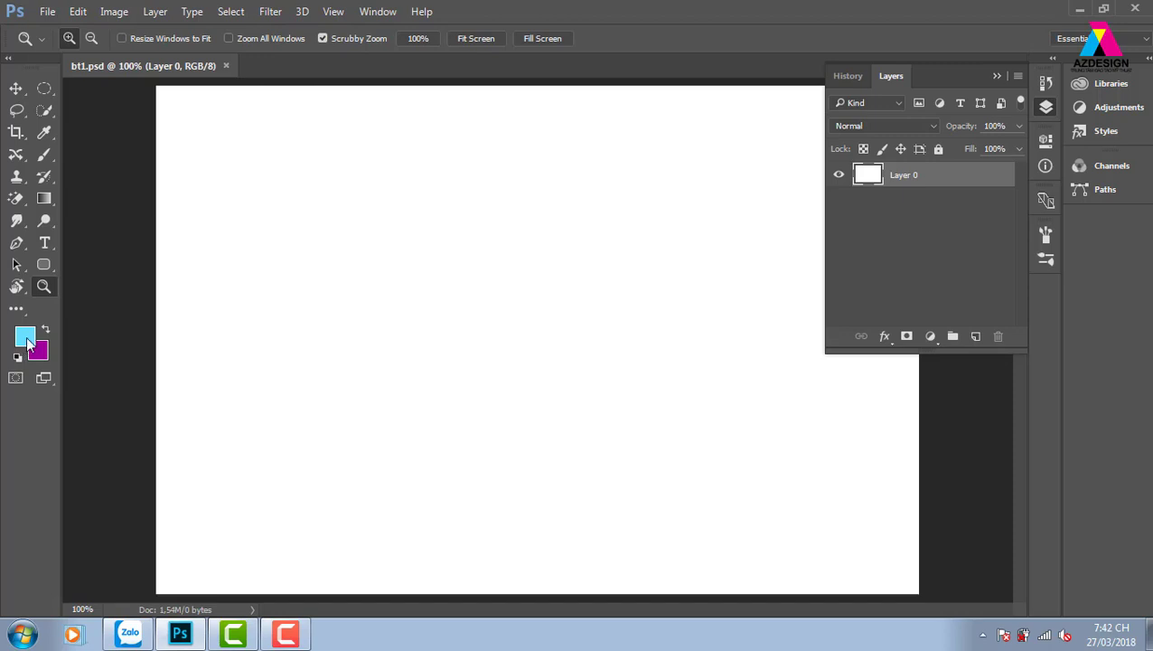
- With the Move tool active, fill Layer 0 with light cyan (Alt+Backspace) and float the Tools panel
{"action": "left_click", "coordinate": [18, 87]}
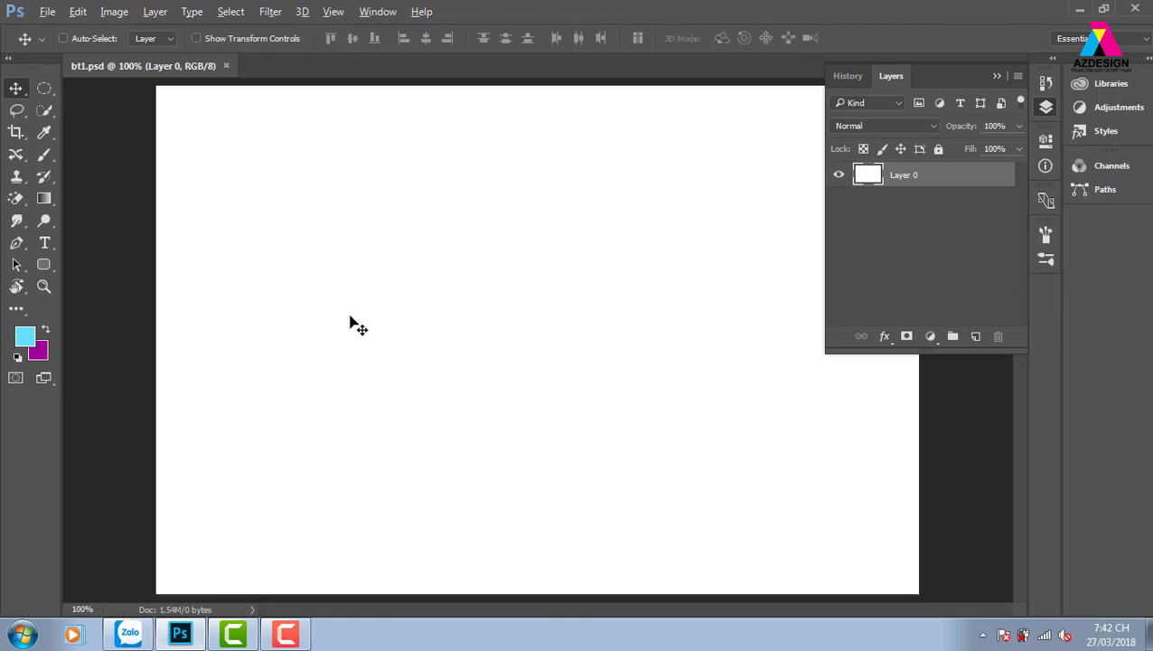
{"action": "key", "text": "alt"}
{"action": "key", "text": "alt"}
{"action": "key", "text": "alt+BackSpace"}
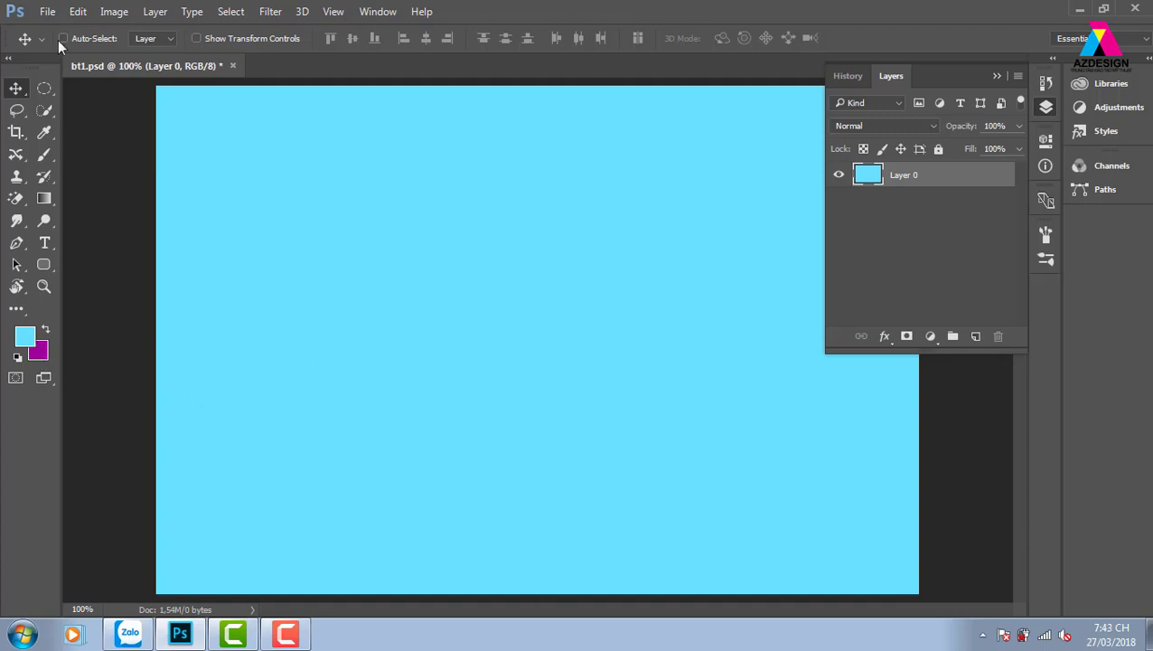
{"action": "left_click_drag", "start_coordinate": [44, 59], "coordinate": [76, 62]}
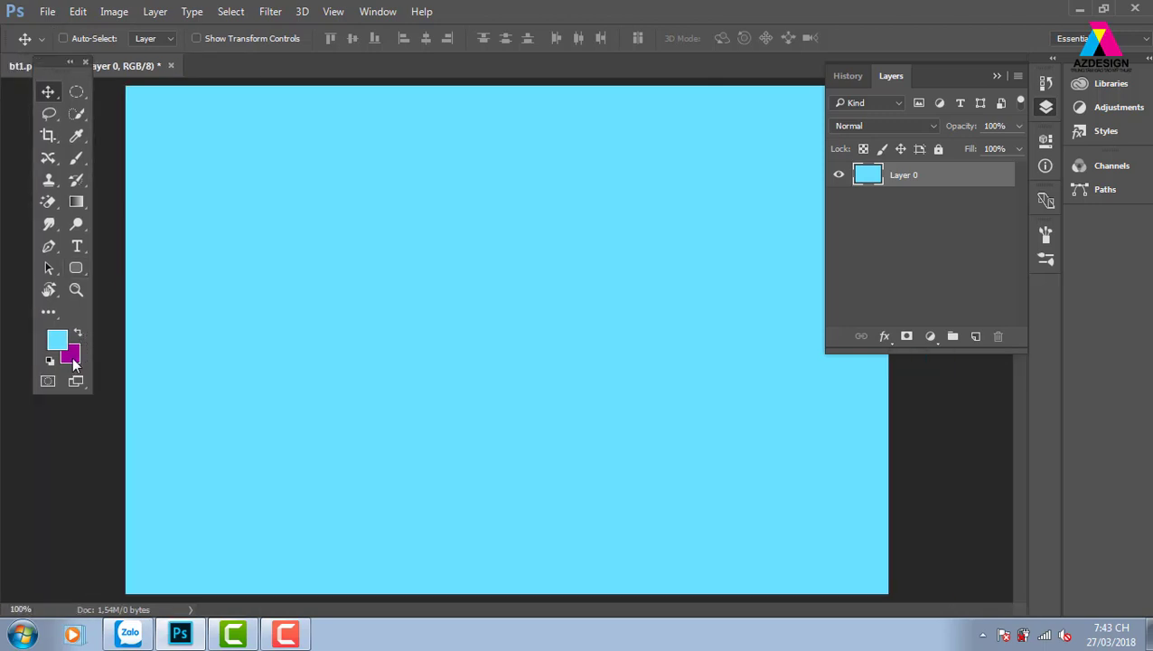
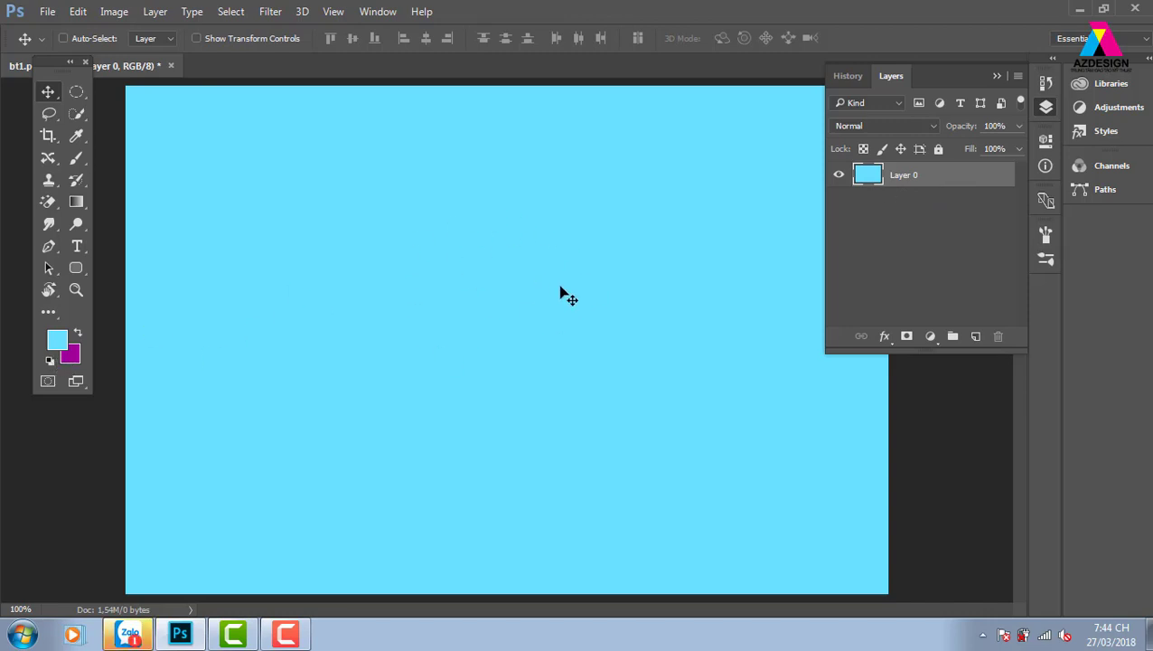
- Fill Layer 0 with the purple background colour and pick a magenta foreground colour
{"action": "key", "text": "ctrl+BackSpace"}
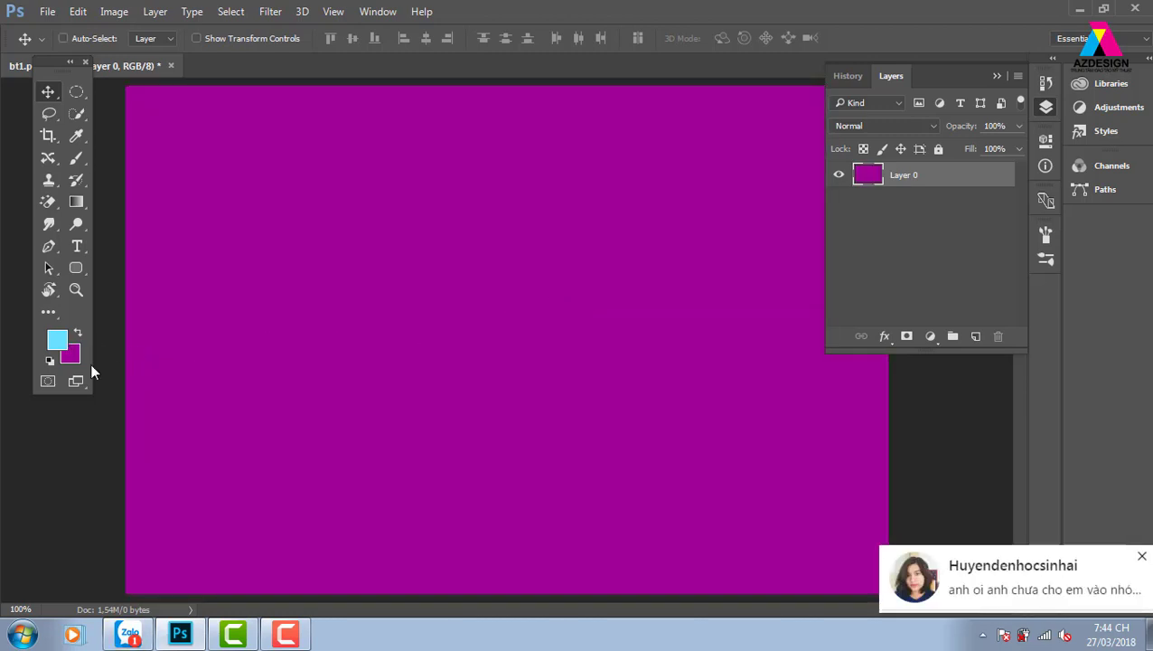
{"action": "left_click", "coordinate": [1141, 556]}
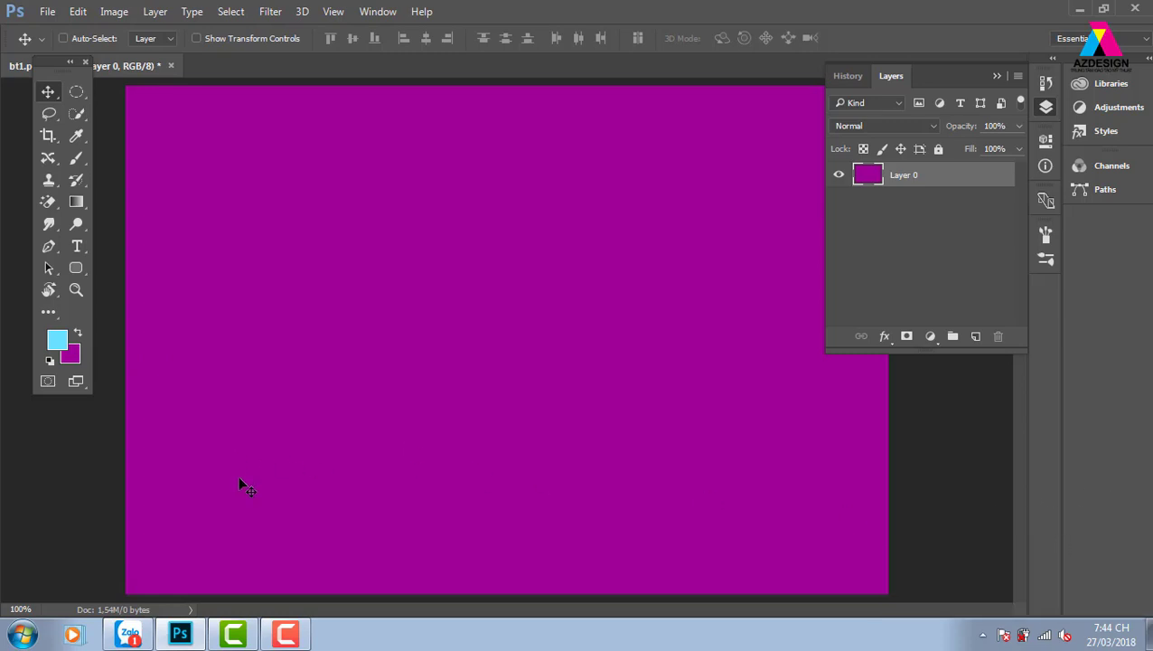
{"action": "left_click", "coordinate": [60, 344]}
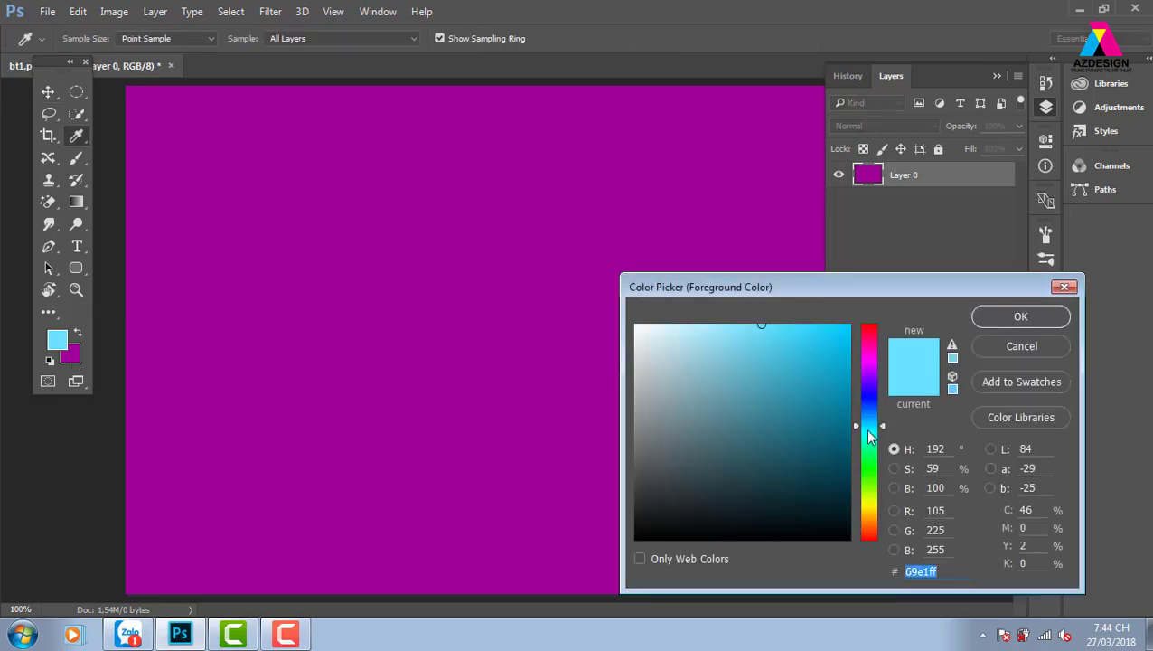
{"action": "left_click", "coordinate": [867, 359]}
{"action": "mouse_move", "coordinate": [847, 358]}
{"action": "left_mouse_down"}
{"action": "mouse_move", "coordinate": [858, 399]}
{"action": "mouse_move", "coordinate": [879, 397]}
{"action": "left_mouse_up"}
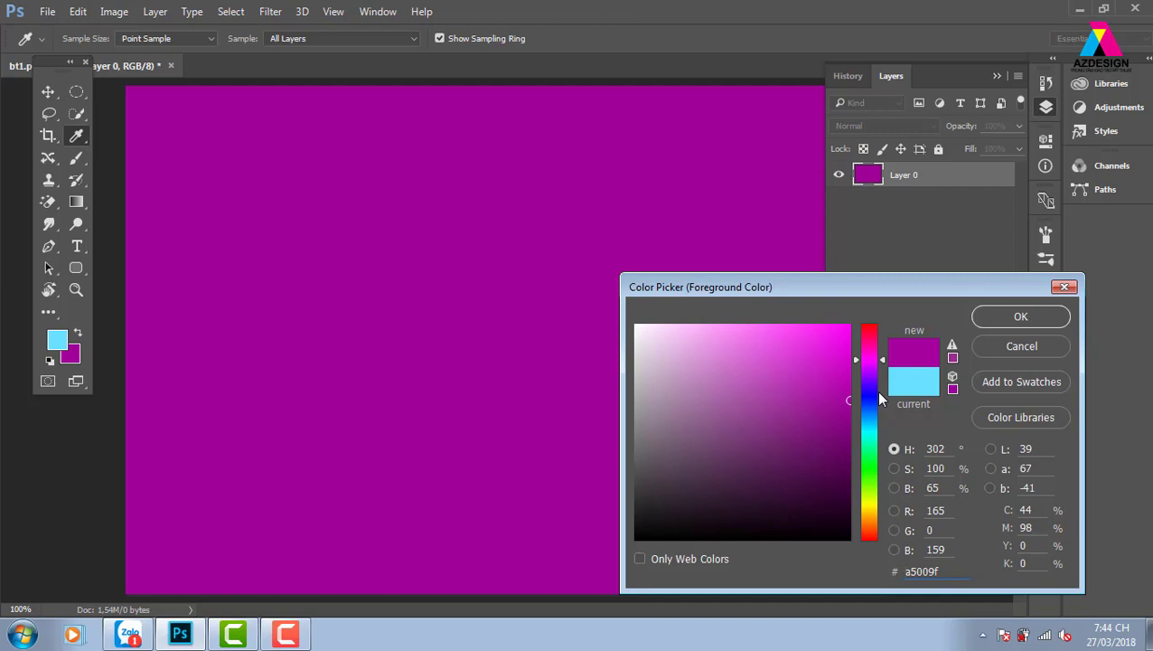
{"action": "left_click", "coordinate": [1030, 321]}
{"action": "key", "text": "v"}
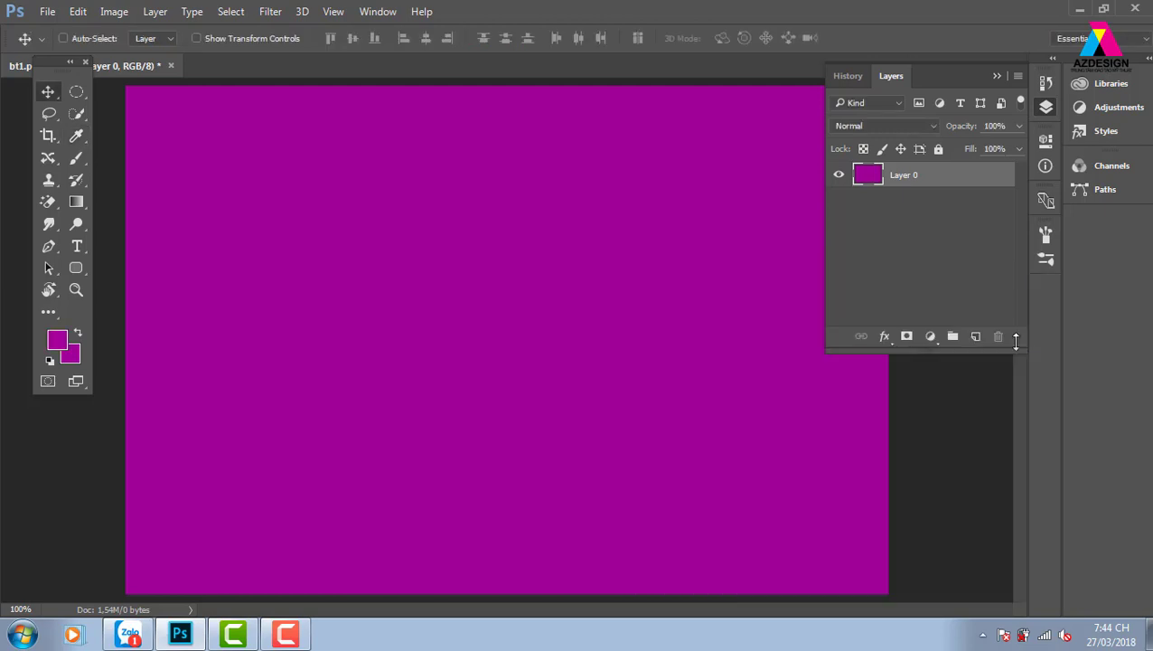
- Try light pink, then a deeper purple, as the foreground colour
{"action": "left_click", "coordinate": [60, 343]}
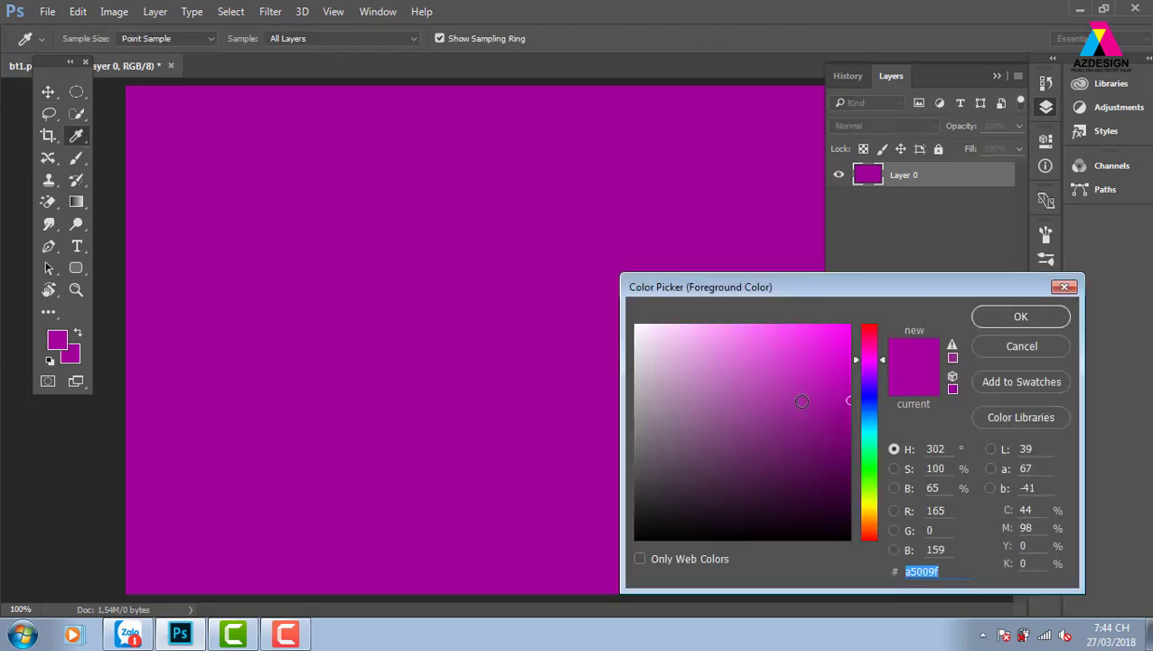
{"action": "left_click", "coordinate": [709, 326]}
{"action": "left_click", "coordinate": [1027, 321]}
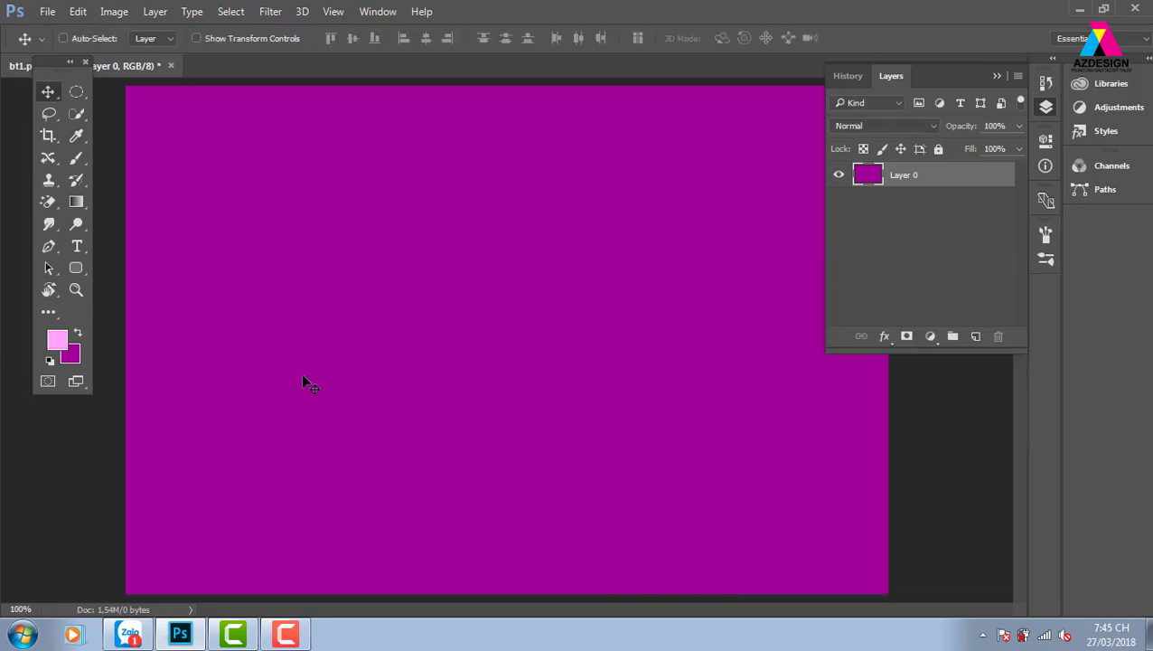
{"action": "left_click", "coordinate": [64, 343]}
{"action": "left_click", "coordinate": [827, 408]}
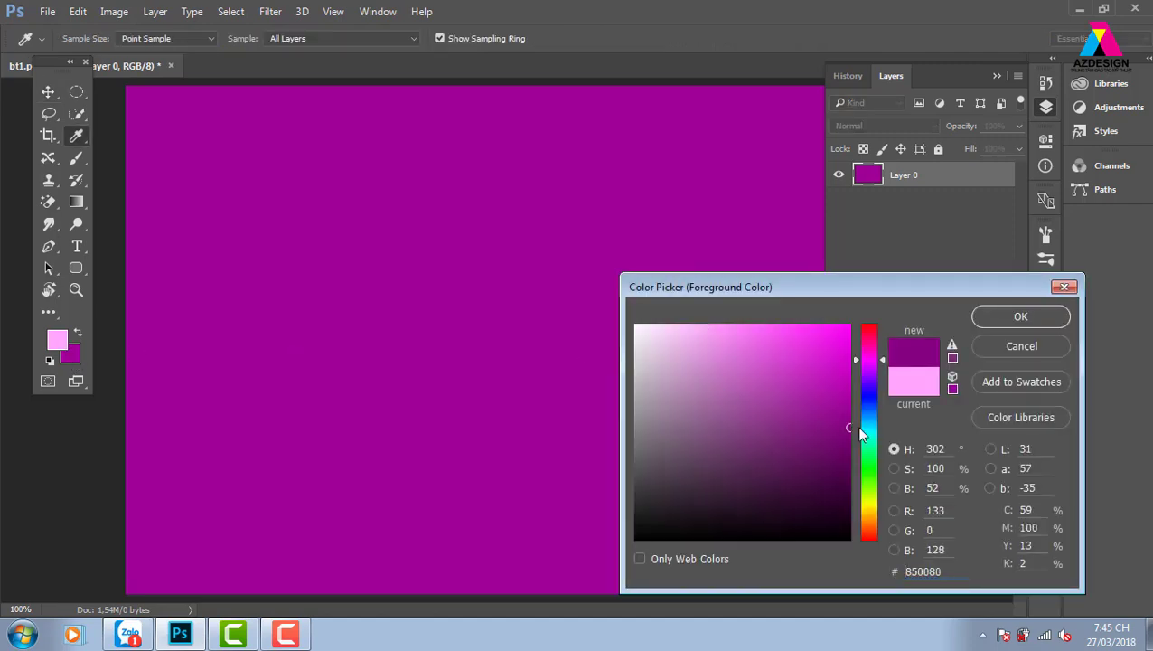
{"action": "left_click", "coordinate": [1017, 318]}
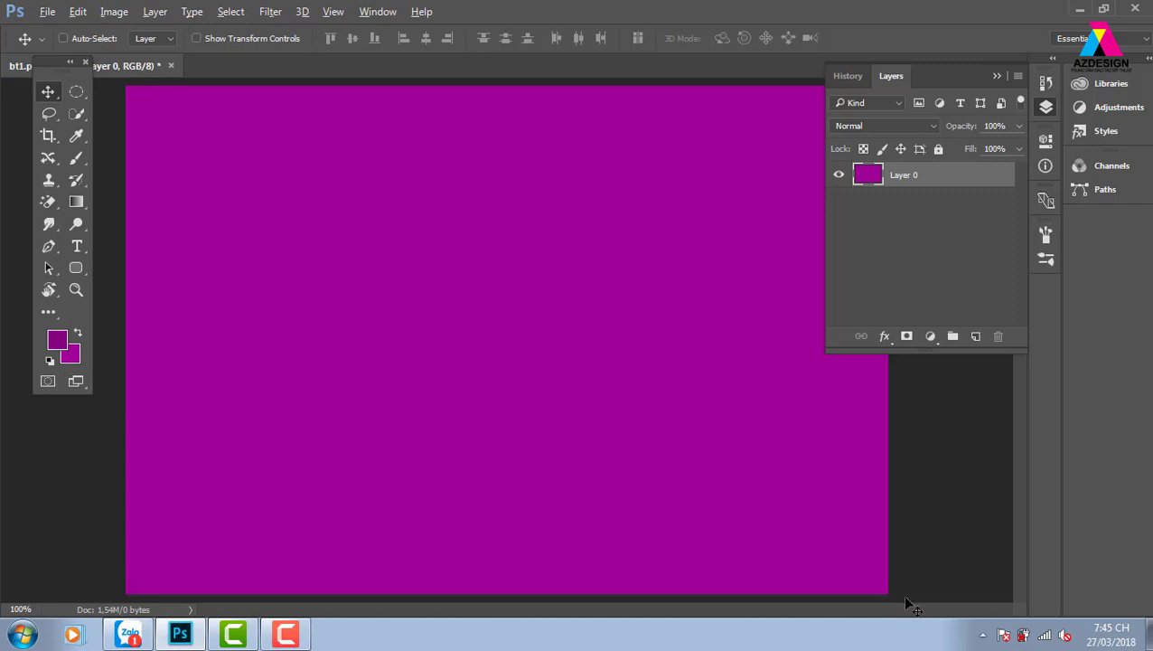
- Set the foreground back to light pink and test-fill the canvas pink, purple, then pink
{"action": "left_click", "coordinate": [58, 342]}
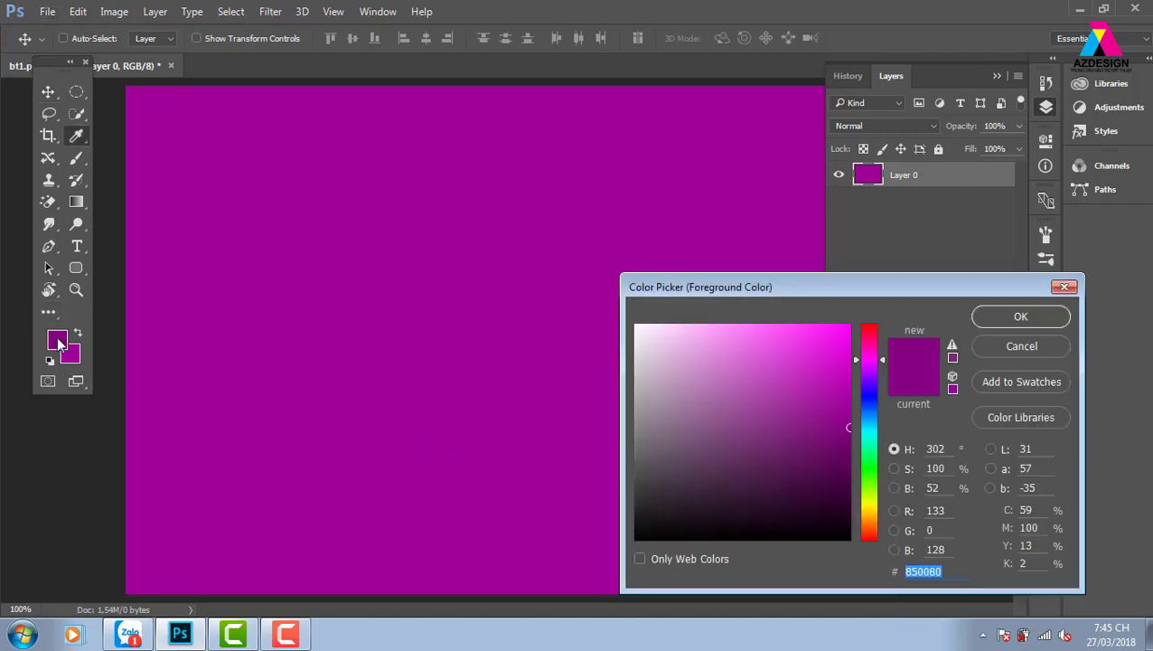
{"action": "left_click", "coordinate": [800, 325]}
{"action": "left_click", "coordinate": [1048, 321]}
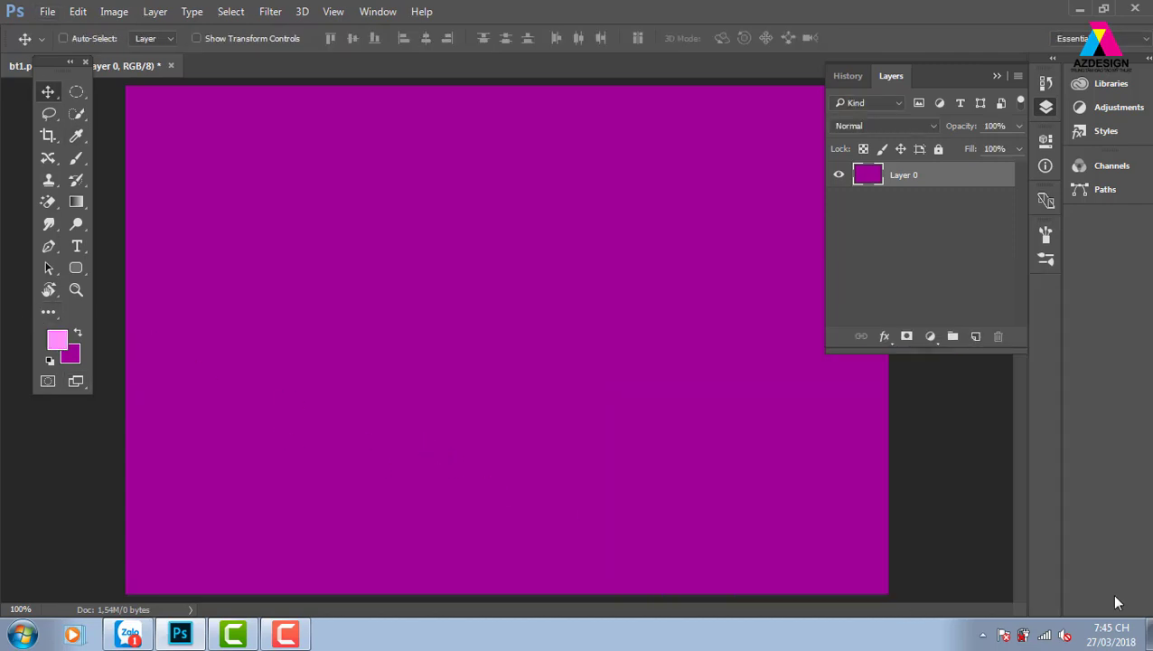
{"action": "key", "text": "alt+BackSpace"}
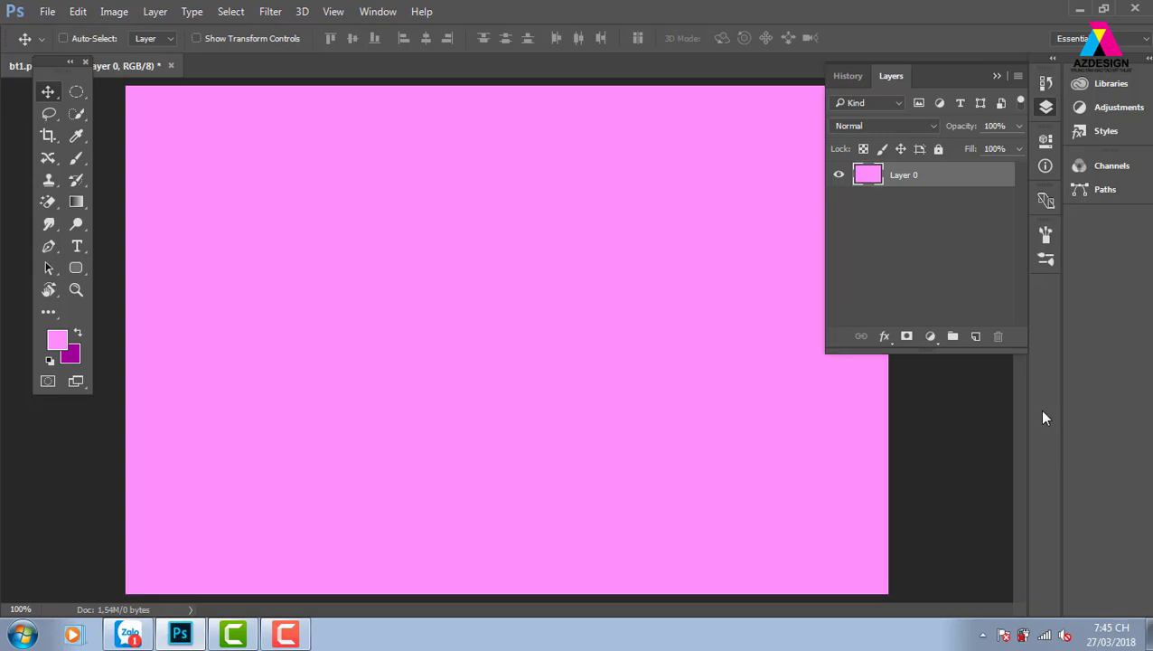
{"action": "key", "text": "ctrl+BackSpace"}
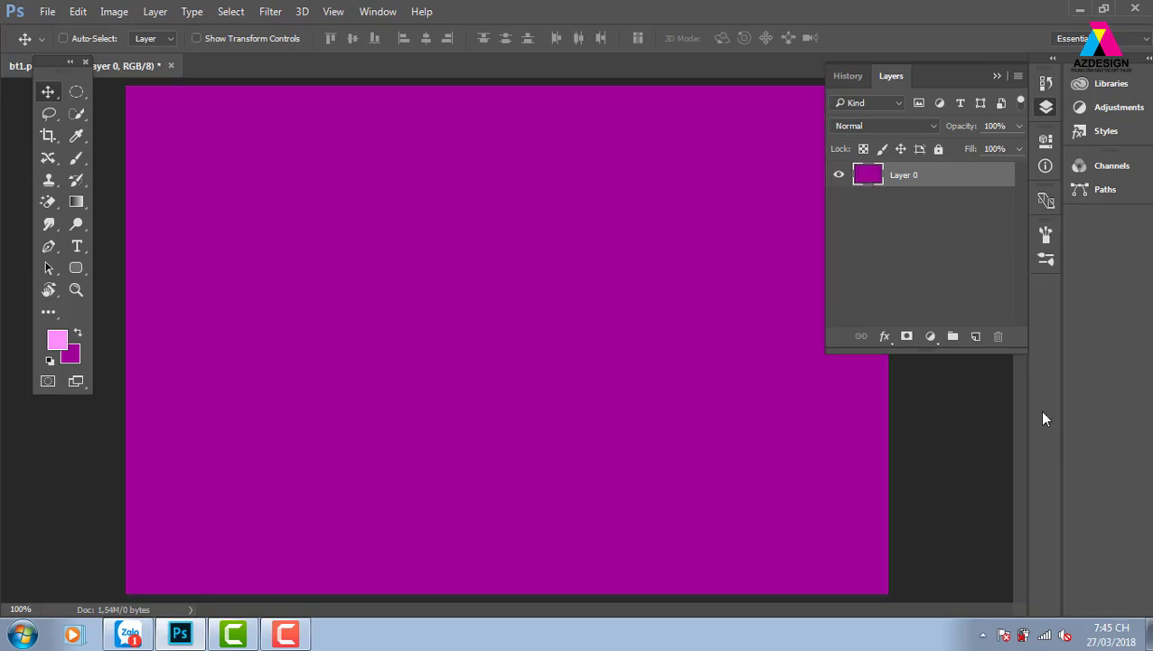
{"action": "key", "text": "alt+BackSpace"}
- Refill with purple, then fill Layer 0 with a dark magenta (6c1a3f) foreground colour
{"action": "key", "text": "ctrl+BackSpace"}
{"action": "left_click", "coordinate": [62, 346]}
{"action": "left_click_drag", "start_coordinate": [793, 407], "coordinate": [848, 392]}
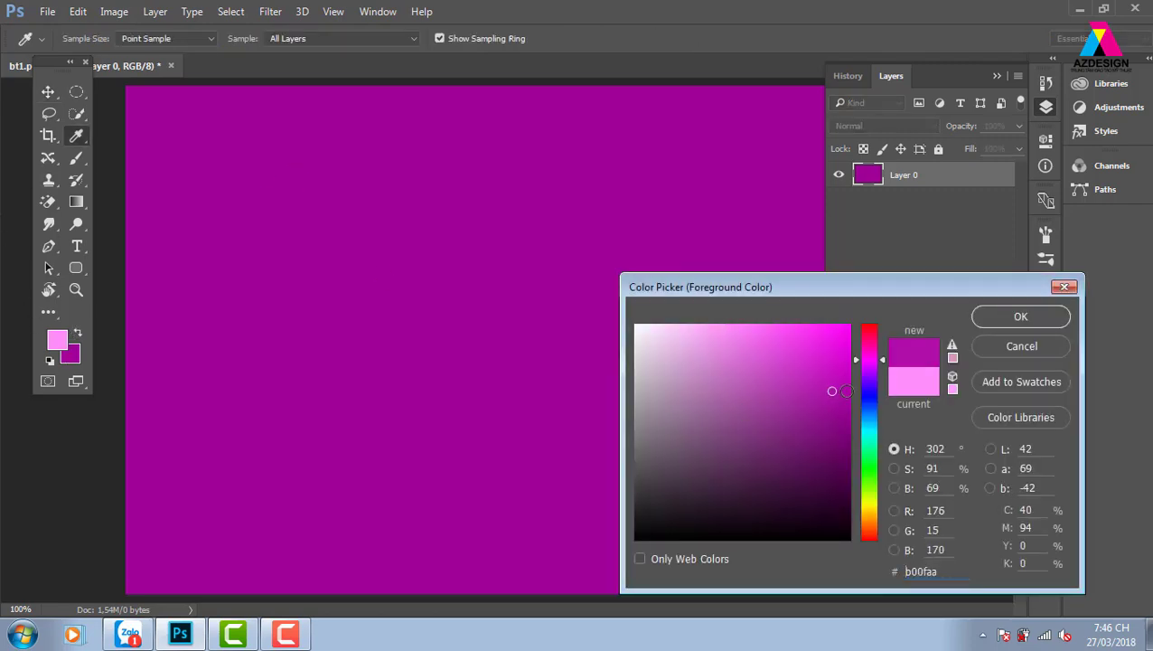
{"action": "left_click_drag", "start_coordinate": [874, 371], "coordinate": [875, 341]}
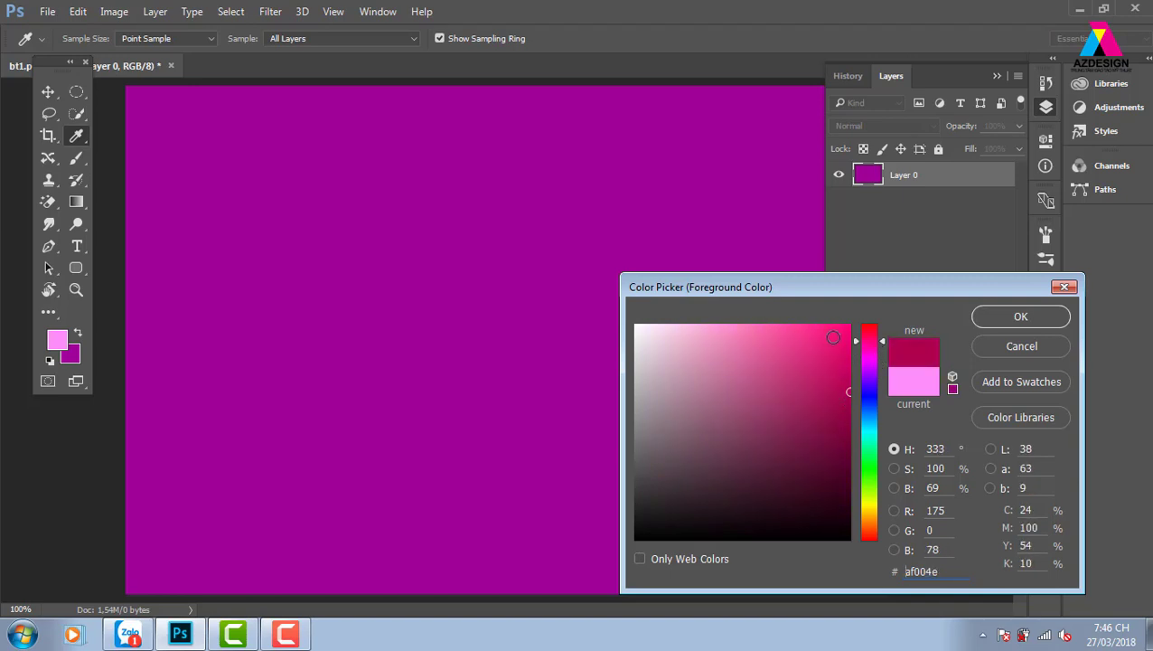
{"action": "left_click_drag", "start_coordinate": [841, 423], "coordinate": [798, 448]}
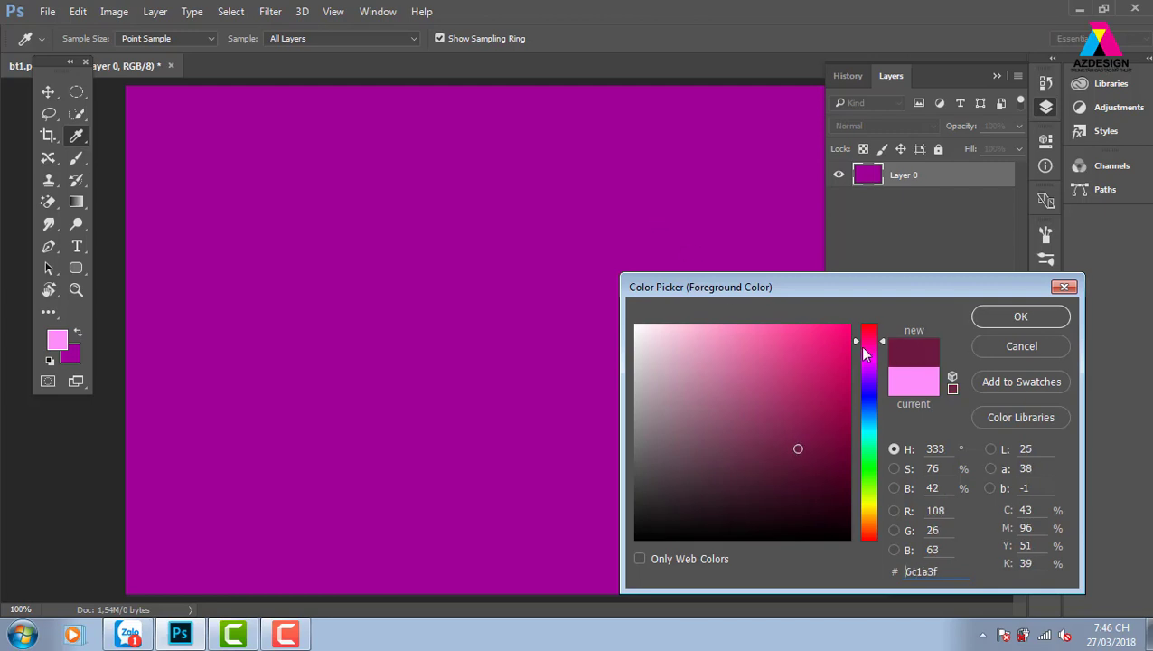
{"action": "left_click", "coordinate": [1011, 323]}
{"action": "key", "text": "v"}
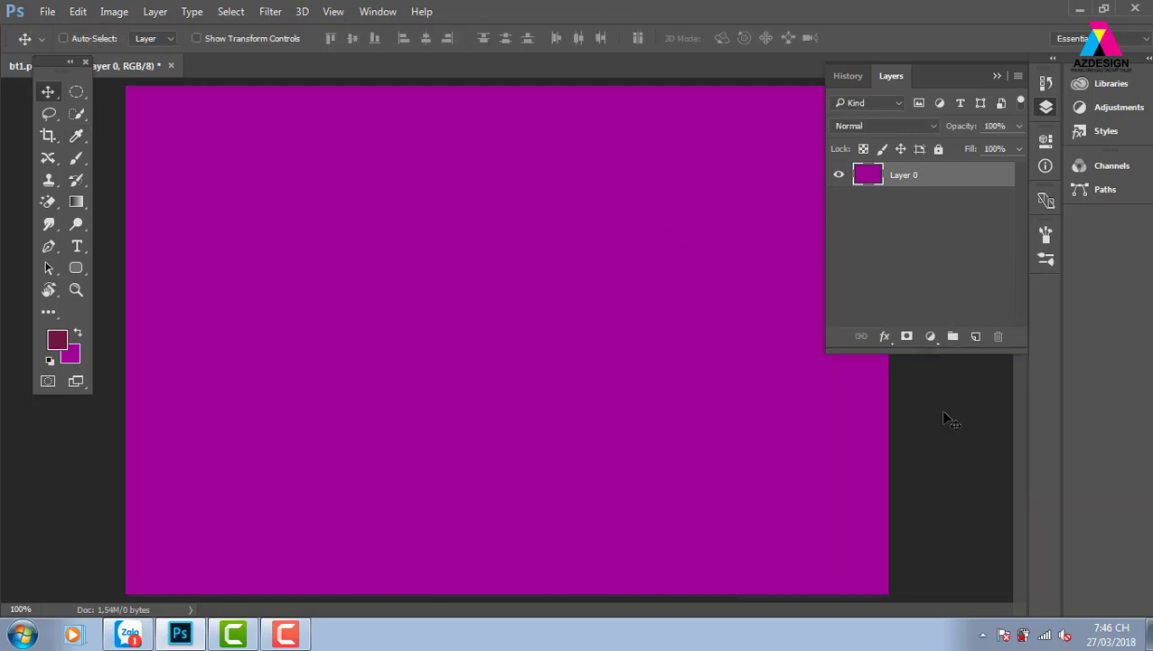
{"action": "key", "text": "alt+BackSpace"}
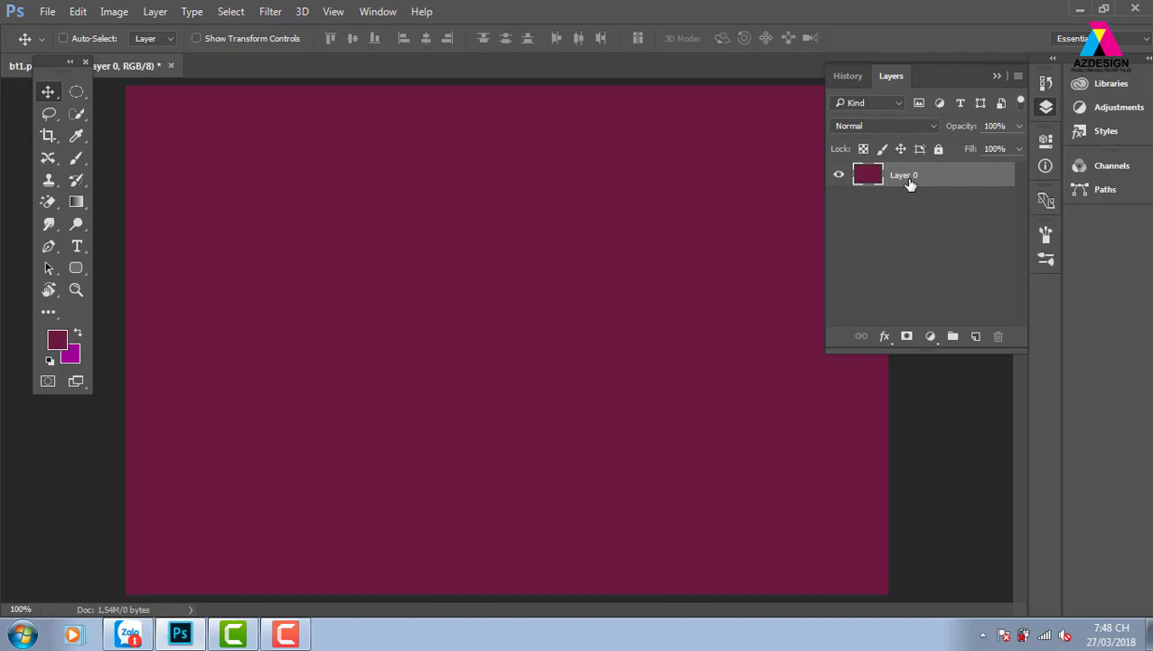
- Show the desktop and launch the Cốc Cốc browser from its shortcut
{"action": "key", "text": "super+d"}
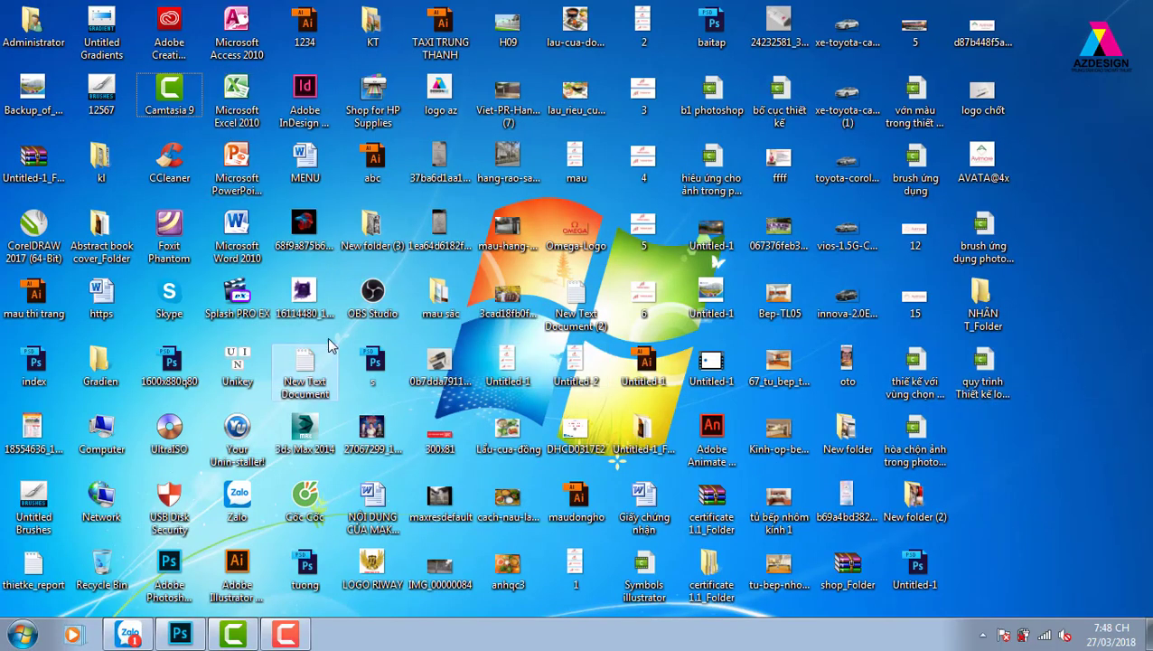
{"action": "left_click", "coordinate": [318, 502]}
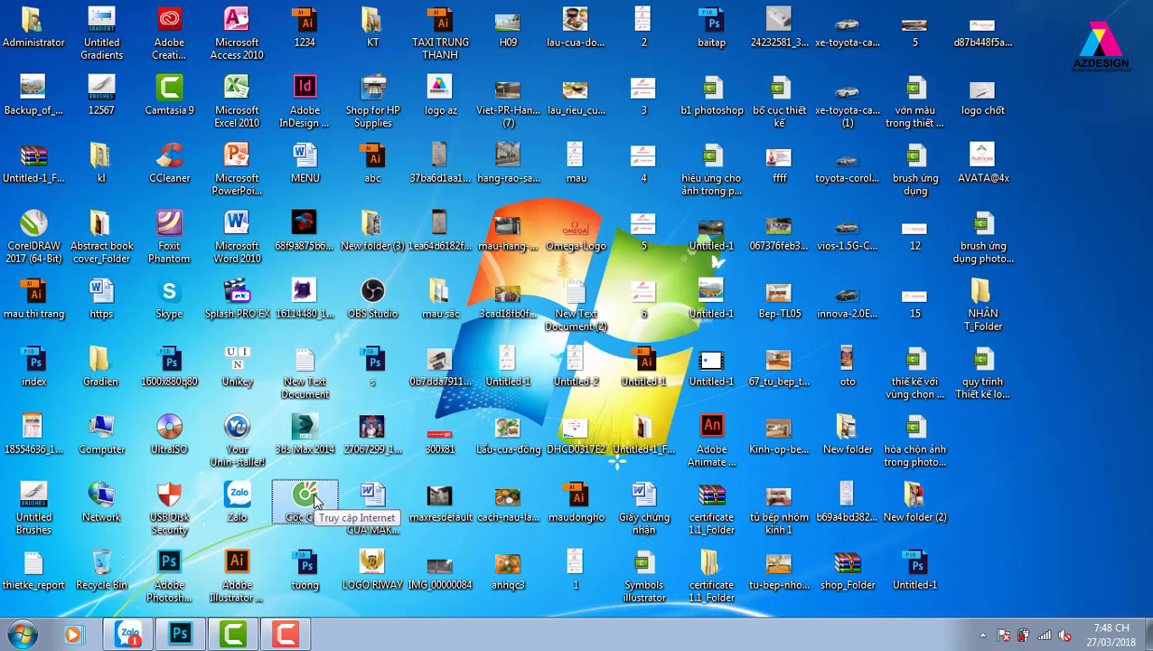
{"action": "double_click", "coordinate": [316, 503]}
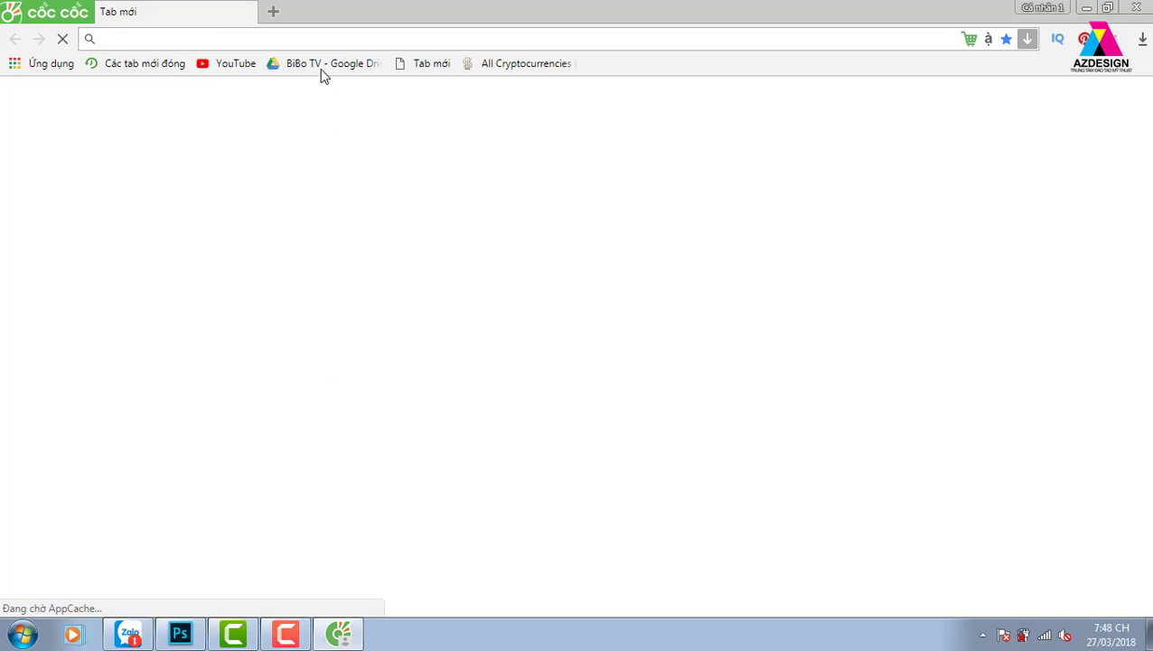
- On google.com, search 'background cosmetic', then change the query to 'background polygon'
{"action": "type", "text": "go"}
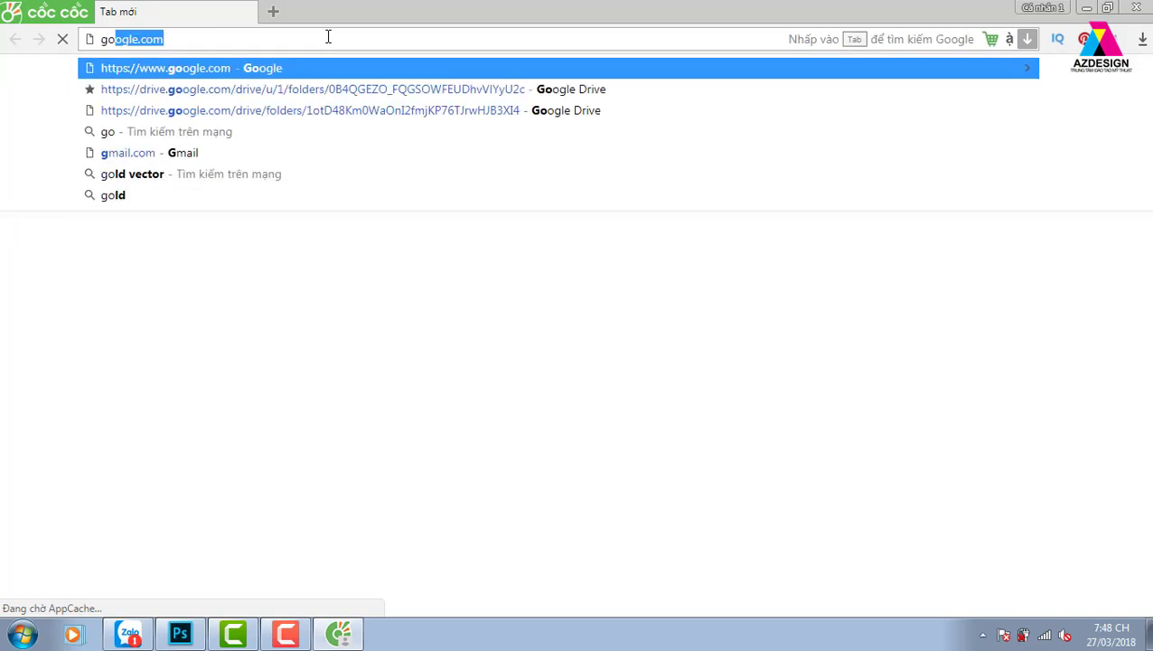
{"action": "type", "text": "o"}
{"action": "key", "text": "Return"}
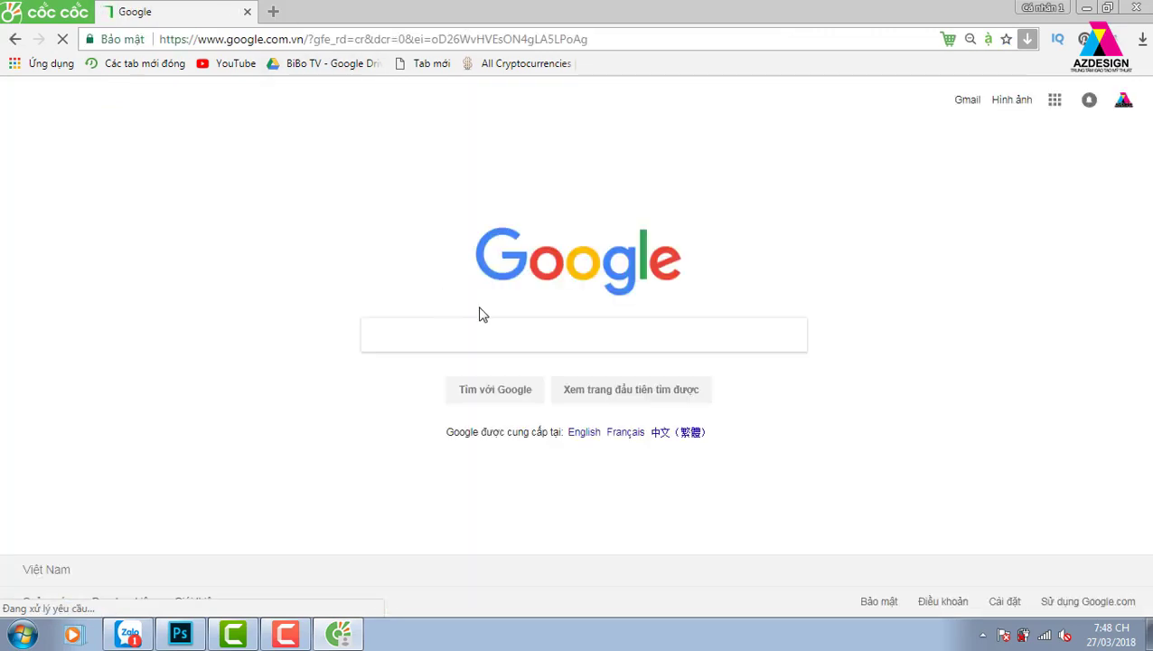
{"action": "left_click", "coordinate": [506, 334]}
{"action": "type", "text": "ba"}
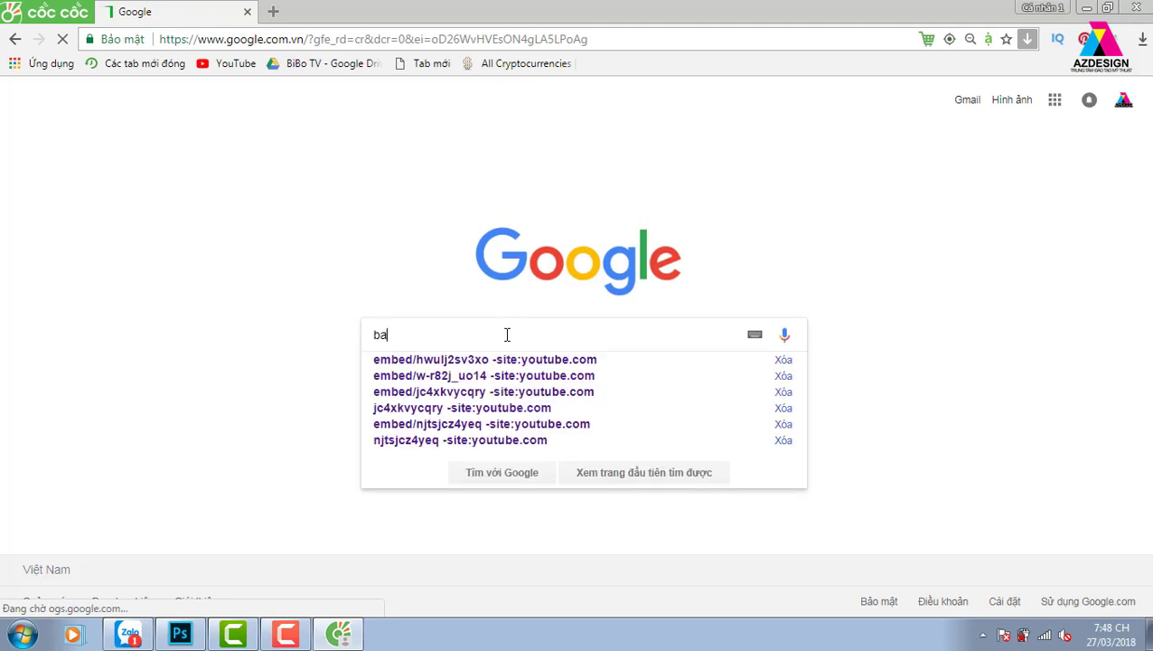
{"action": "type", "text": "ck"}
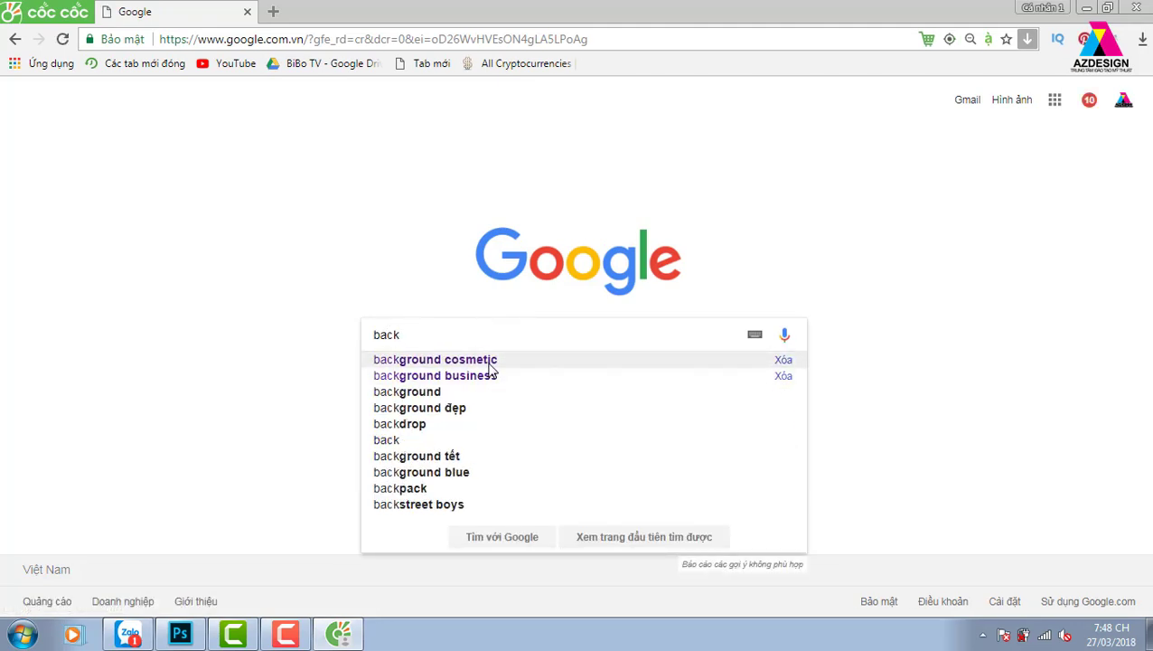
{"action": "left_click", "coordinate": [490, 362]}
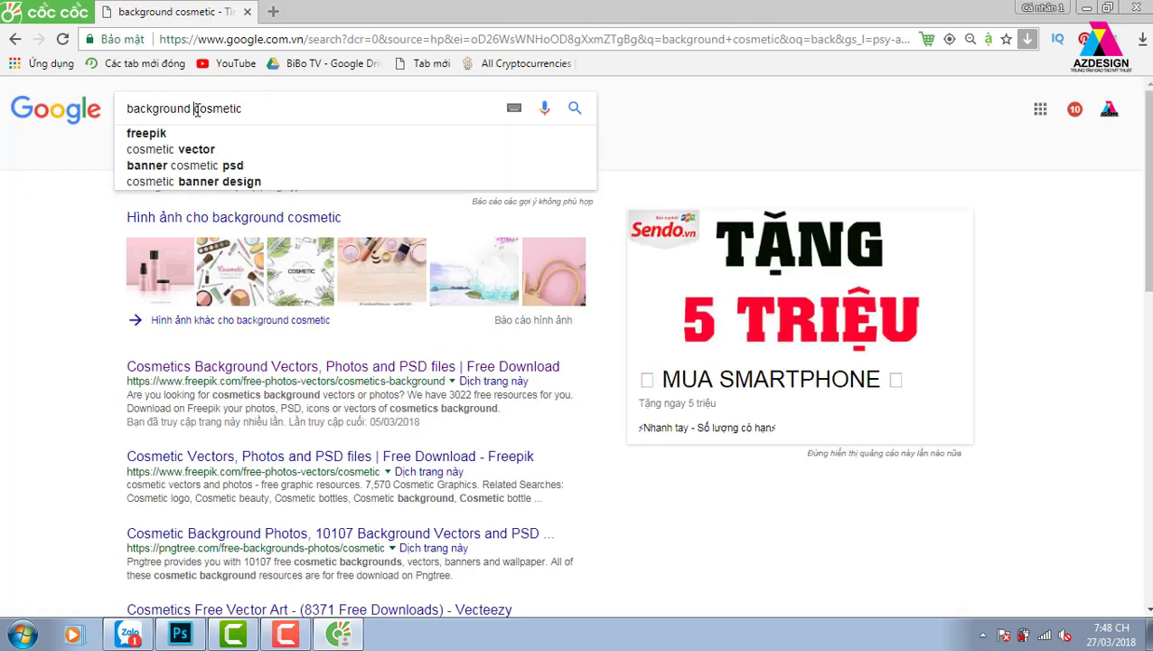
{"action": "left_click_drag", "start_coordinate": [196, 107], "coordinate": [379, 107]}
{"action": "type", "text": "po"}
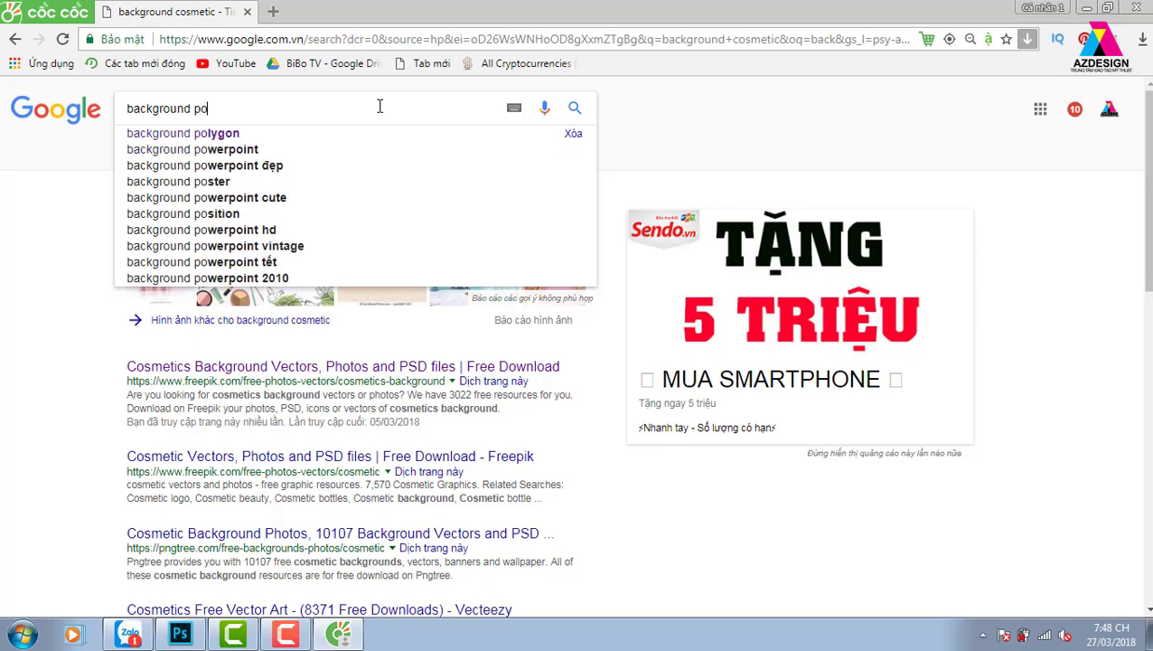
{"action": "type", "text": "lygon"}
{"action": "key", "text": "Return"}
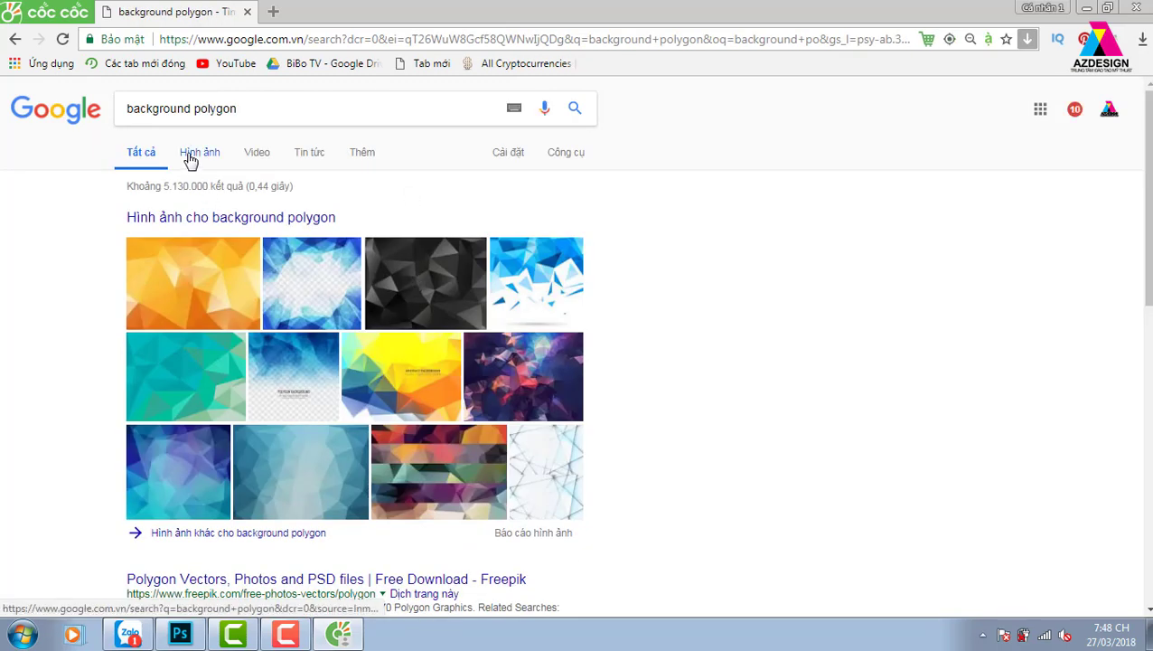
- Show image results for background polygon, filtered to Lớn (large) size
{"action": "left_click", "coordinate": [190, 157]}
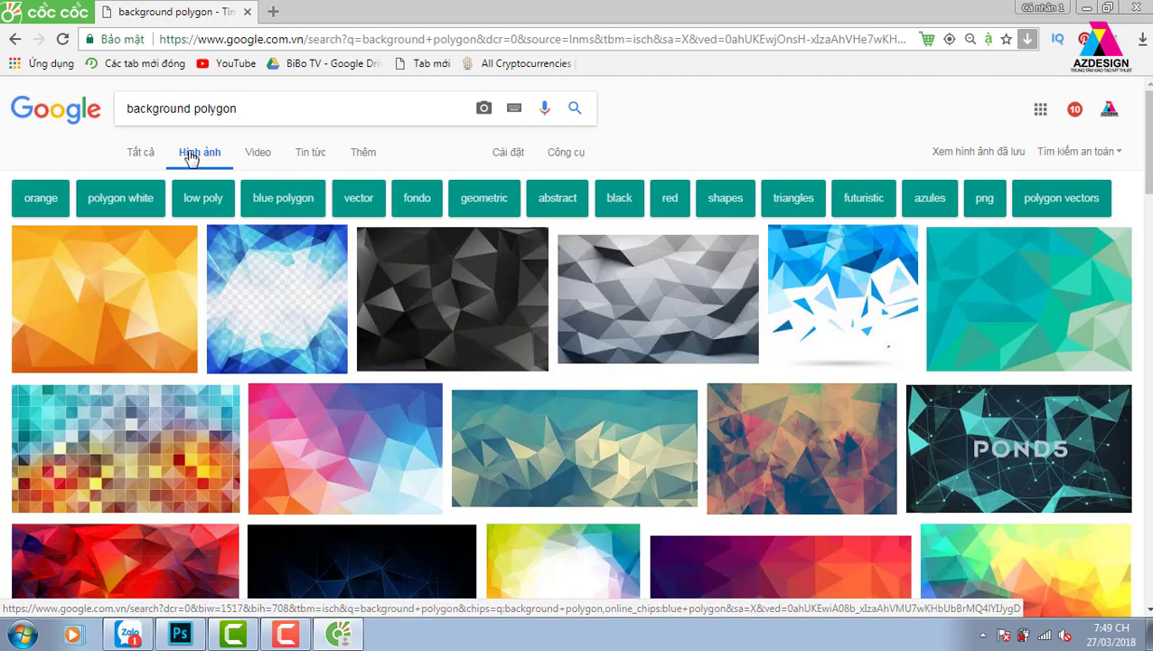
{"action": "left_click", "coordinate": [564, 159]}
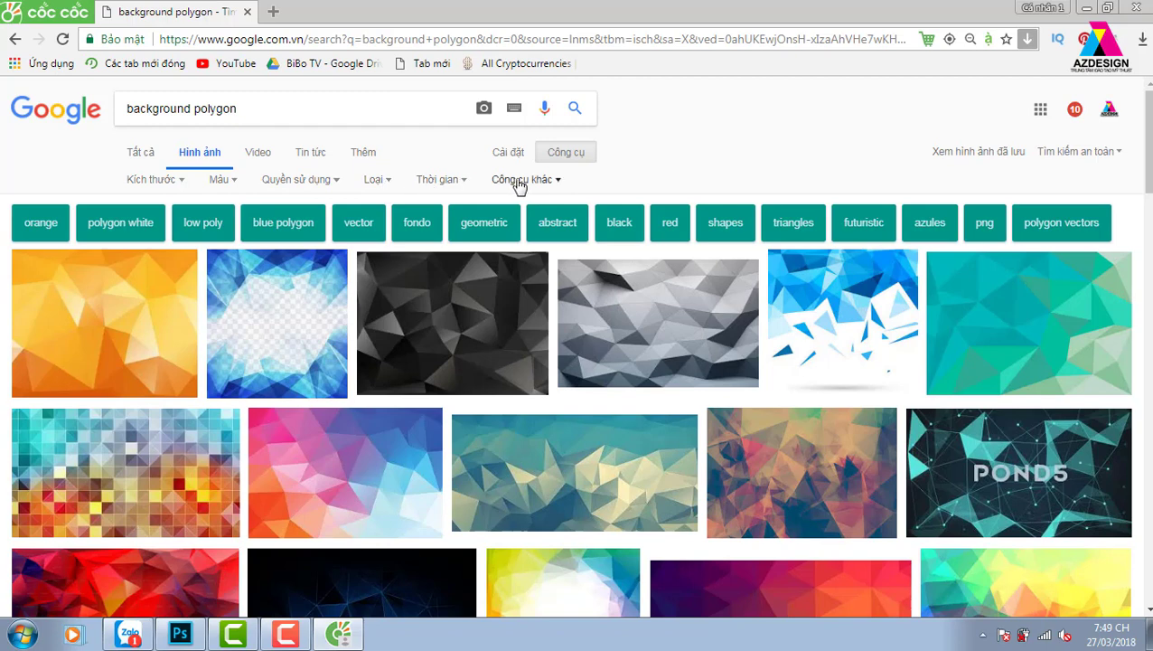
{"action": "left_click", "coordinate": [181, 186]}
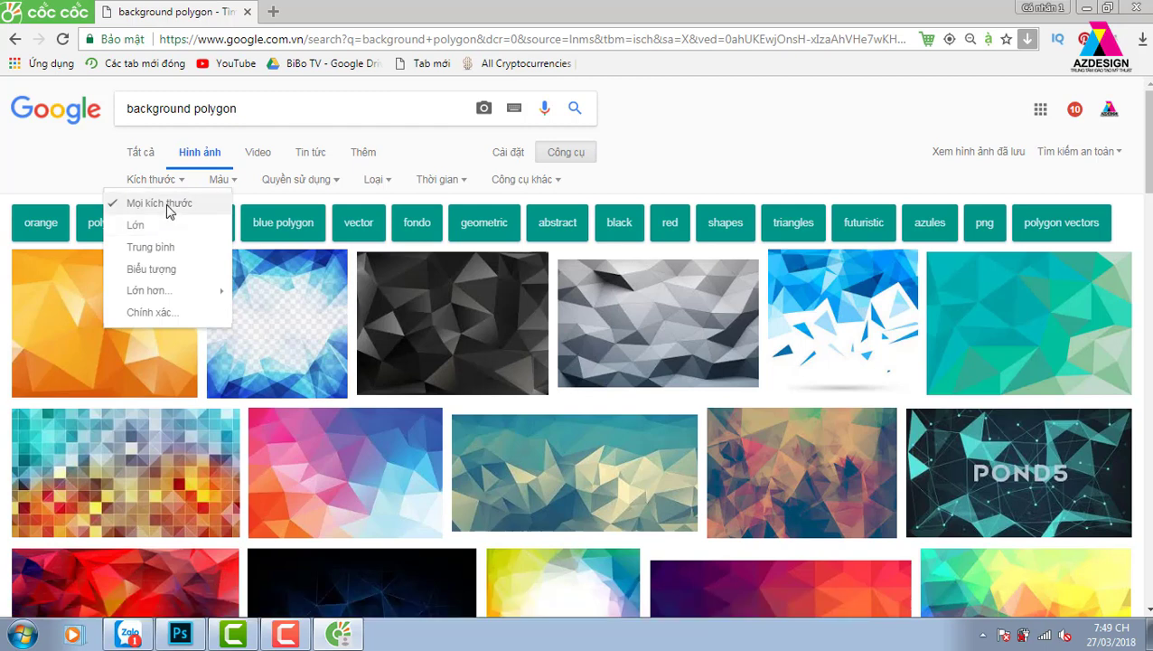
{"action": "left_click", "coordinate": [140, 225]}
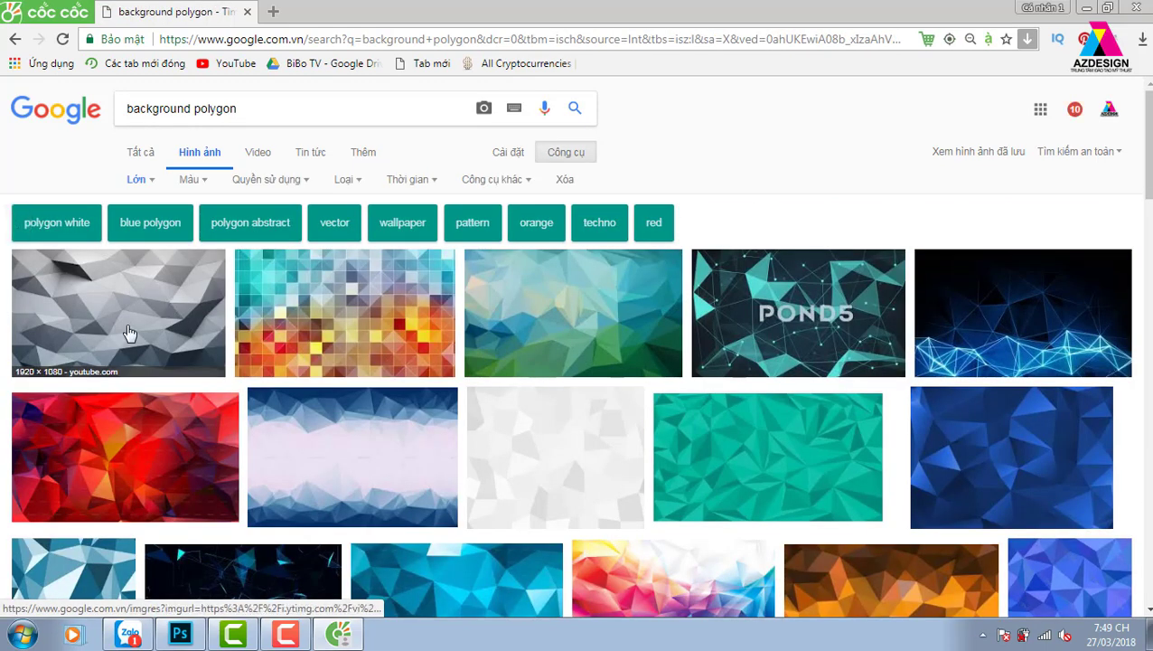
{"action": "mouse_move", "coordinate": [1023, 313]}
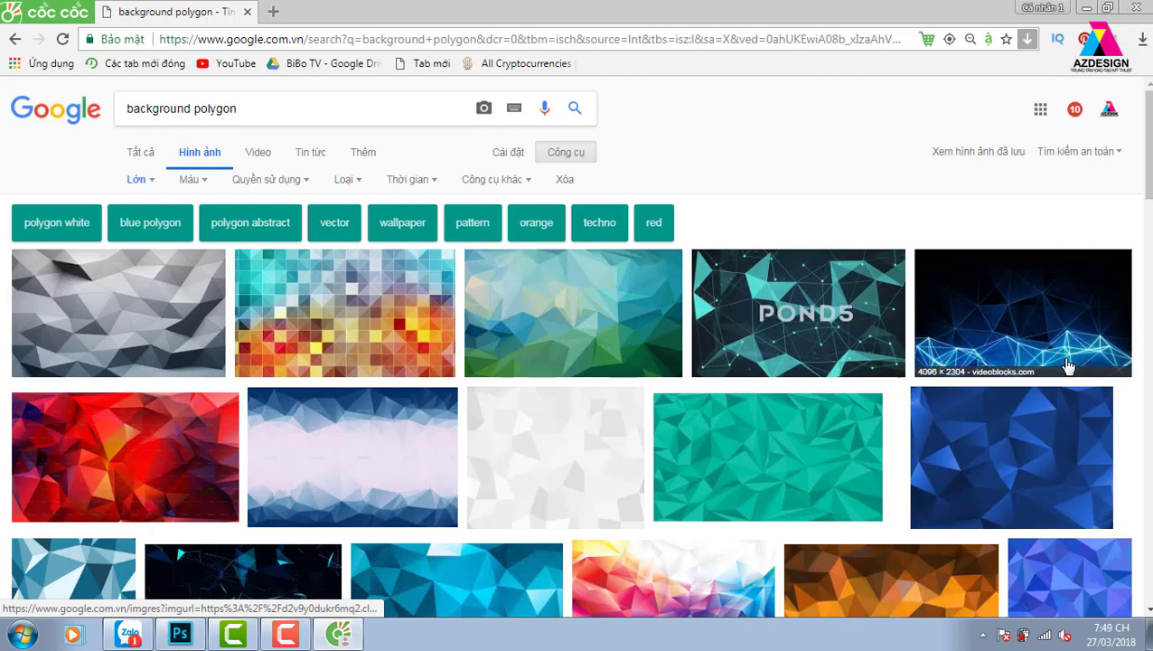
{"action": "scroll", "coordinate": [1067, 364], "scroll_direction": "down", "scroll_amount": 1}
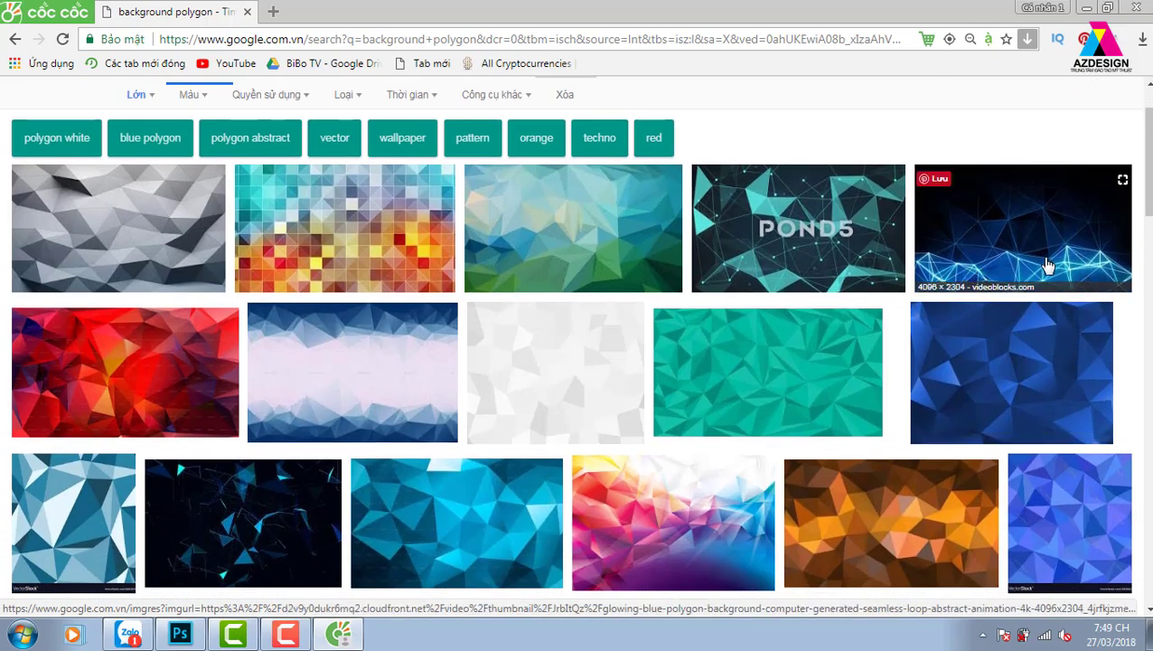
{"action": "scroll", "coordinate": [739, 362], "scroll_direction": "down", "scroll_amount": 2}
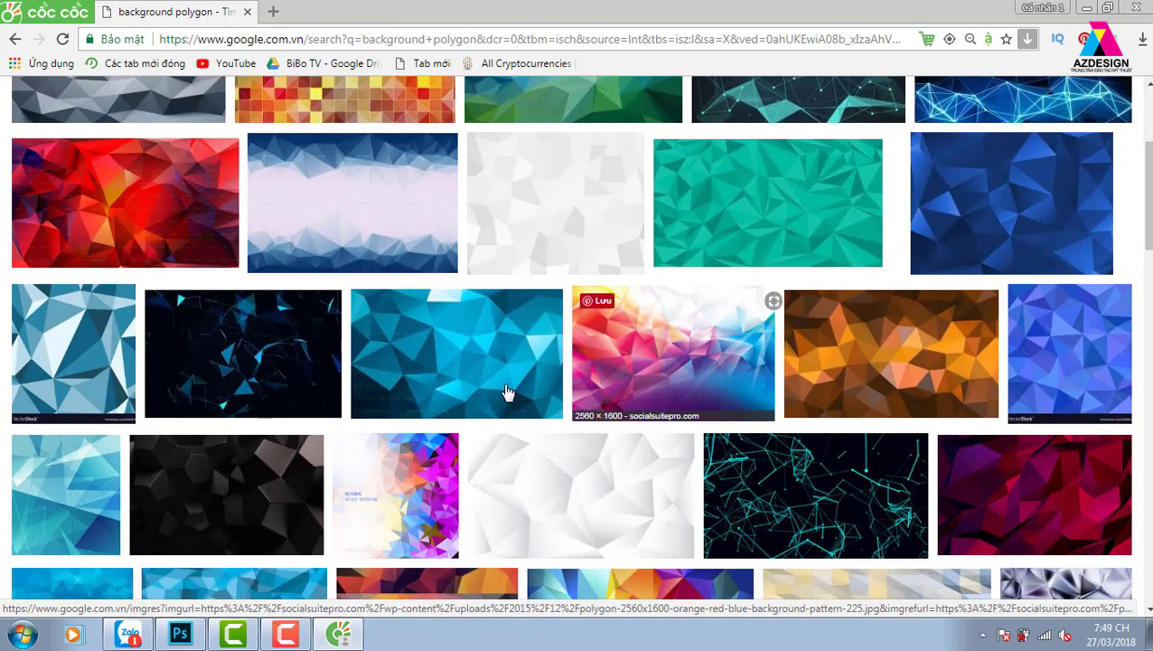
{"action": "scroll", "coordinate": [518, 328], "scroll_direction": "up", "scroll_amount": 3}
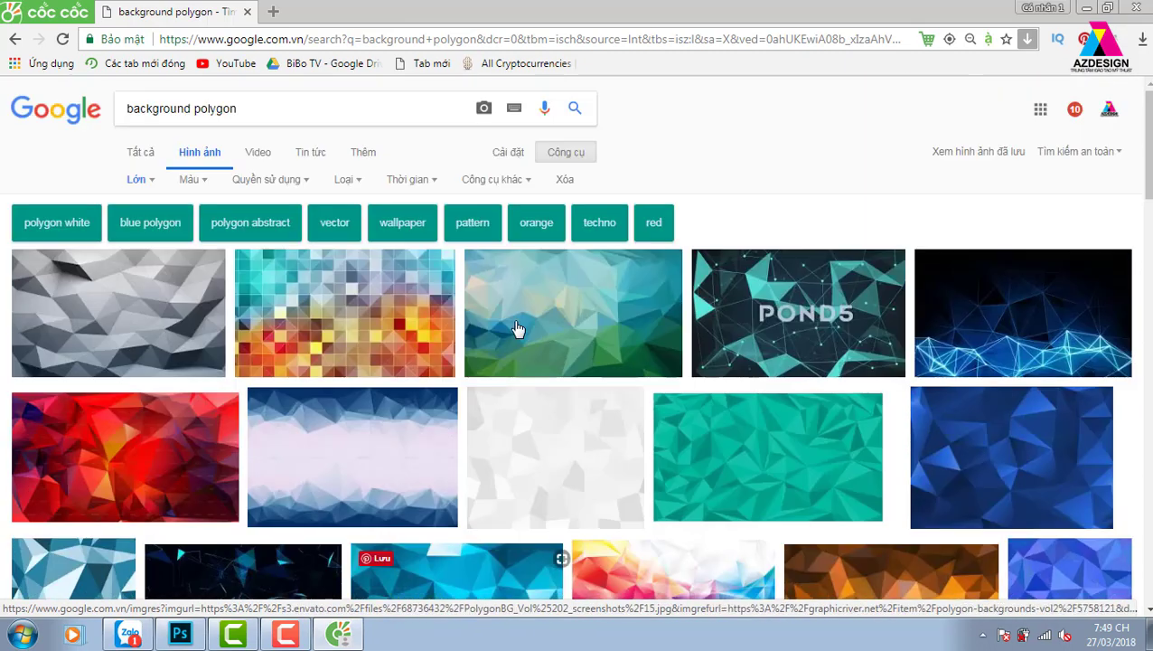
- Delete 'polygon' so the image search is just 'background'
{"action": "left_click", "coordinate": [192, 108]}
{"action": "key", "text": "shift+End"}
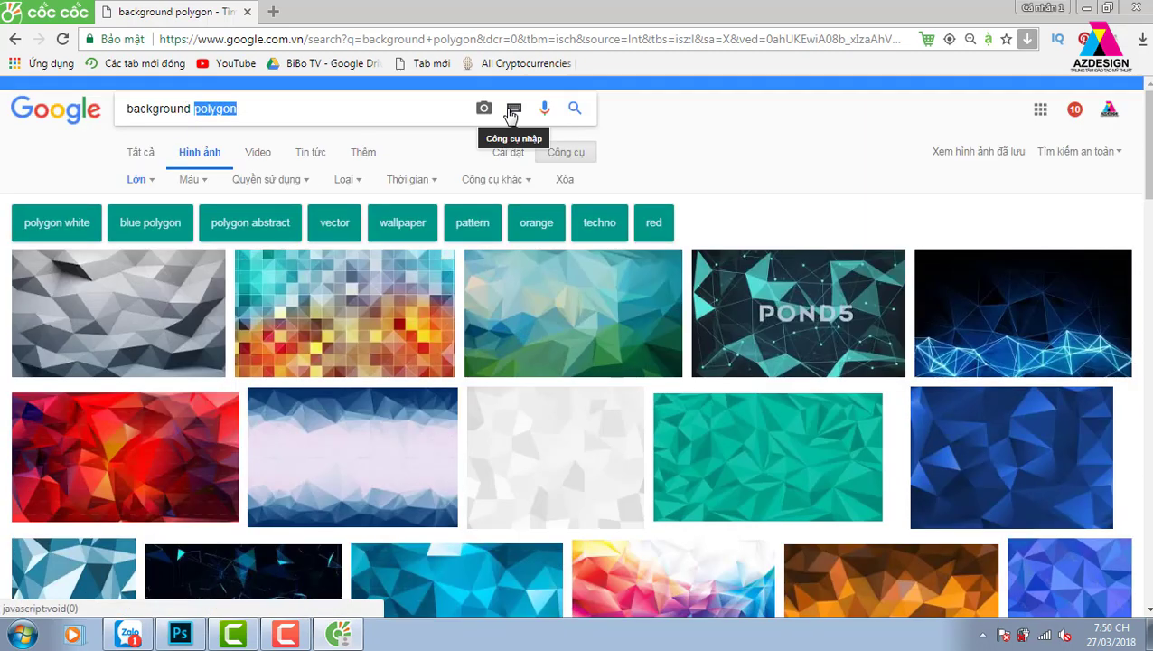
{"action": "key", "text": "BackSpace"}
{"action": "key", "text": "Return"}
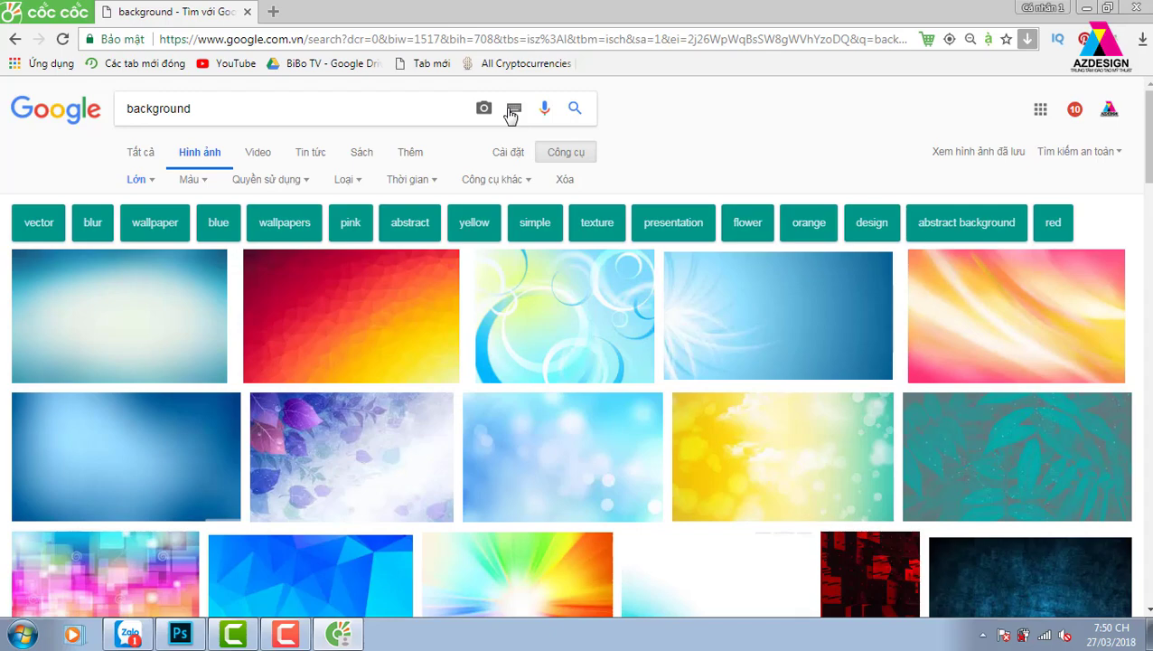
- Scroll through the background image results, then switch back to Photoshop
{"action": "scroll", "coordinate": [452, 235], "scroll_direction": "down", "scroll_amount": 4}
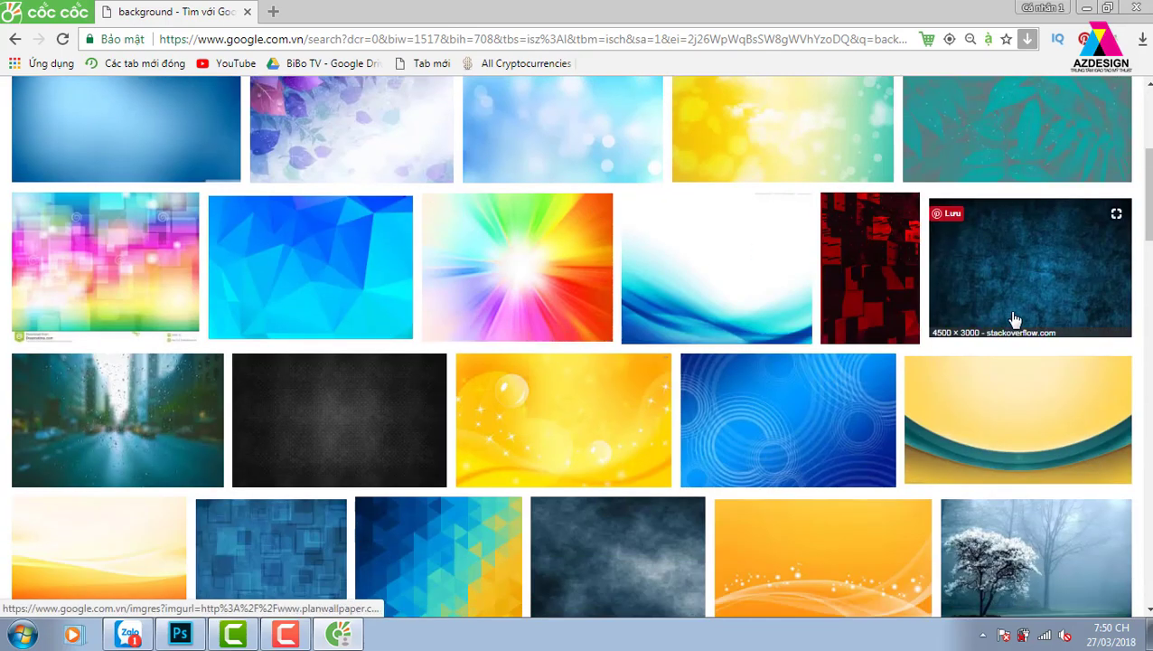
{"action": "scroll", "coordinate": [1014, 320], "scroll_direction": "down", "scroll_amount": 3}
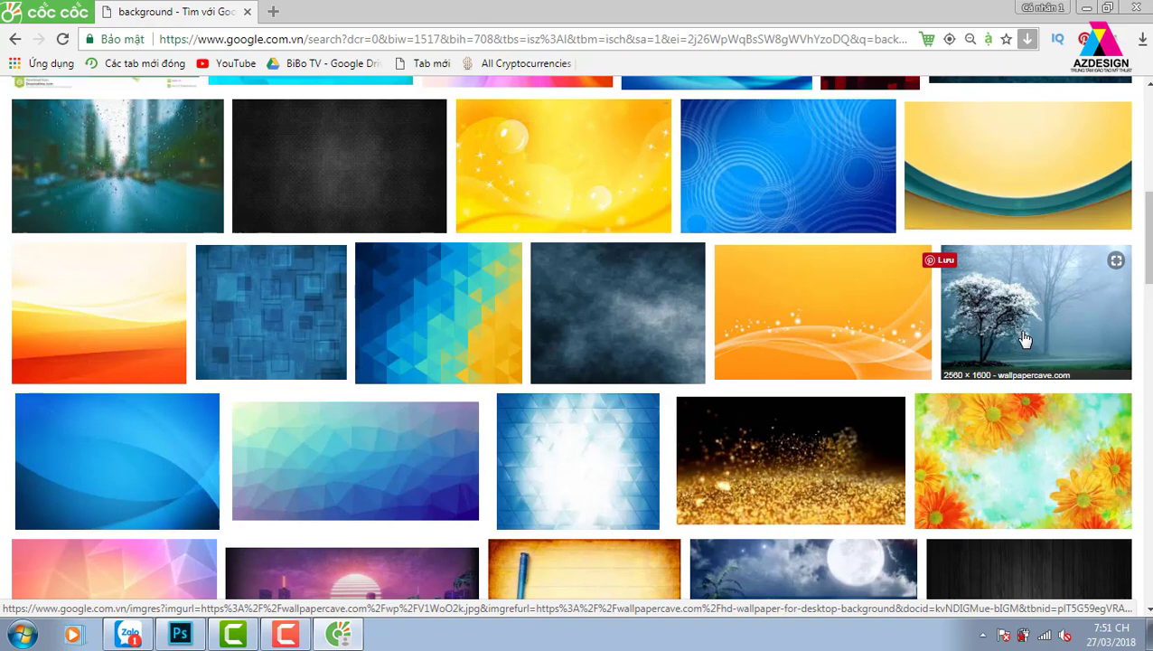
{"action": "scroll", "coordinate": [1012, 362], "scroll_direction": "down", "scroll_amount": 2}
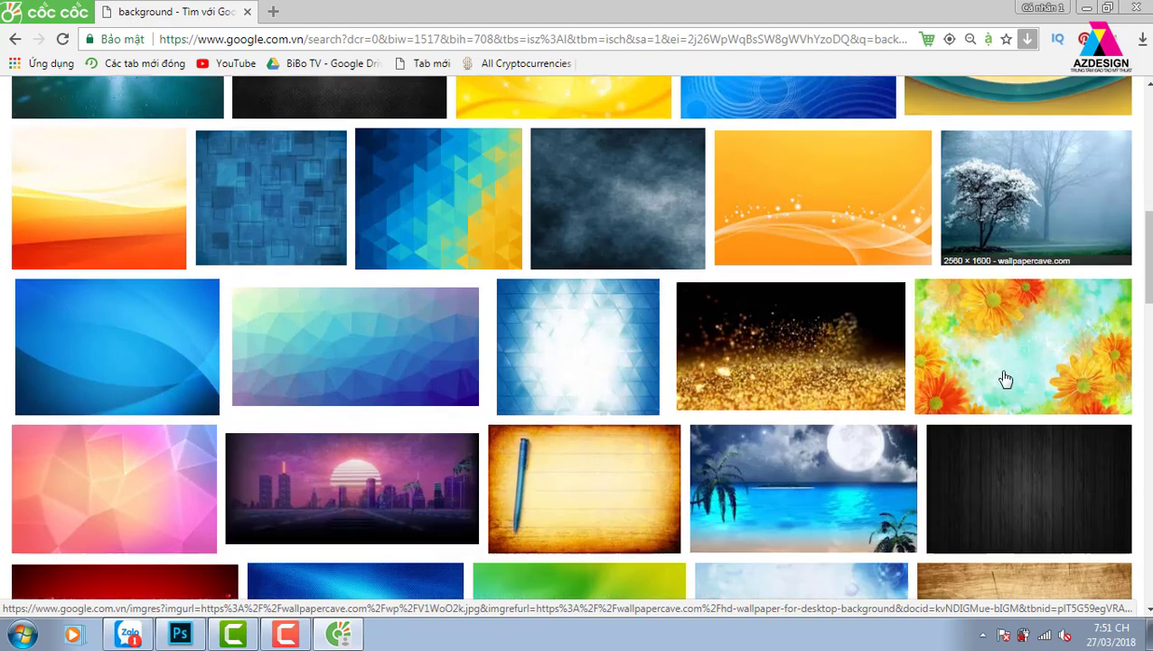
{"action": "scroll", "coordinate": [1004, 380], "scroll_direction": "down", "scroll_amount": 3}
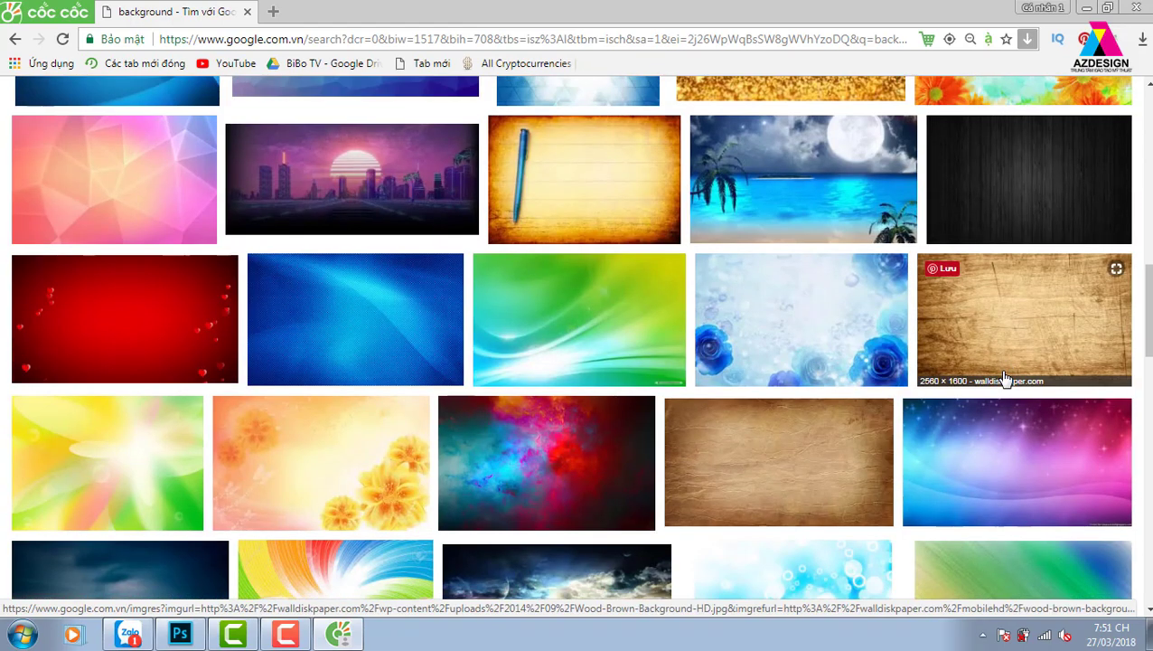
{"action": "left_click", "coordinate": [180, 634]}
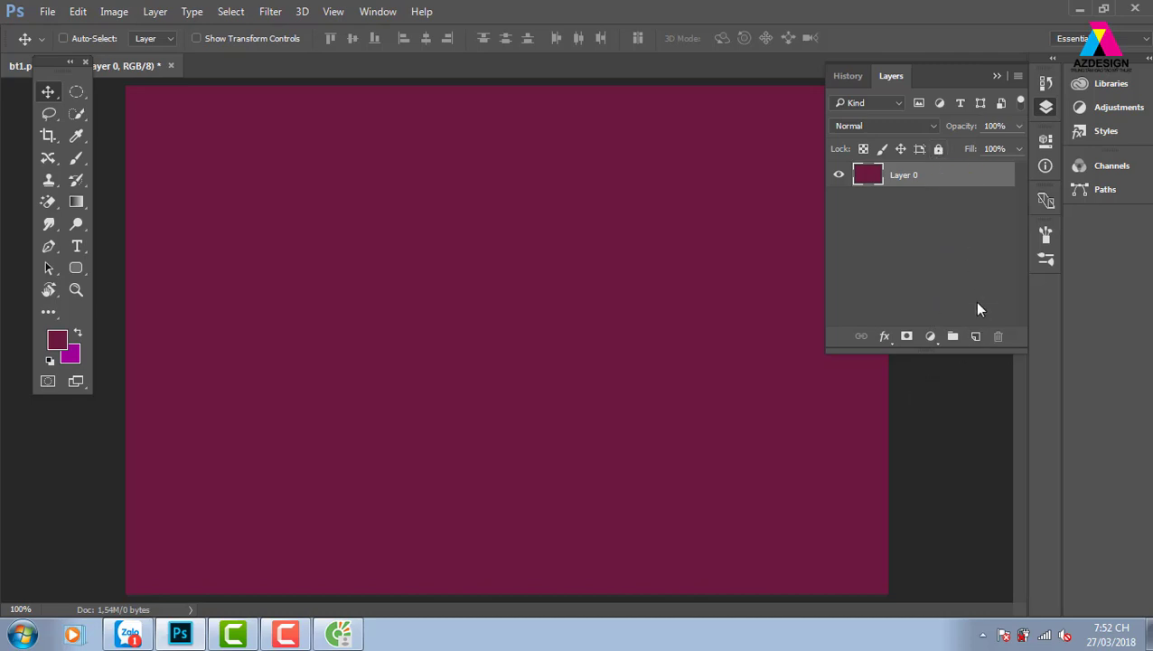
- Add a new empty Layer 1 above the maroon Layer 0
{"action": "left_click", "coordinate": [975, 335]}
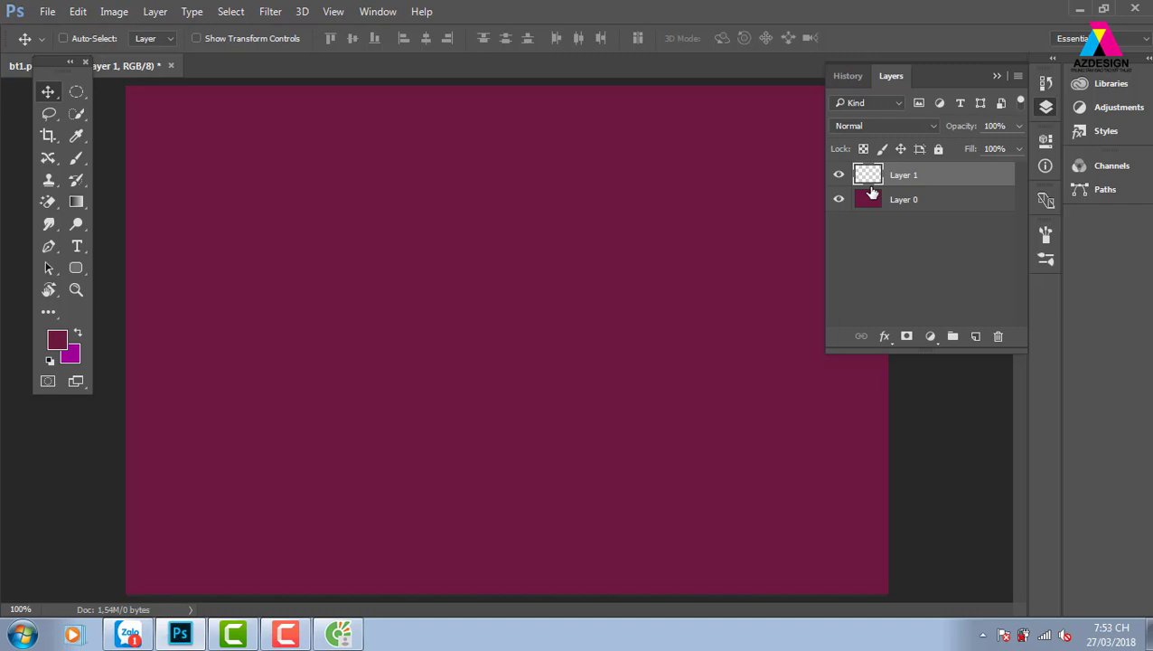
- Fill Layer 1 with green #207d4e
{"action": "left_click", "coordinate": [67, 344]}
{"action": "left_click", "coordinate": [868, 460]}
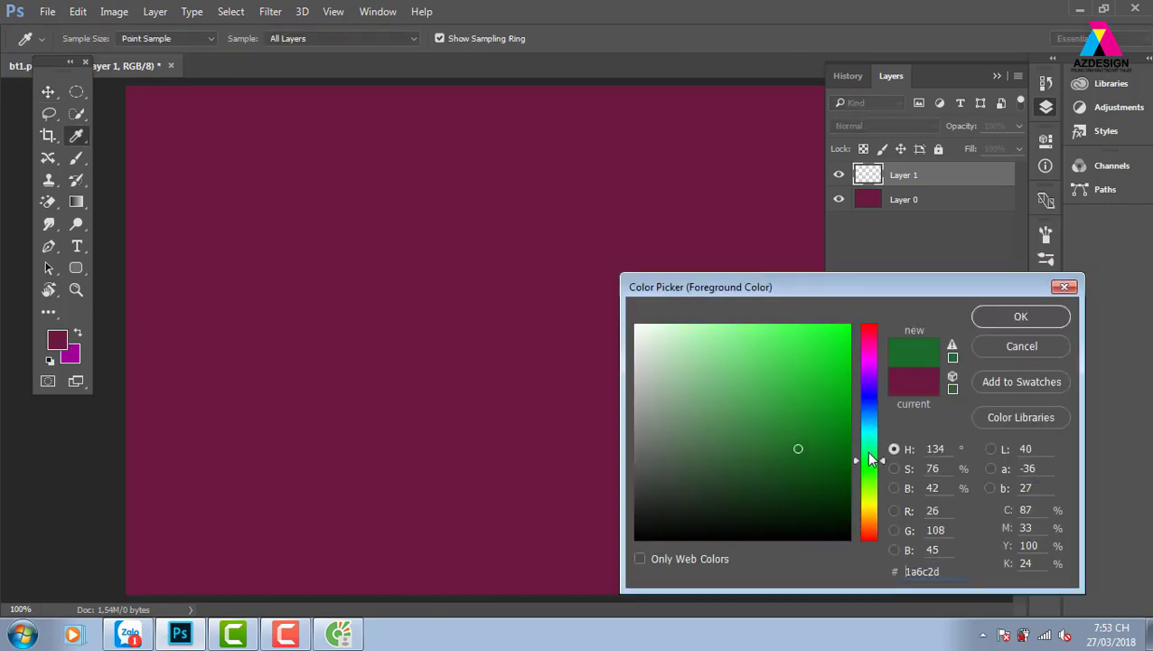
{"action": "left_click_drag", "start_coordinate": [872, 459], "coordinate": [871, 450]}
{"action": "left_click", "coordinate": [795, 434]}
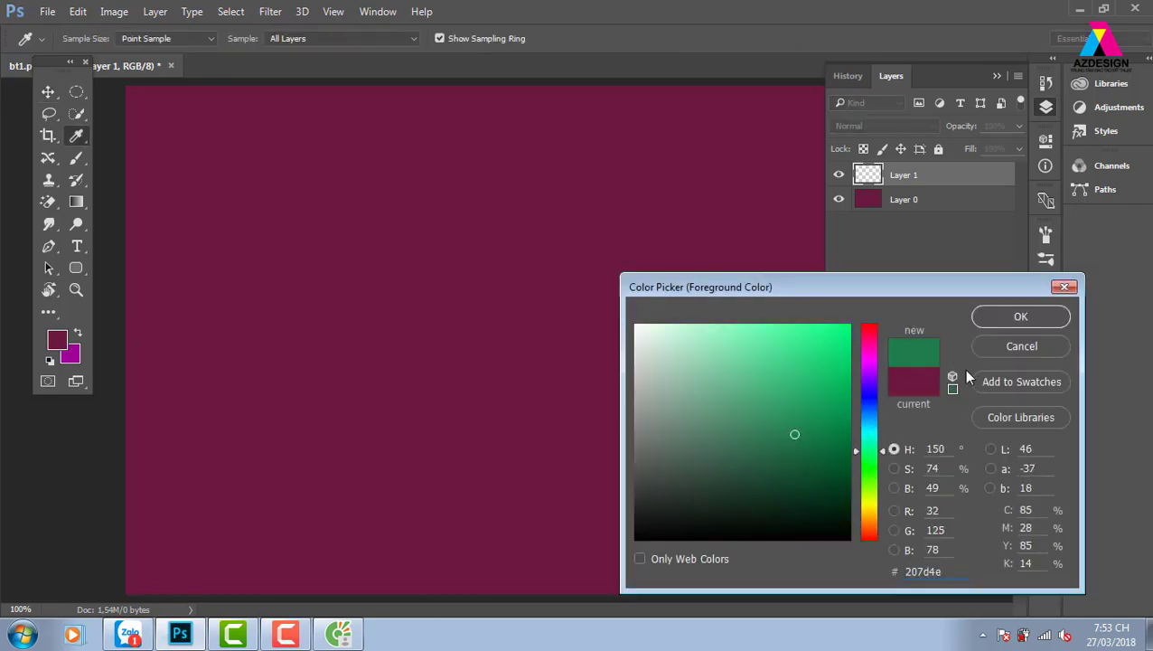
{"action": "left_click", "coordinate": [1017, 316]}
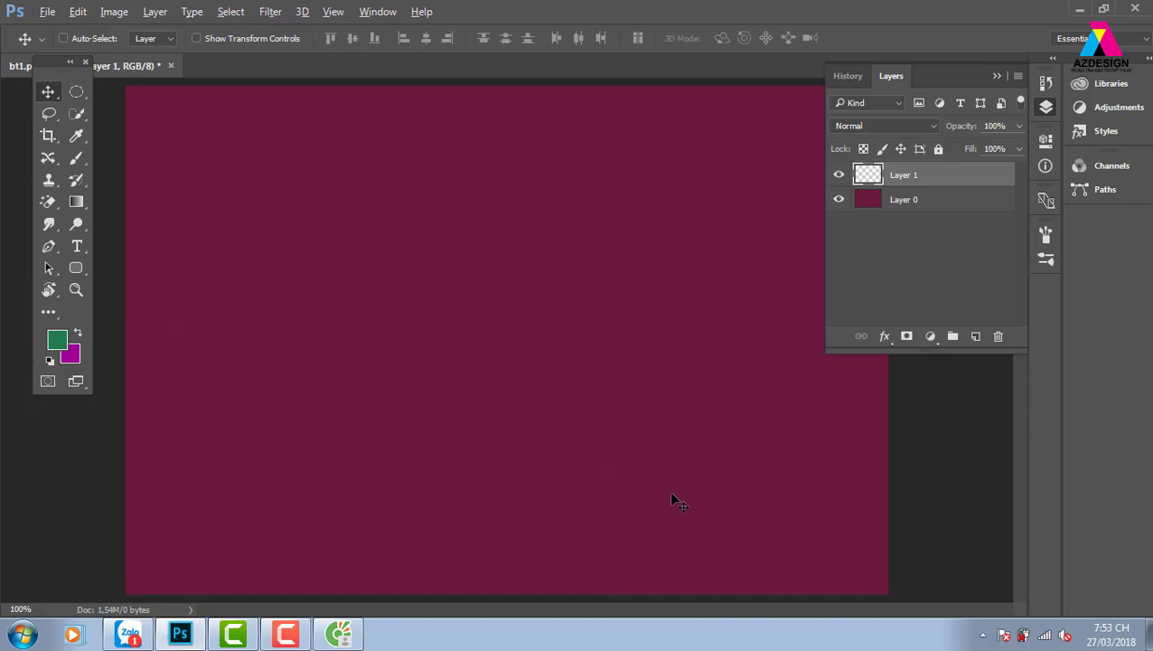
{"action": "key", "text": "alt+BackSpace"}
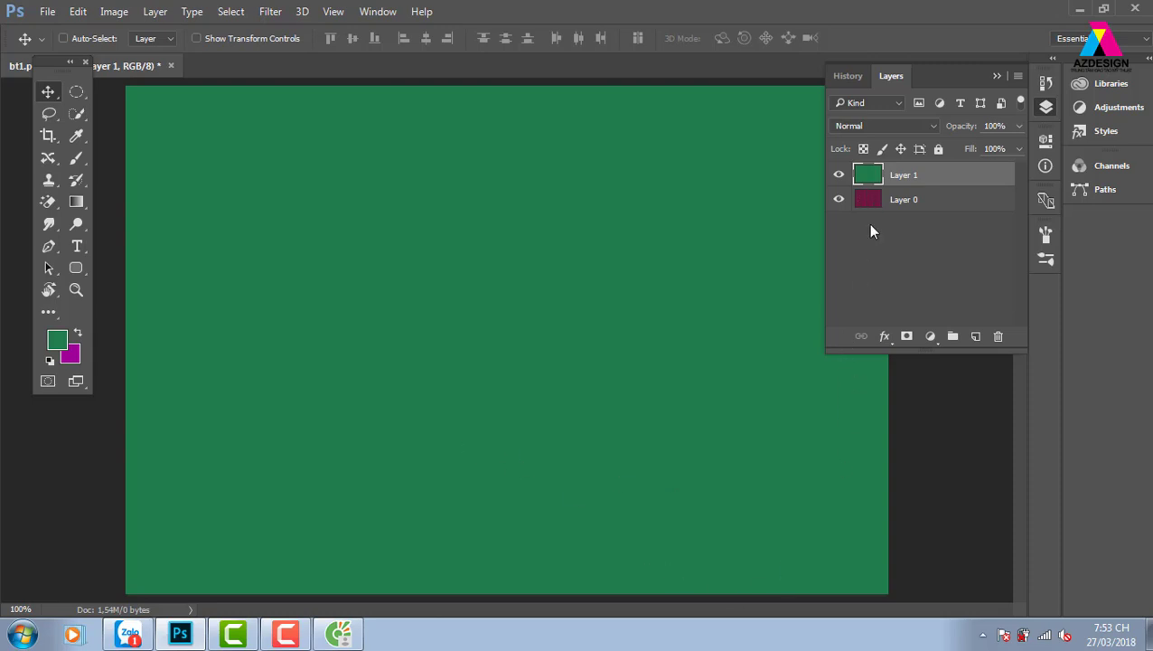
- Add Layer 2 on top and fill it with bright yellow #f8fb00
{"action": "left_click", "coordinate": [975, 336]}
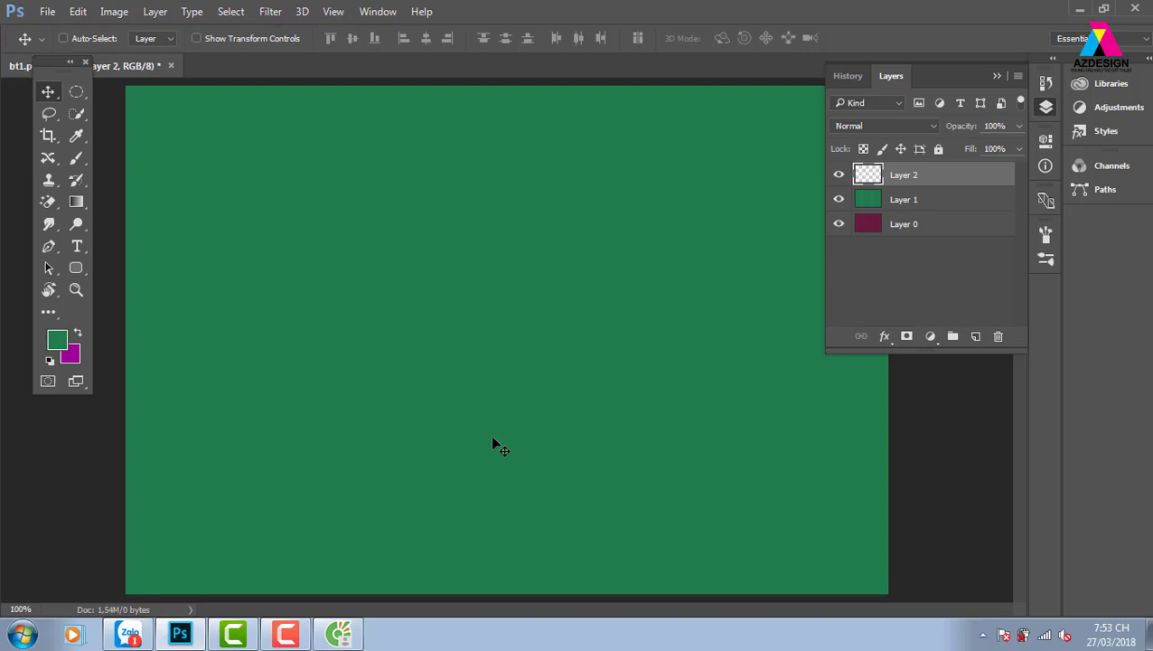
{"action": "left_click", "coordinate": [57, 340]}
{"action": "left_click_drag", "start_coordinate": [865, 489], "coordinate": [865, 504]}
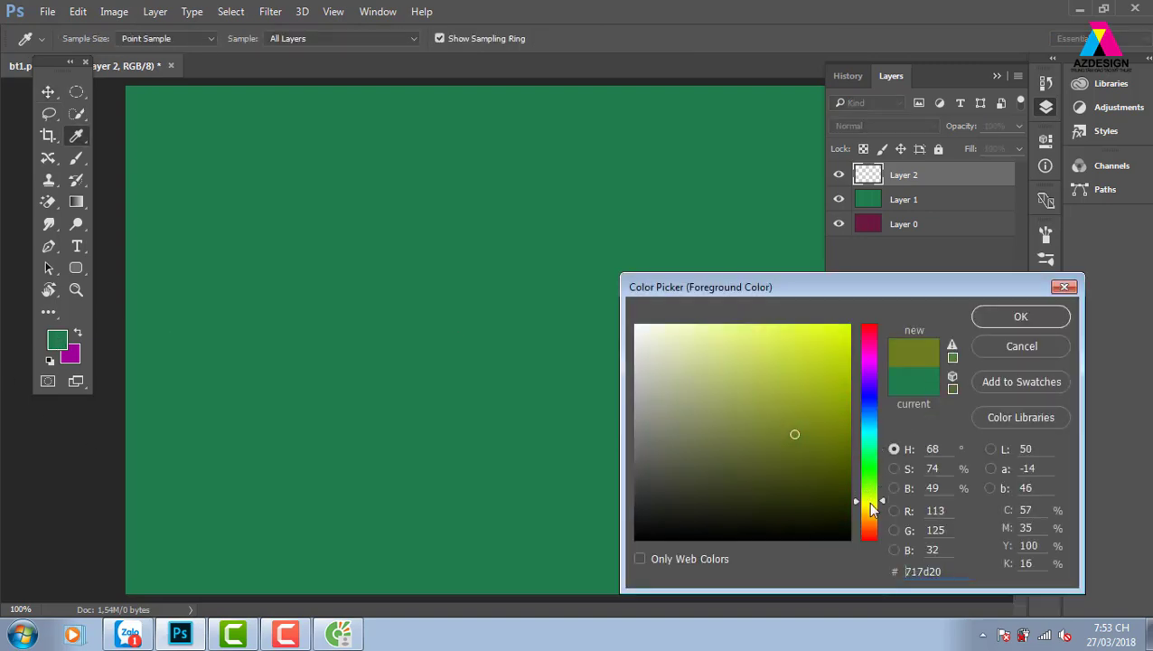
{"action": "left_click_drag", "start_coordinate": [819, 343], "coordinate": [849, 326]}
{"action": "left_click", "coordinate": [1020, 316]}
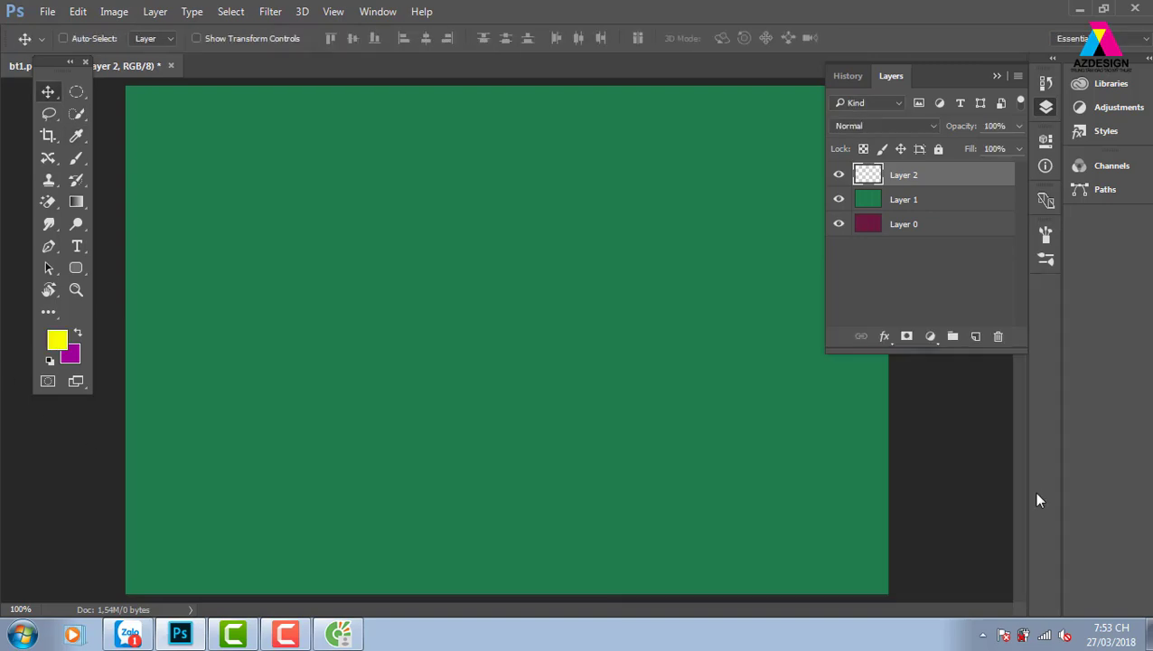
{"action": "key", "text": "alt+BackSpace"}
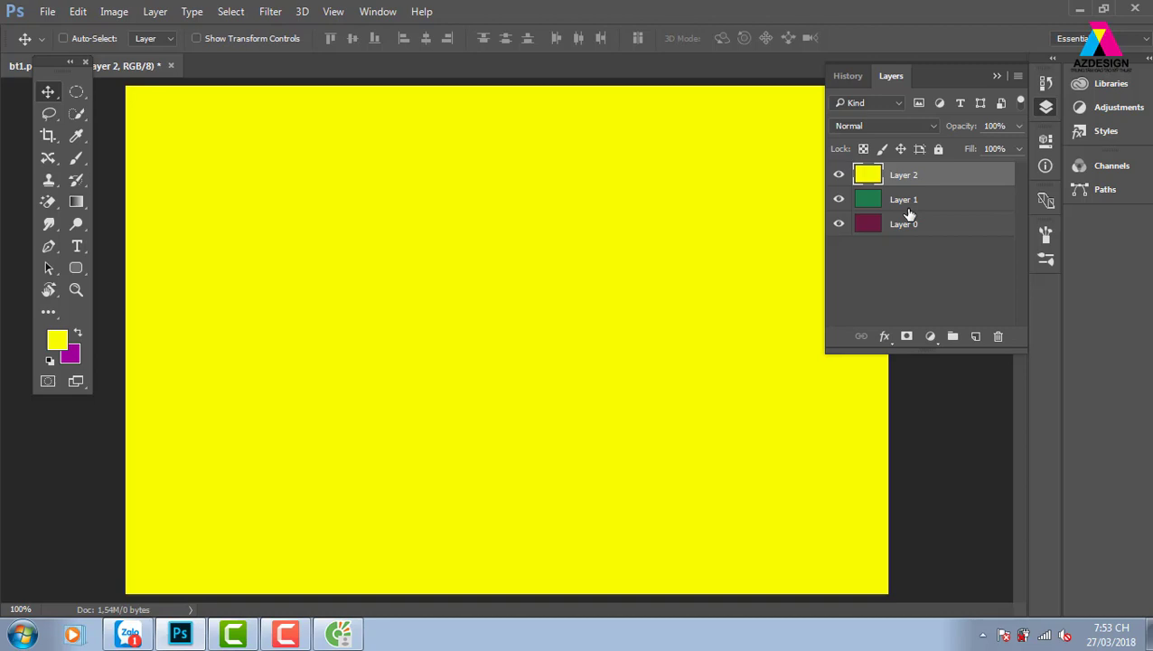
- Add Layer 3 on top and fill it with red #fb0023
{"action": "left_click", "coordinate": [977, 336]}
{"action": "left_click", "coordinate": [59, 340]}
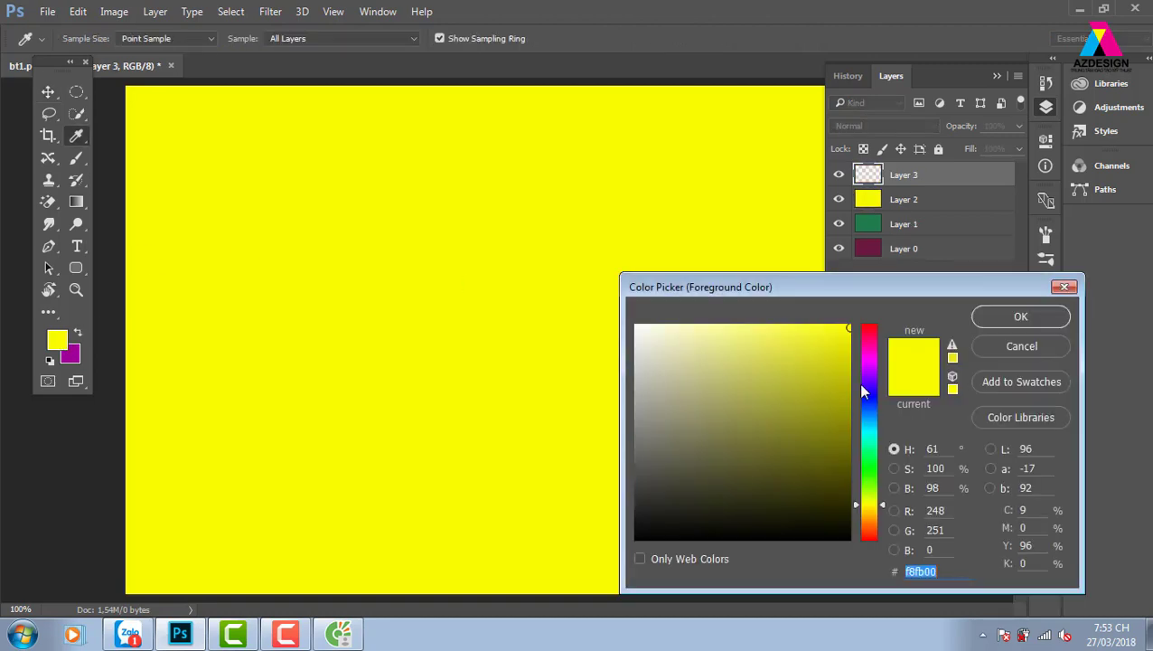
{"action": "left_click", "coordinate": [867, 329]}
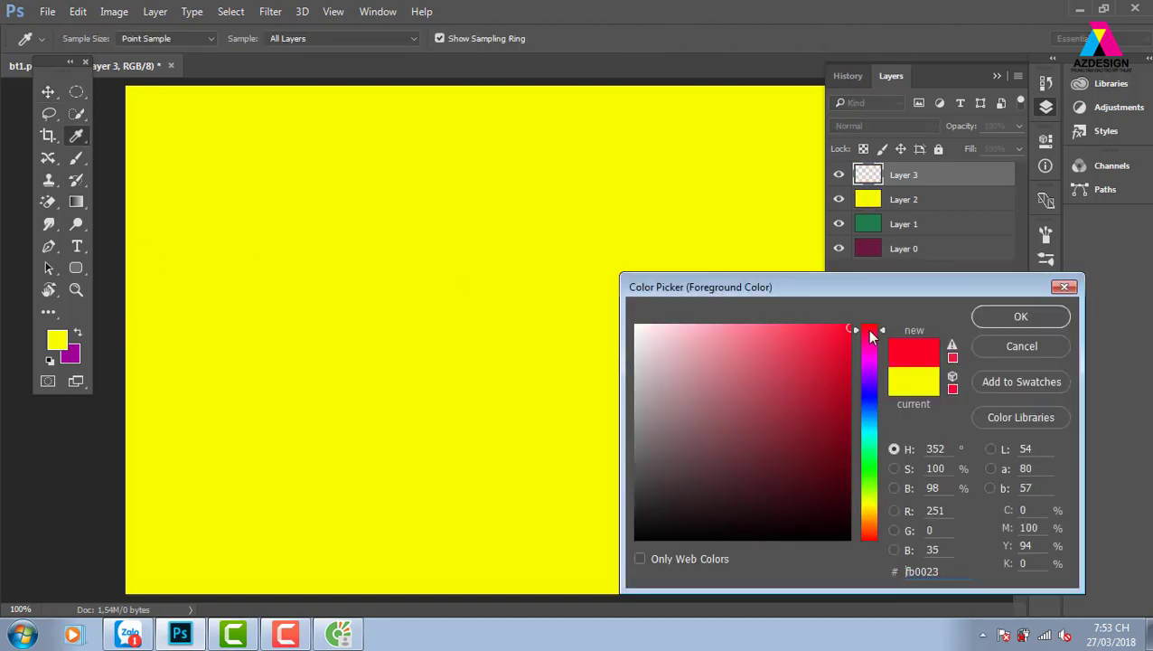
{"action": "left_click", "coordinate": [1005, 328]}
{"action": "key", "text": "alt+BackSpace"}
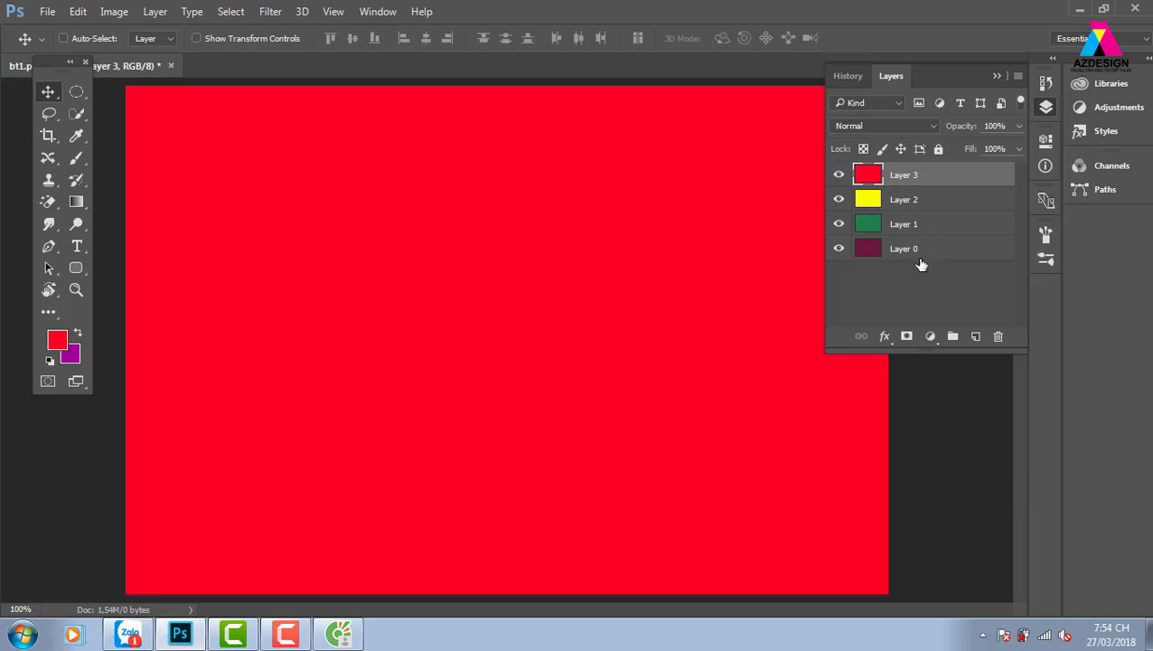
{"action": "left_click", "coordinate": [941, 250]}
{"action": "left_click", "coordinate": [951, 222]}
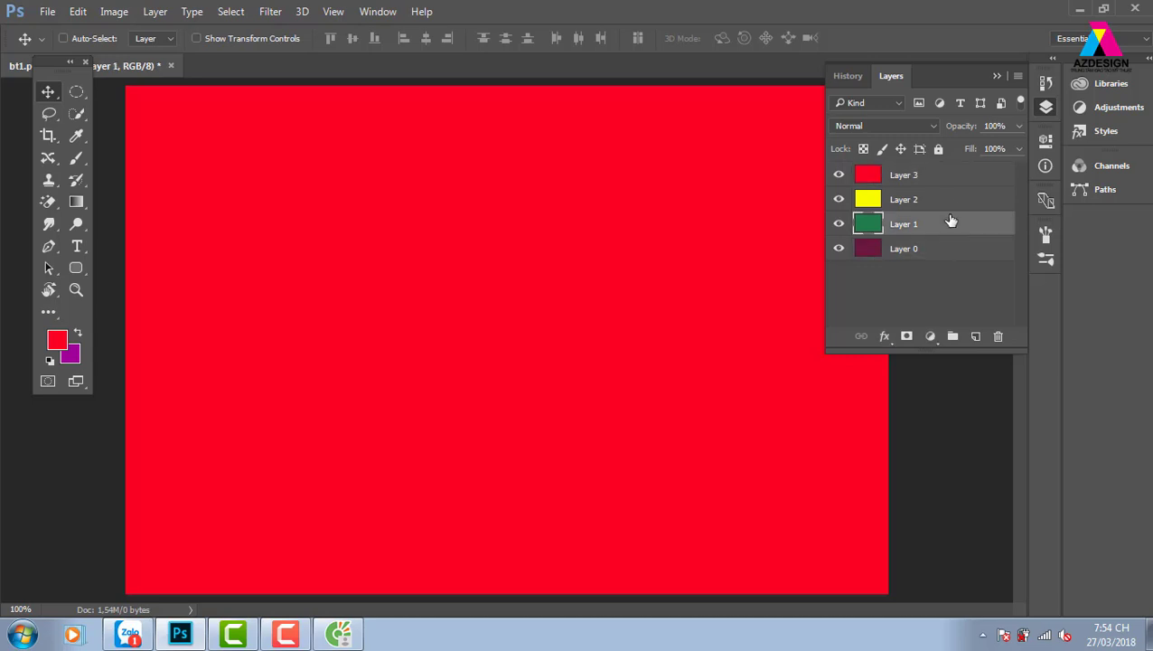
{"action": "left_click", "coordinate": [952, 201]}
{"action": "left_click", "coordinate": [958, 178]}
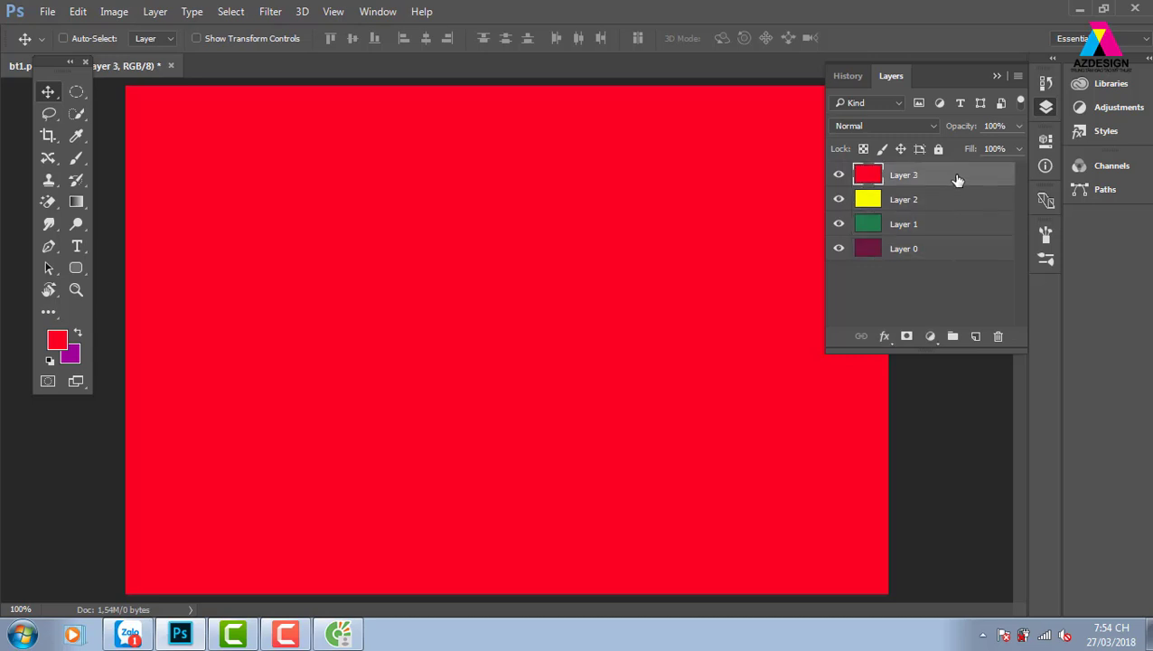
{"action": "left_click", "coordinate": [965, 251]}
{"action": "left_click", "coordinate": [954, 226]}
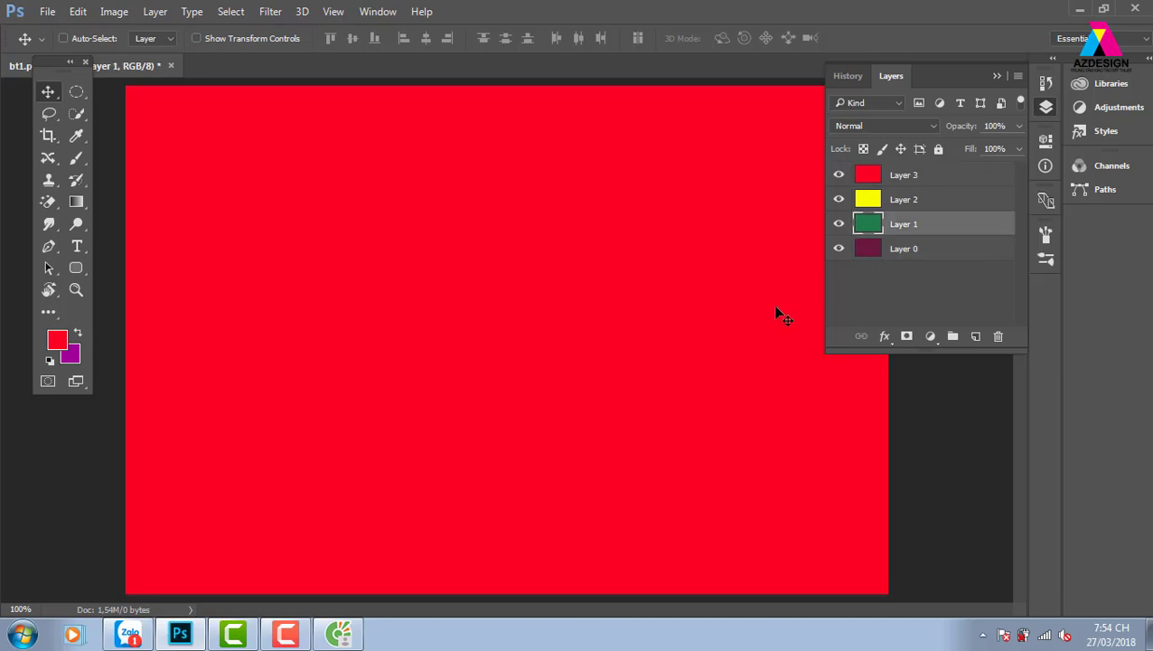
{"action": "left_click", "coordinate": [987, 202]}
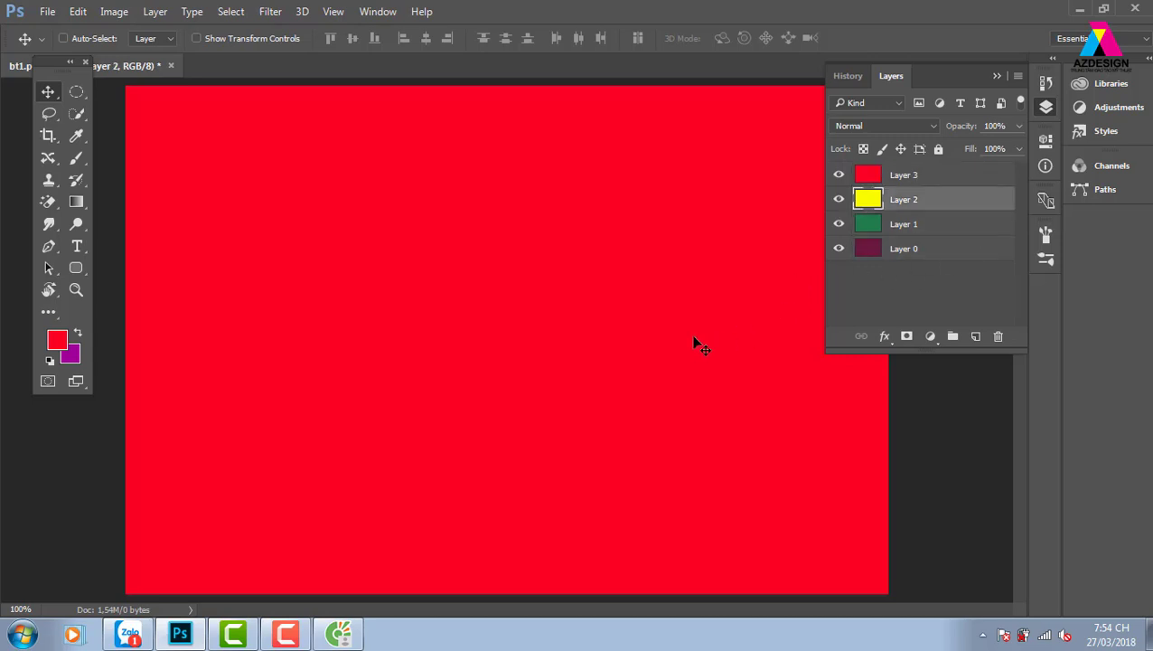
{"action": "left_click", "coordinate": [949, 178]}
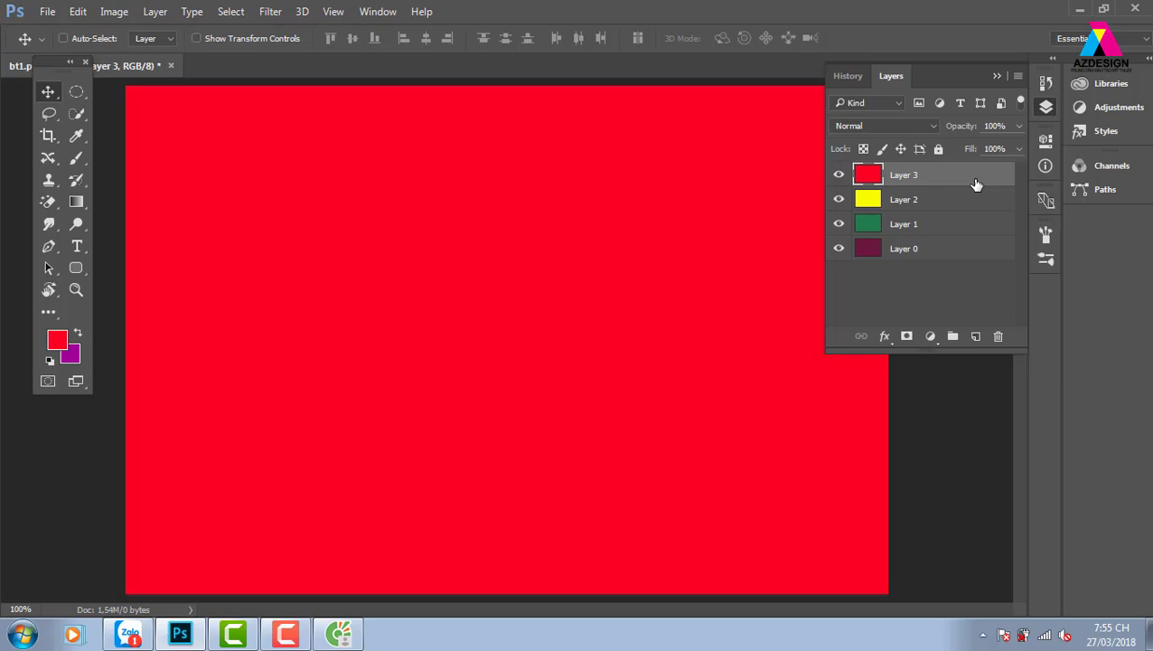
- Delete Layers 3, 2 and 1, then add a new Layer 1 filled with red
{"action": "key", "text": "Delete"}
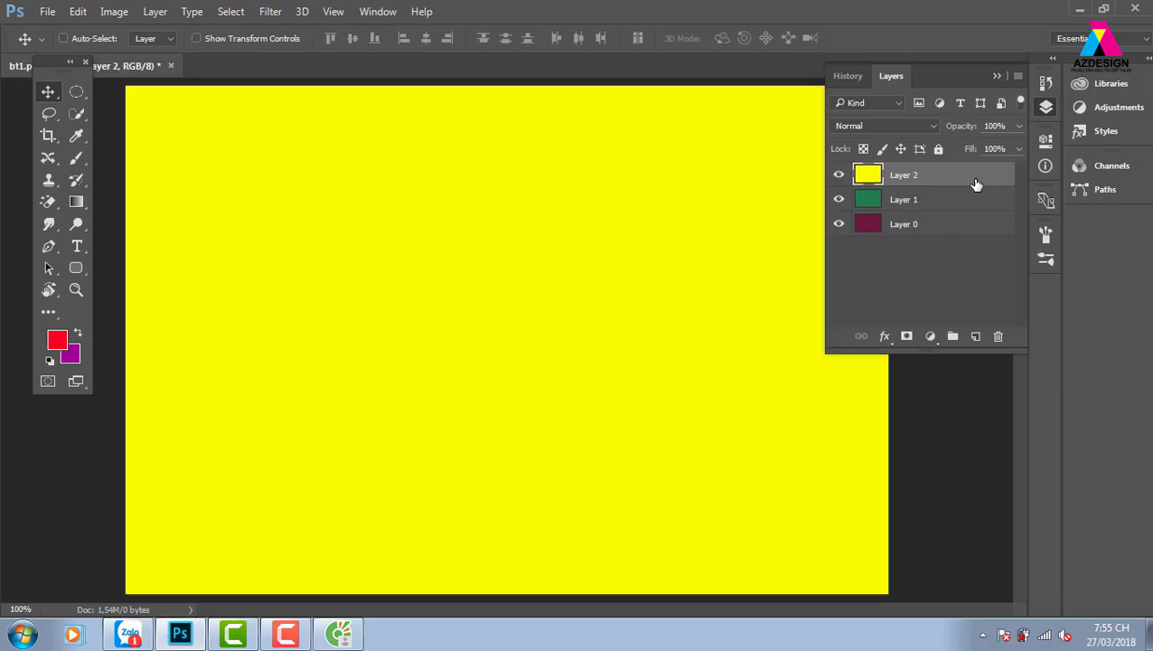
{"action": "key", "text": "ctrl+z"}
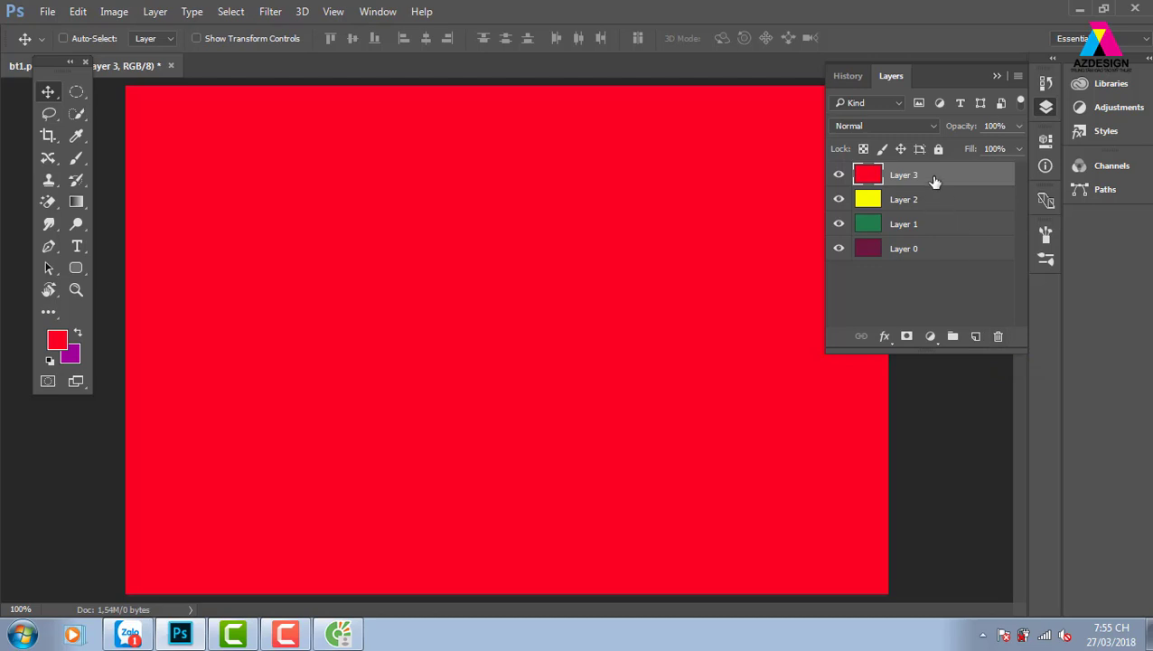
{"action": "left_click", "coordinate": [998, 340]}
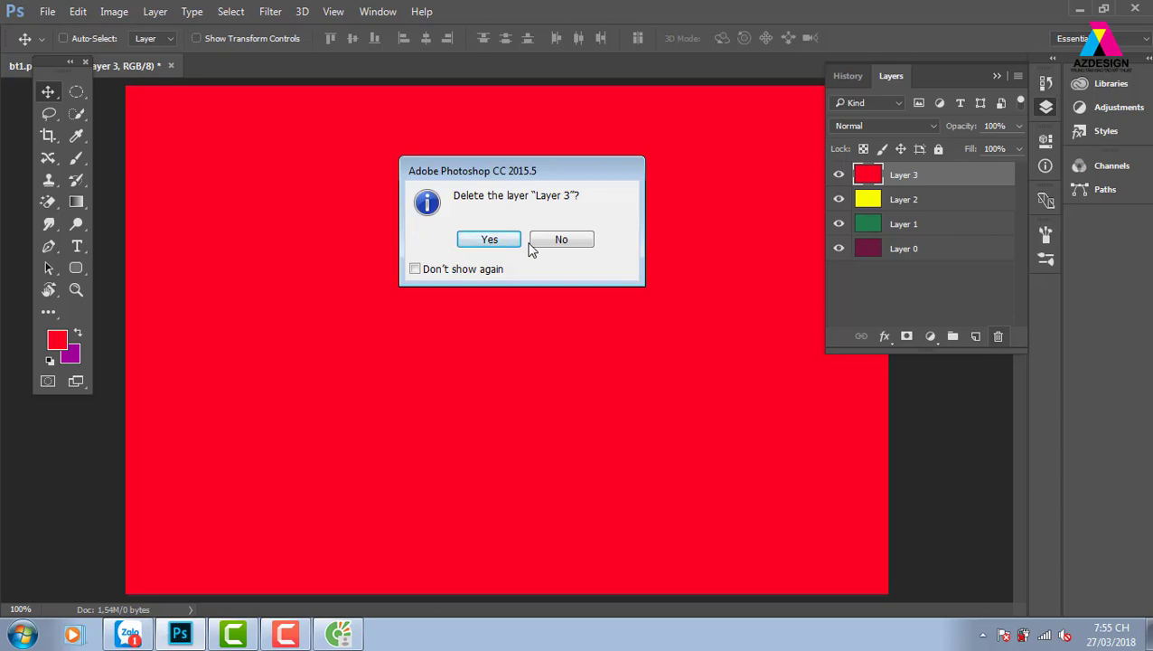
{"action": "left_click", "coordinate": [497, 242]}
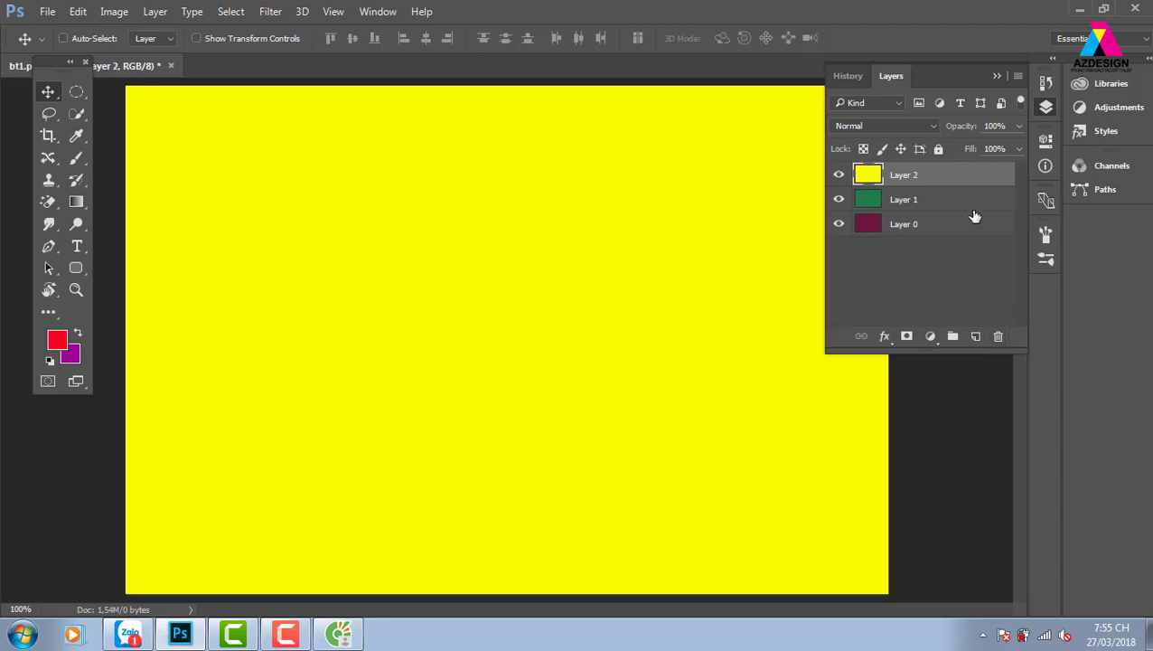
{"action": "left_click", "coordinate": [996, 336]}
{"action": "left_click", "coordinate": [488, 239]}
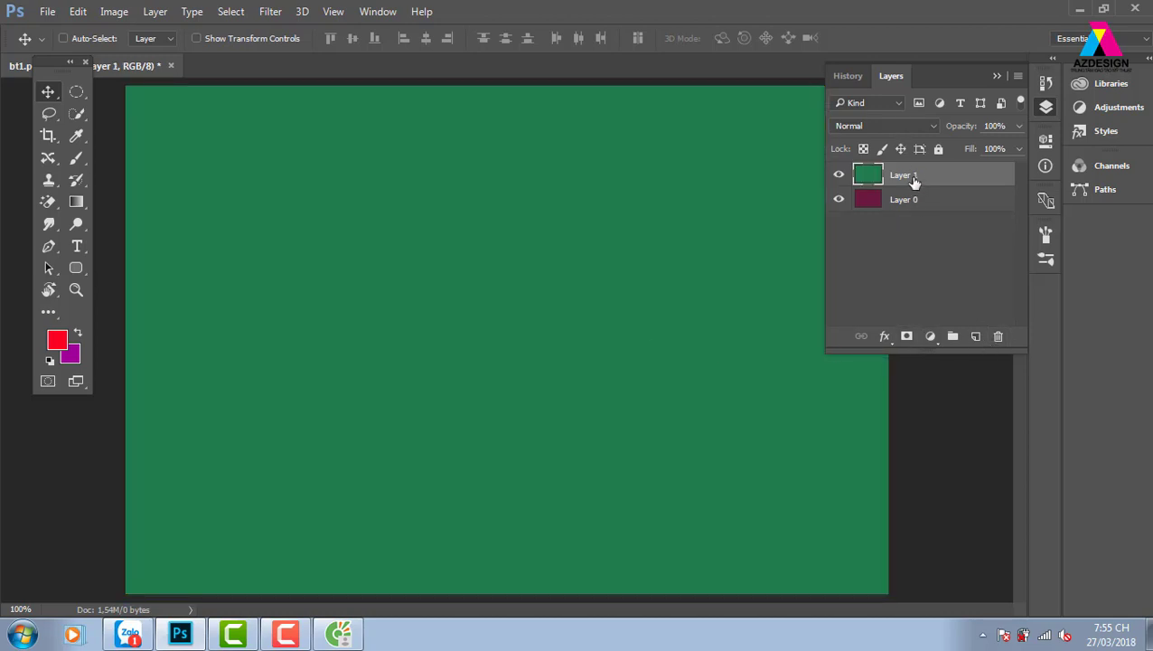
{"action": "left_click", "coordinate": [998, 336]}
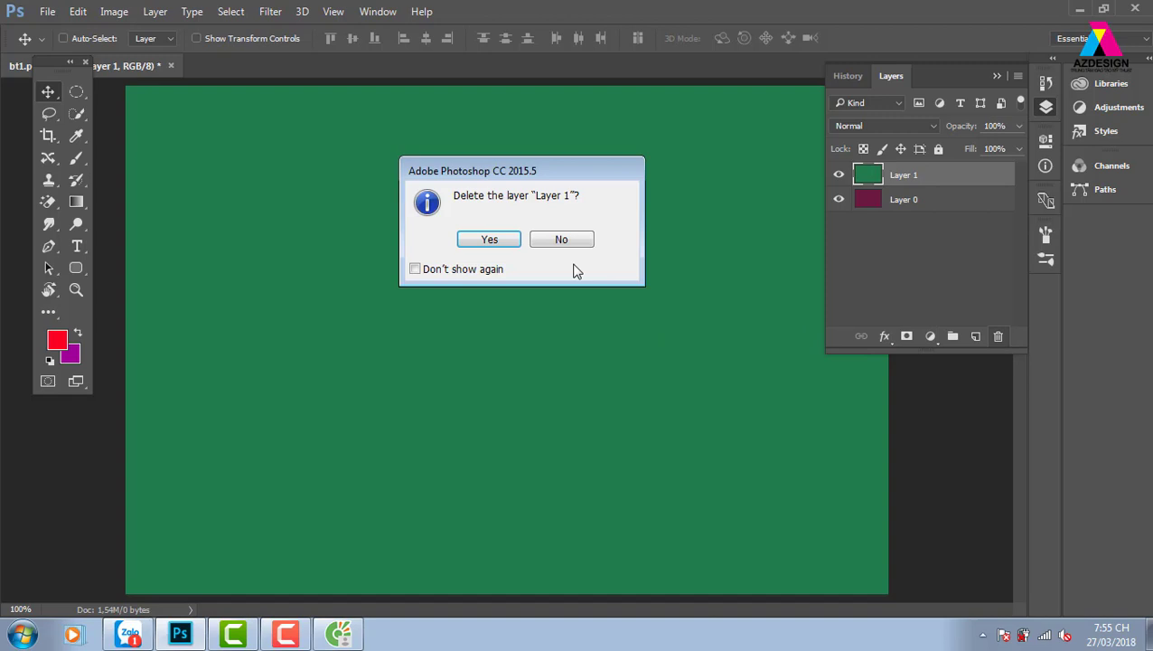
{"action": "left_click", "coordinate": [488, 239]}
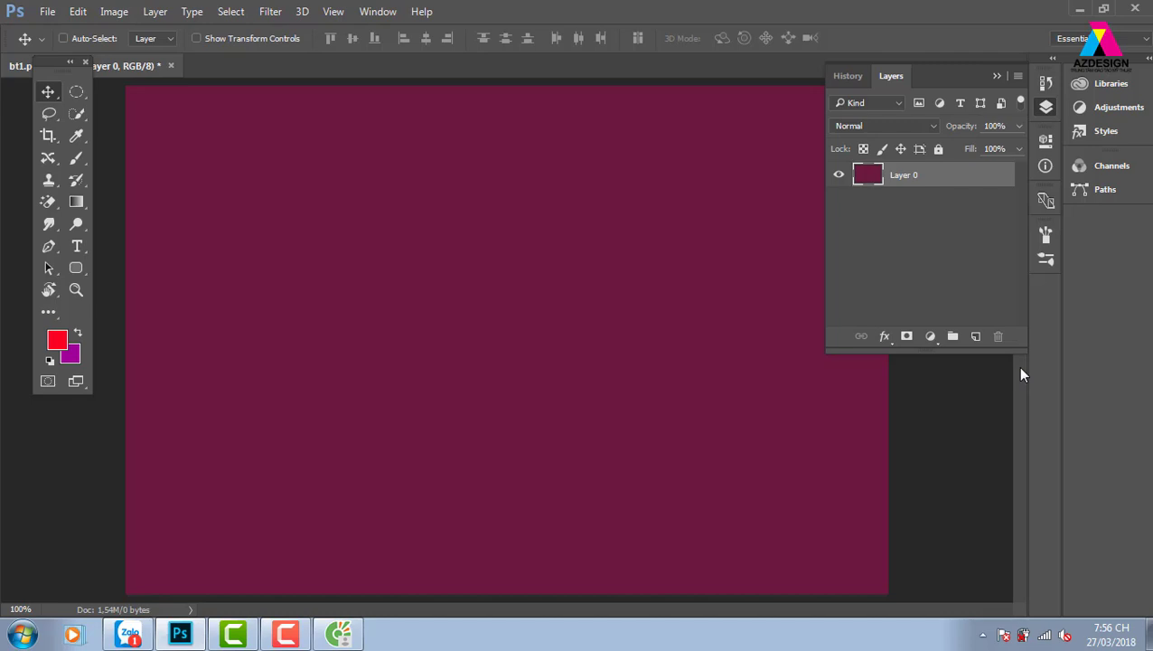
{"action": "left_click", "coordinate": [975, 337]}
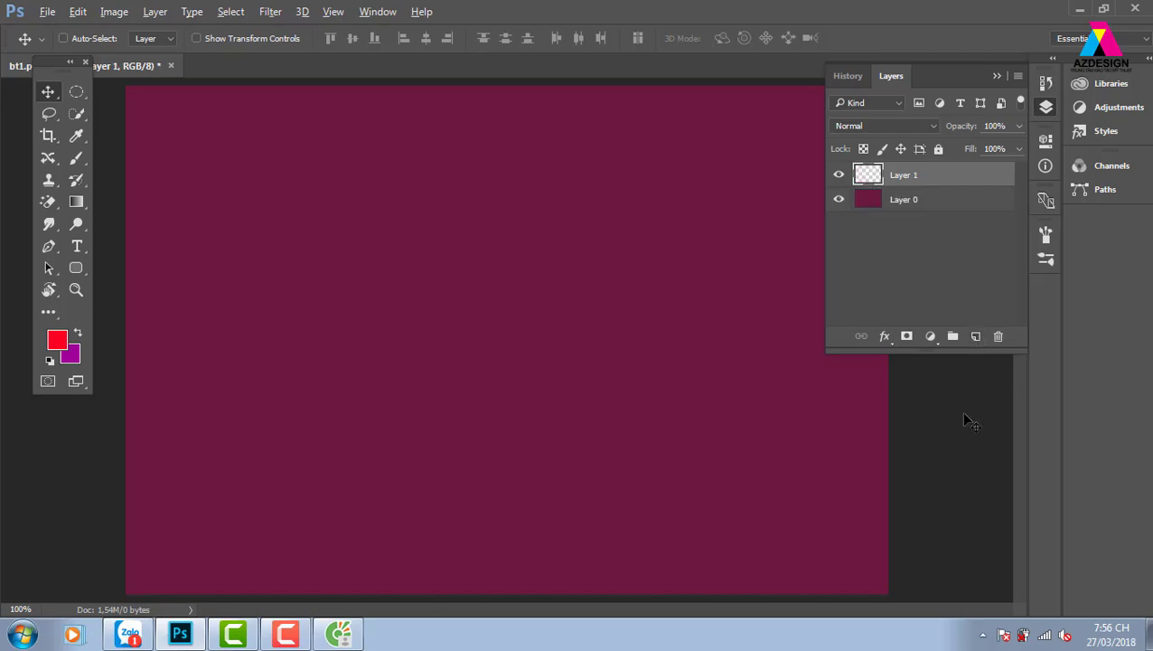
{"action": "key", "text": "alt+BackSpace"}
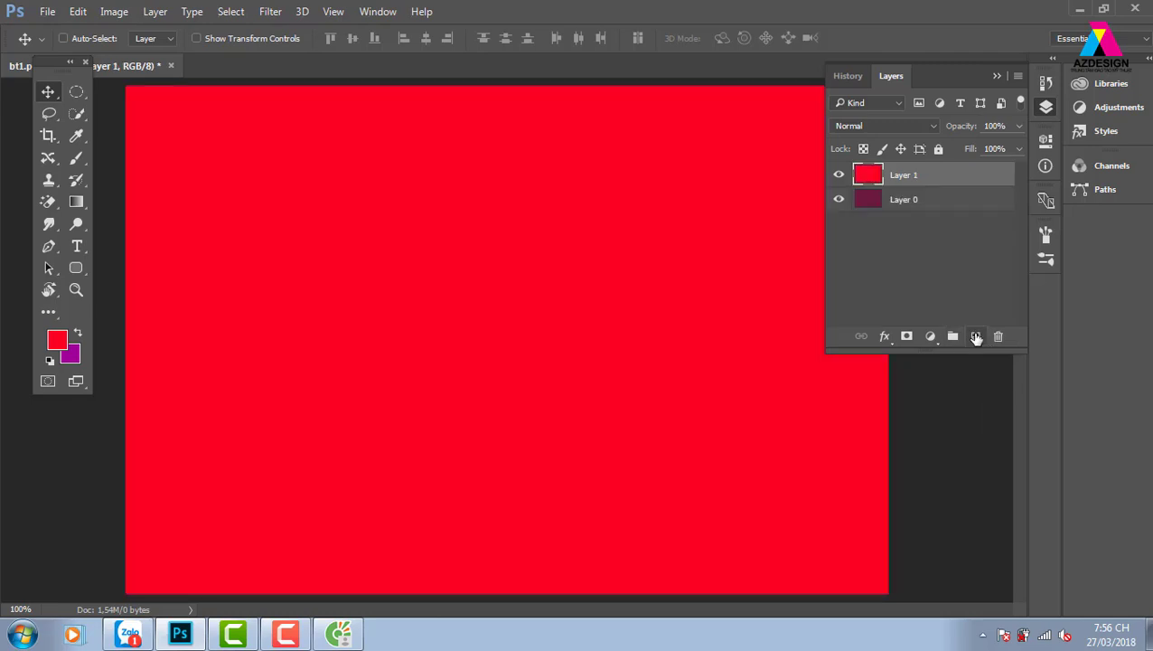
- Add Layer 2 and fill it with a bright blue foreground colour
{"action": "left_click", "coordinate": [975, 336]}
{"action": "left_click", "coordinate": [56, 340]}
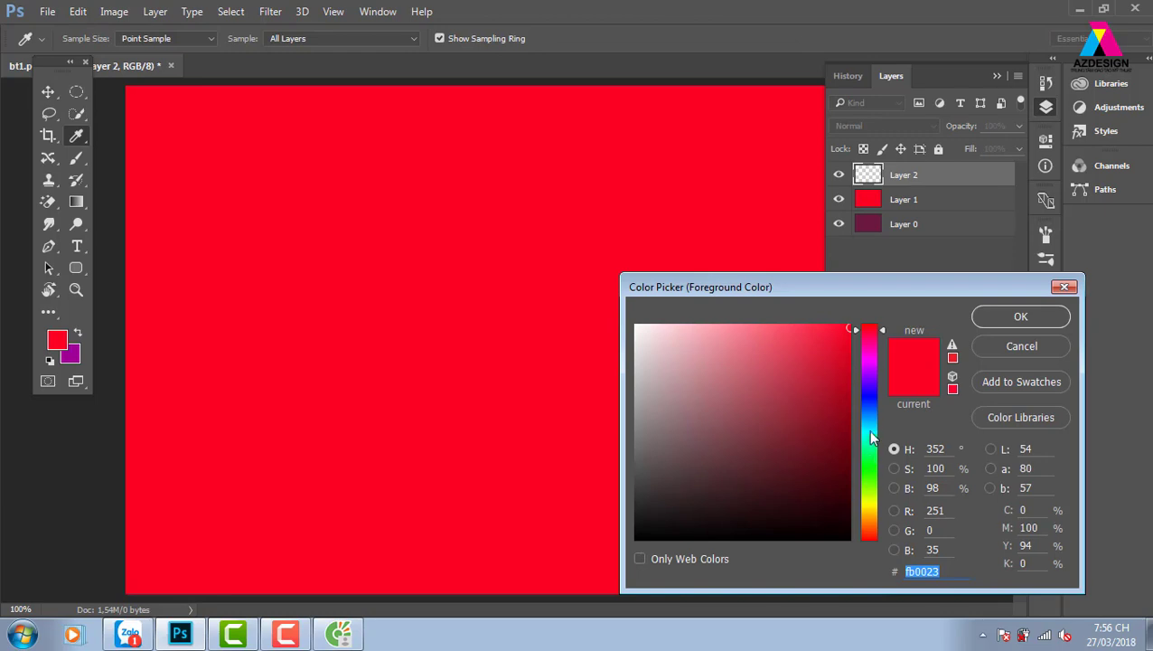
{"action": "left_click", "coordinate": [873, 408]}
{"action": "mouse_move", "coordinate": [873, 408]}
{"action": "left_mouse_down"}
{"action": "mouse_move", "coordinate": [869, 373]}
{"action": "mouse_move", "coordinate": [870, 411]}
{"action": "left_mouse_up"}
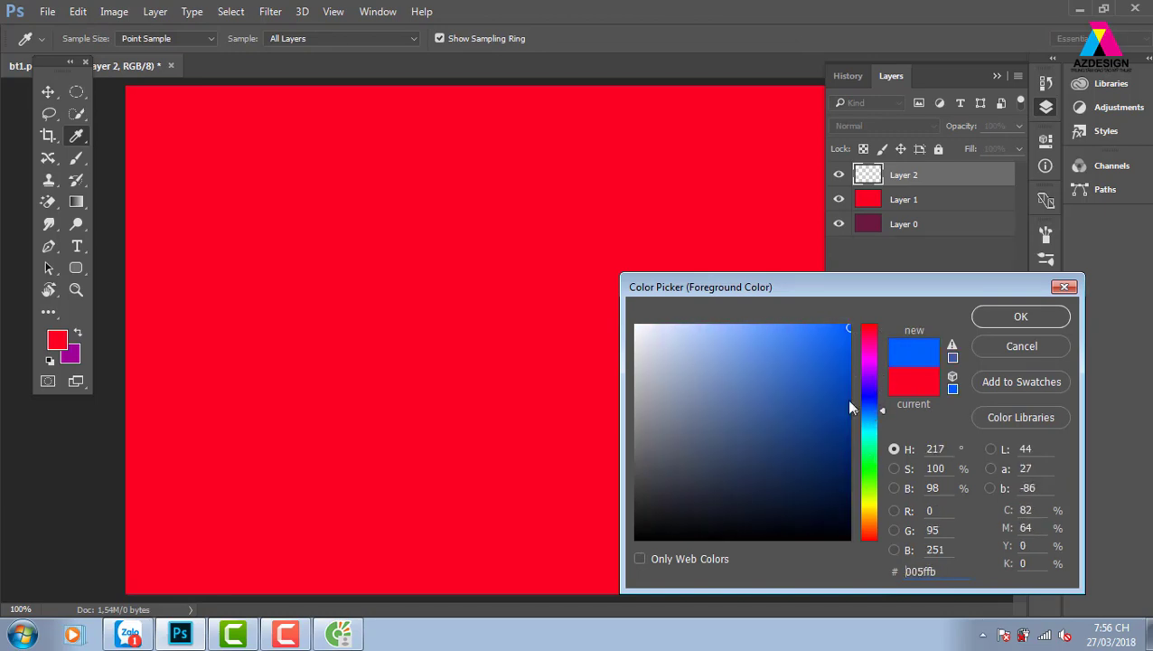
{"action": "left_click", "coordinate": [994, 324]}
{"action": "key", "text": "alt+BackSpace"}
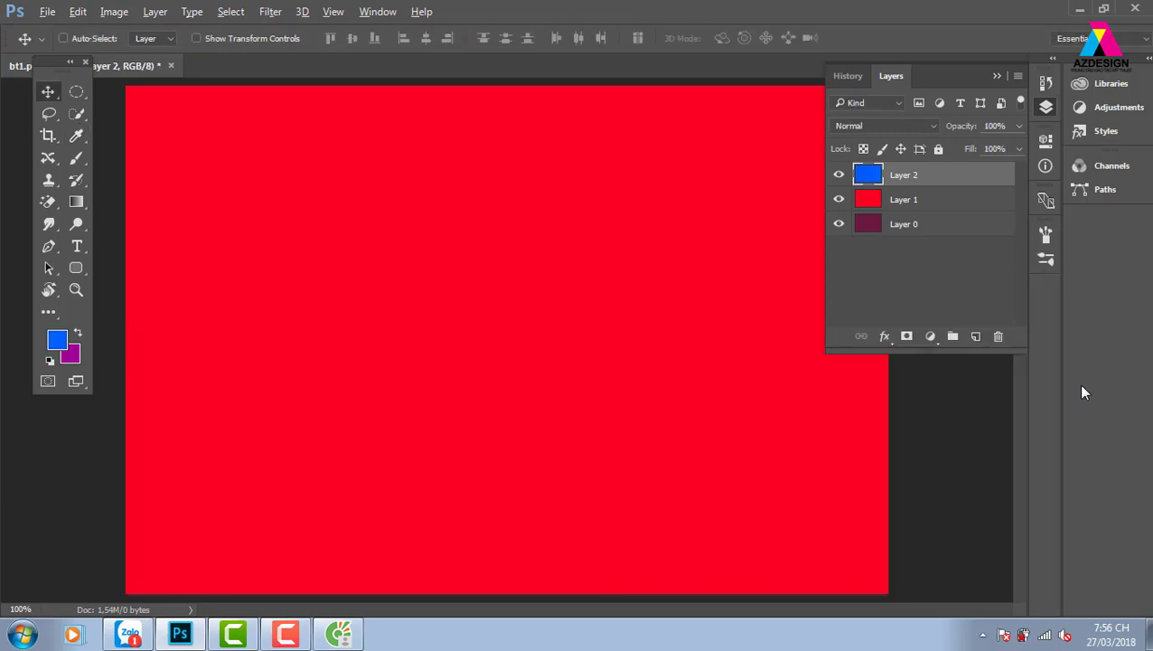
- Add Layer 3 above it and fill it with yellow
{"action": "left_click", "coordinate": [975, 335]}
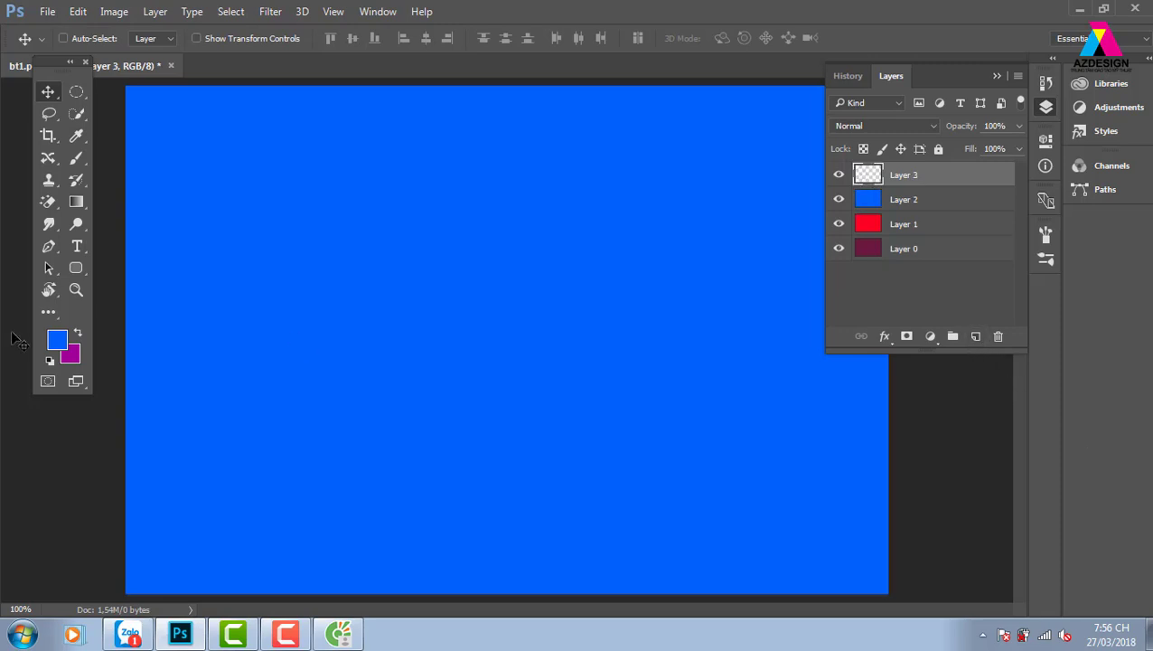
{"action": "left_click", "coordinate": [57, 340]}
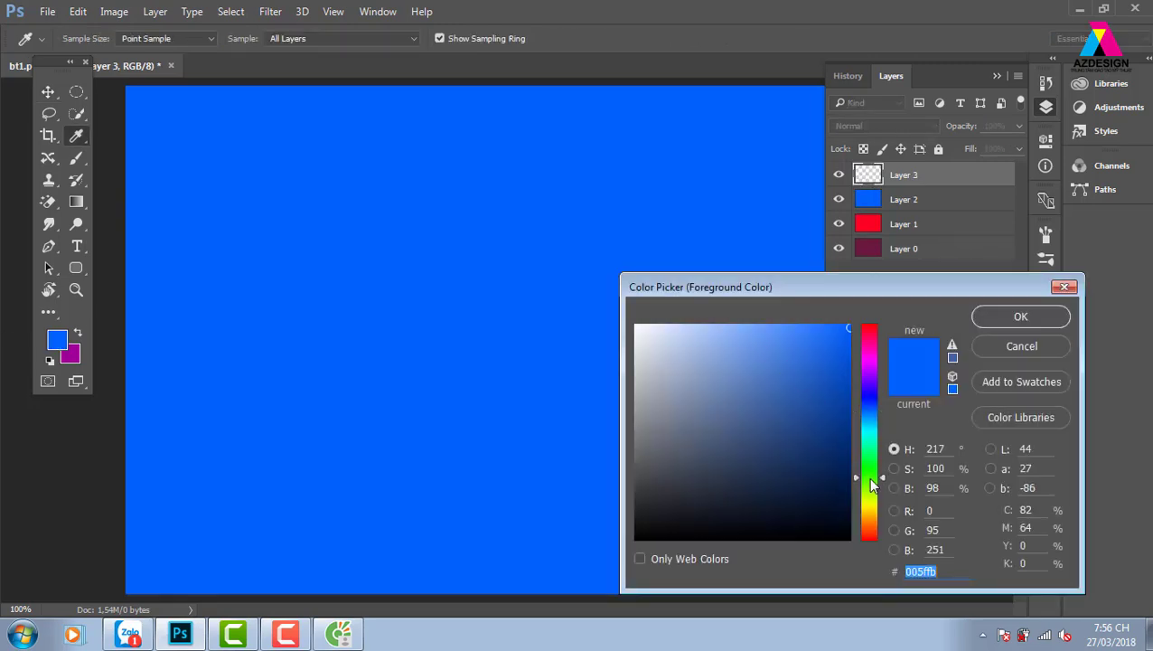
{"action": "left_click_drag", "start_coordinate": [869, 473], "coordinate": [872, 511]}
{"action": "left_click_drag", "start_coordinate": [846, 368], "coordinate": [847, 331]}
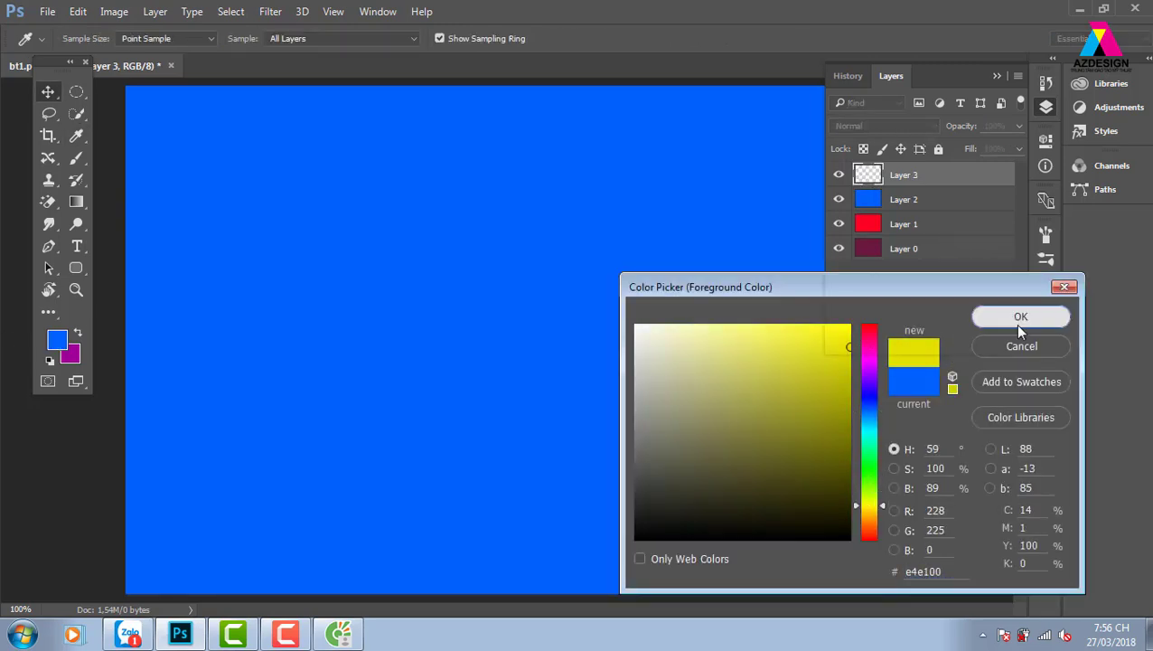
{"action": "left_click", "coordinate": [1018, 327]}
{"action": "key", "text": "v"}
{"action": "key", "text": "alt+BackSpace"}
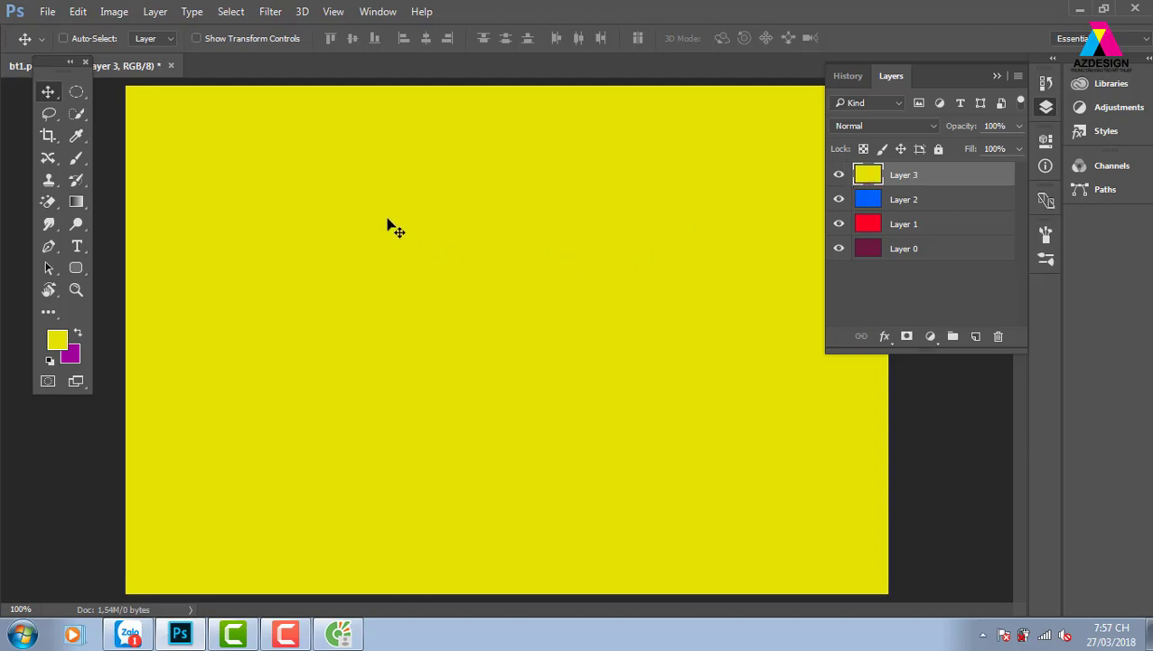
- Try sliding the yellow and blue layers around the canvas with the Move tool
{"action": "mouse_move", "coordinate": [465, 280]}
{"action": "left_mouse_down"}
{"action": "mouse_move", "coordinate": [623, 288]}
{"action": "mouse_move", "coordinate": [345, 218]}
{"action": "mouse_move", "coordinate": [582, 327]}
{"action": "mouse_move", "coordinate": [373, 193]}
{"action": "mouse_move", "coordinate": [403, 408]}
{"action": "mouse_move", "coordinate": [431, 403]}
{"action": "left_mouse_up"}
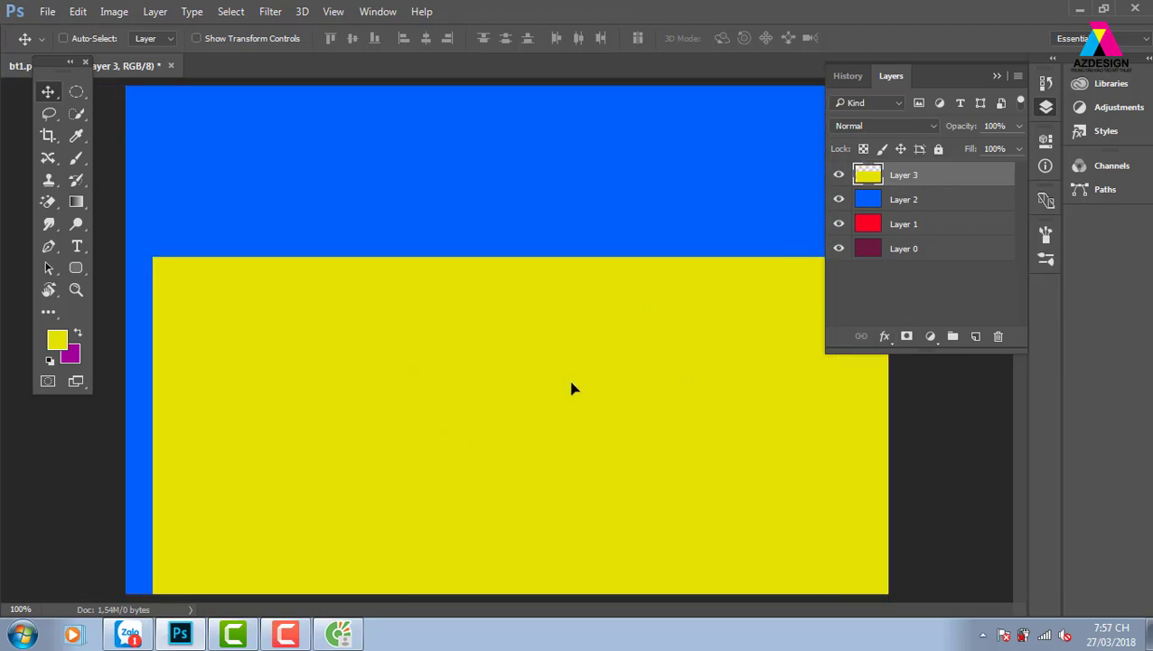
{"action": "mouse_move", "coordinate": [572, 389]}
{"action": "left_mouse_down"}
{"action": "mouse_move", "coordinate": [403, 335]}
{"action": "mouse_move", "coordinate": [512, 173]}
{"action": "mouse_move", "coordinate": [407, 380]}
{"action": "mouse_move", "coordinate": [504, 288]}
{"action": "mouse_move", "coordinate": [422, 264]}
{"action": "left_mouse_up"}
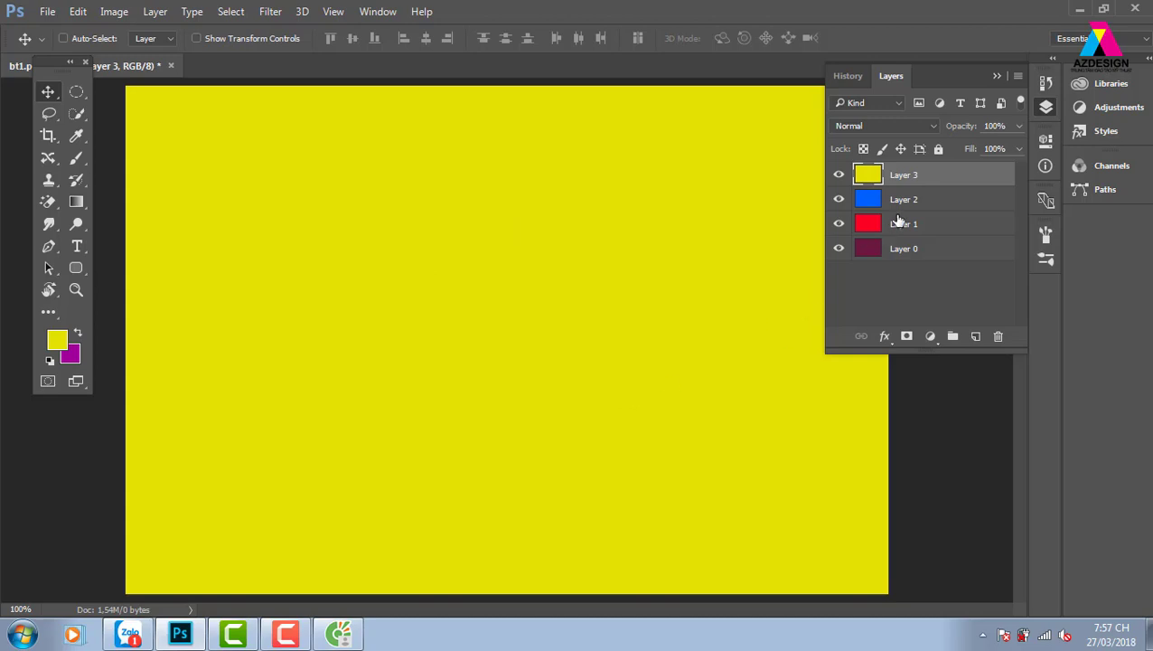
{"action": "left_click", "coordinate": [939, 201]}
{"action": "mouse_move", "coordinate": [488, 283]}
{"action": "left_mouse_down"}
{"action": "mouse_move", "coordinate": [571, 303]}
{"action": "mouse_move", "coordinate": [430, 312]}
{"action": "mouse_move", "coordinate": [658, 190]}
{"action": "mouse_move", "coordinate": [522, 436]}
{"action": "mouse_move", "coordinate": [615, 216]}
{"action": "mouse_move", "coordinate": [543, 458]}
{"action": "mouse_move", "coordinate": [671, 342]}
{"action": "mouse_move", "coordinate": [579, 350]}
{"action": "mouse_move", "coordinate": [458, 488]}
{"action": "left_mouse_up"}
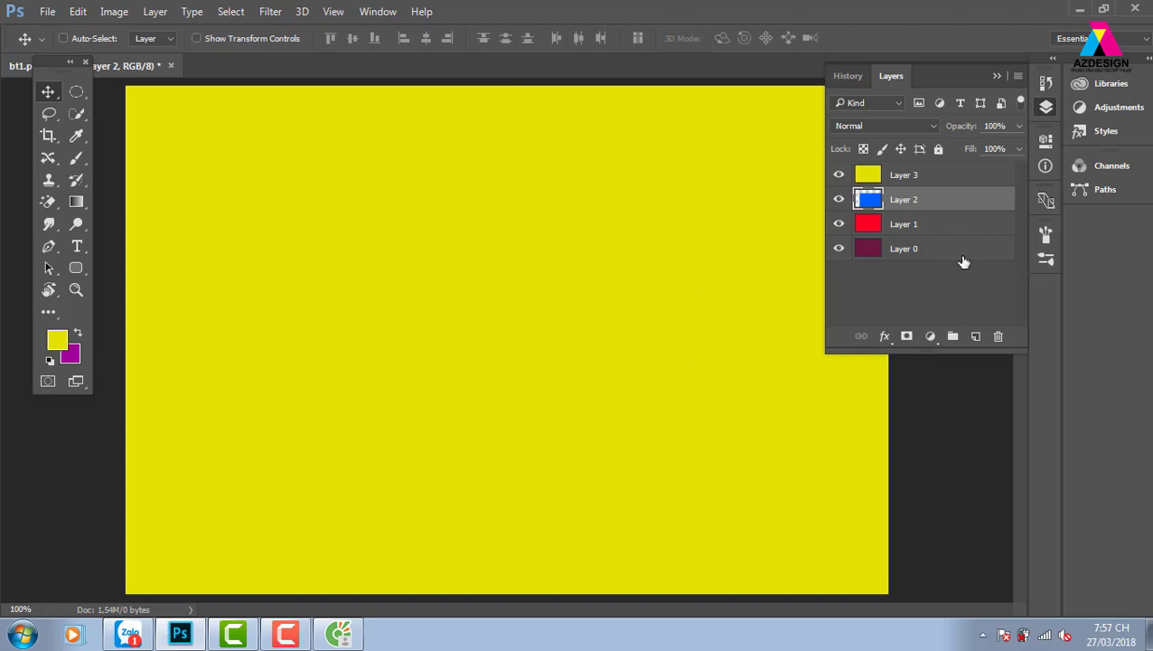
- Shift the yellow, blue, red and maroon layers down-right in turn into a staggered stack
{"action": "left_click", "coordinate": [932, 174]}
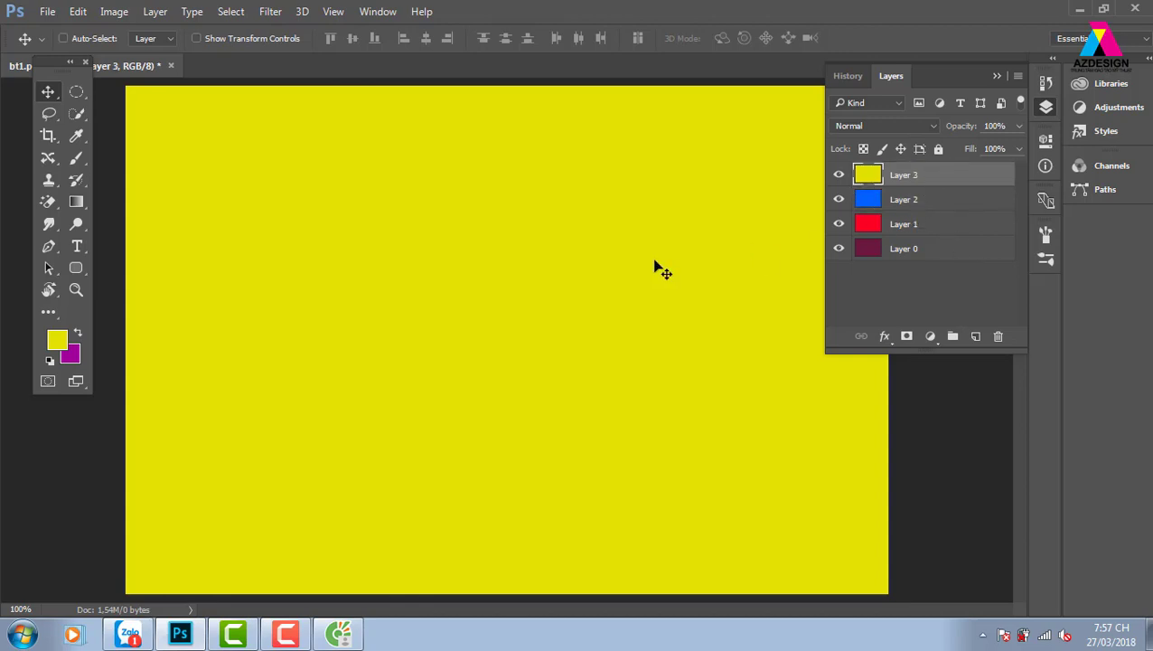
{"action": "left_click_drag", "start_coordinate": [411, 217], "coordinate": [701, 383]}
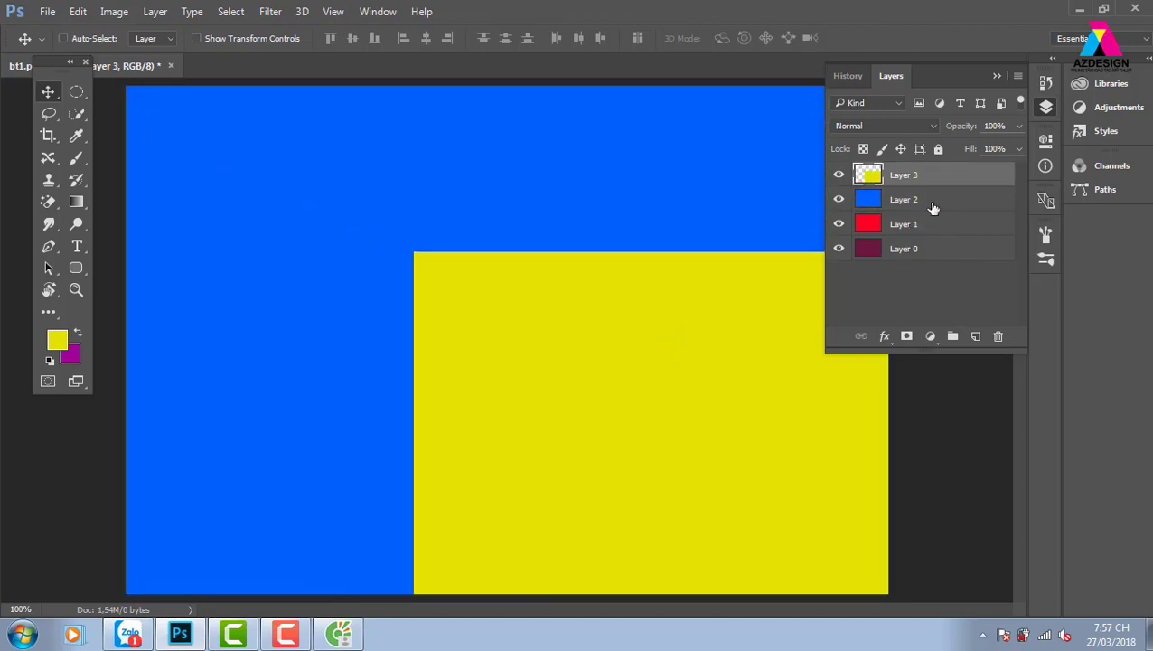
{"action": "left_click", "coordinate": [933, 201]}
{"action": "mouse_move", "coordinate": [394, 224]}
{"action": "left_mouse_down"}
{"action": "mouse_move", "coordinate": [512, 218]}
{"action": "mouse_move", "coordinate": [434, 287]}
{"action": "mouse_move", "coordinate": [553, 293]}
{"action": "left_mouse_up"}
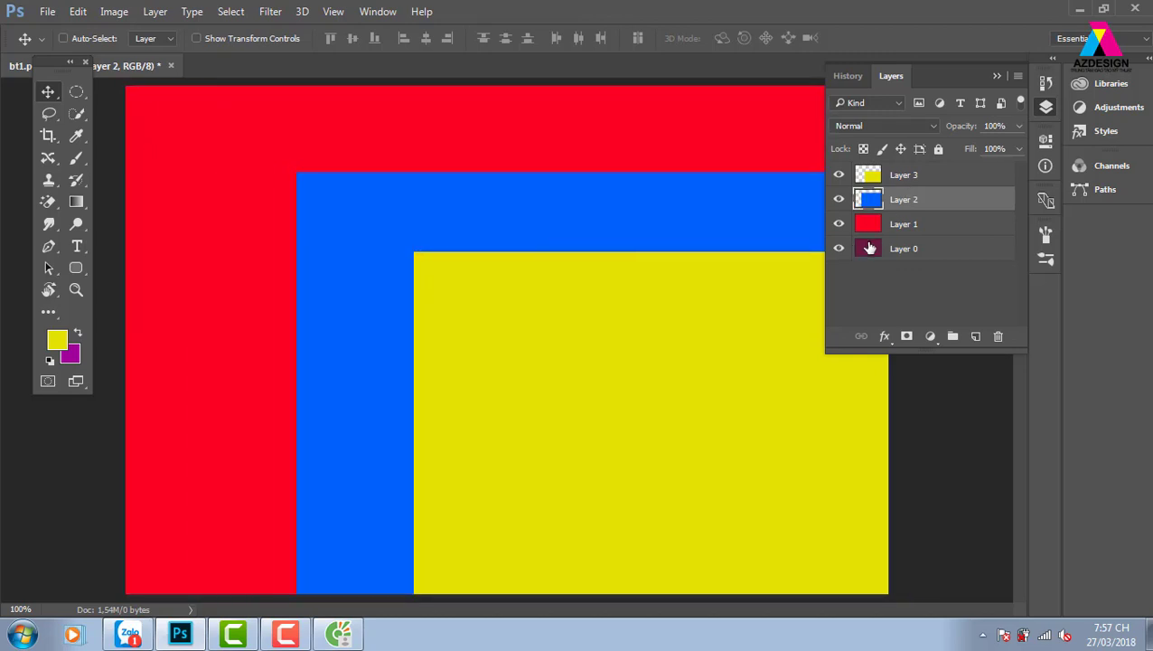
{"action": "left_click", "coordinate": [957, 226]}
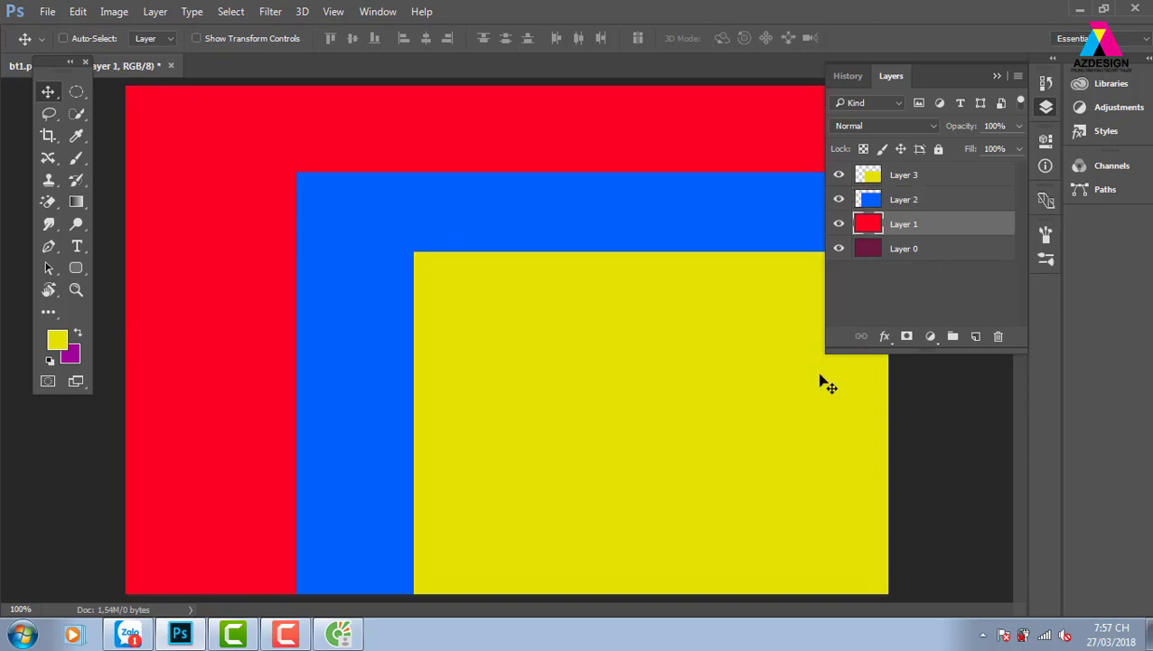
{"action": "left_click_drag", "start_coordinate": [407, 110], "coordinate": [452, 347]}
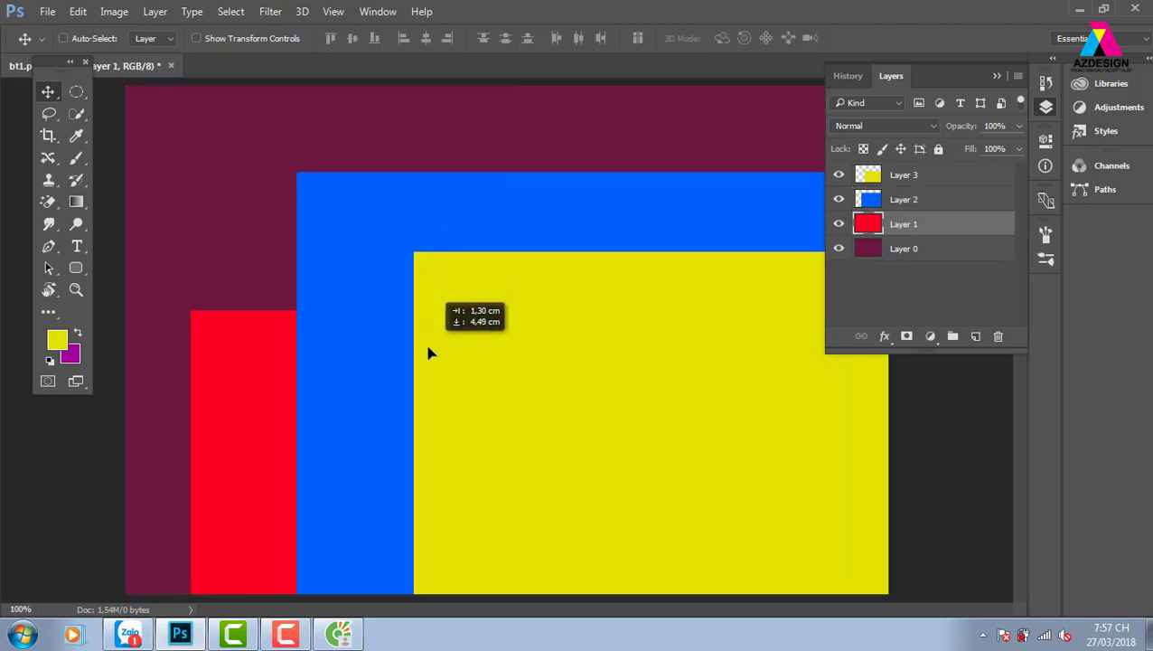
{"action": "left_click", "coordinate": [941, 251]}
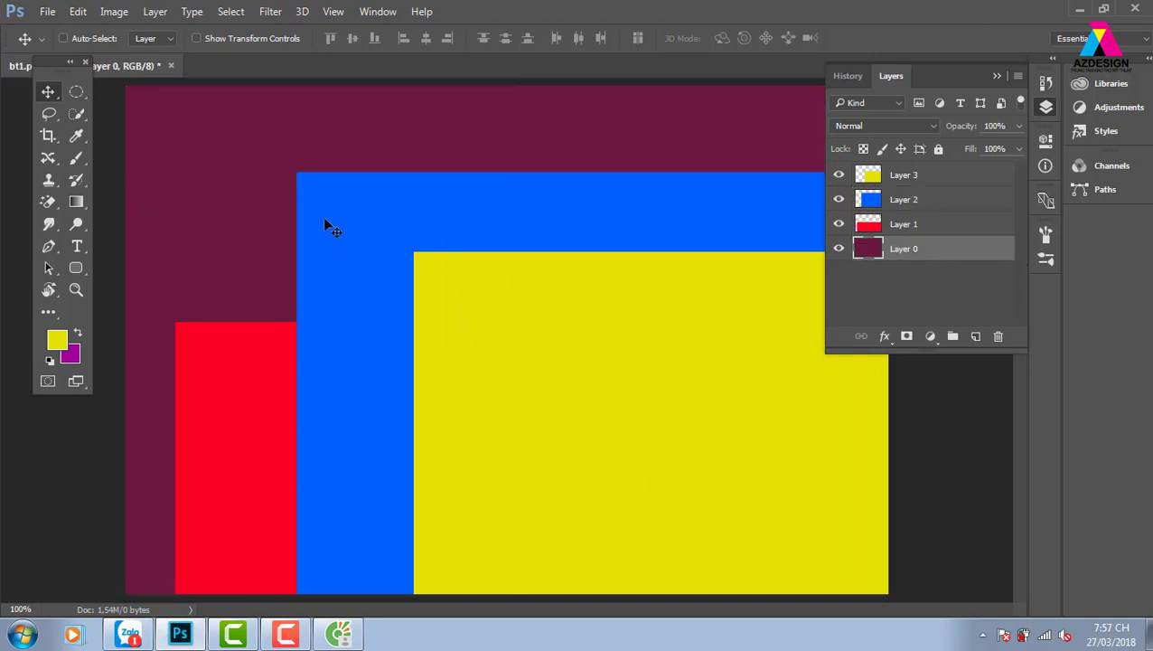
{"action": "mouse_move", "coordinate": [433, 232]}
{"action": "left_mouse_down"}
{"action": "mouse_move", "coordinate": [452, 264]}
{"action": "mouse_move", "coordinate": [468, 171]}
{"action": "left_mouse_up"}
- Undo the maroon layer's move, then reposition yellow Layer 3 slightly higher over the blue
{"action": "key", "text": "ctrl+z"}
{"action": "left_click", "coordinate": [945, 180]}
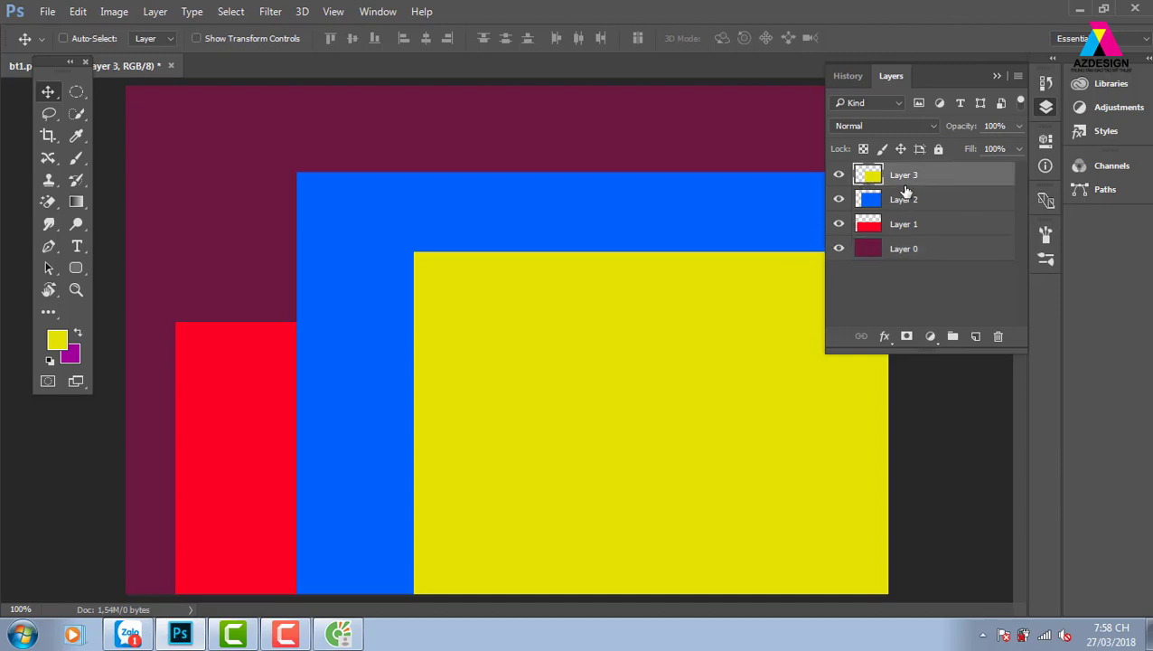
{"action": "left_click_drag", "start_coordinate": [572, 321], "coordinate": [578, 326]}
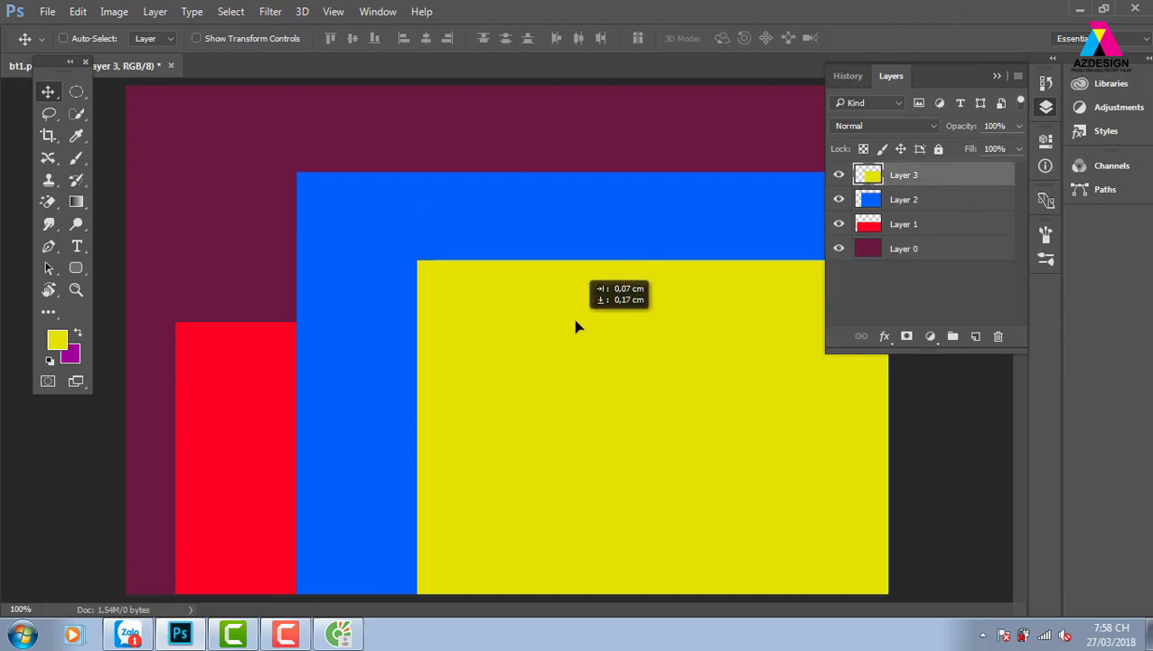
{"action": "mouse_move", "coordinate": [409, 233]}
{"action": "left_mouse_down"}
{"action": "mouse_move", "coordinate": [333, 295]}
{"action": "mouse_move", "coordinate": [399, 277]}
{"action": "left_mouse_up"}
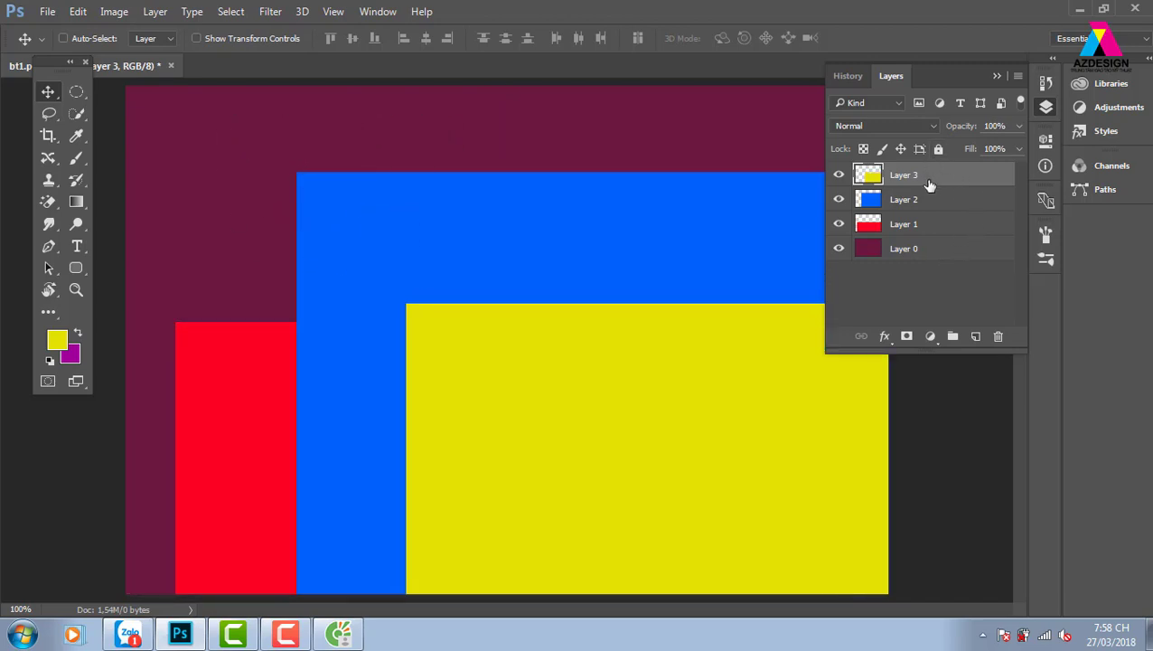
{"action": "mouse_move", "coordinate": [644, 419]}
{"action": "left_mouse_down"}
{"action": "mouse_move", "coordinate": [468, 337]}
{"action": "mouse_move", "coordinate": [373, 206]}
{"action": "left_mouse_up"}
{"action": "key", "text": "ctrl+z"}
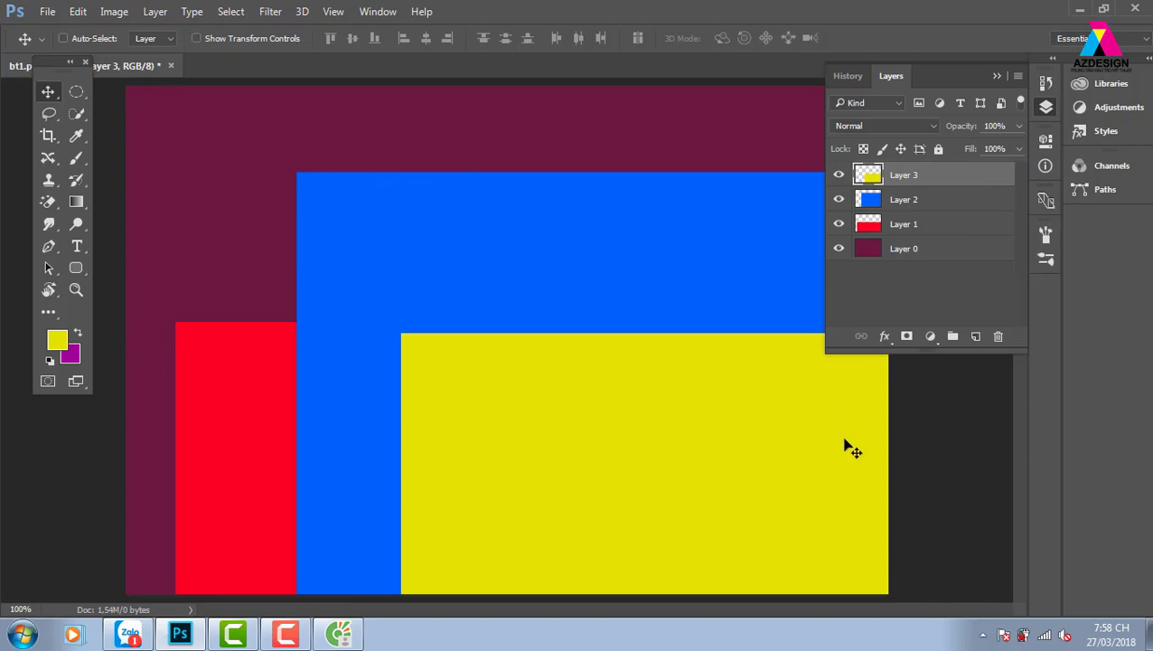
{"action": "mouse_move", "coordinate": [722, 422]}
{"action": "left_mouse_down"}
{"action": "mouse_move", "coordinate": [721, 361]}
{"action": "mouse_move", "coordinate": [731, 360]}
{"action": "left_mouse_up"}
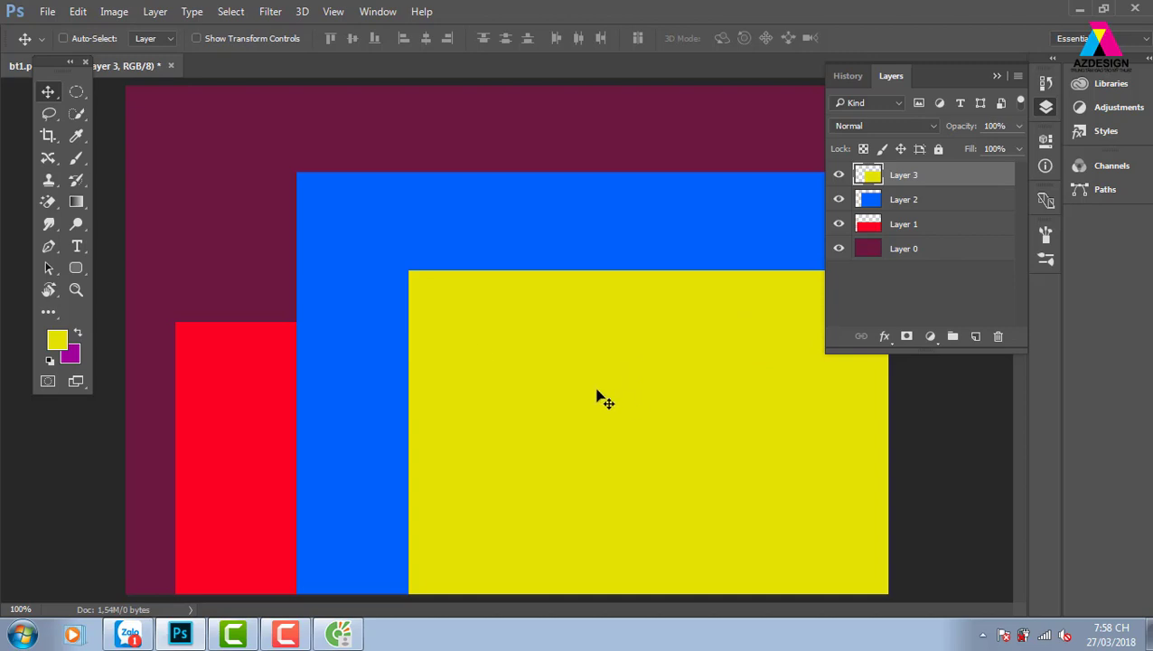
- Right-click several spots on the yellow rectangle to show the Layer 3/2/0 picker list
{"action": "right_click", "coordinate": [540, 304]}
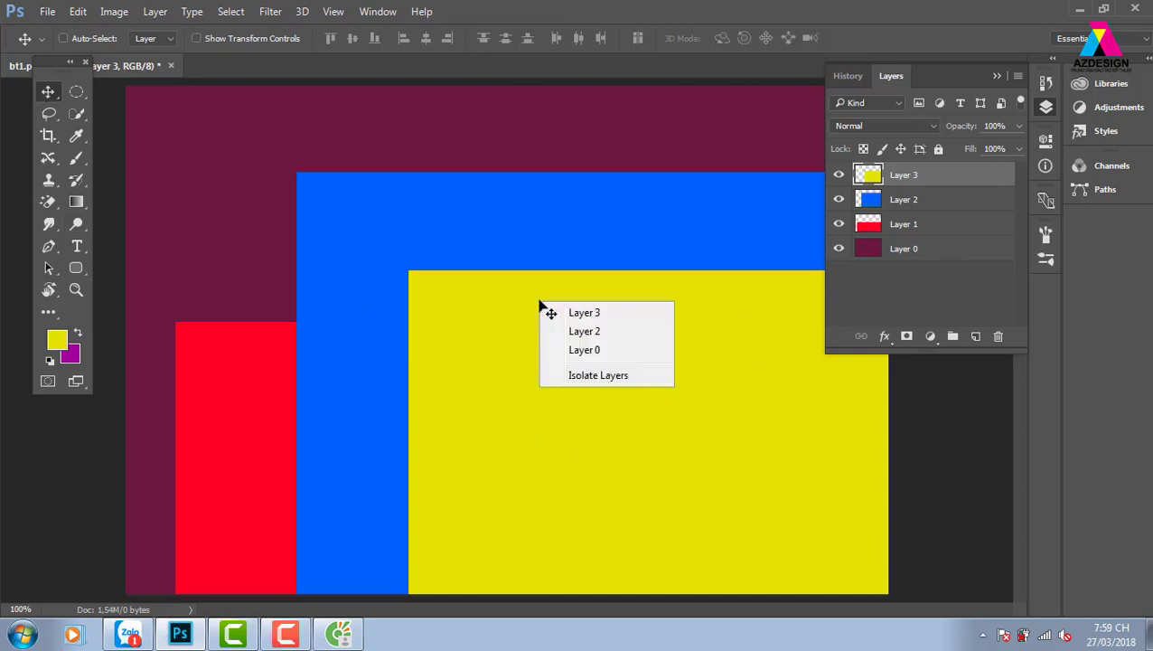
{"action": "left_click", "coordinate": [585, 316]}
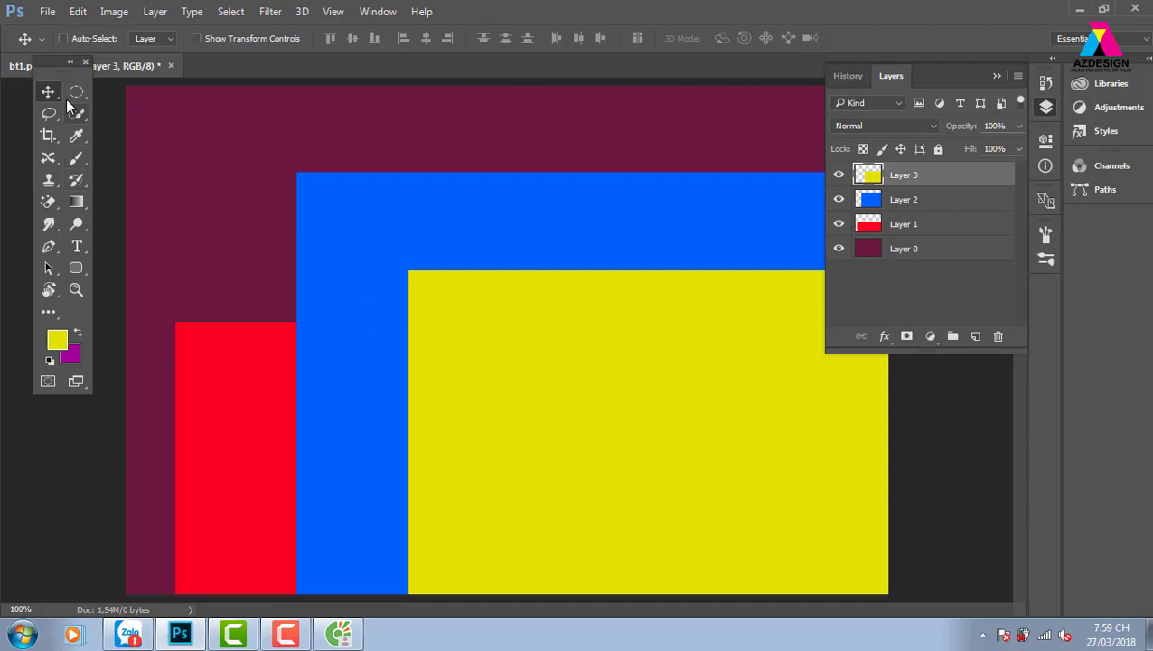
{"action": "right_click", "coordinate": [521, 297]}
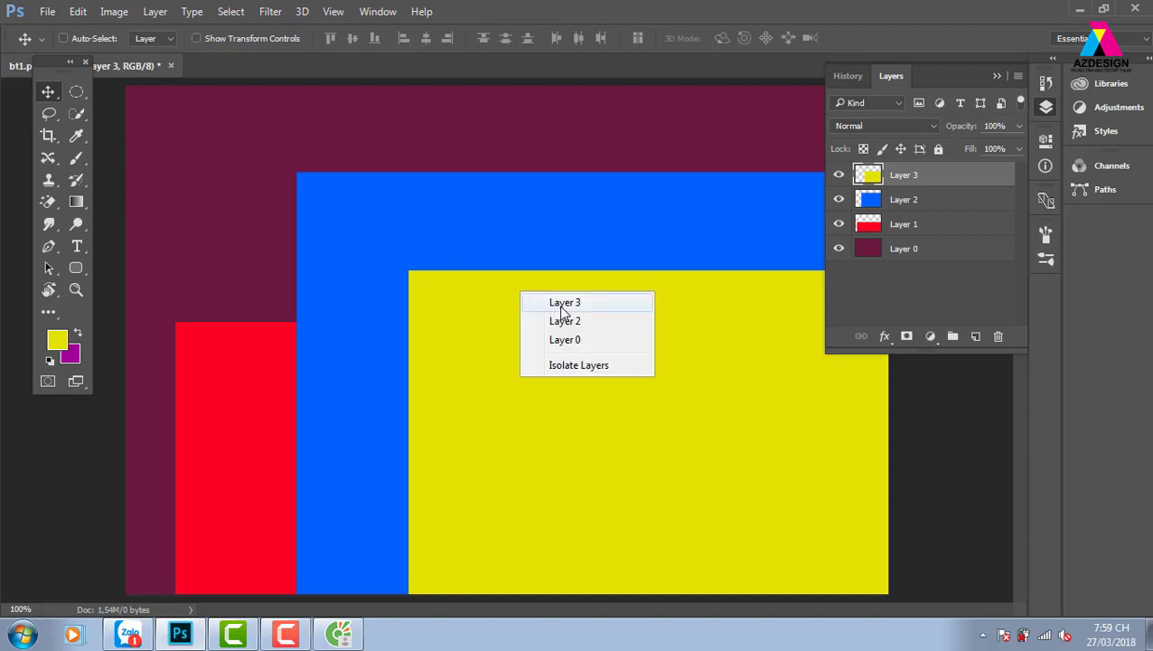
{"action": "left_click", "coordinate": [476, 288]}
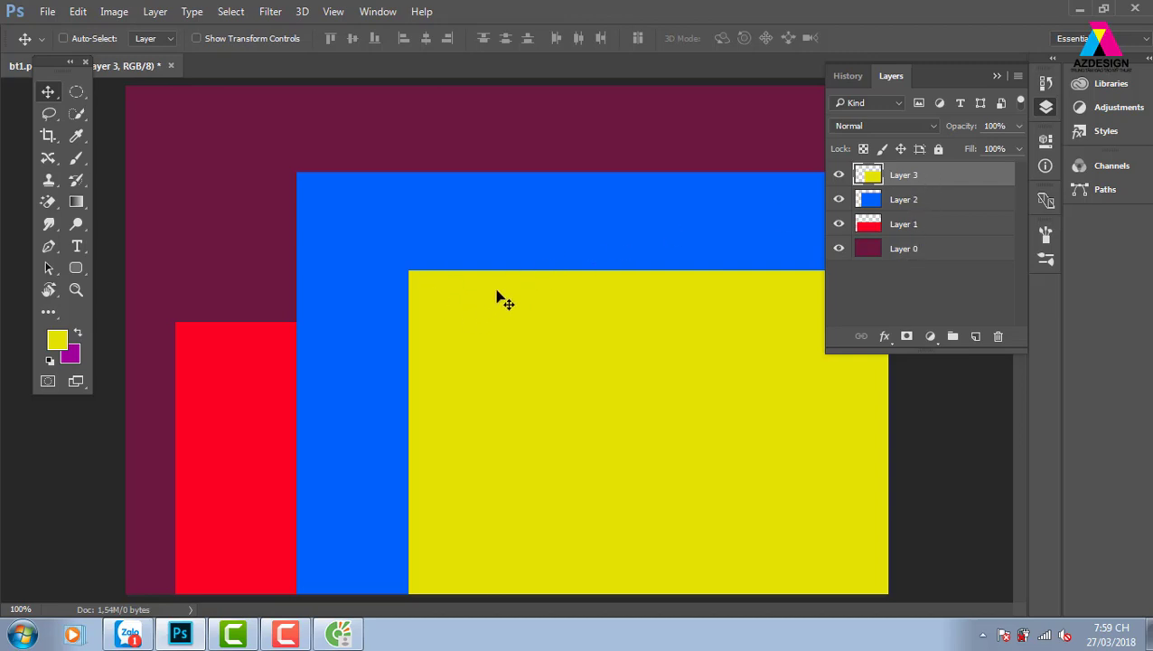
{"action": "right_click", "coordinate": [567, 279]}
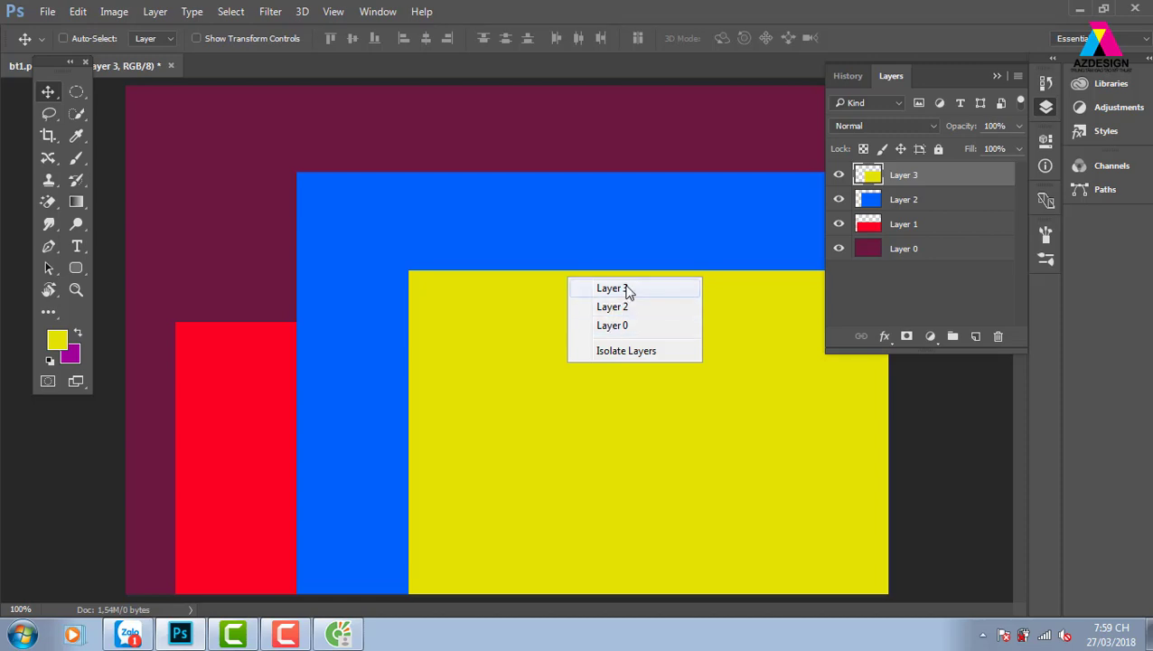
{"action": "left_click", "coordinate": [476, 213]}
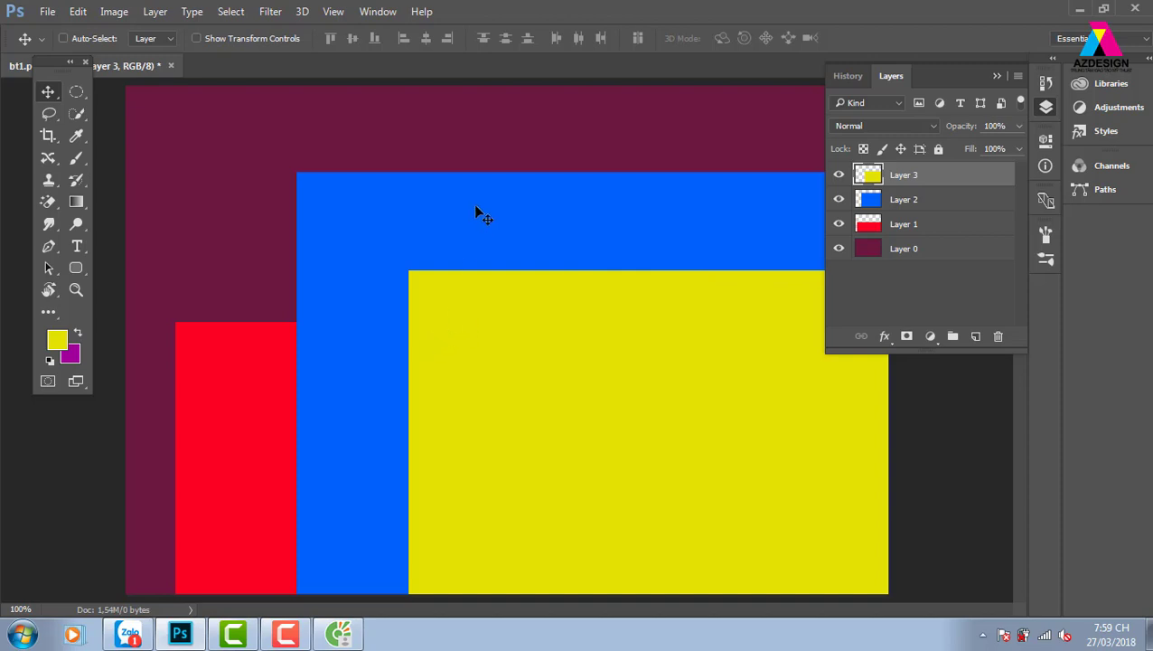
{"action": "right_click", "coordinate": [503, 306]}
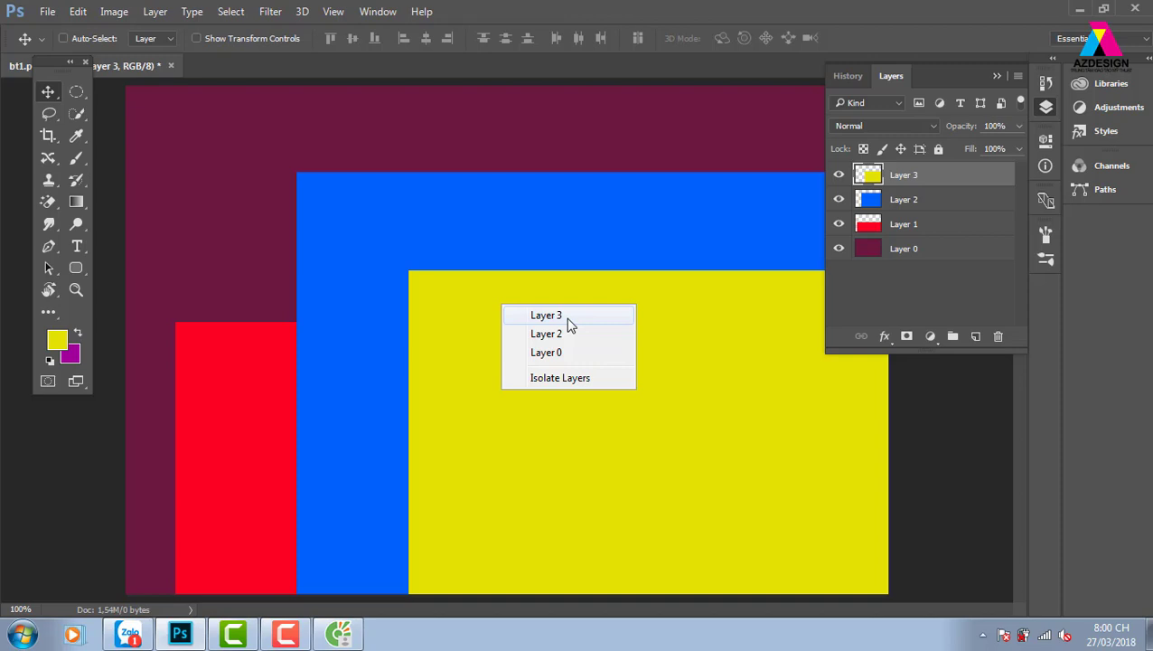
- Pick Layers 3, 2, 1 and 0 from the canvas layer menu and drag each into place
{"action": "left_click", "coordinate": [569, 324]}
{"action": "mouse_move", "coordinate": [522, 396]}
{"action": "left_mouse_down"}
{"action": "mouse_move", "coordinate": [530, 349]}
{"action": "mouse_move", "coordinate": [499, 400]}
{"action": "left_mouse_up"}
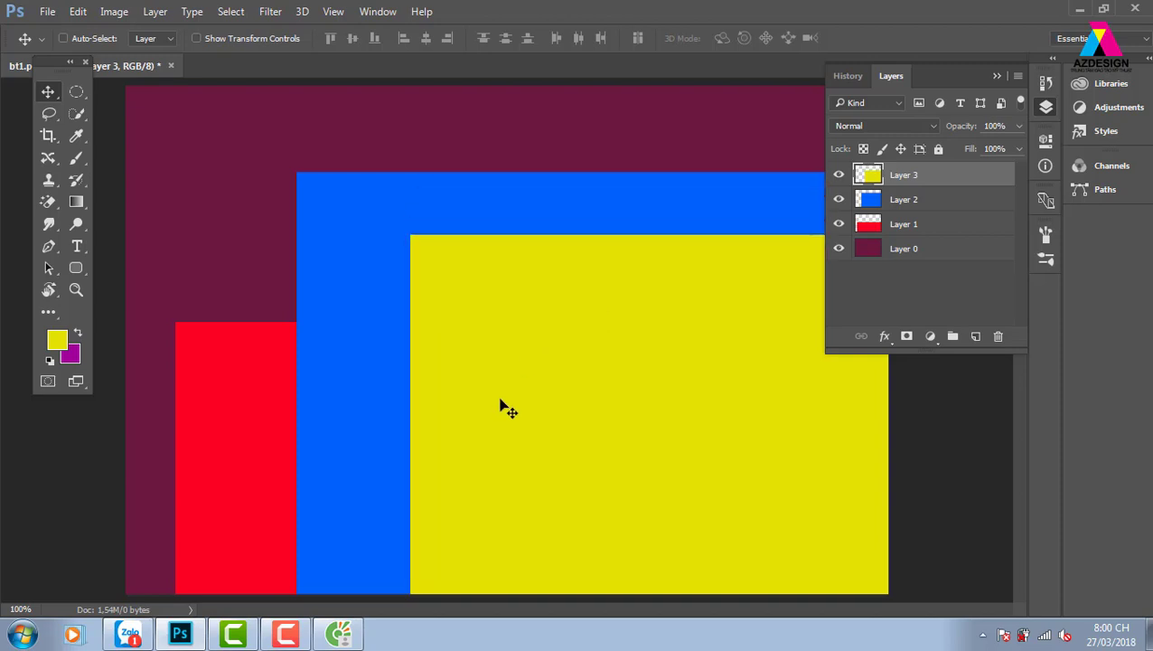
{"action": "right_click", "coordinate": [432, 189]}
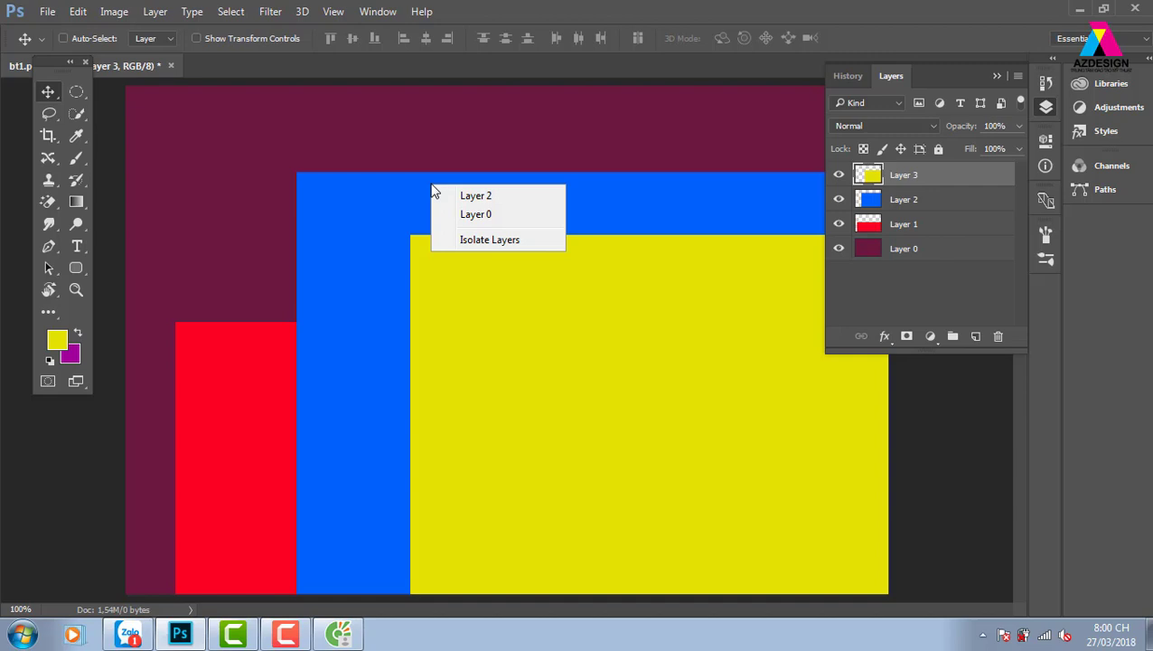
{"action": "left_click", "coordinate": [488, 195]}
{"action": "left_click_drag", "start_coordinate": [434, 209], "coordinate": [420, 190]}
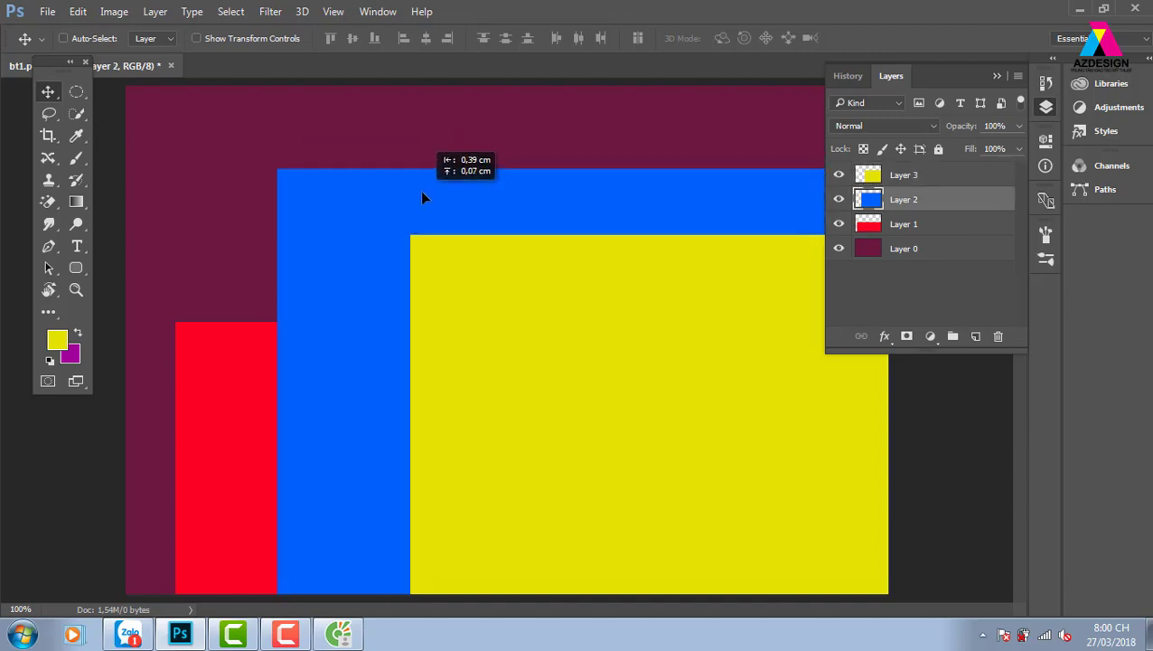
{"action": "right_click", "coordinate": [246, 343]}
{"action": "left_click", "coordinate": [276, 350]}
{"action": "left_click_drag", "start_coordinate": [256, 299], "coordinate": [255, 342]}
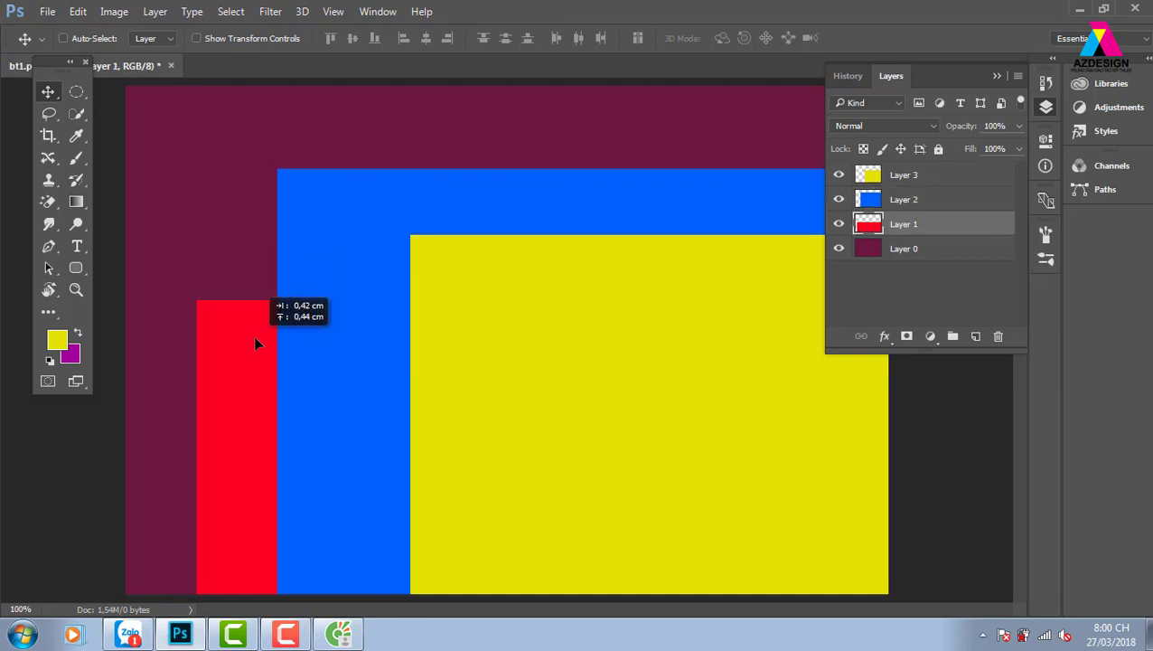
{"action": "right_click", "coordinate": [391, 123]}
{"action": "left_click", "coordinate": [452, 137]}
{"action": "left_click_drag", "start_coordinate": [470, 134], "coordinate": [533, 124]}
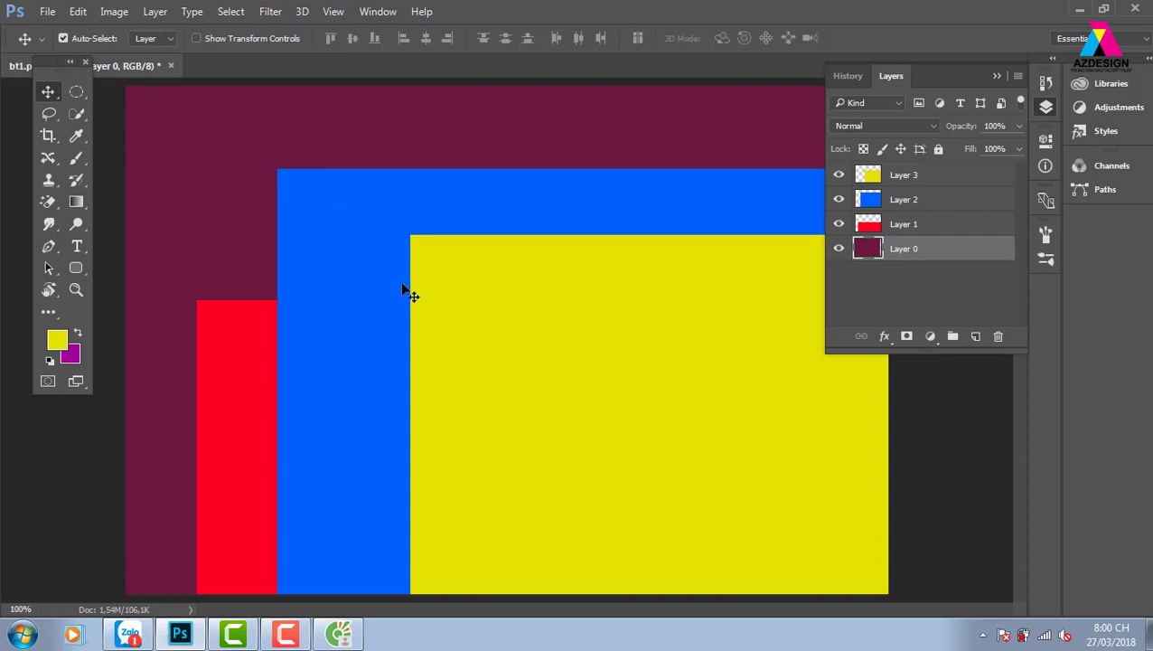
- Nudge the blue and yellow rectangles up and the red rectangle up-left
{"action": "left_click", "coordinate": [370, 191]}
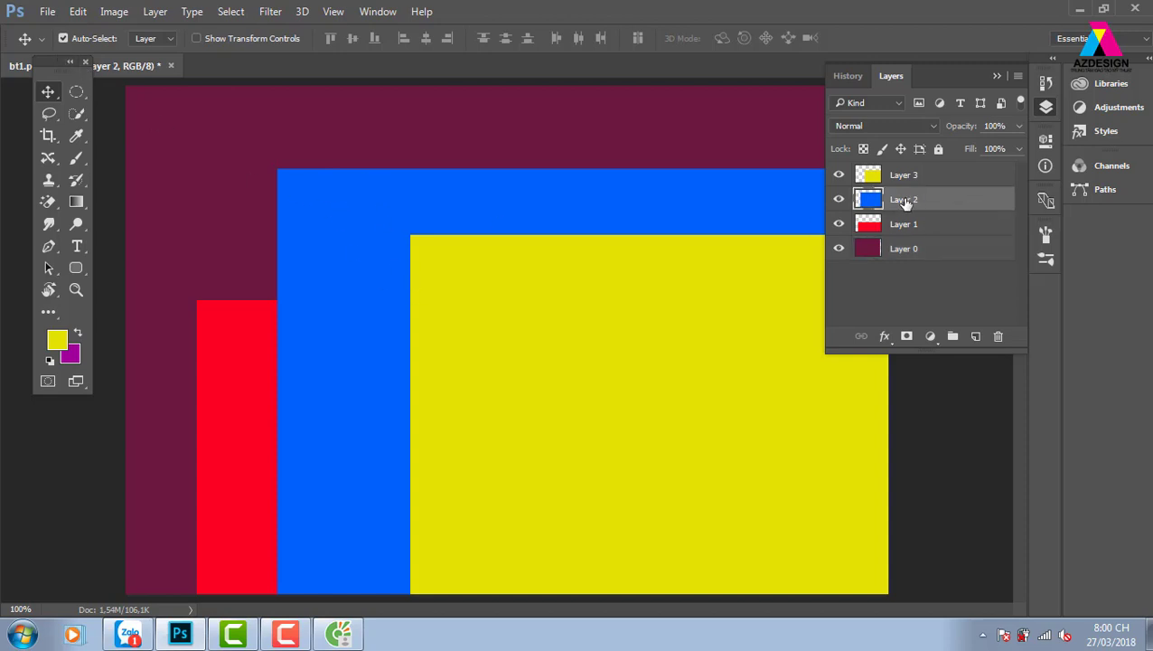
{"action": "left_click_drag", "start_coordinate": [420, 212], "coordinate": [419, 183]}
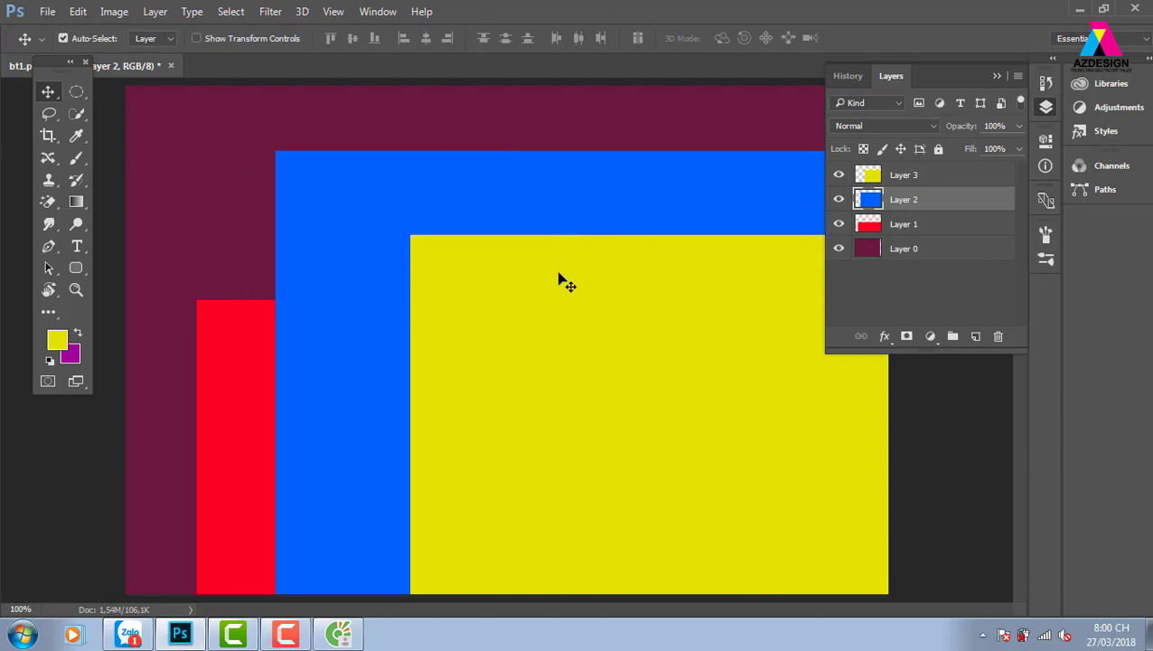
{"action": "left_click", "coordinate": [560, 280]}
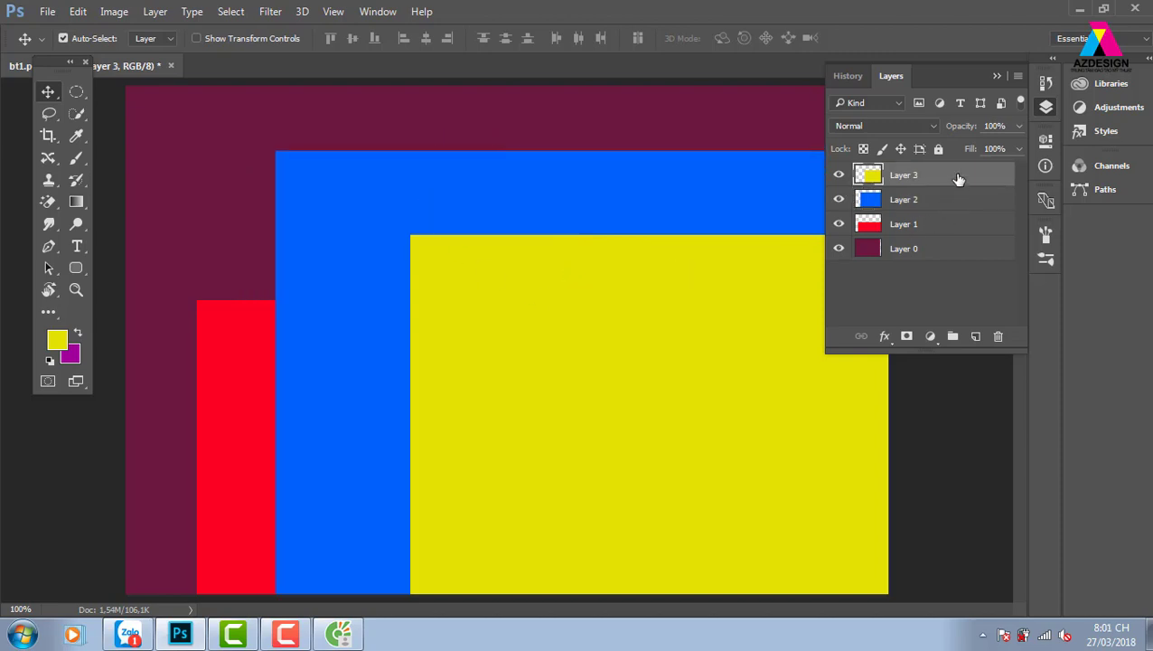
{"action": "left_click_drag", "start_coordinate": [571, 400], "coordinate": [574, 340]}
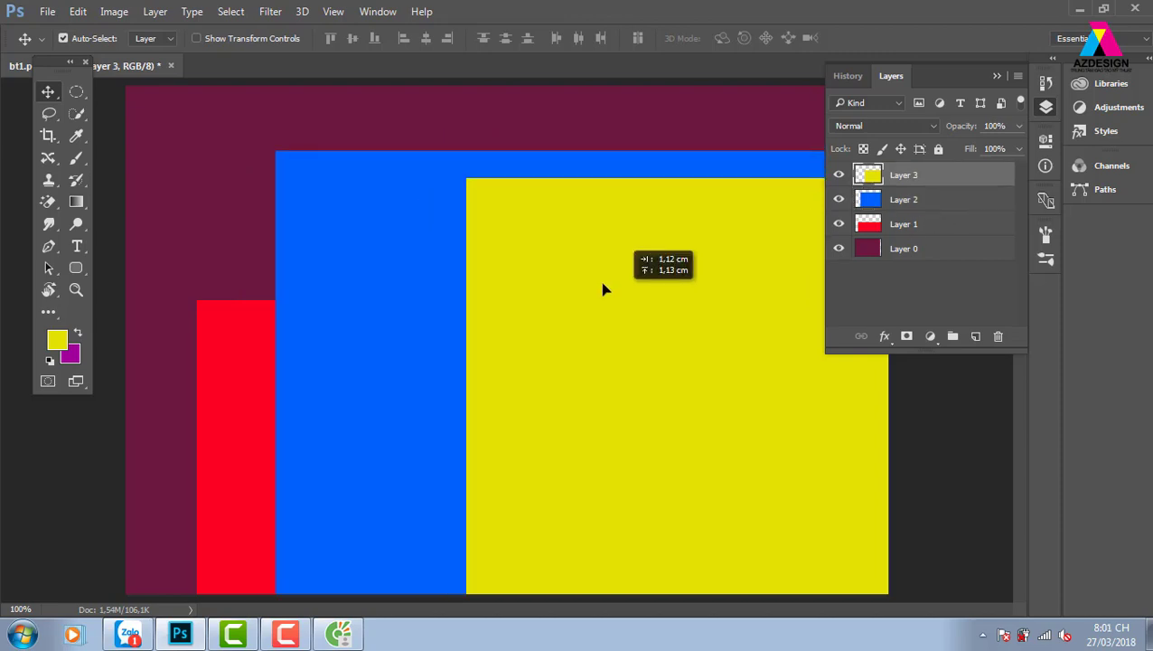
{"action": "left_click", "coordinate": [241, 341]}
{"action": "mouse_move", "coordinate": [239, 308]}
{"action": "left_mouse_down"}
{"action": "mouse_move", "coordinate": [202, 292]}
{"action": "mouse_move", "coordinate": [210, 324]}
{"action": "left_mouse_up"}
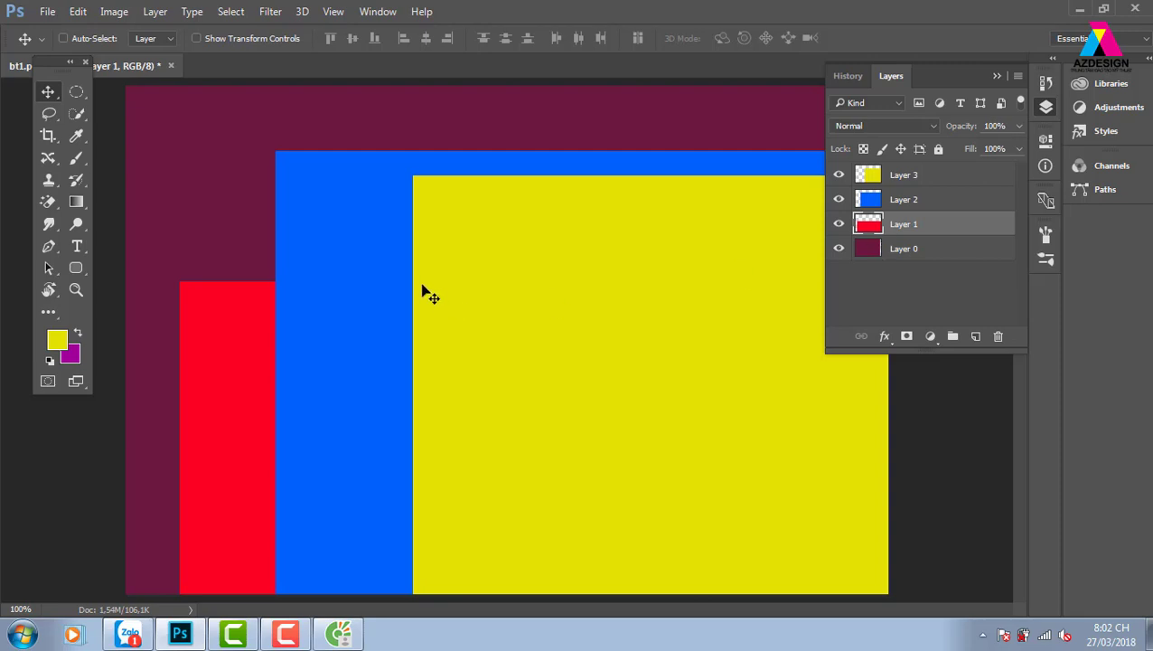
- Move the red rectangle up, then Ctrl-drag to shift yellow and blue slightly and try the maroon base
{"action": "left_click_drag", "start_coordinate": [425, 291], "coordinate": [289, 190]}
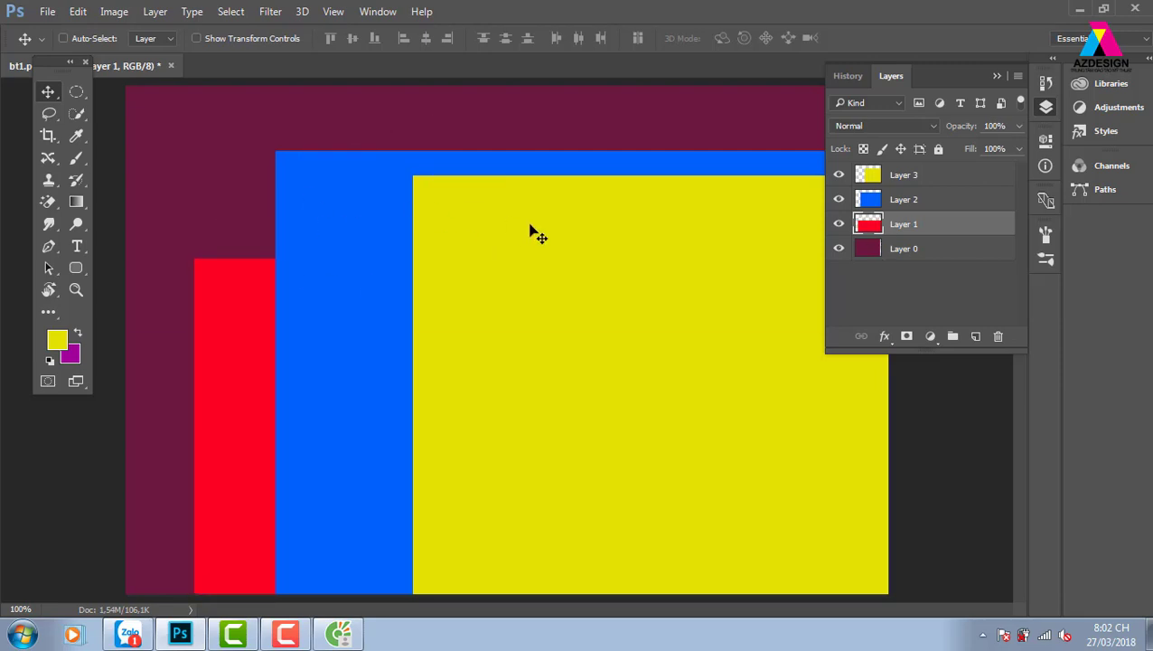
{"action": "key", "text": "ctrl"}
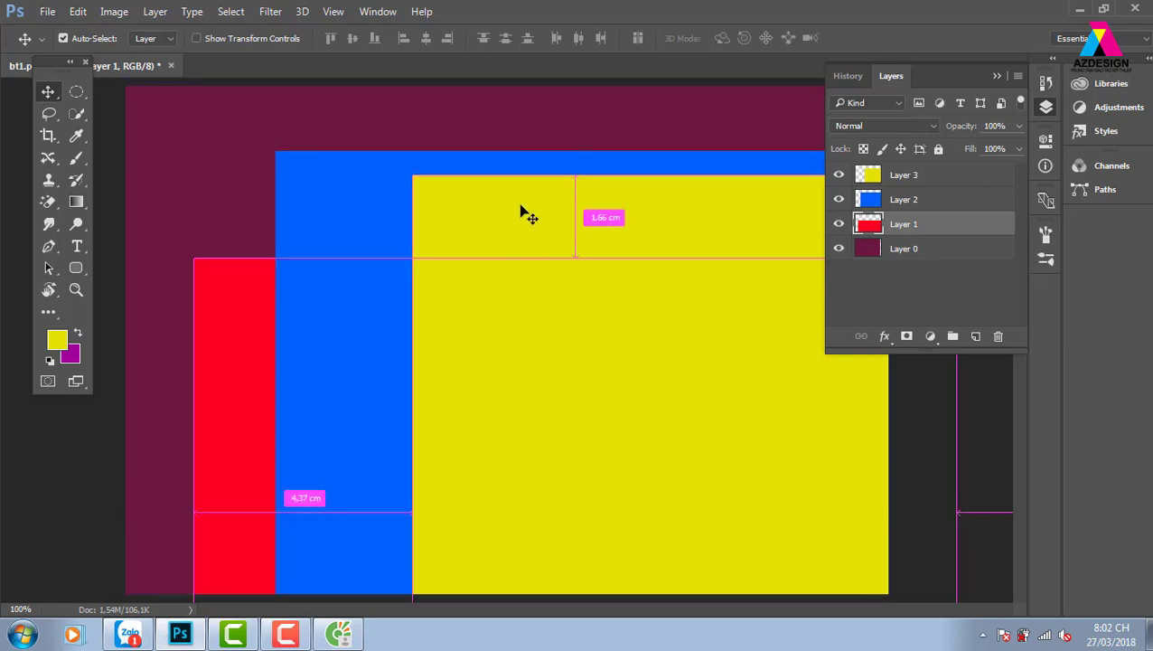
{"action": "mouse_move", "coordinate": [521, 211]}
{"action": "left_mouse_down"}
{"action": "mouse_move", "coordinate": [481, 262]}
{"action": "mouse_move", "coordinate": [529, 239]}
{"action": "left_mouse_up"}
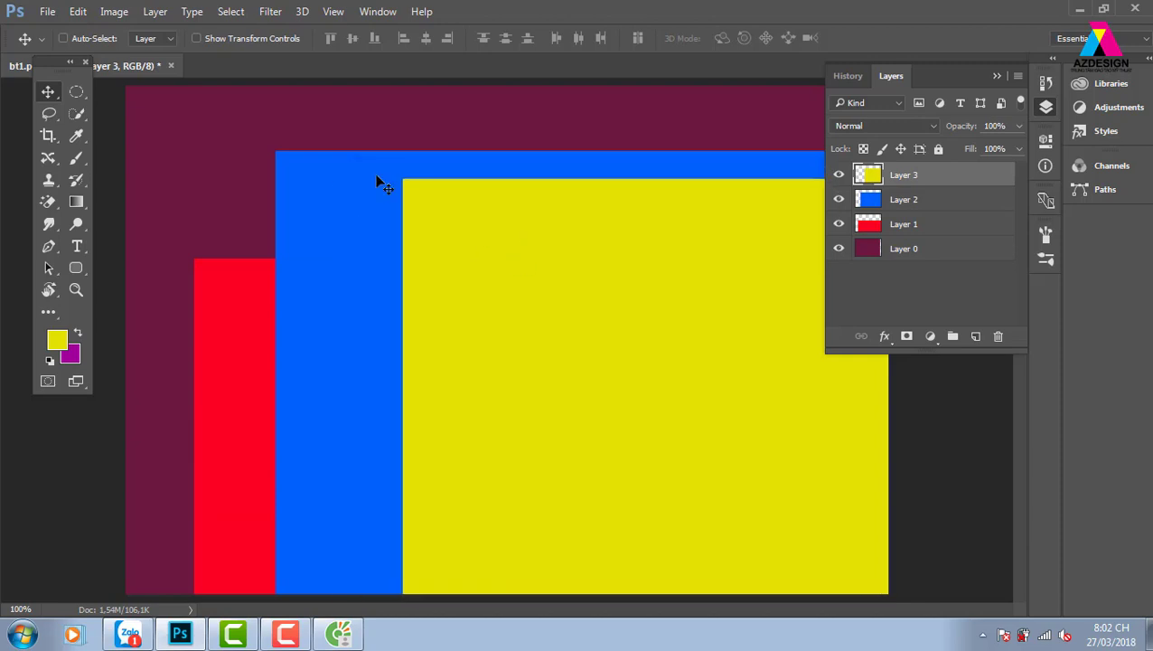
{"action": "left_click_drag", "start_coordinate": [374, 187], "coordinate": [307, 197]}
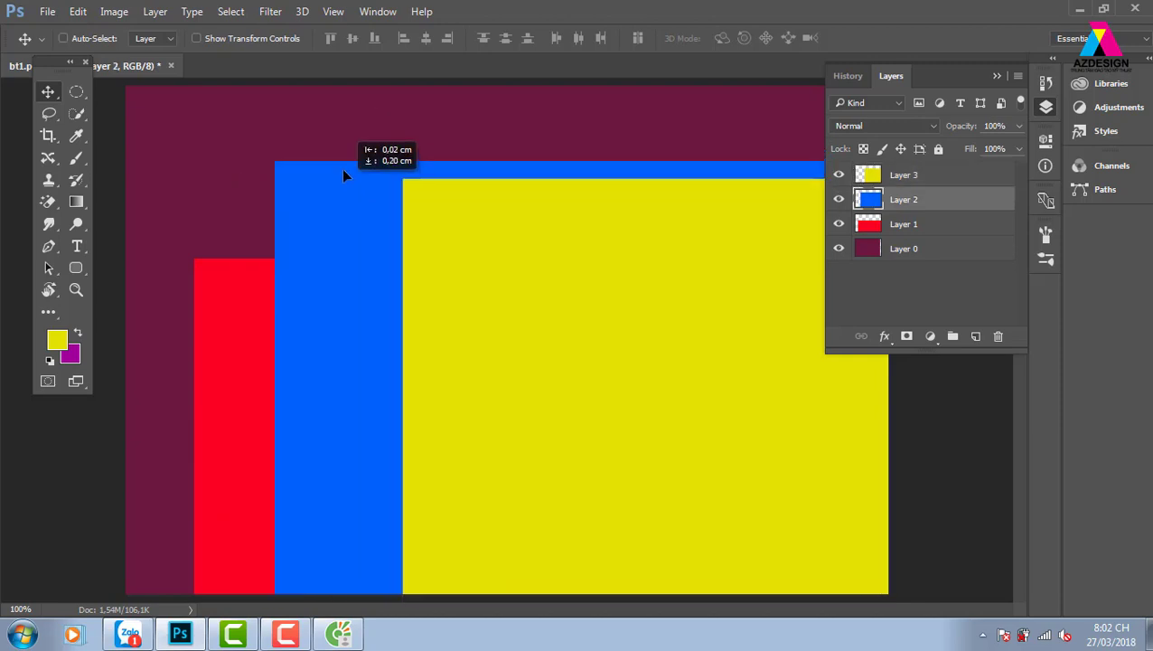
{"action": "left_click_drag", "start_coordinate": [308, 197], "coordinate": [349, 175]}
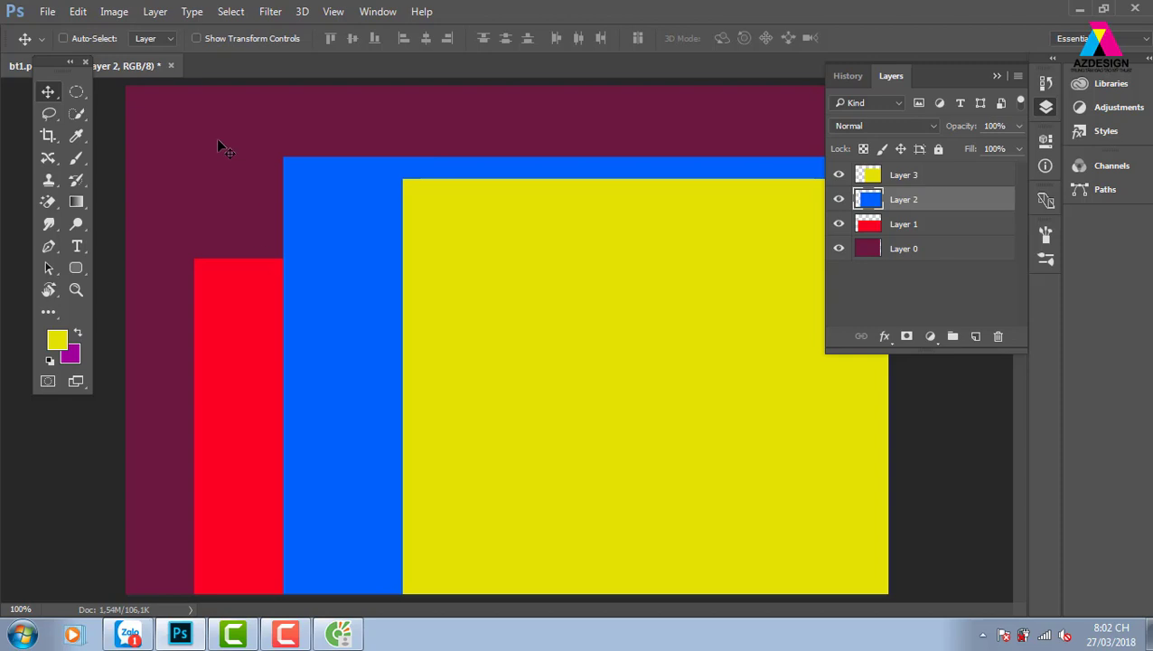
{"action": "mouse_move", "coordinate": [208, 156]}
{"action": "left_mouse_down"}
{"action": "mouse_move", "coordinate": [236, 181]}
{"action": "mouse_move", "coordinate": [235, 162]}
{"action": "left_mouse_up"}
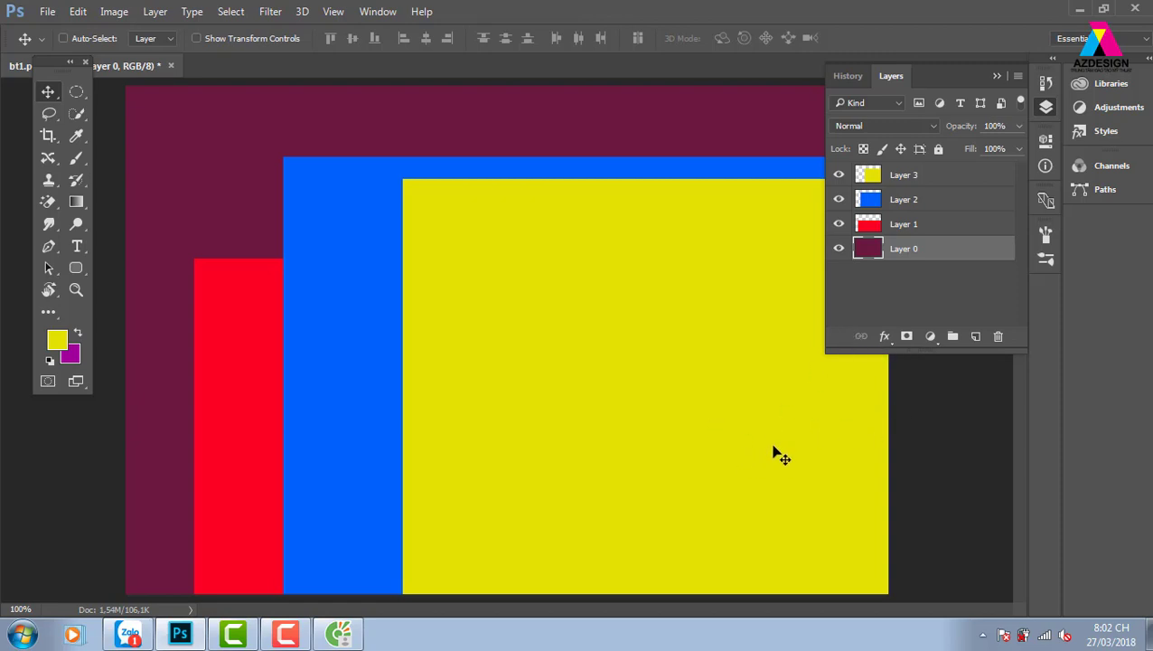
{"action": "left_click", "coordinate": [64, 38]}
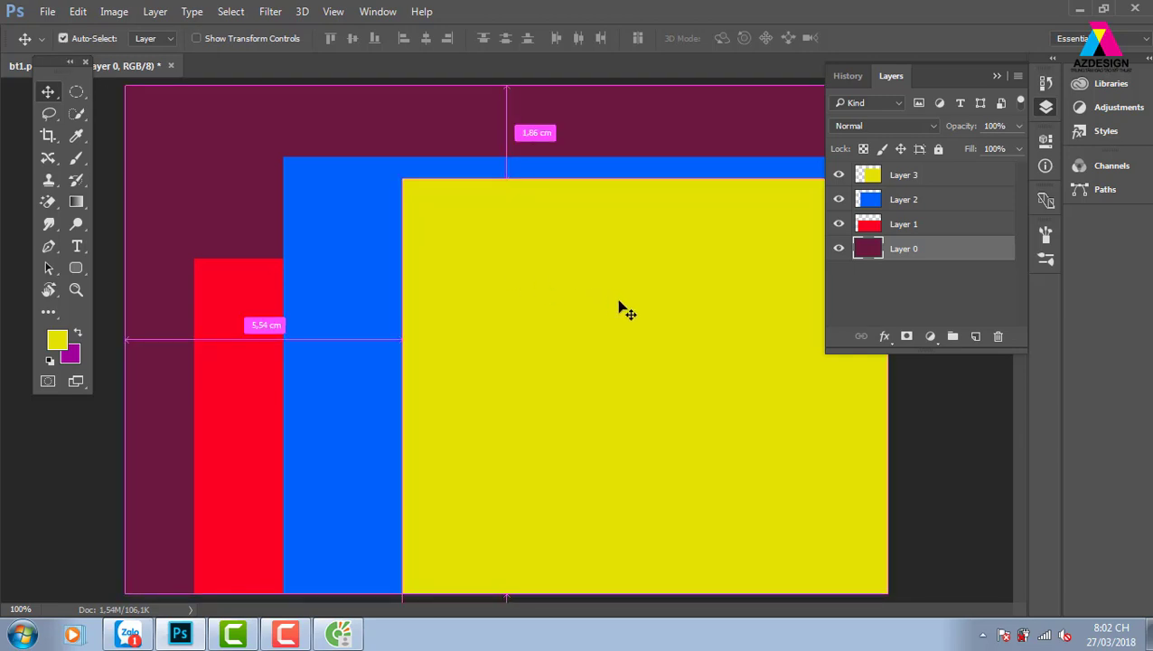
{"action": "key", "text": "ctrl"}
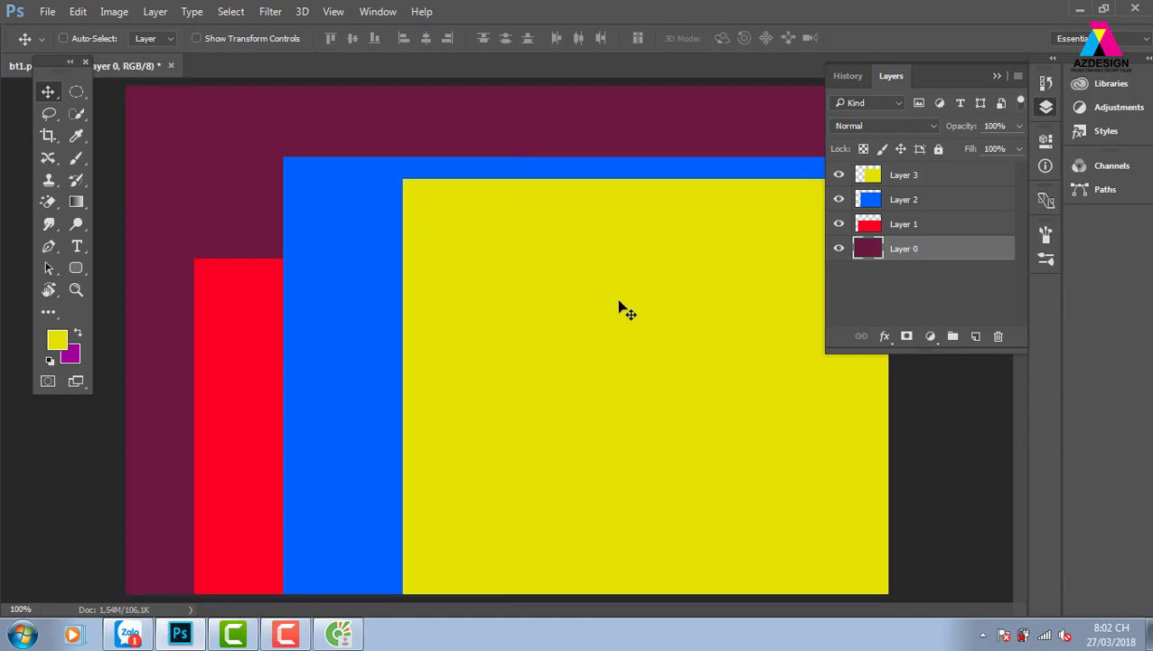
{"action": "key", "text": "ctrl"}
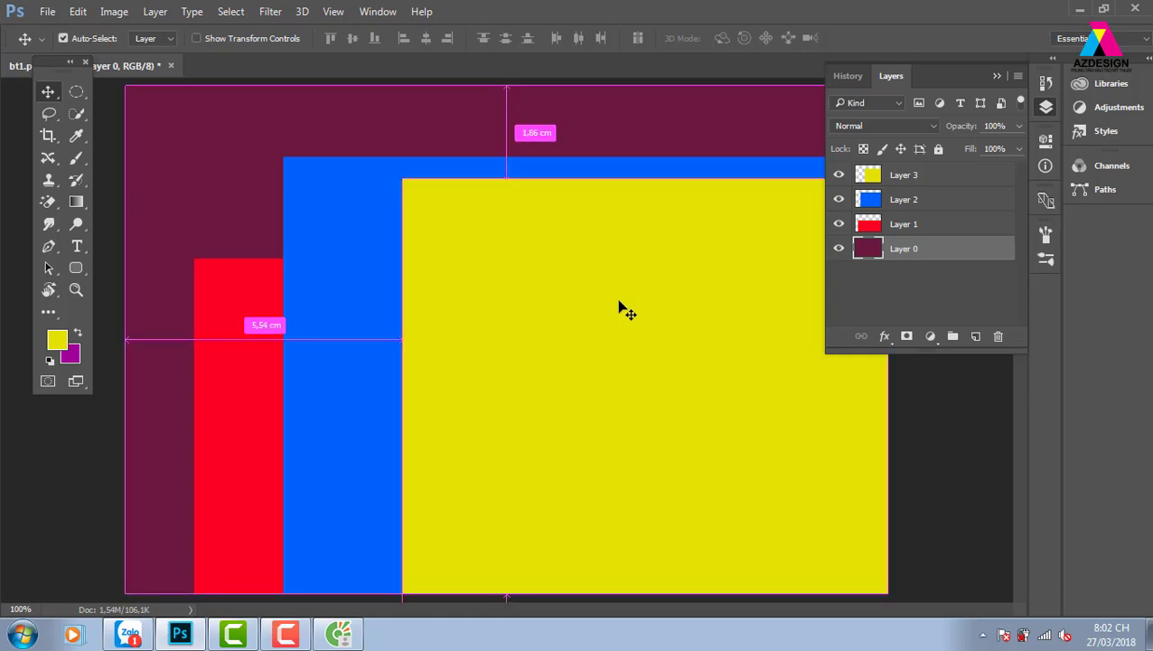
{"action": "key", "text": "ctrl"}
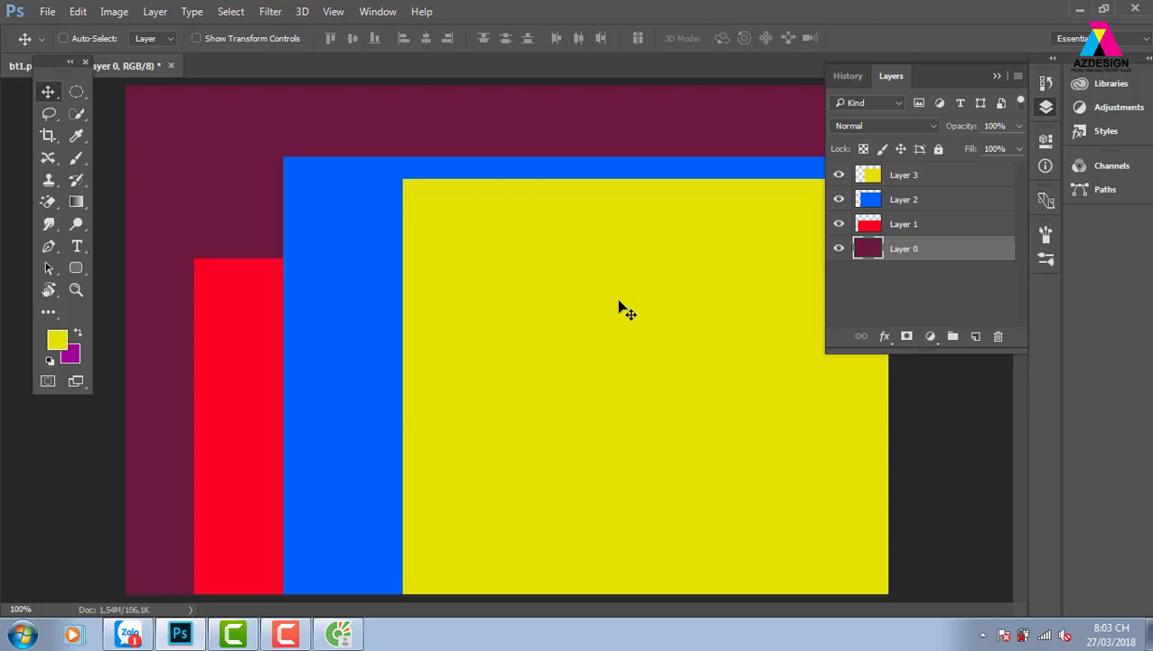
{"action": "key", "text": "ctrl"}
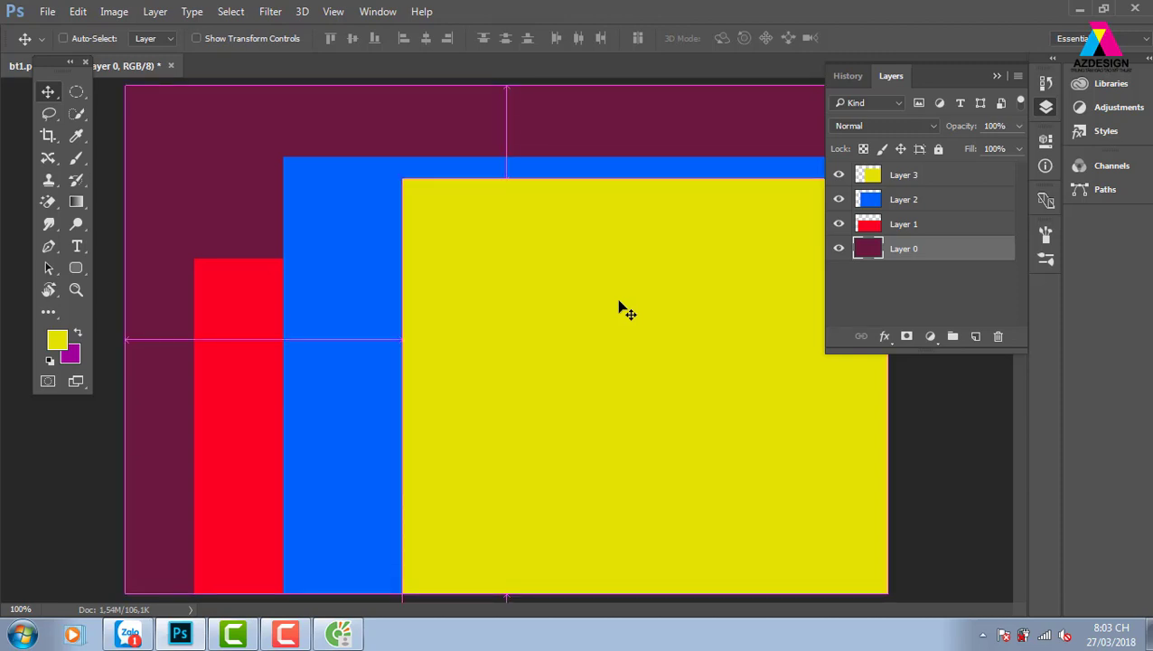
{"action": "key", "text": "ctrl"}
{"action": "key", "text": "ctrl"}
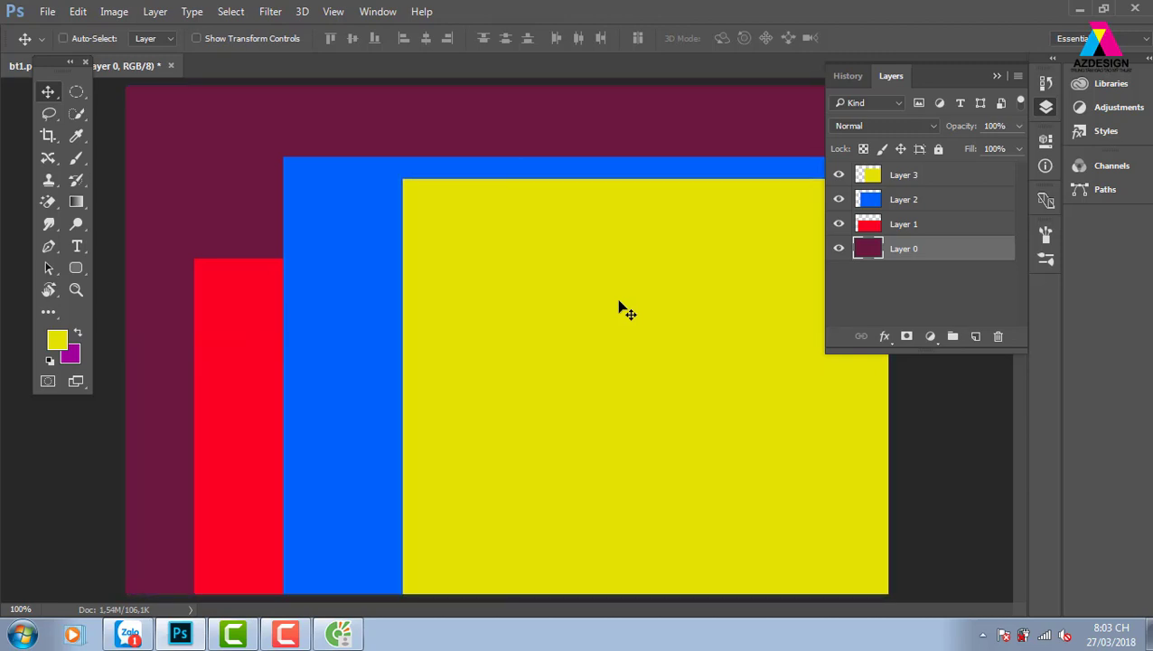
{"action": "key", "text": "ctrl"}
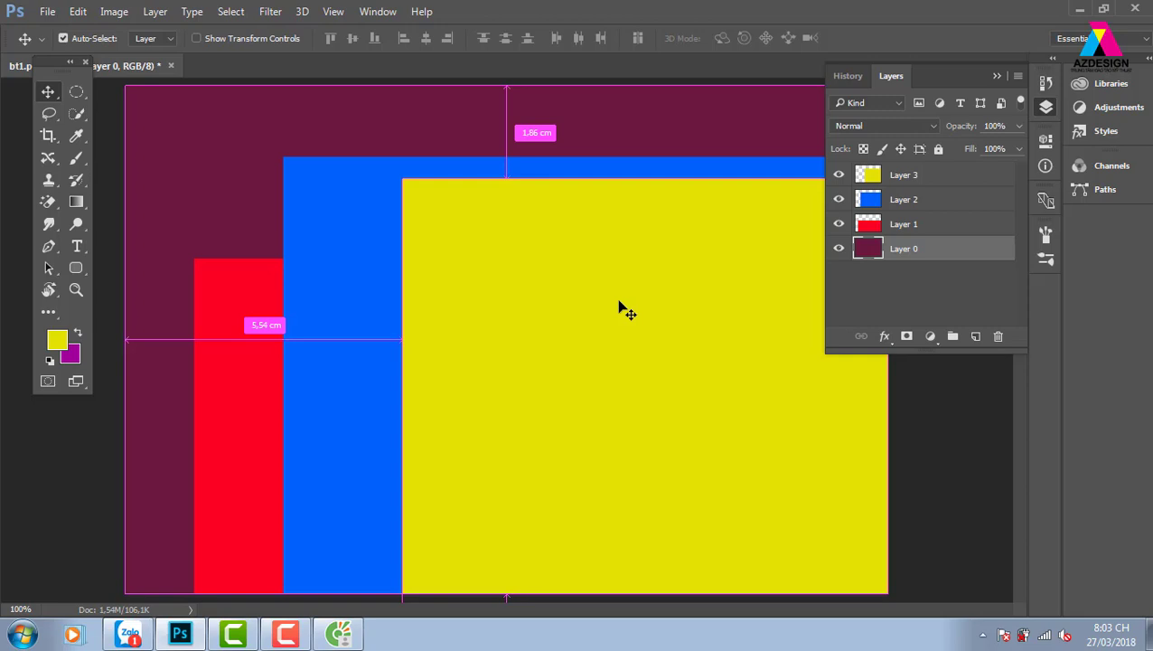
{"action": "key", "text": "ctrl"}
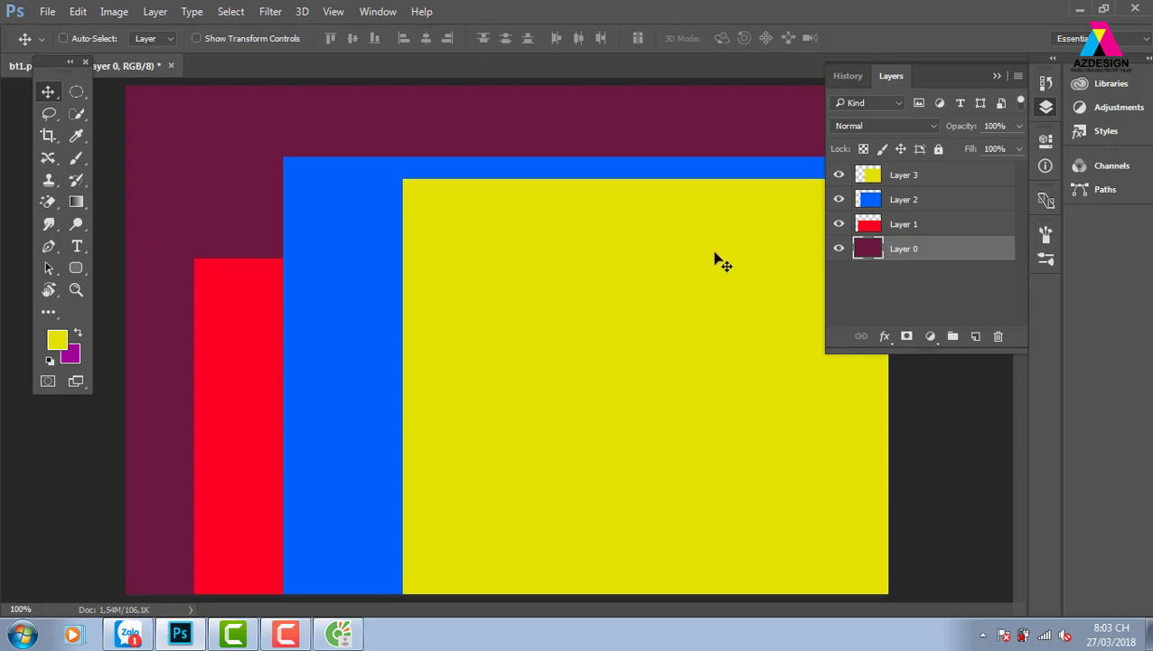
{"action": "left_click", "coordinate": [921, 177]}
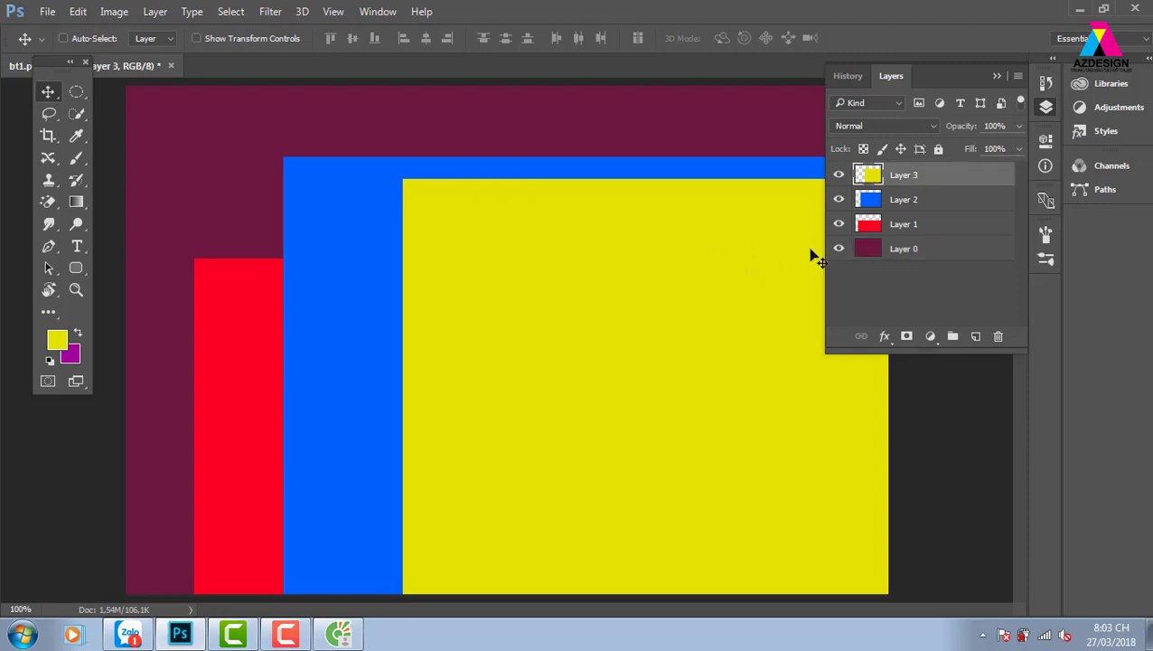
{"action": "left_click", "coordinate": [1017, 126]}
{"action": "left_click_drag", "start_coordinate": [1015, 149], "coordinate": [975, 150]}
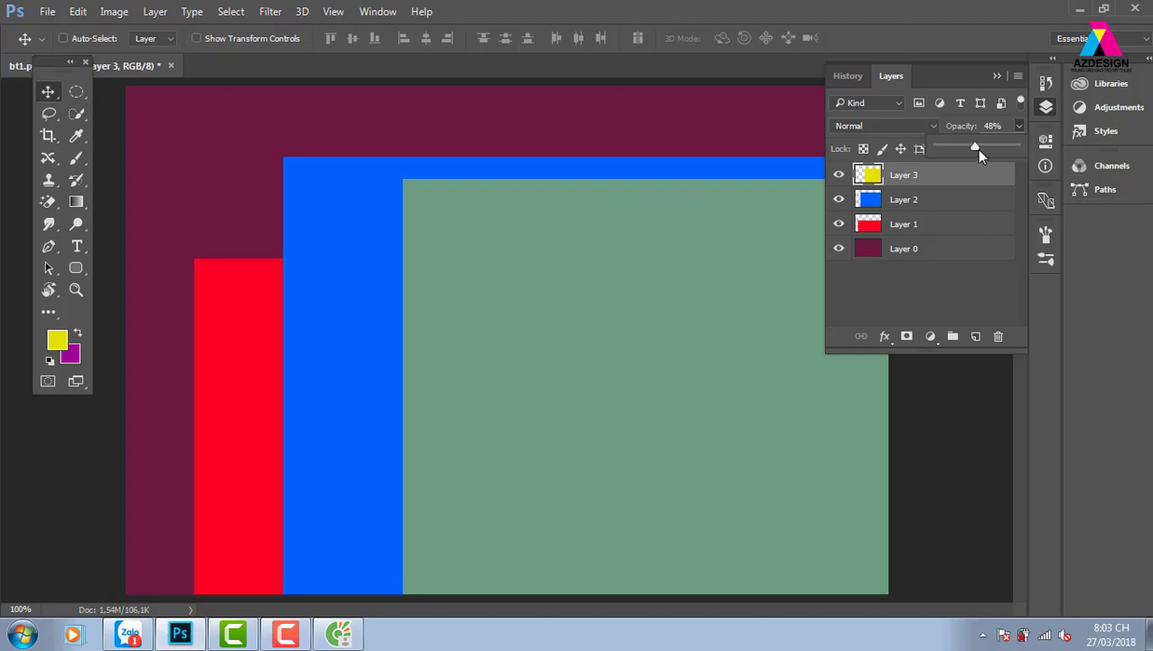
{"action": "left_click_drag", "start_coordinate": [976, 147], "coordinate": [1083, 171]}
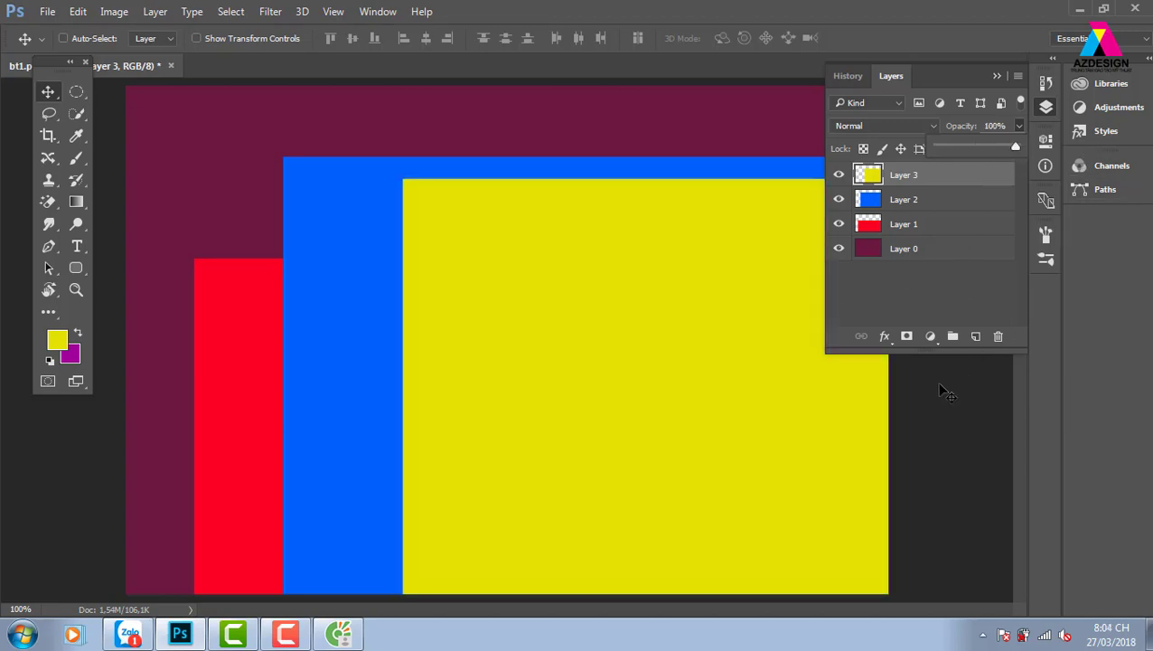
{"action": "left_click_drag", "start_coordinate": [1012, 147], "coordinate": [937, 147]}
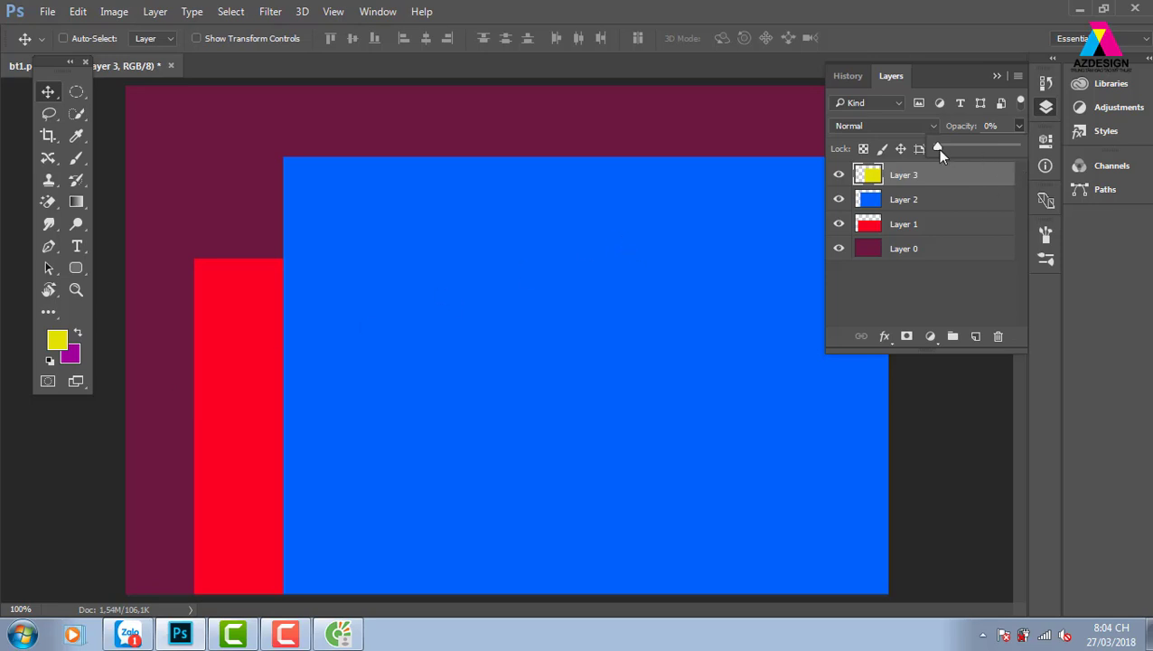
{"action": "left_click_drag", "start_coordinate": [940, 149], "coordinate": [1015, 147]}
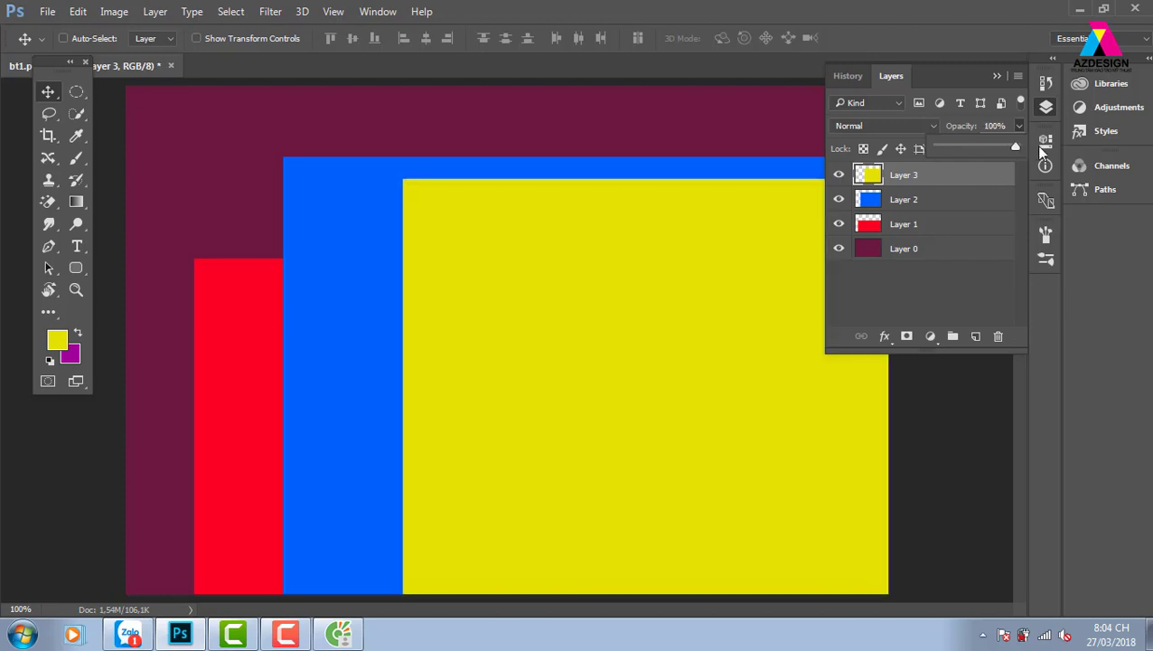
{"action": "left_click", "coordinate": [488, 262]}
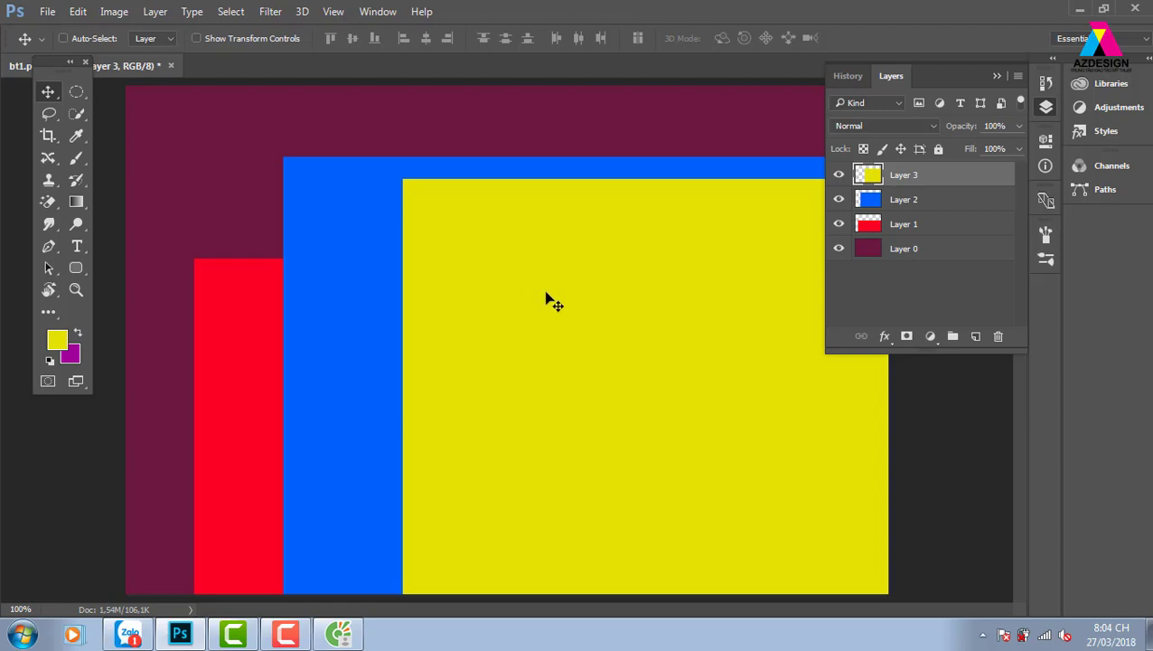
- Nudge yellow down, trial opacities from 20% to 90%, and sample the olive overlap colour
{"action": "left_click_drag", "start_coordinate": [604, 282], "coordinate": [592, 305]}
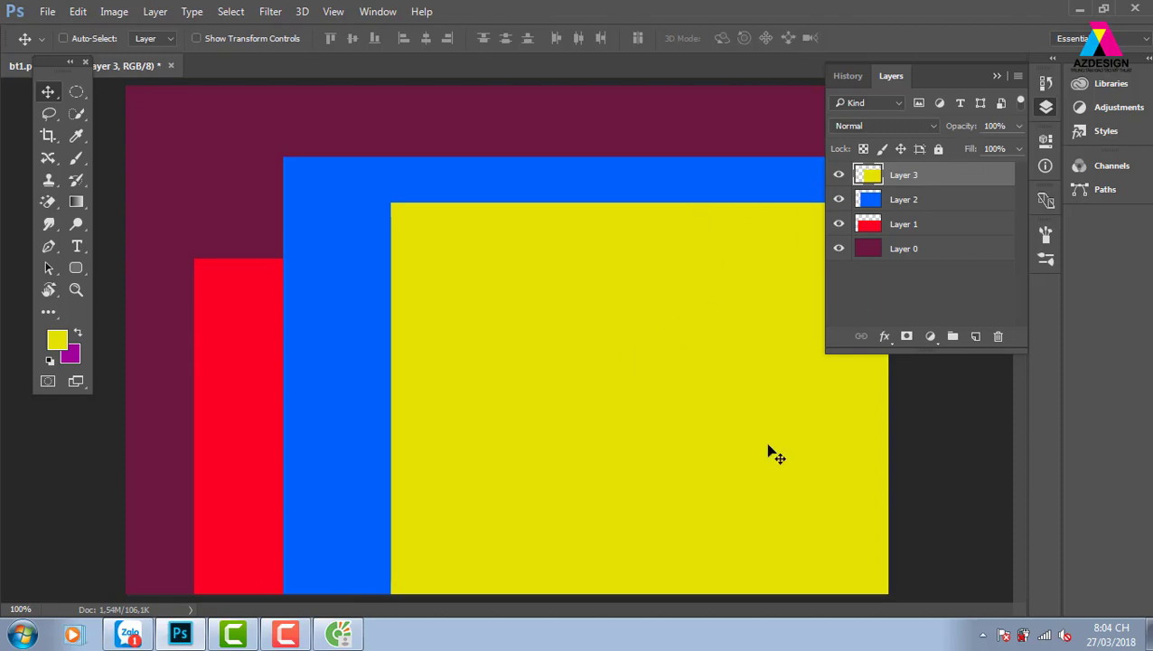
{"action": "key", "text": "5"}
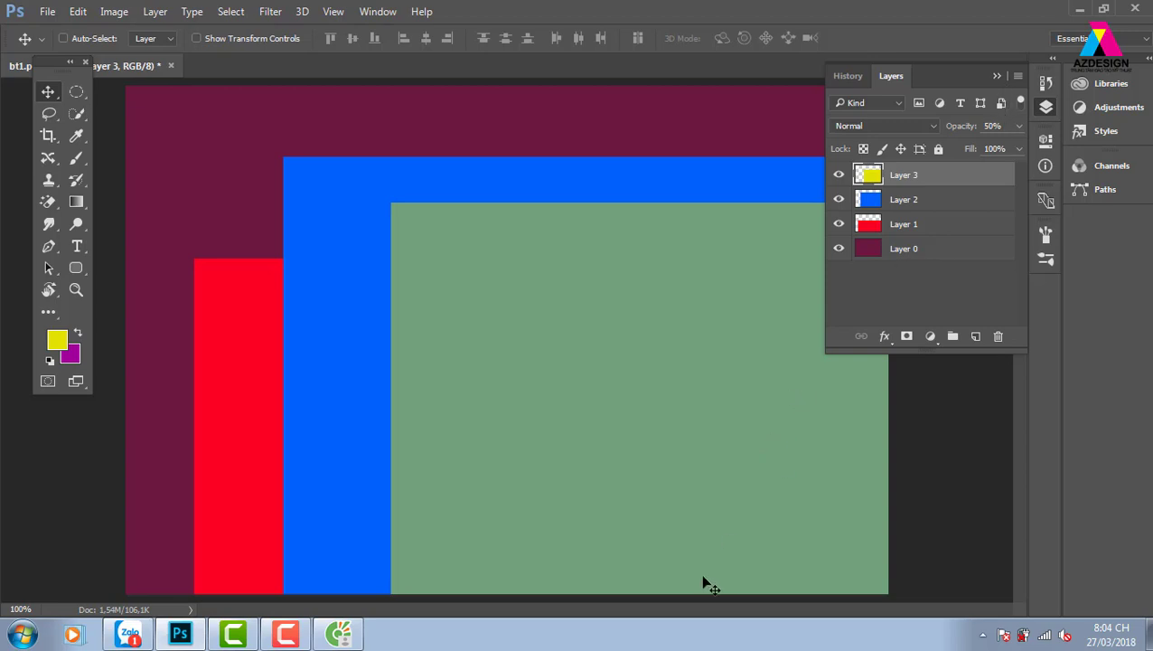
{"action": "key", "text": "3"}
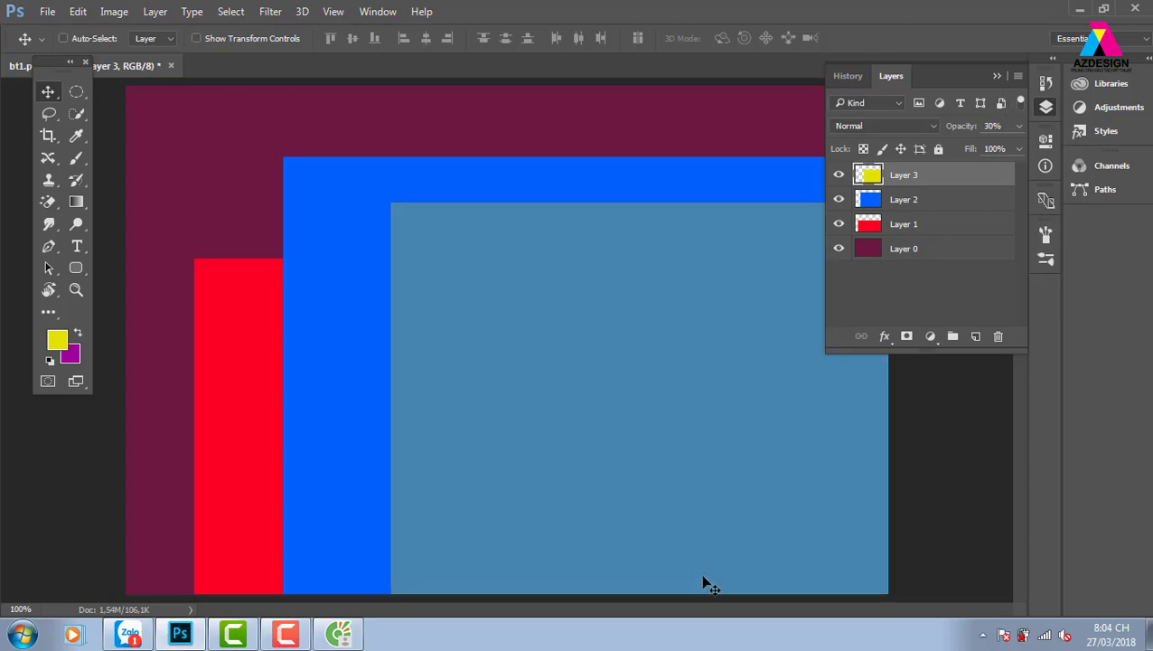
{"action": "key", "text": "2"}
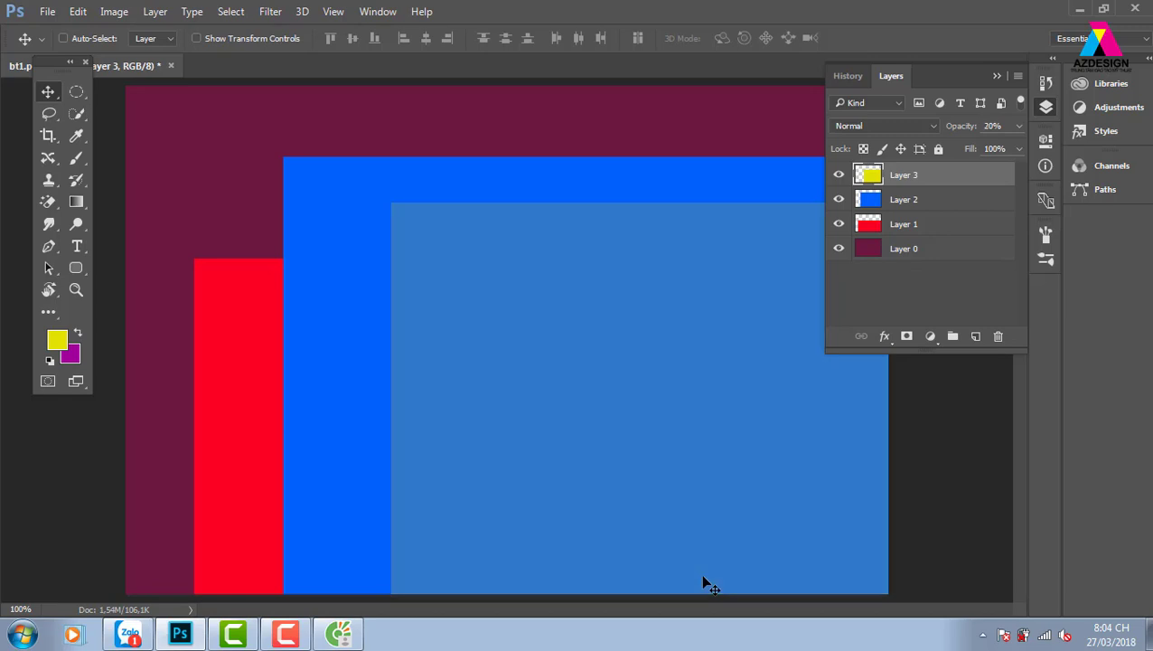
{"action": "key", "text": "8"}
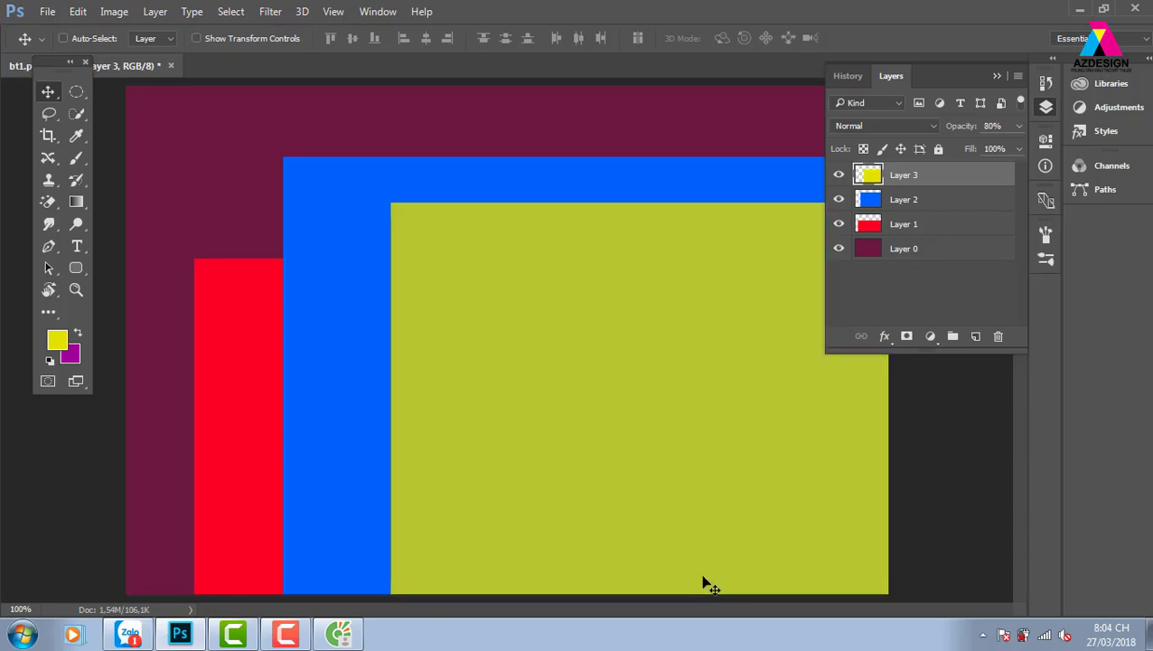
{"action": "key", "text": "9"}
{"action": "key", "text": "i"}
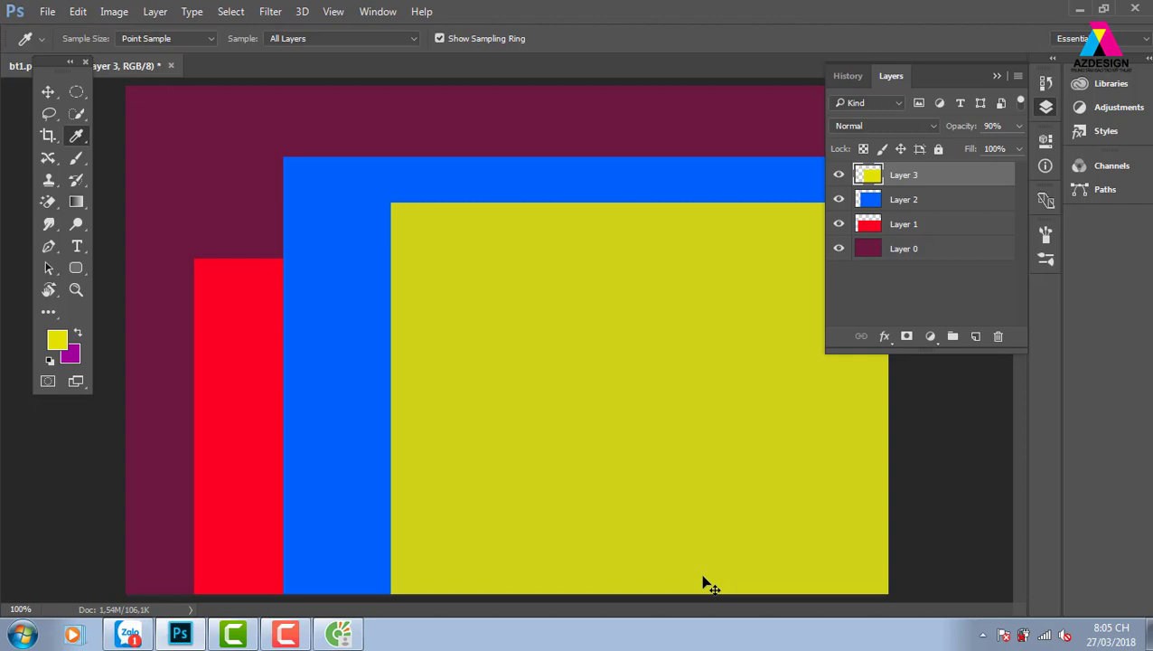
{"action": "left_click", "coordinate": [575, 316]}
{"action": "left_click", "coordinate": [48, 91]}
- Settle yellow Layer 3 at 50% opacity after trying other values, then set blue Layer 2 to 50%
{"action": "key", "text": "5"}
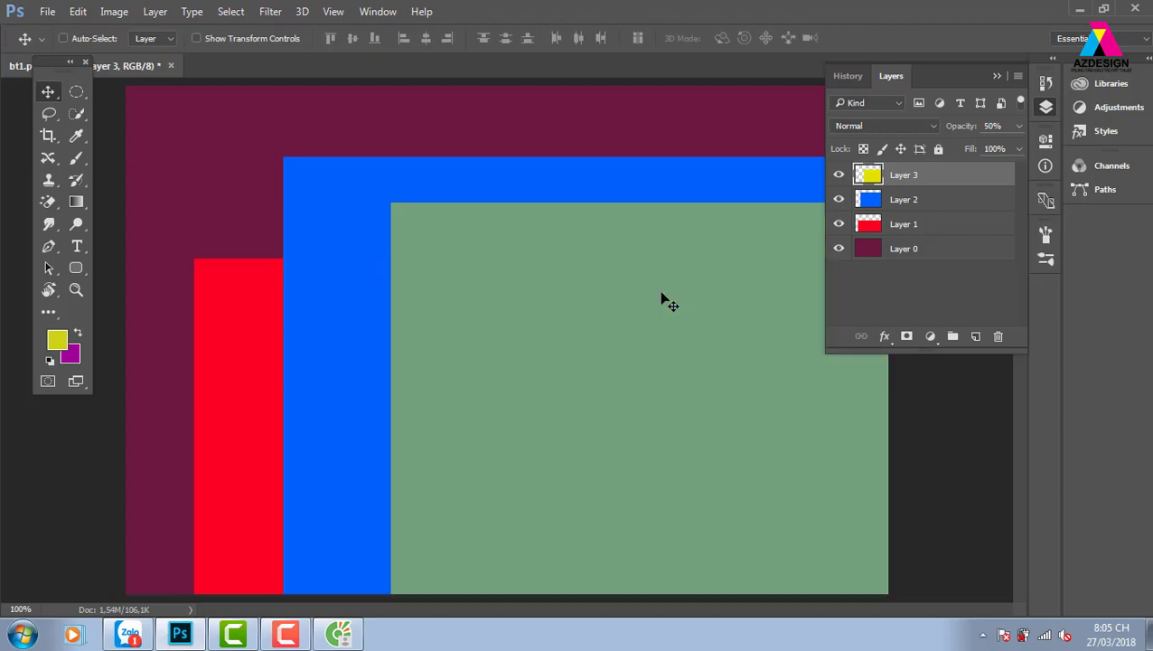
{"action": "key", "text": "6"}
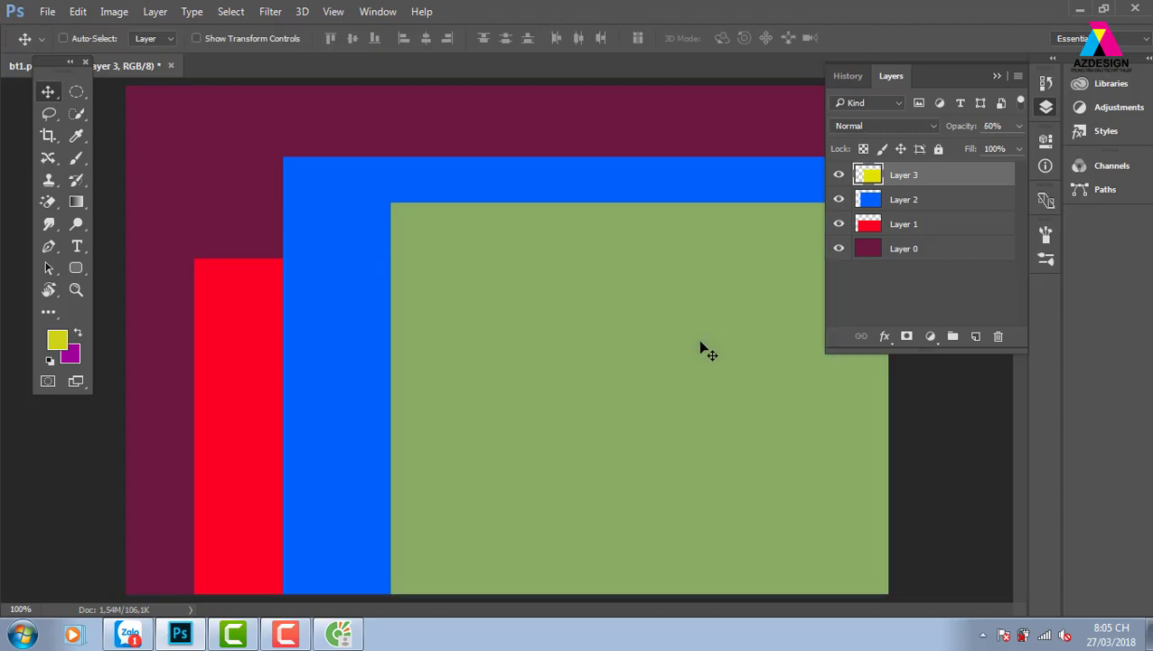
{"action": "key", "text": "8"}
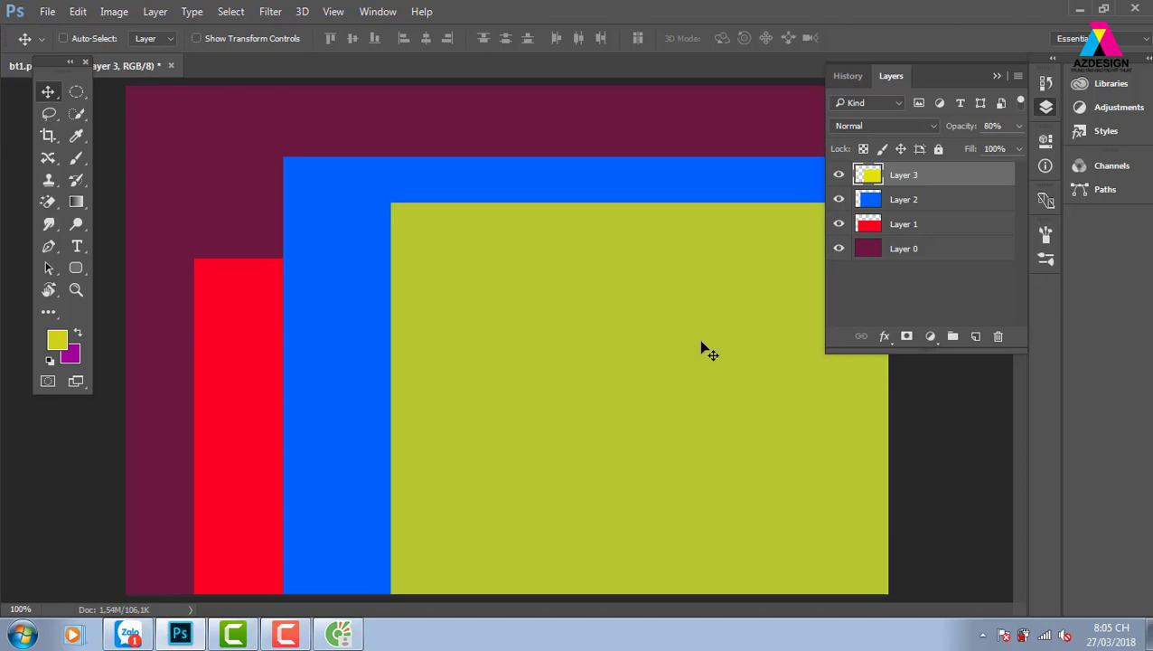
{"action": "key", "text": "5"}
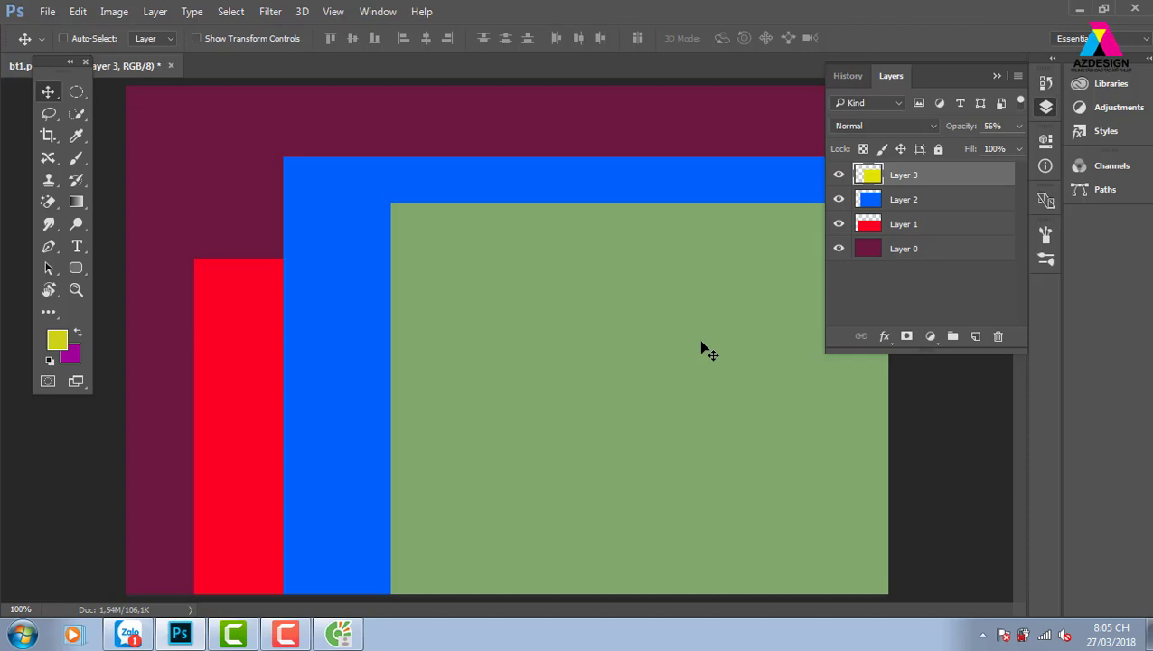
{"action": "key", "text": "3"}
{"action": "key", "text": "4"}
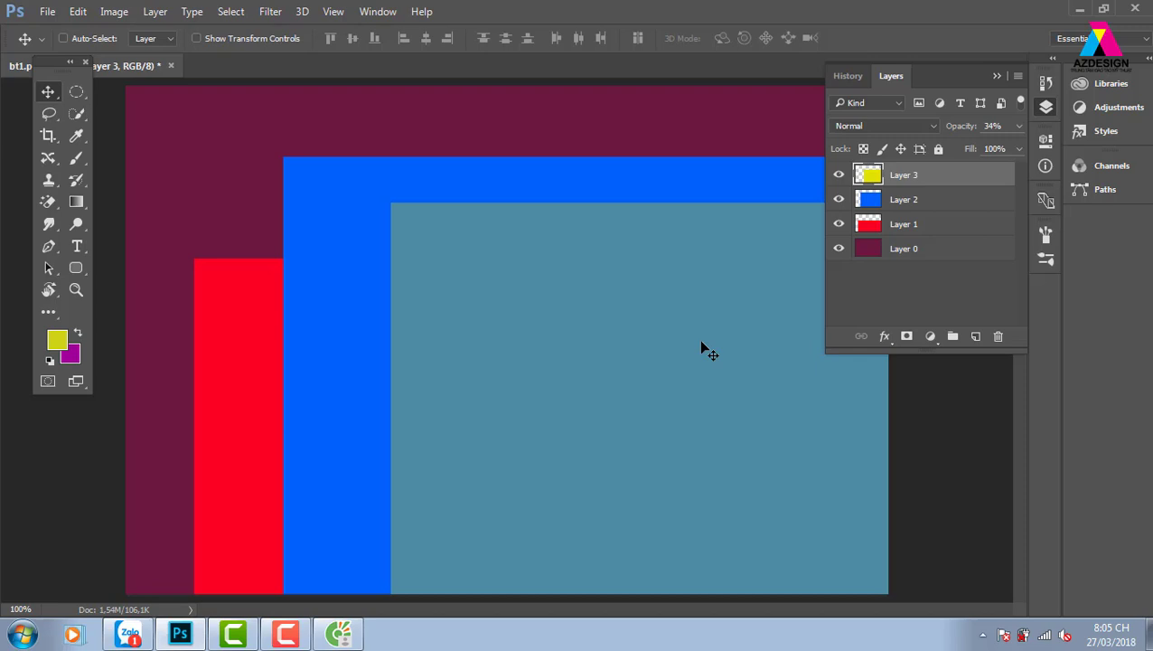
{"action": "key", "text": "5"}
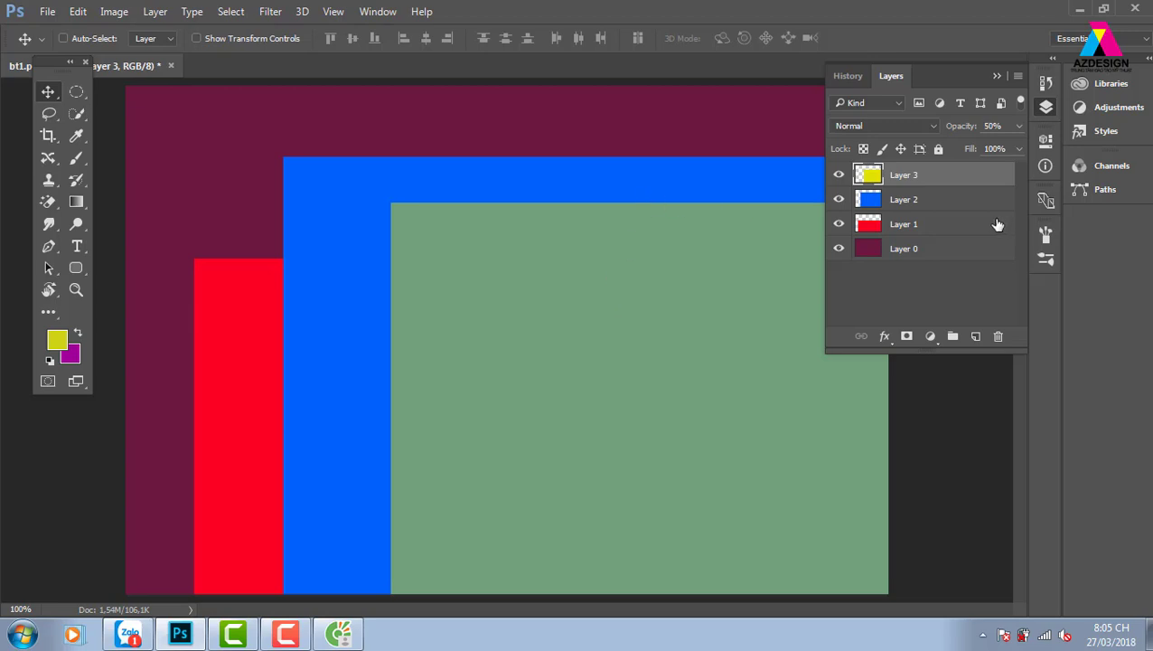
{"action": "left_click", "coordinate": [968, 207]}
{"action": "key", "text": "5"}
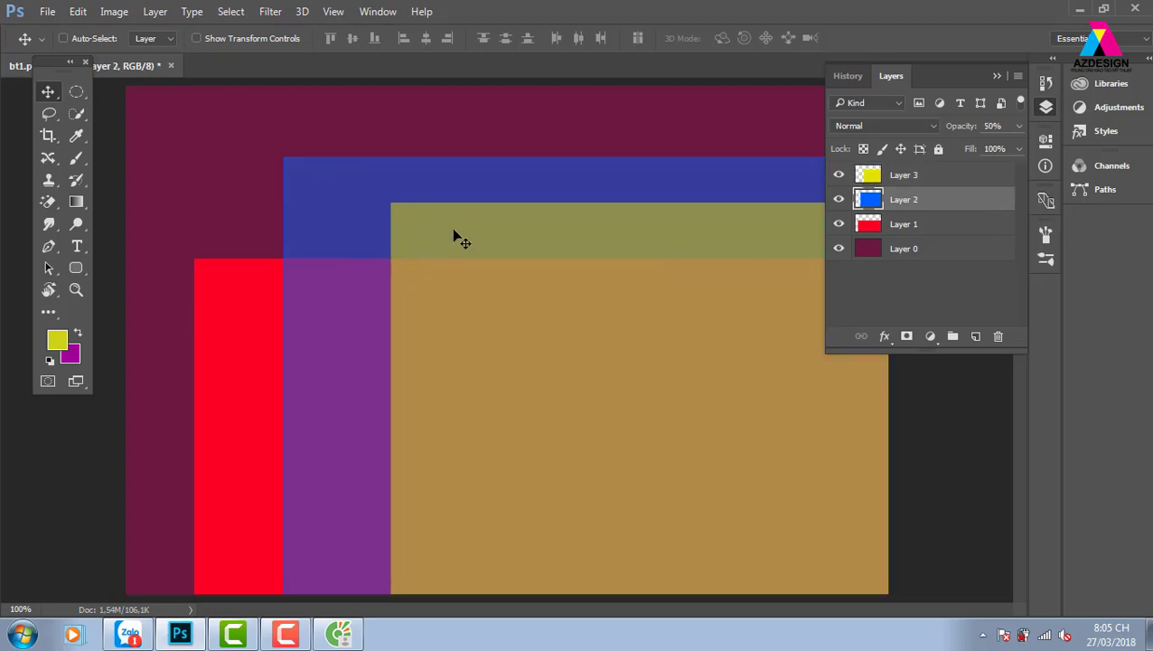
- Slide blue right, set red Layer 1 to 50% opacity and move it right and down
{"action": "left_click_drag", "start_coordinate": [341, 196], "coordinate": [545, 193]}
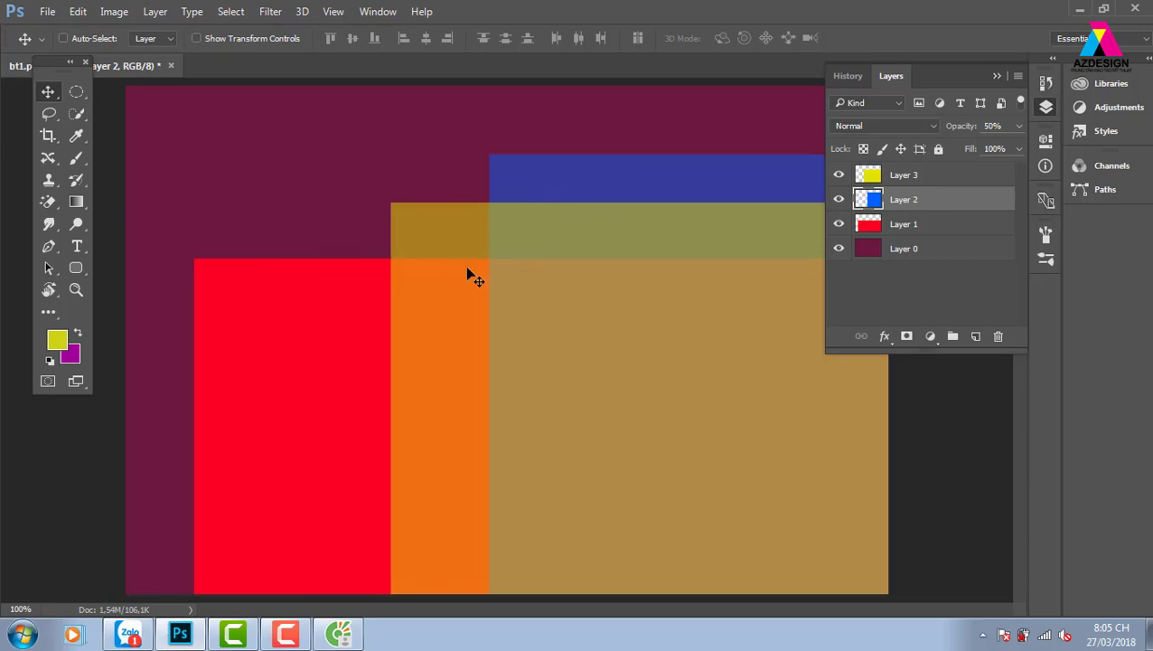
{"action": "left_click", "coordinate": [914, 225]}
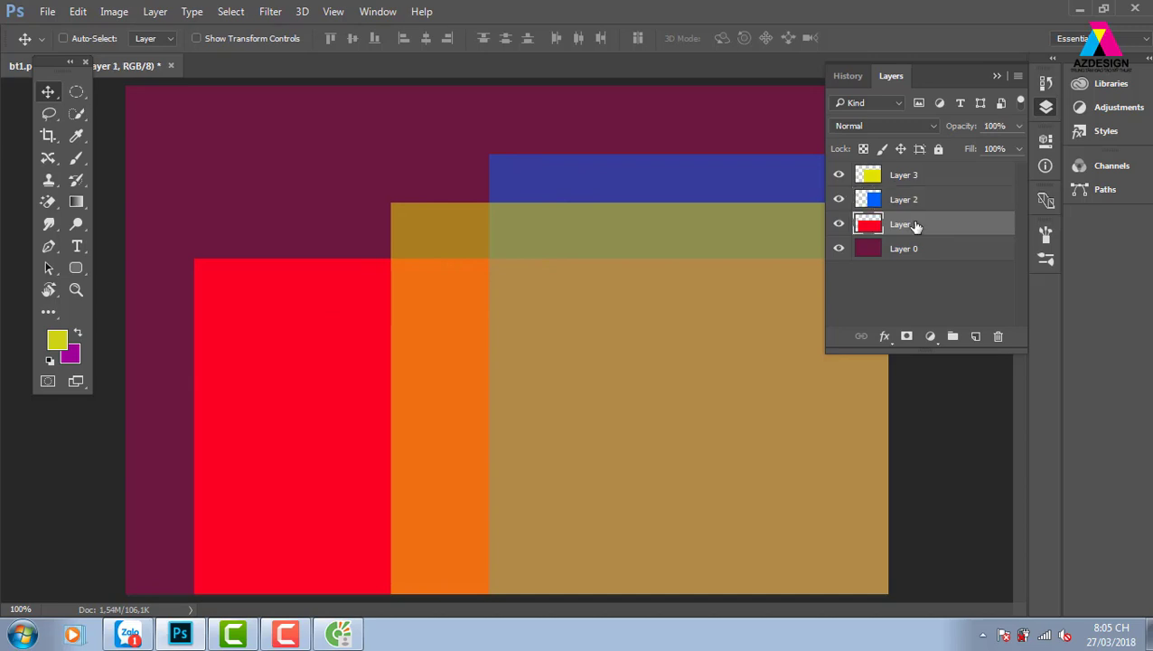
{"action": "key", "text": "5"}
{"action": "mouse_move", "coordinate": [324, 361]}
{"action": "left_mouse_down"}
{"action": "mouse_move", "coordinate": [439, 438]}
{"action": "mouse_move", "coordinate": [424, 425]}
{"action": "left_mouse_up"}
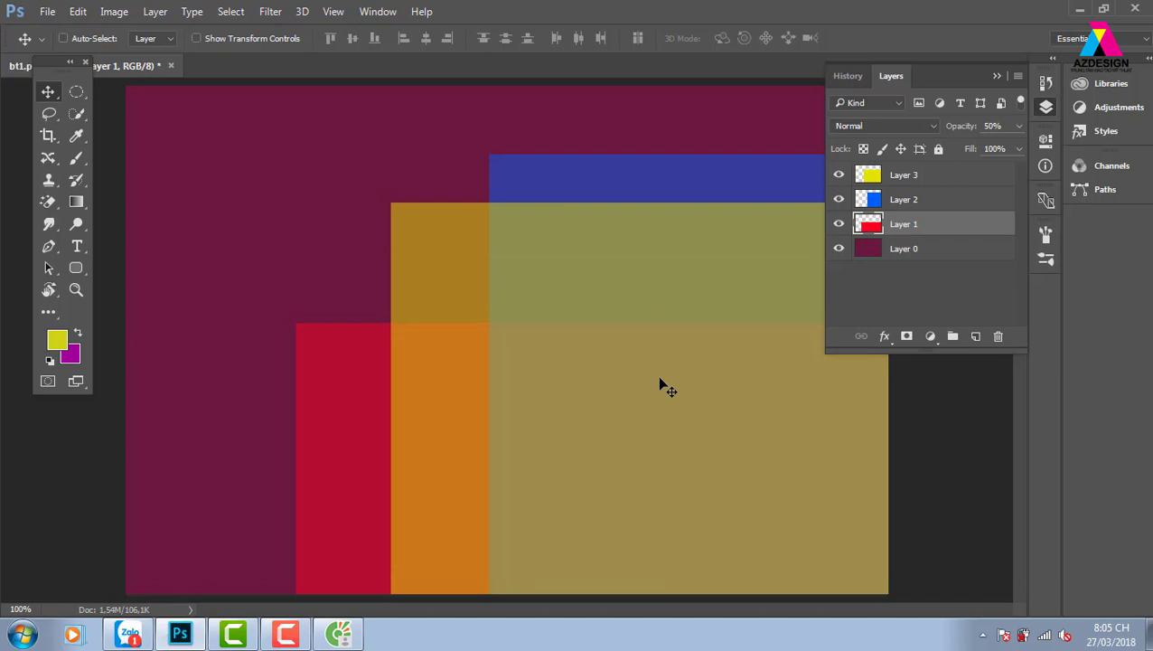
{"action": "key", "text": "ctrl+minus"}
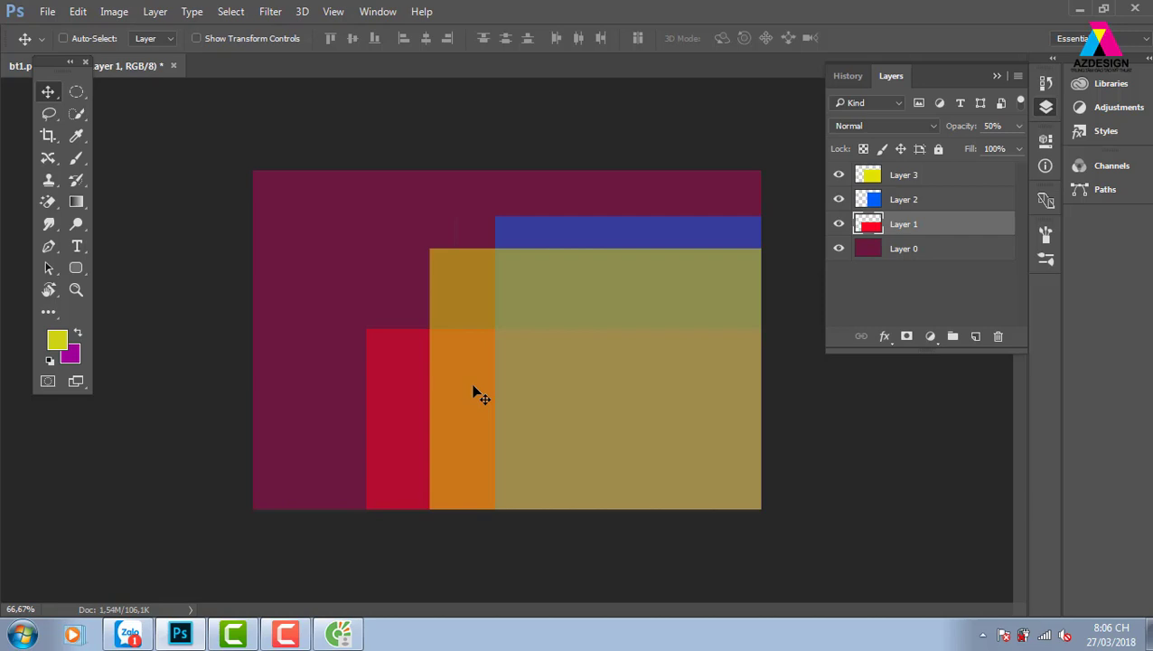
- Bring up the Open dialog and go to Local Disk (E:)
{"action": "left_click", "coordinate": [47, 11]}
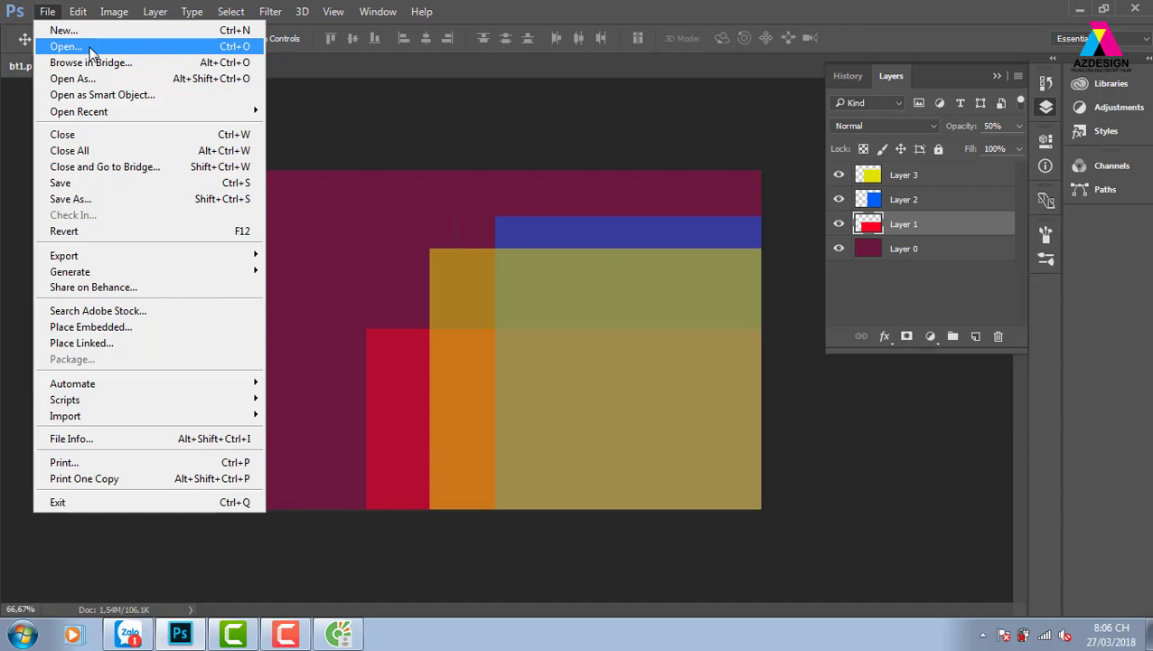
{"action": "left_click", "coordinate": [239, 50]}
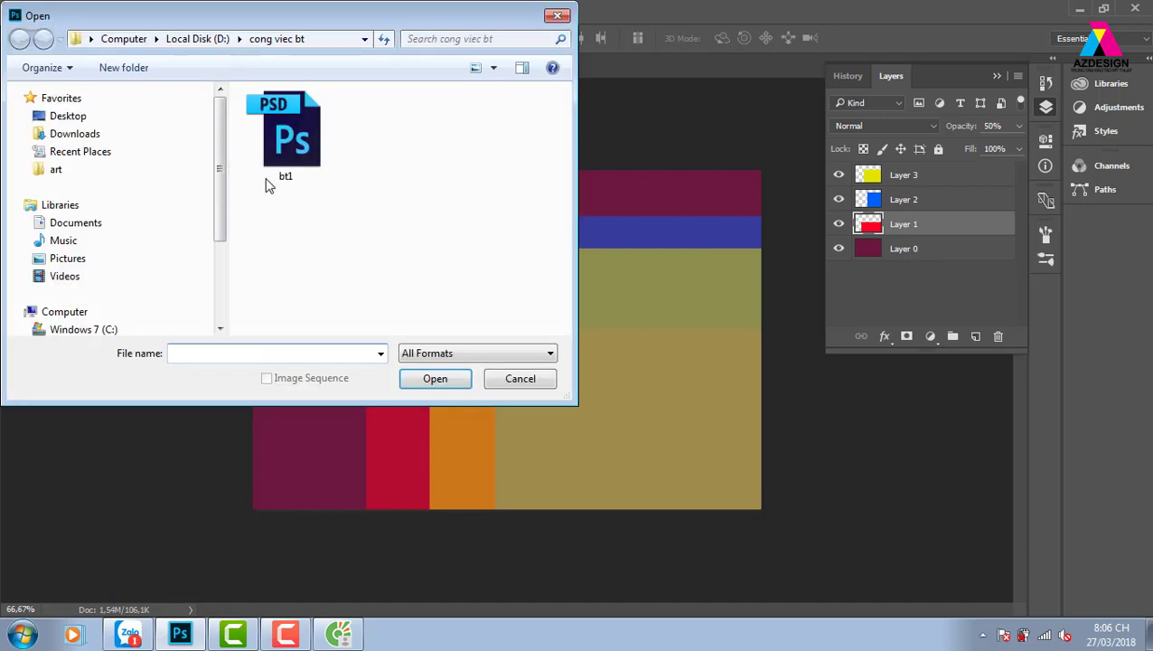
{"action": "left_click", "coordinate": [128, 42]}
{"action": "double_click", "coordinate": [374, 231]}
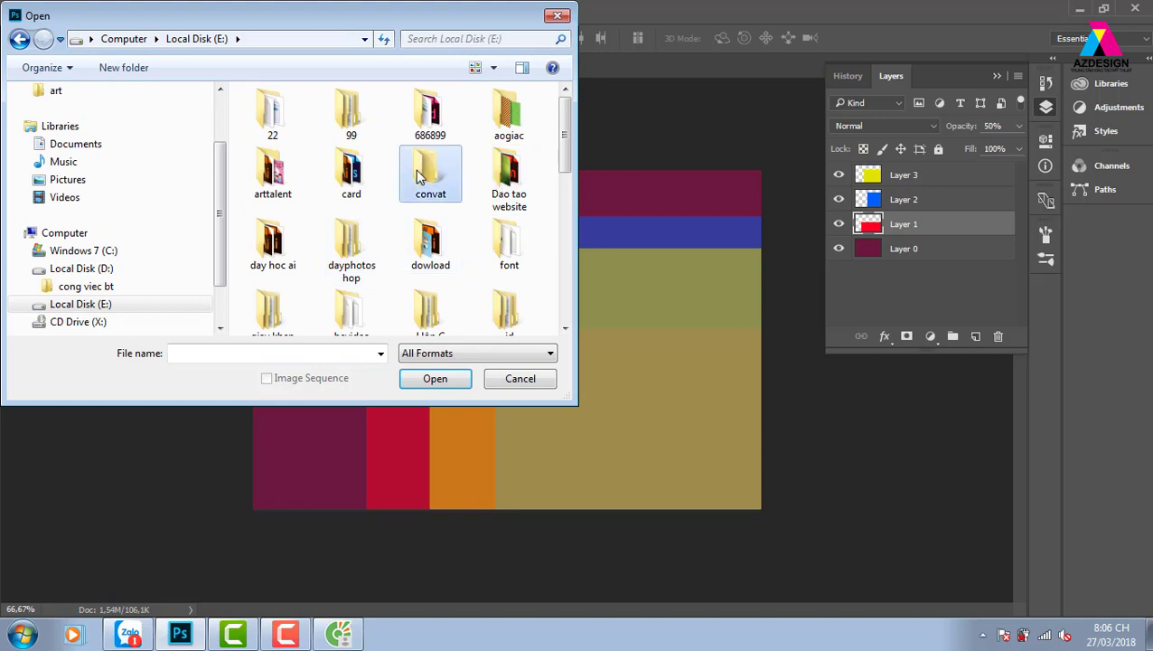
- Browse into thuvienanh\vespa and select piaggio-vespa-lx-01
{"action": "scroll", "coordinate": [420, 176], "scroll_direction": "down", "scroll_amount": 5}
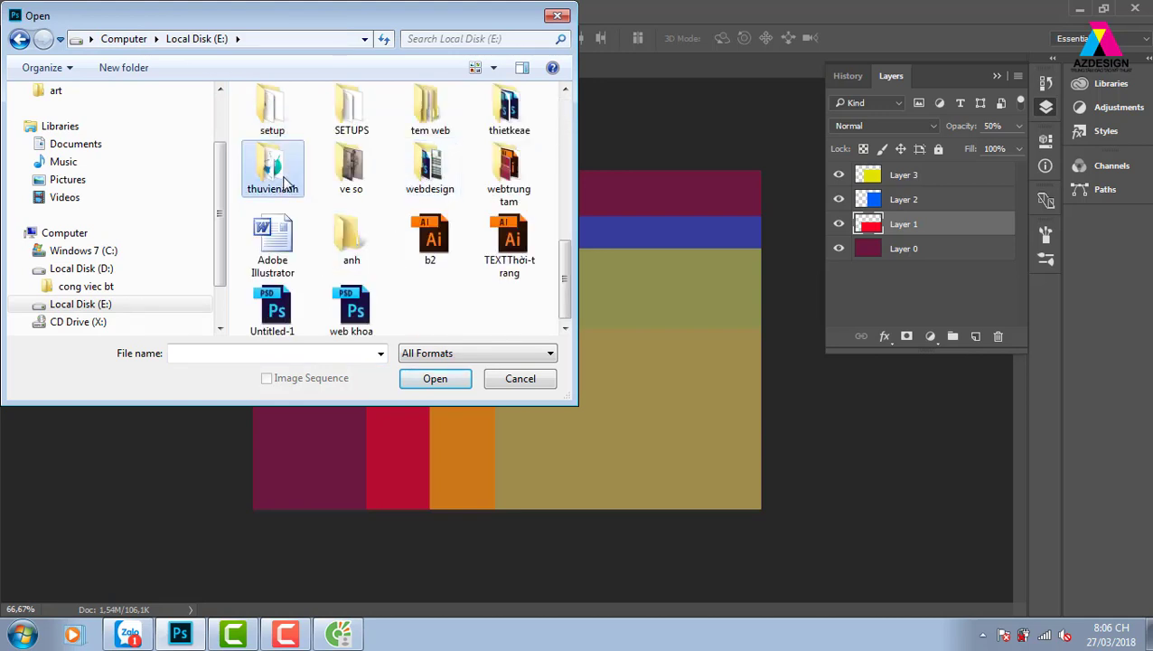
{"action": "double_click", "coordinate": [283, 180]}
{"action": "scroll", "coordinate": [381, 224], "scroll_direction": "down", "scroll_amount": 3}
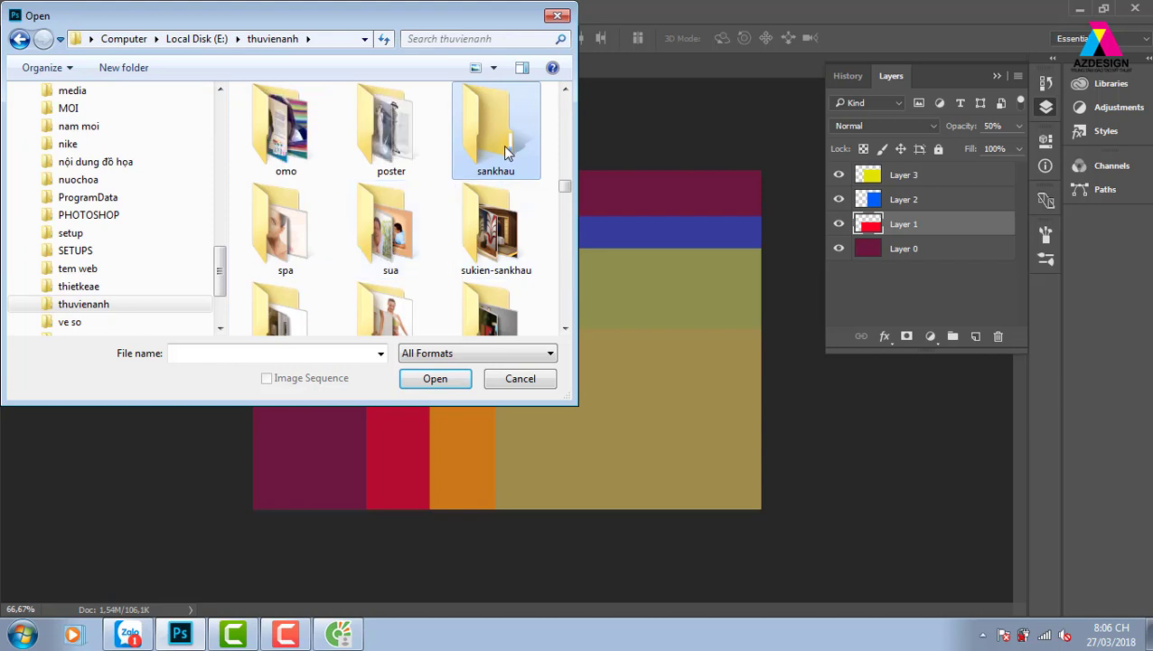
{"action": "double_click", "coordinate": [287, 221]}
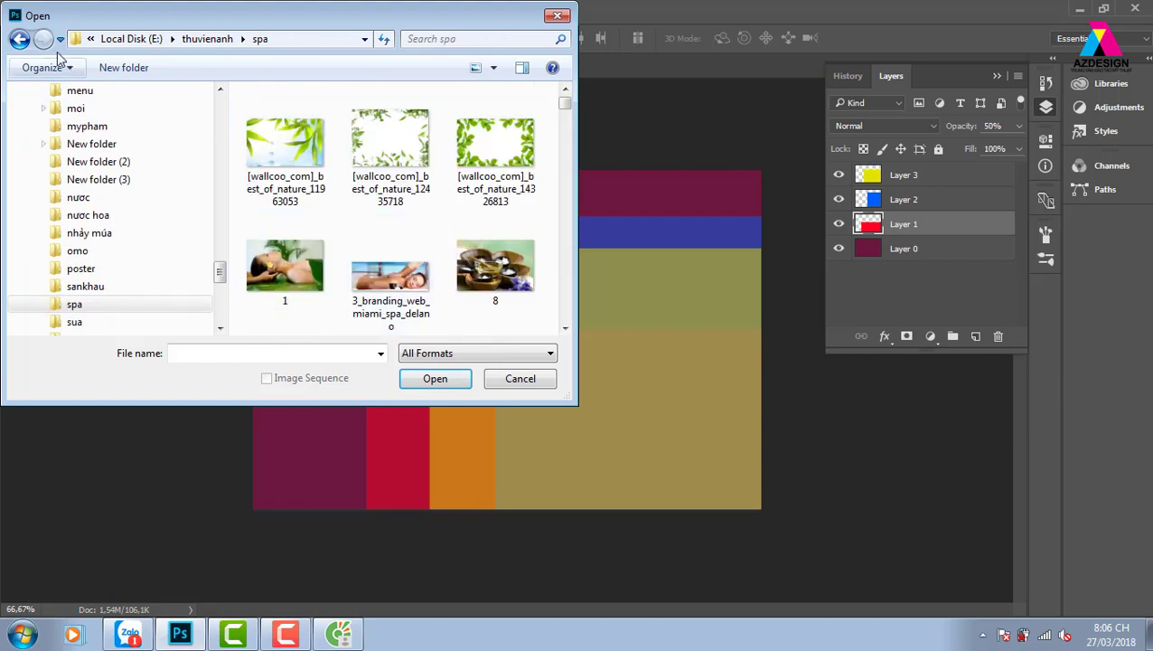
{"action": "left_click", "coordinate": [19, 38]}
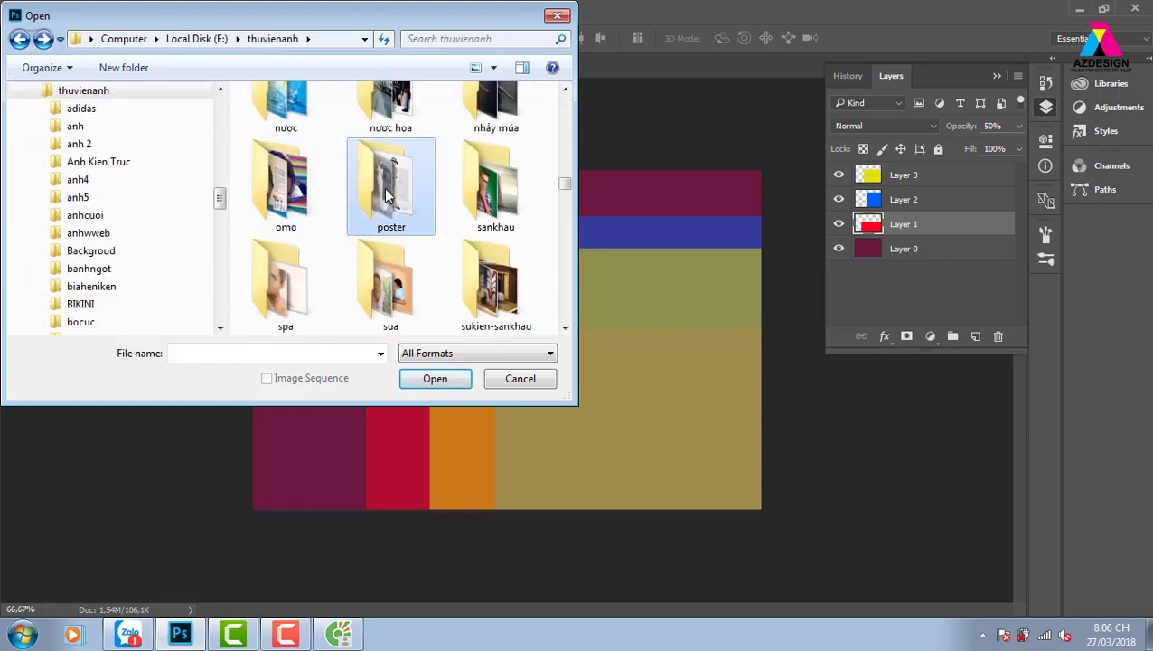
{"action": "scroll", "coordinate": [386, 193], "scroll_direction": "down", "scroll_amount": 5}
{"action": "double_click", "coordinate": [280, 134]}
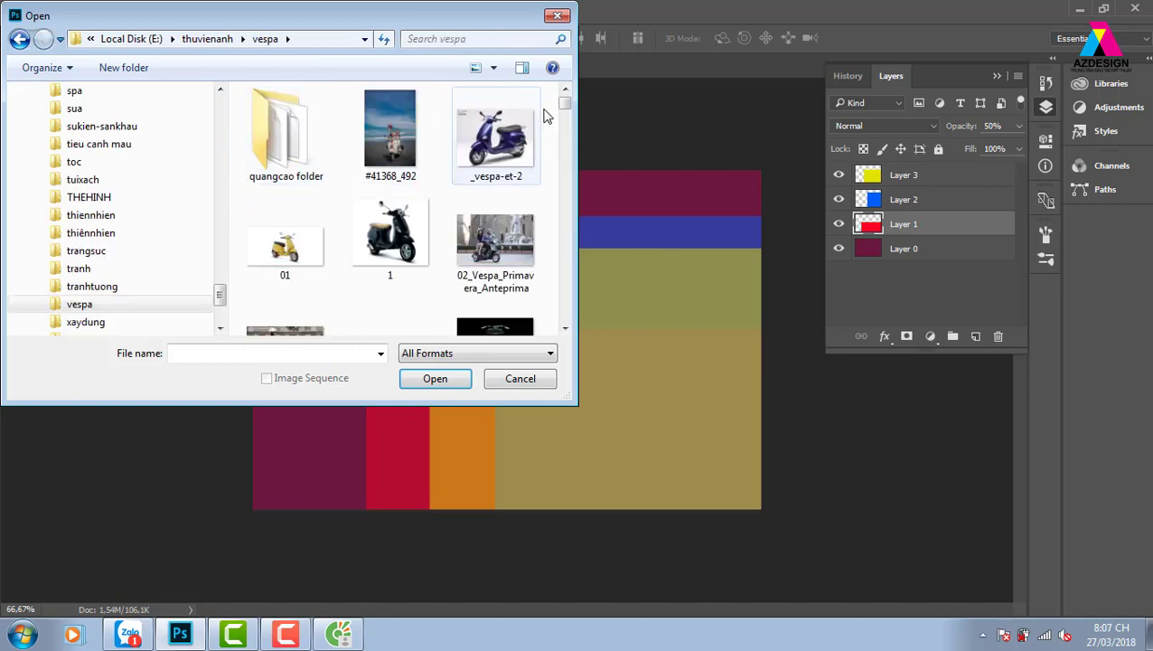
{"action": "left_click_drag", "start_coordinate": [564, 106], "coordinate": [553, 218]}
{"action": "scroll", "coordinate": [553, 218], "scroll_direction": "down", "scroll_amount": 1}
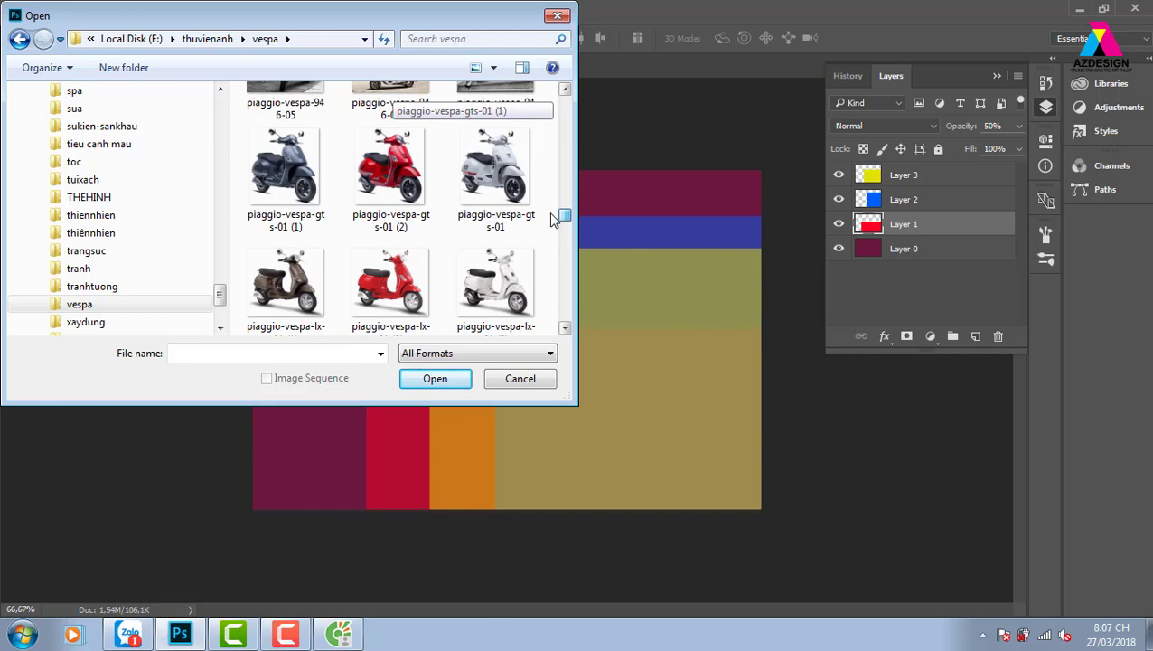
{"action": "left_click_drag", "start_coordinate": [554, 219], "coordinate": [554, 225]}
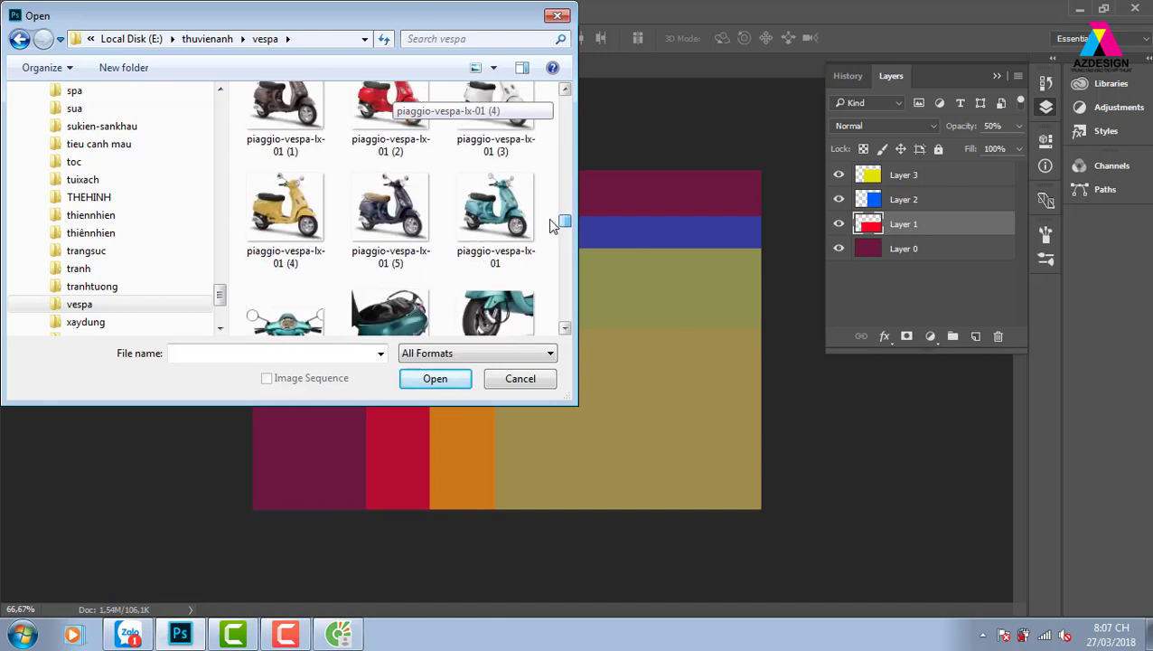
{"action": "left_click", "coordinate": [511, 226]}
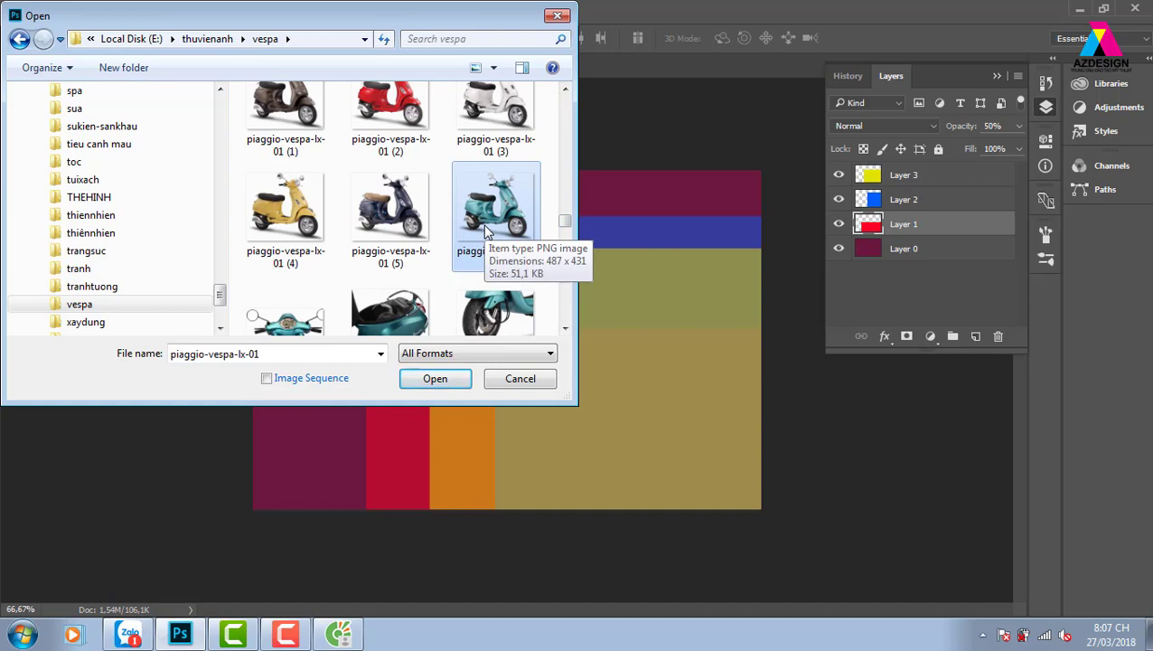
- In Cốc Cốc, replace the Google Images search with 'logo png'
{"action": "left_click", "coordinate": [339, 633]}
{"action": "scroll", "coordinate": [411, 242], "scroll_direction": "up", "scroll_amount": 10}
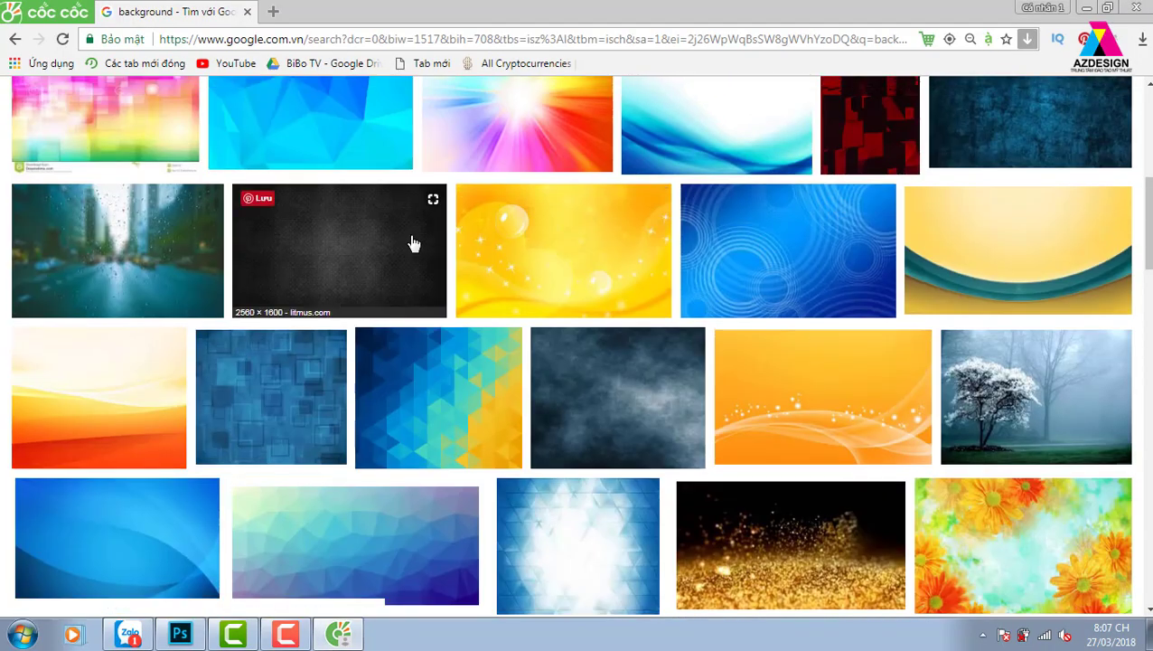
{"action": "scroll", "coordinate": [411, 242], "scroll_direction": "up", "scroll_amount": 10}
{"action": "double_click", "coordinate": [222, 100]}
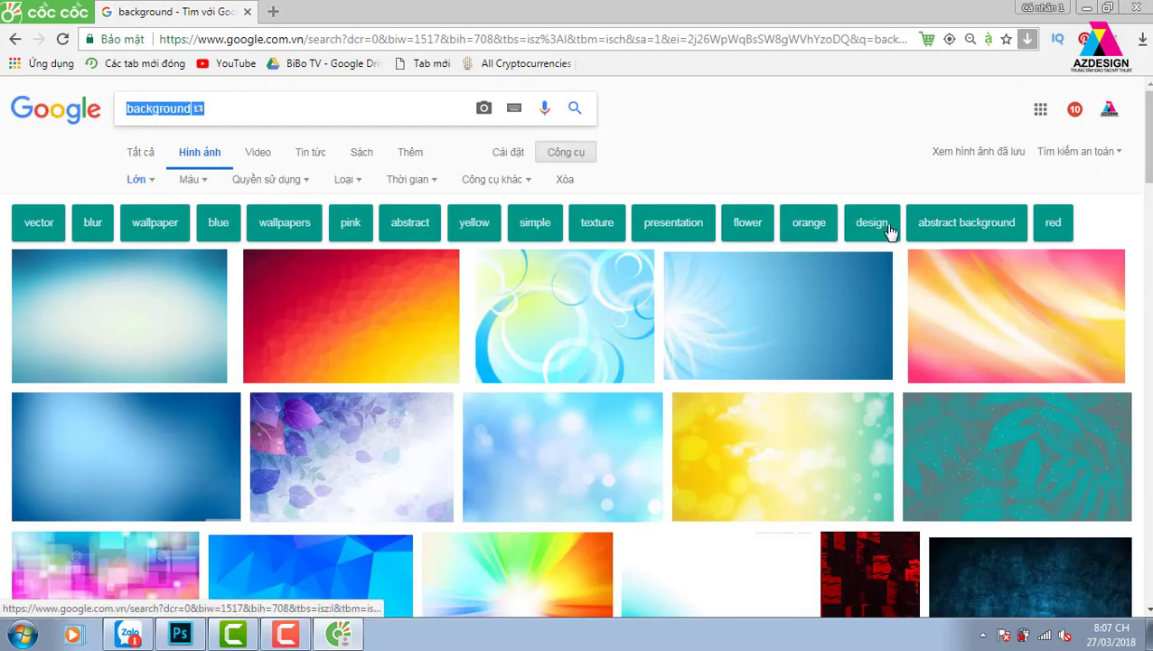
{"action": "key", "text": "BackSpace"}
{"action": "type", "text": "logo"}
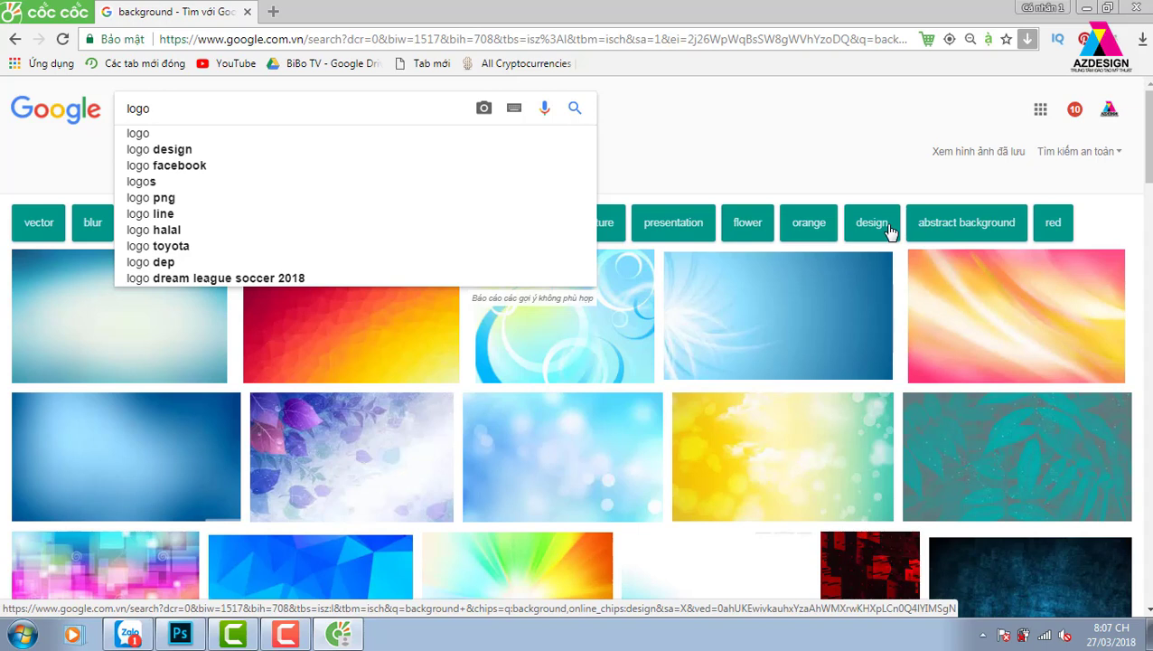
{"action": "type", "text": " png"}
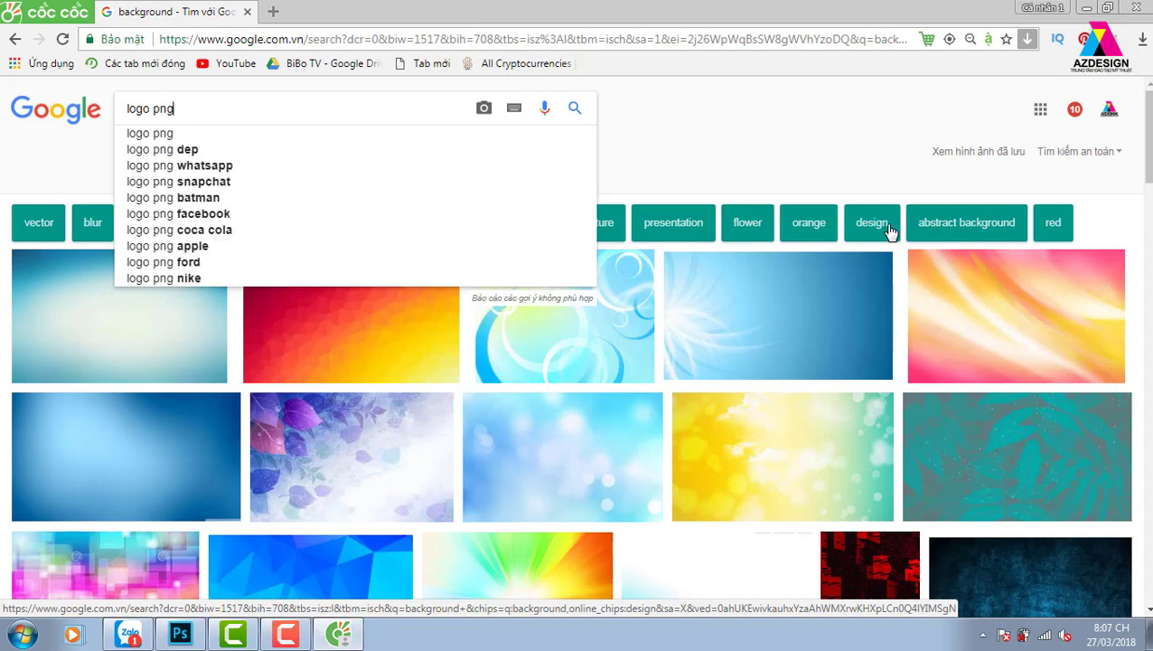
{"action": "key", "text": "Return"}
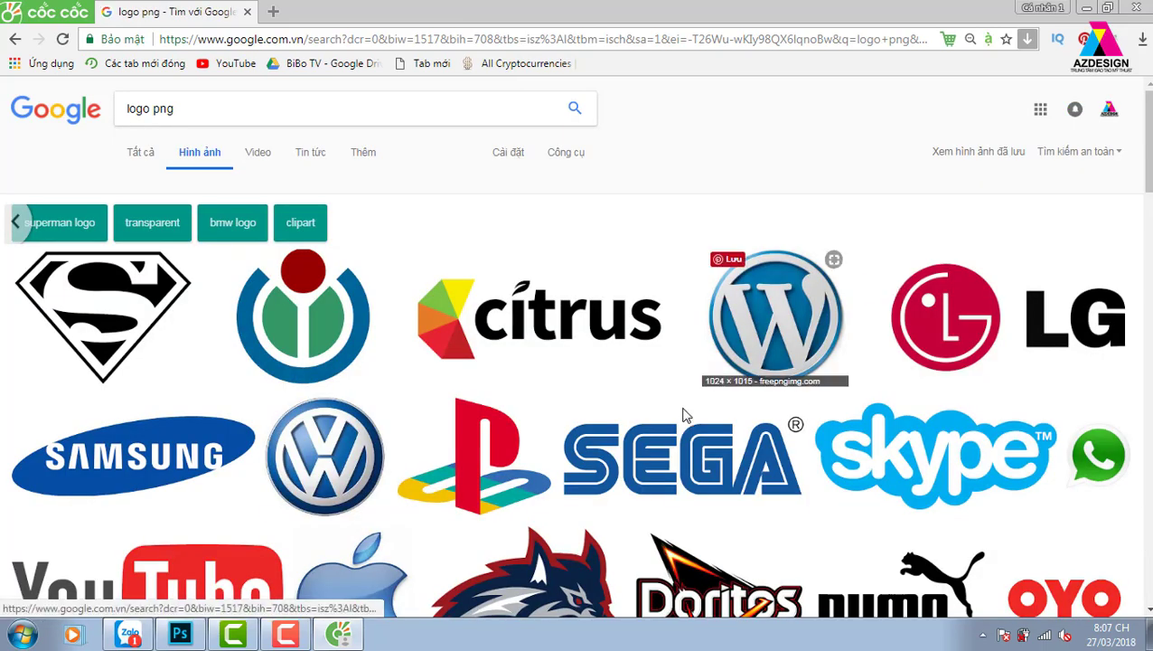
- Preview the Superman logo result, then return to Photoshop's Open dialog
{"action": "left_click", "coordinate": [96, 307]}
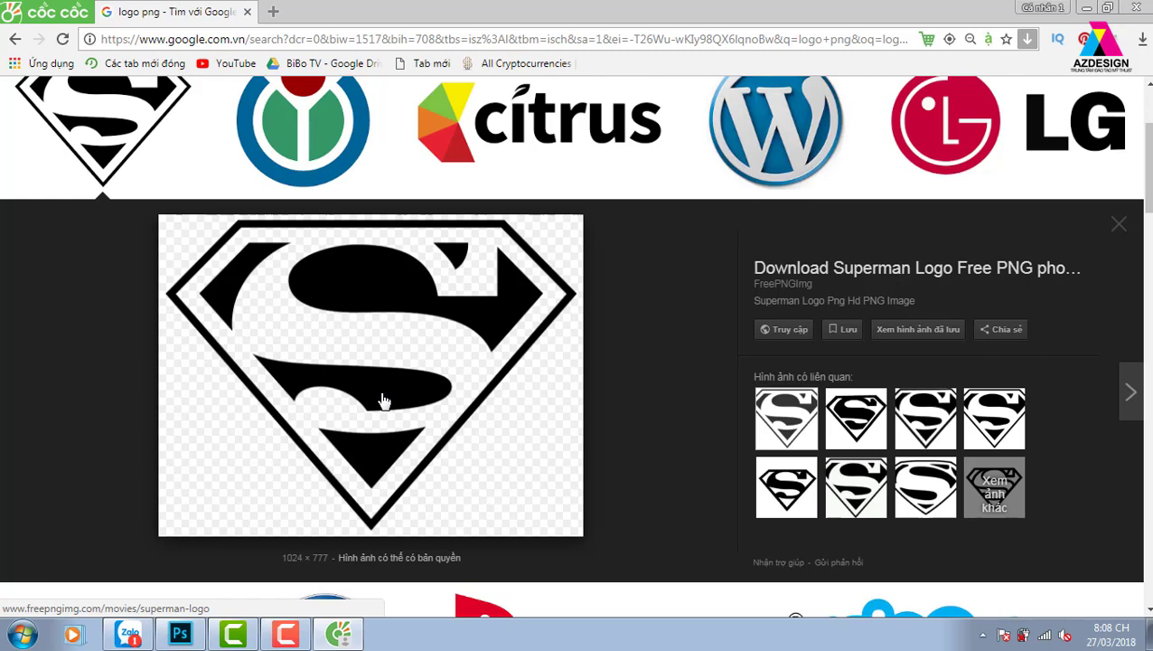
{"action": "scroll", "coordinate": [723, 264], "scroll_direction": "up", "scroll_amount": 2}
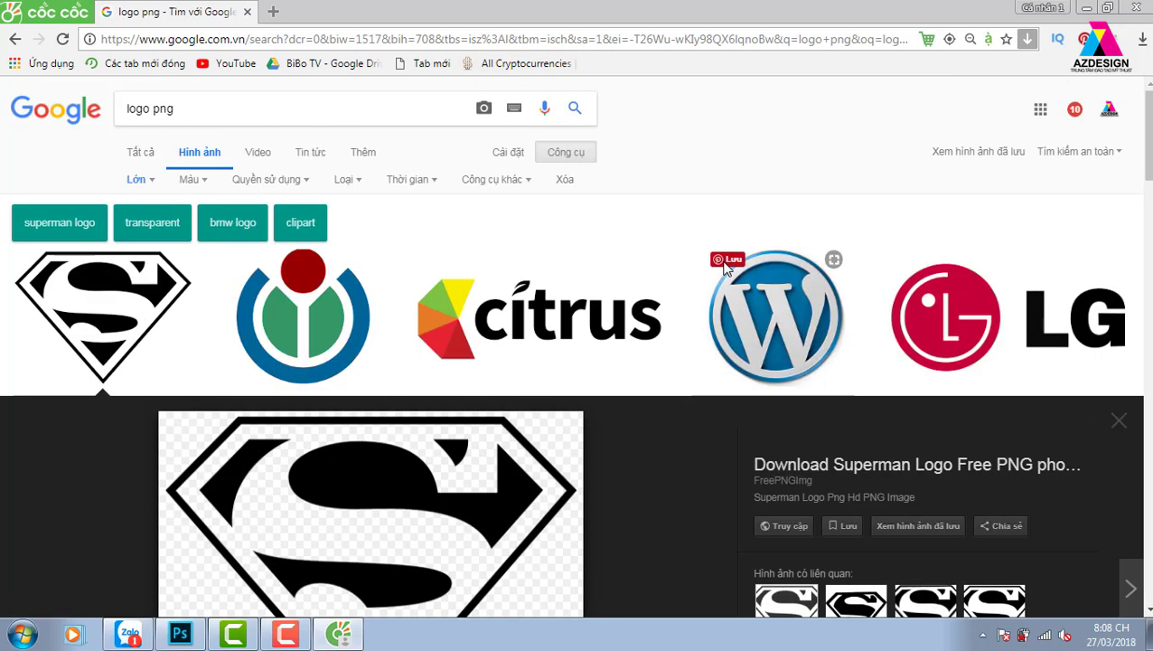
{"action": "left_click", "coordinate": [179, 636]}
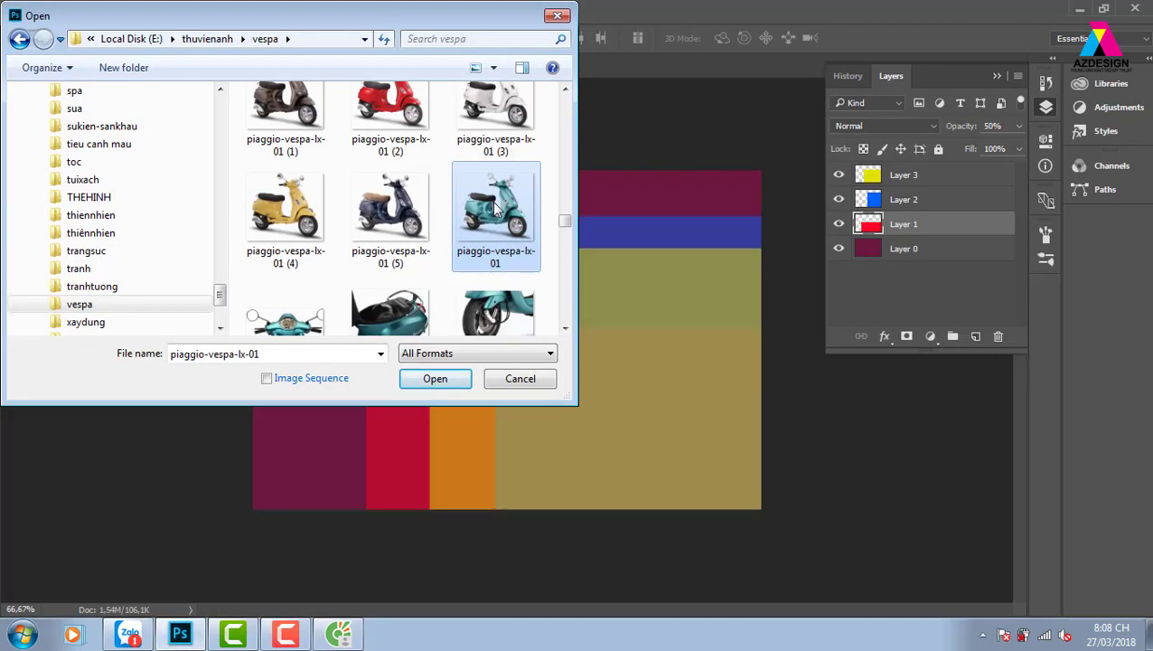
- Open piaggio-vespa-lx-01.png as a tab beside bt1.psd, check both tabs, and show Window > Arrange
{"action": "left_click", "coordinate": [447, 385]}
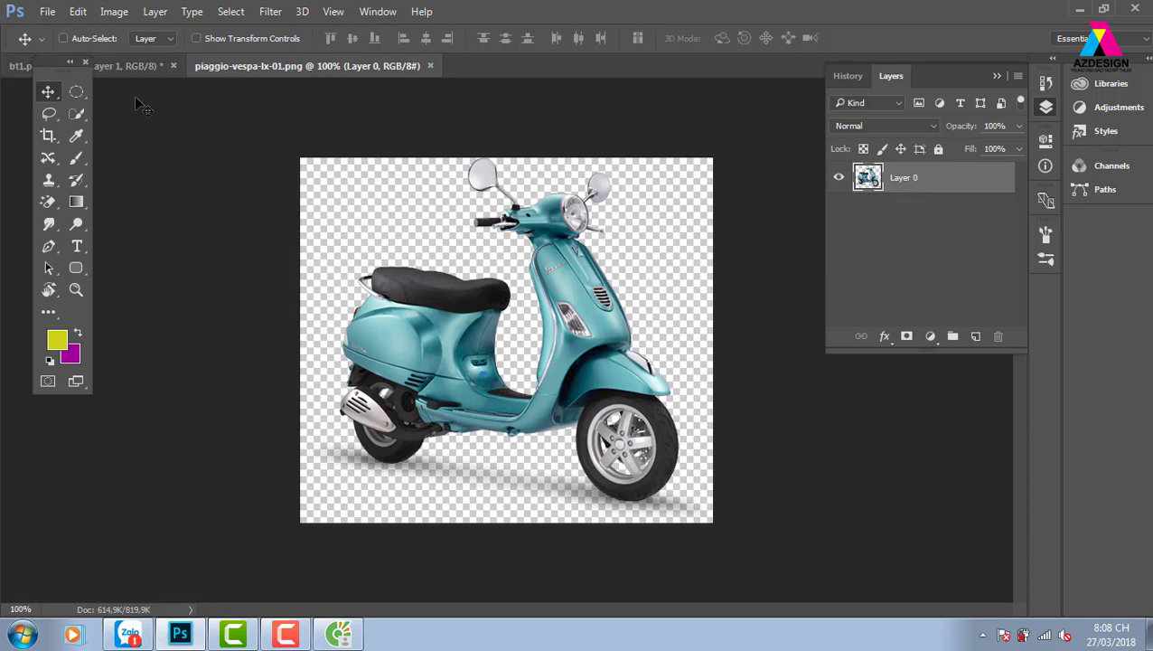
{"action": "left_click_drag", "start_coordinate": [50, 62], "coordinate": [41, 96]}
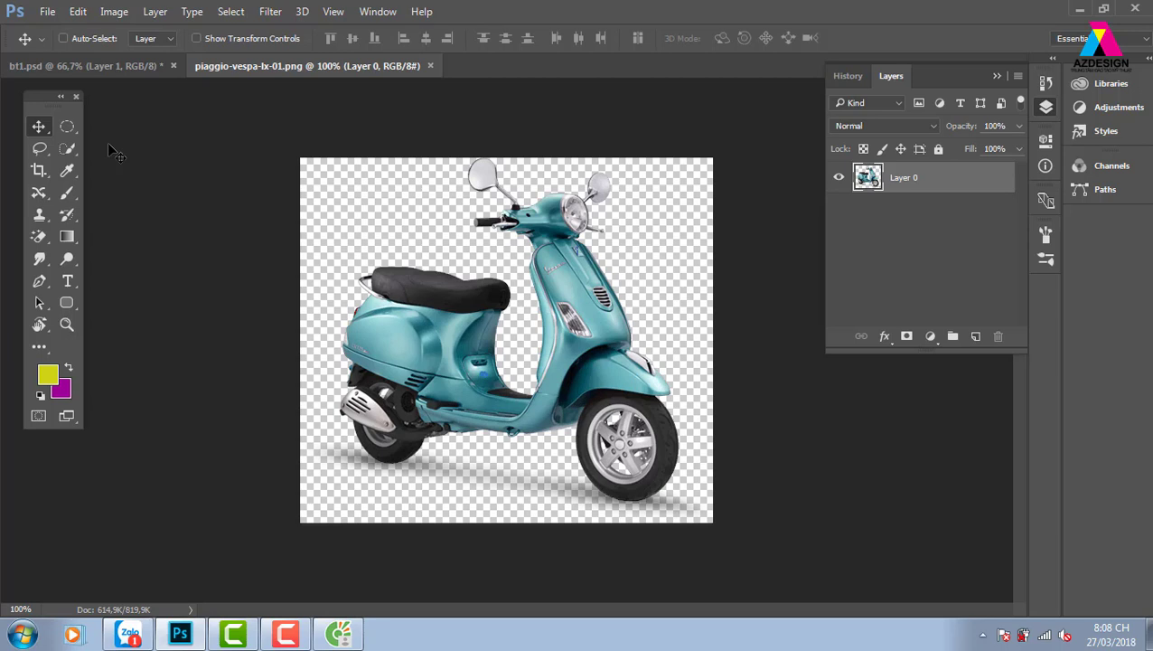
{"action": "left_click", "coordinate": [121, 64]}
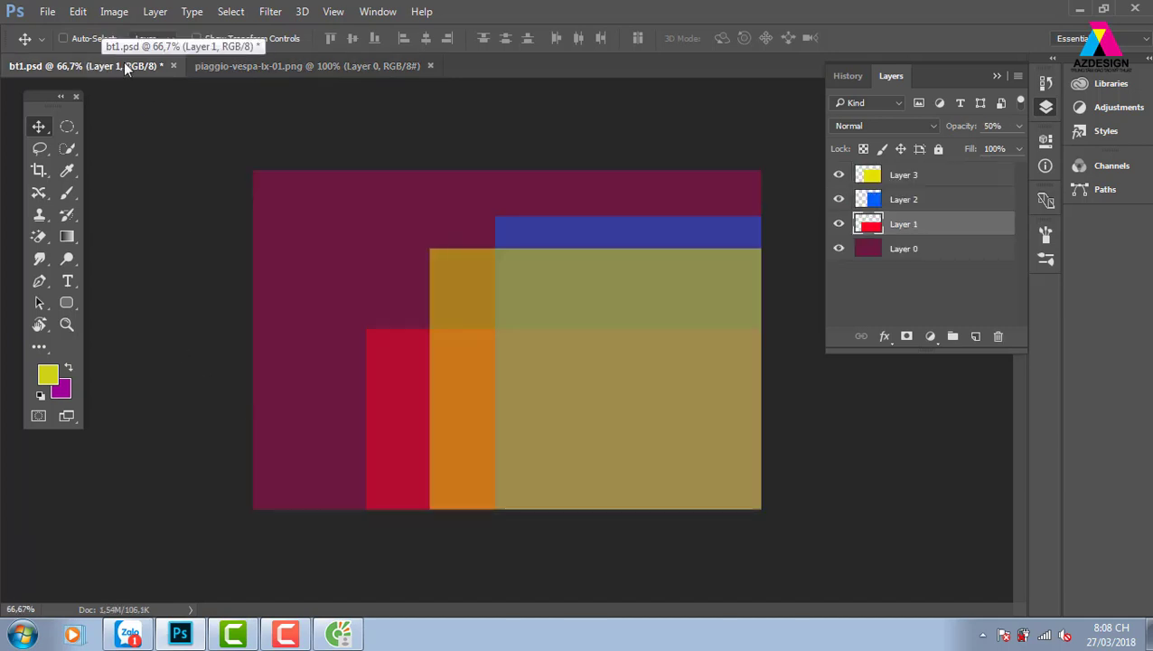
{"action": "left_click", "coordinate": [321, 67]}
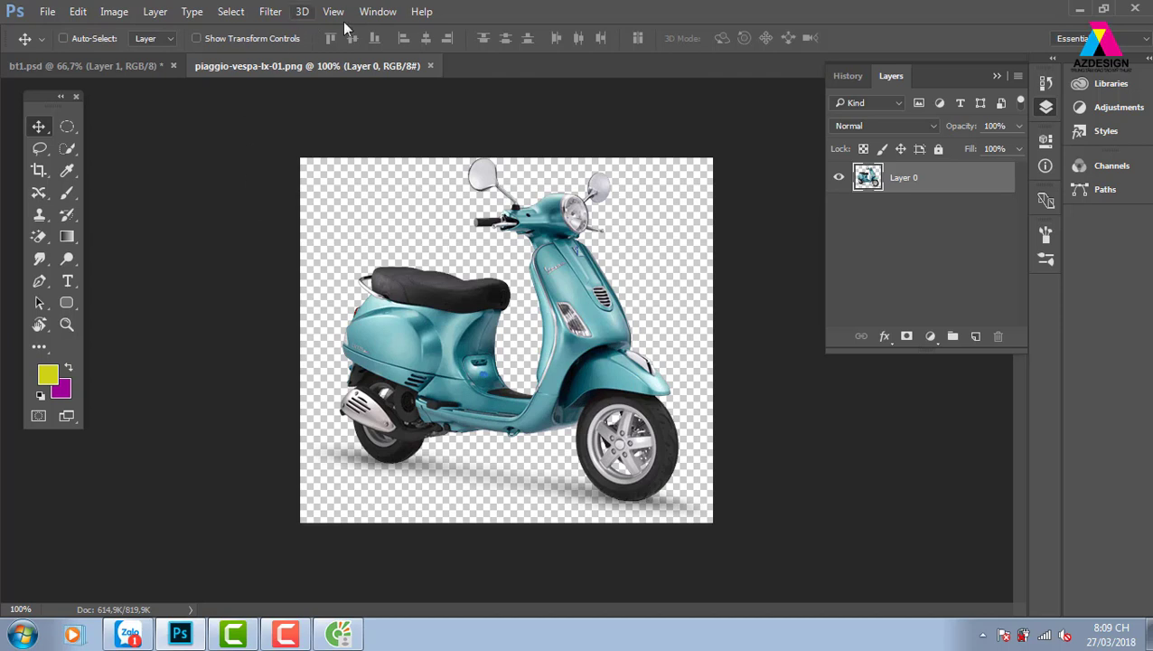
{"action": "left_click", "coordinate": [375, 14]}
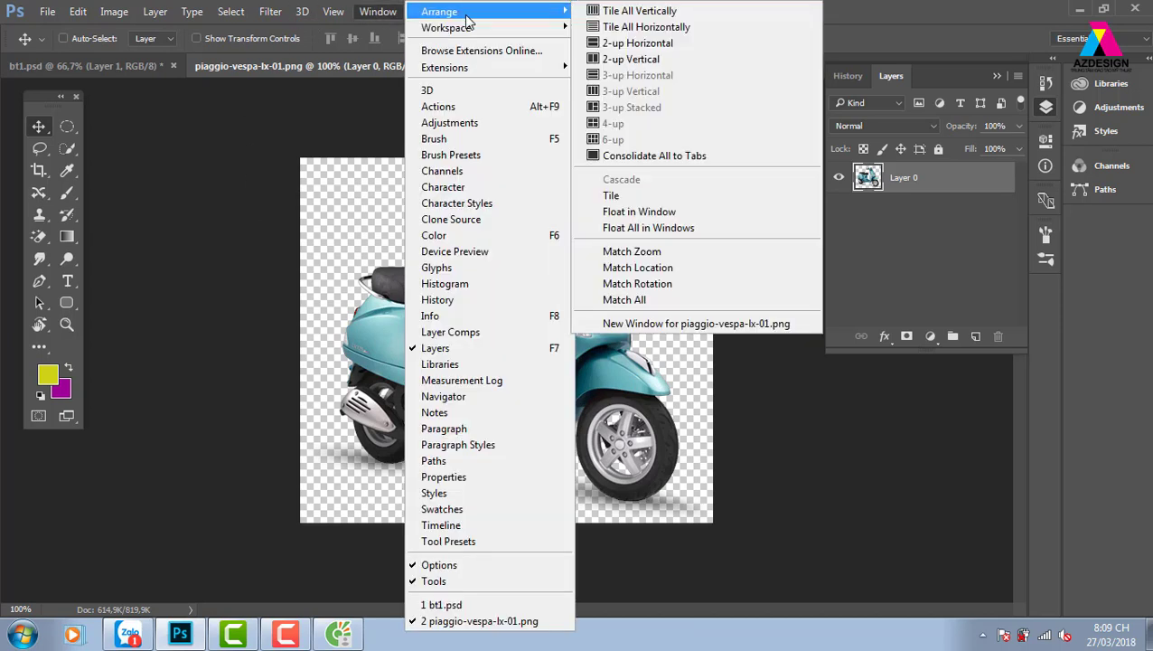
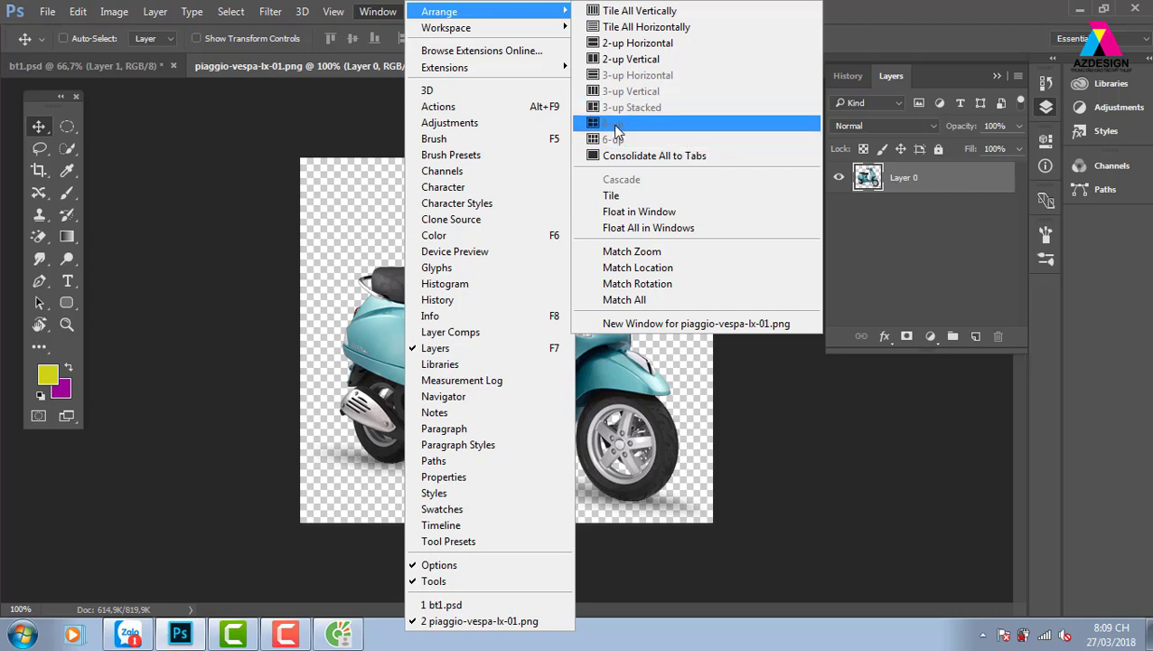
- Tile the documents 2-up vertically and drag the teal scooter into bt1.psd as a new layer
{"action": "left_click", "coordinate": [644, 60]}
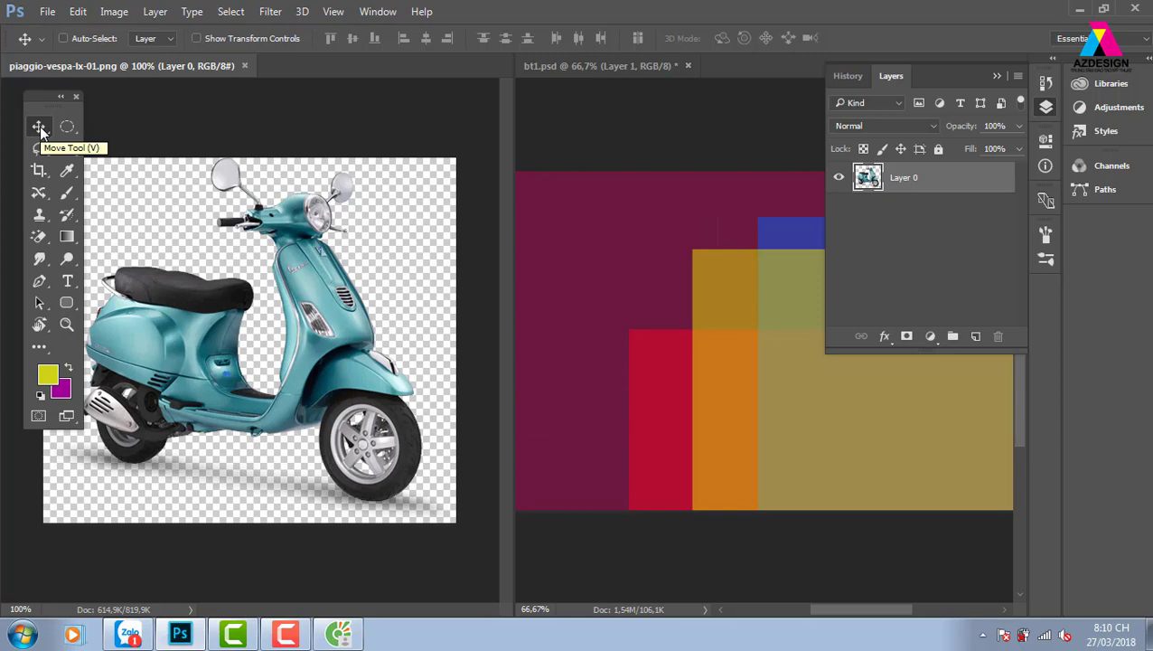
{"action": "left_click_drag", "start_coordinate": [327, 298], "coordinate": [286, 298]}
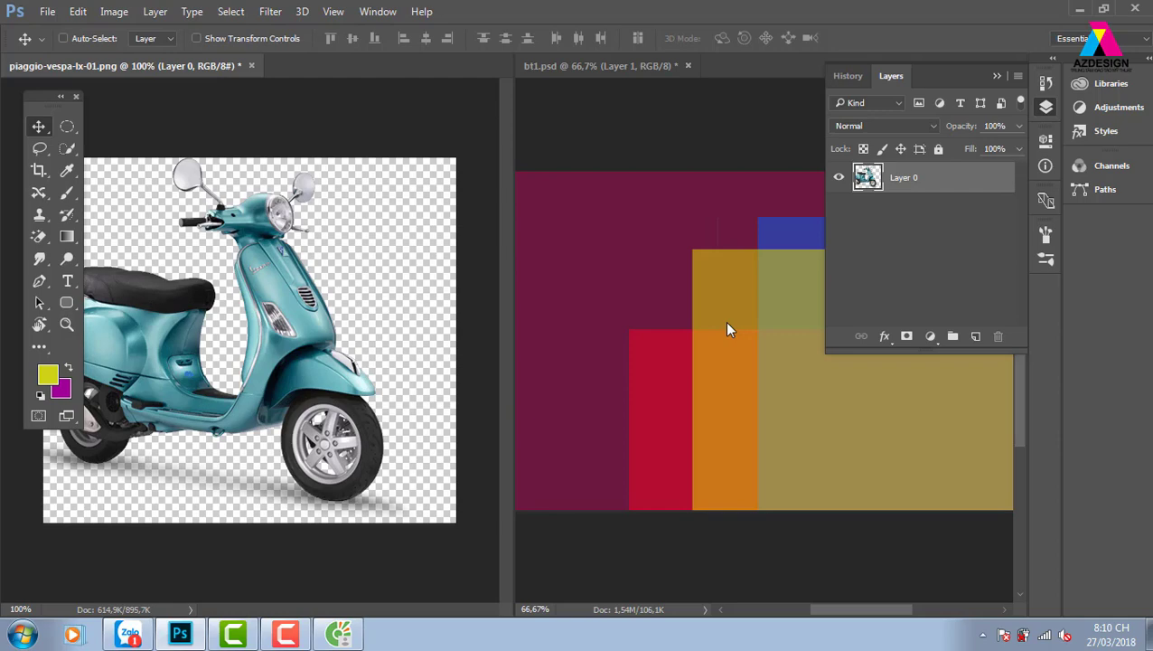
{"action": "left_click_drag", "start_coordinate": [274, 351], "coordinate": [314, 353]}
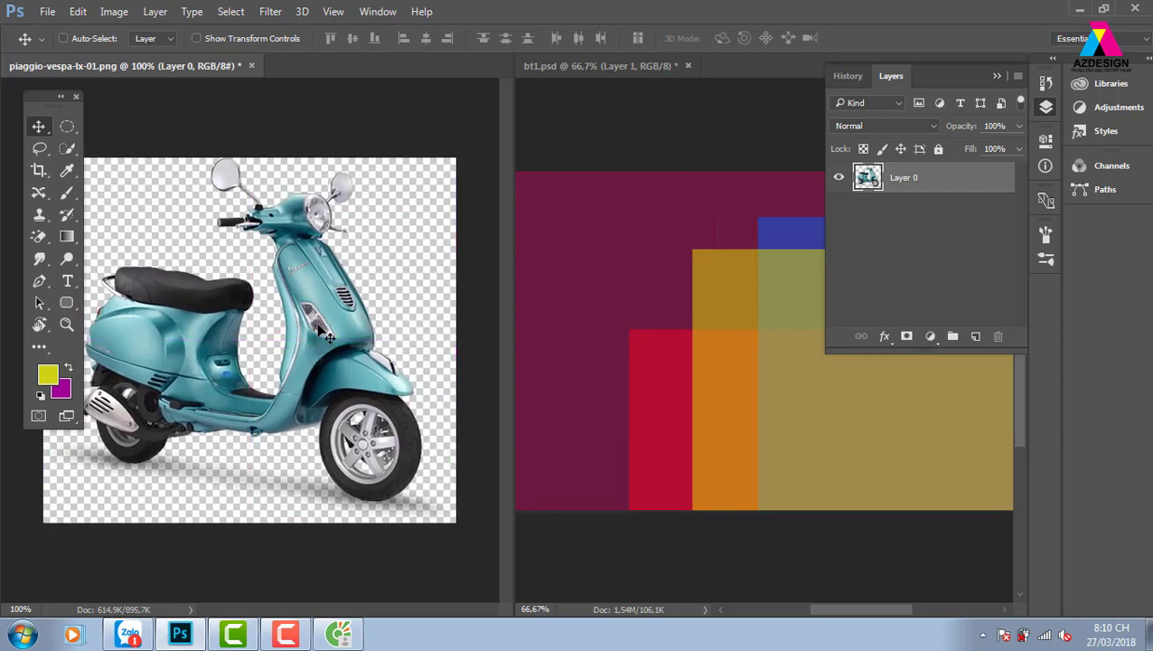
{"action": "left_click_drag", "start_coordinate": [314, 352], "coordinate": [741, 359]}
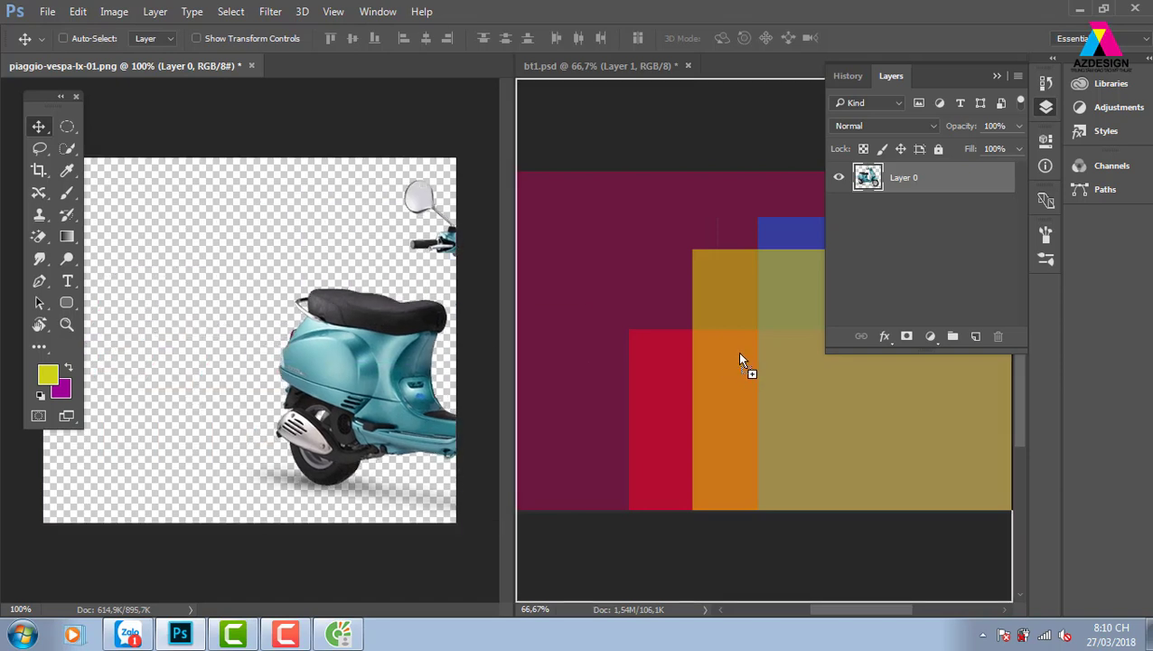
{"action": "left_click_drag", "start_coordinate": [739, 359], "coordinate": [737, 354]}
{"action": "left_click_drag", "start_coordinate": [737, 355], "coordinate": [737, 355]}
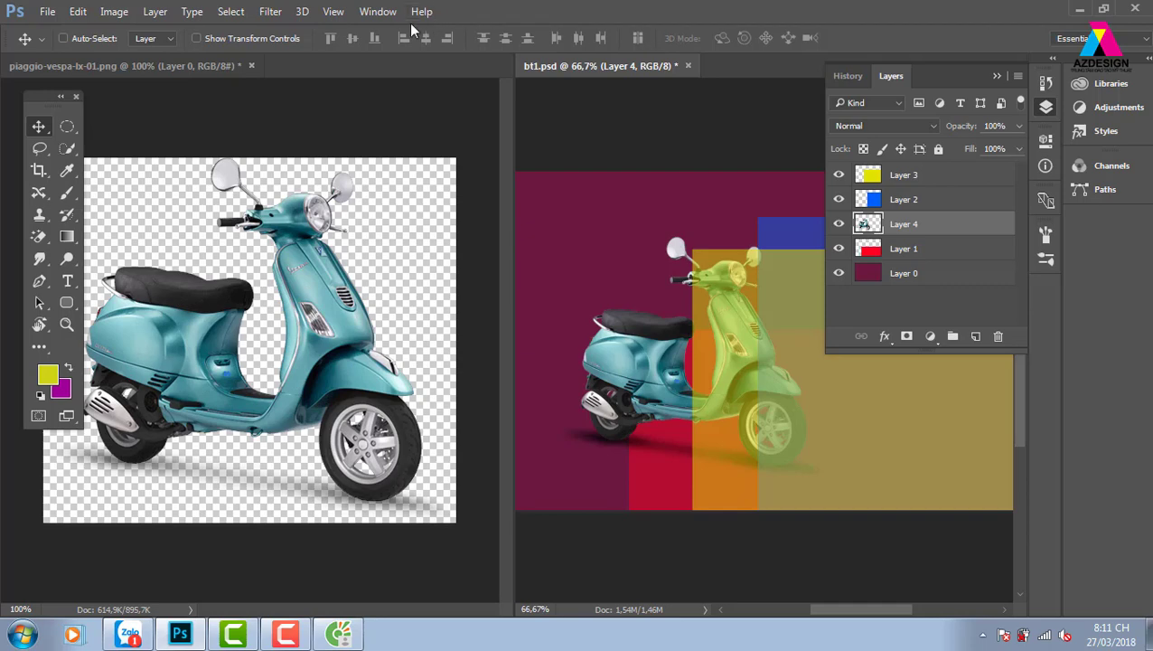
{"action": "left_click", "coordinate": [376, 12]}
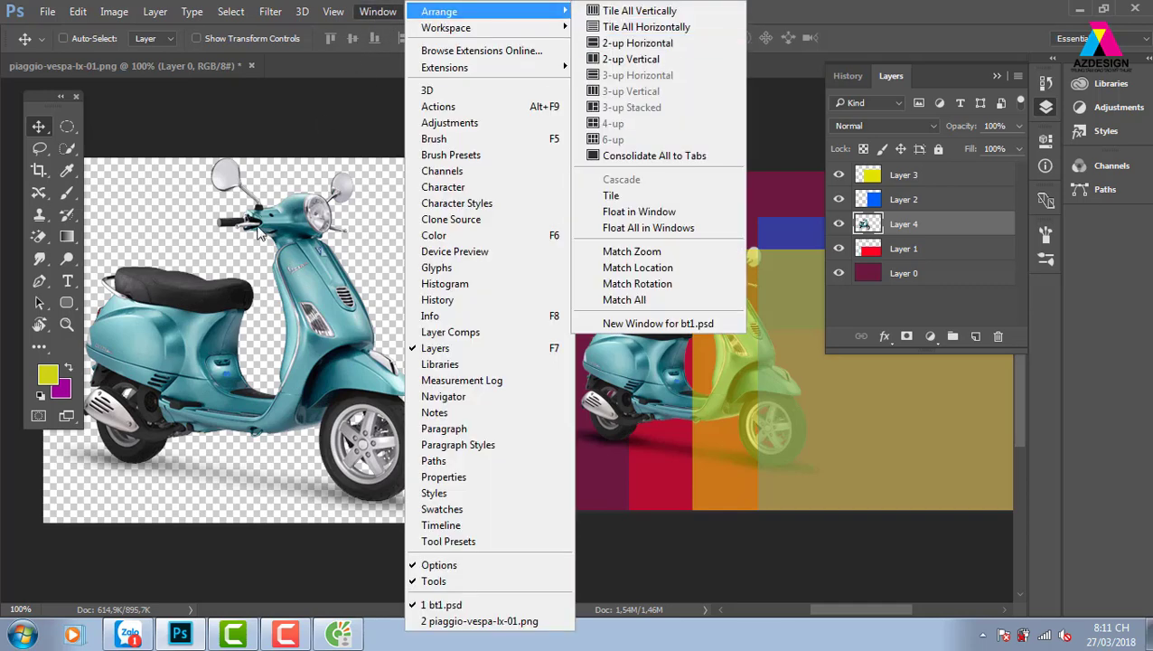
- Consolidate all documents to tabs and move the scooter up and left on the bt1.psd canvas
{"action": "mouse_move", "coordinate": [470, 11]}
{"action": "left_click", "coordinate": [671, 157]}
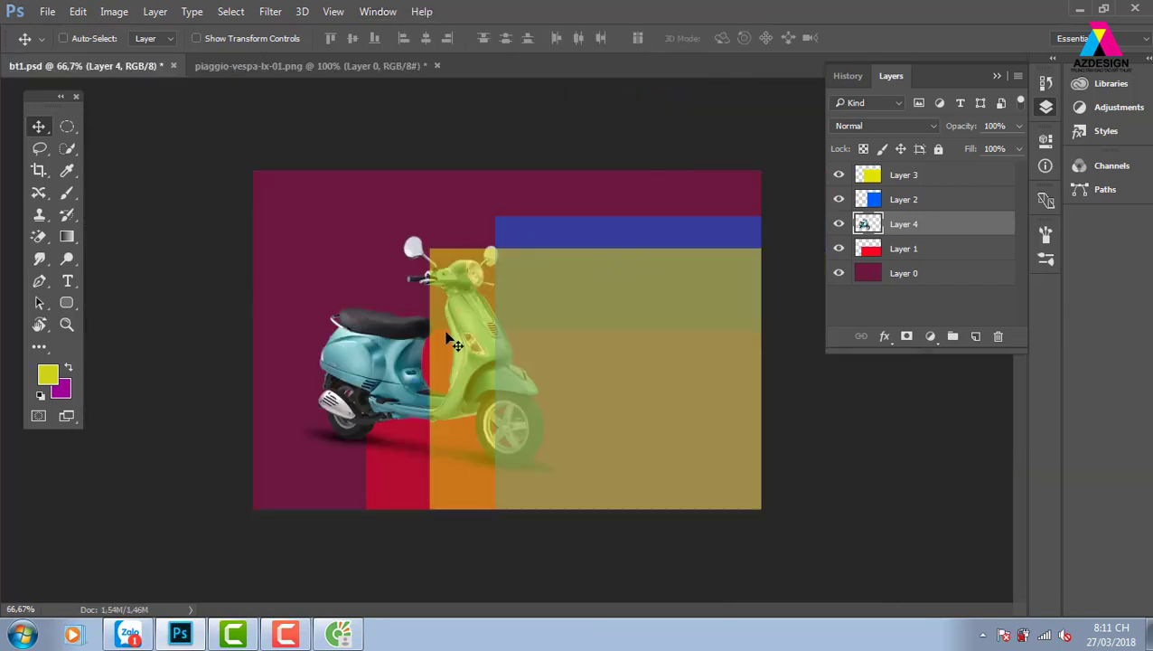
{"action": "left_click_drag", "start_coordinate": [380, 397], "coordinate": [366, 371]}
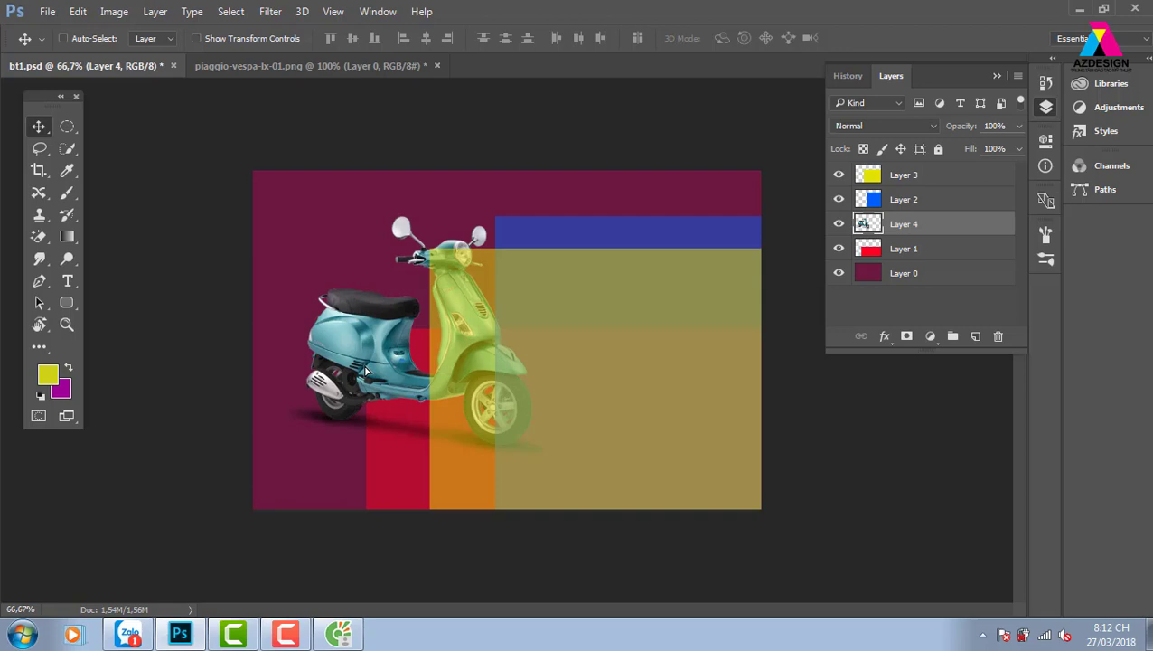
- Drag the scooter's Layer 4 above Layer 3 to the top of the layer stack
{"action": "left_click", "coordinate": [954, 277]}
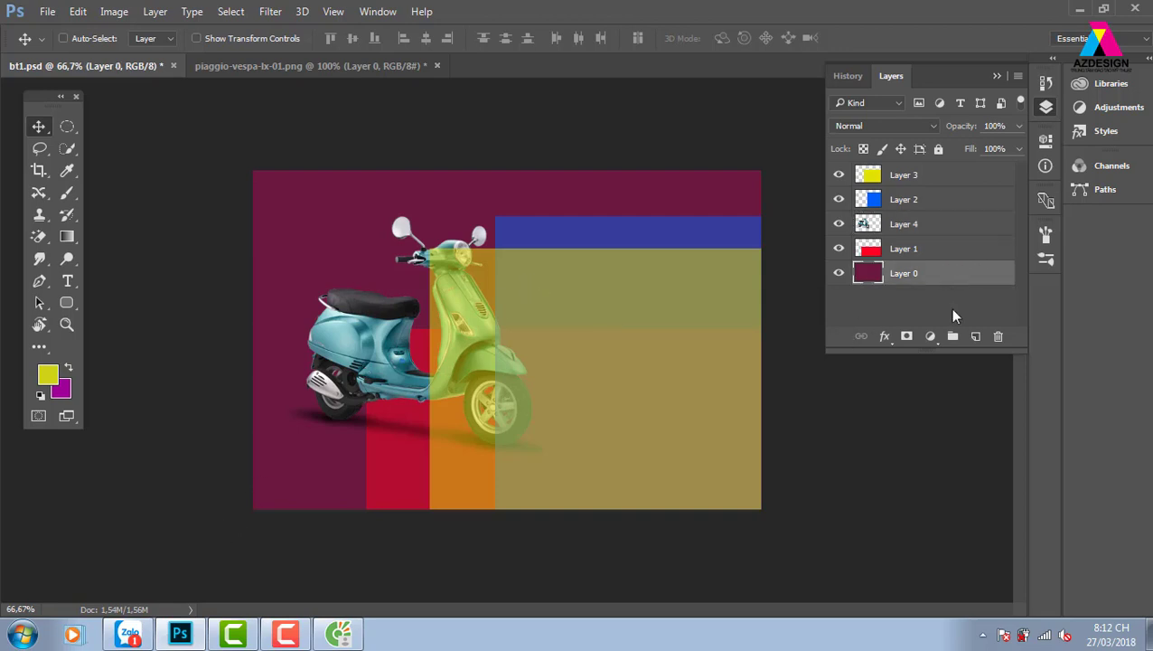
{"action": "left_click", "coordinate": [958, 255]}
{"action": "left_click", "coordinate": [965, 230]}
{"action": "left_click", "coordinate": [967, 204]}
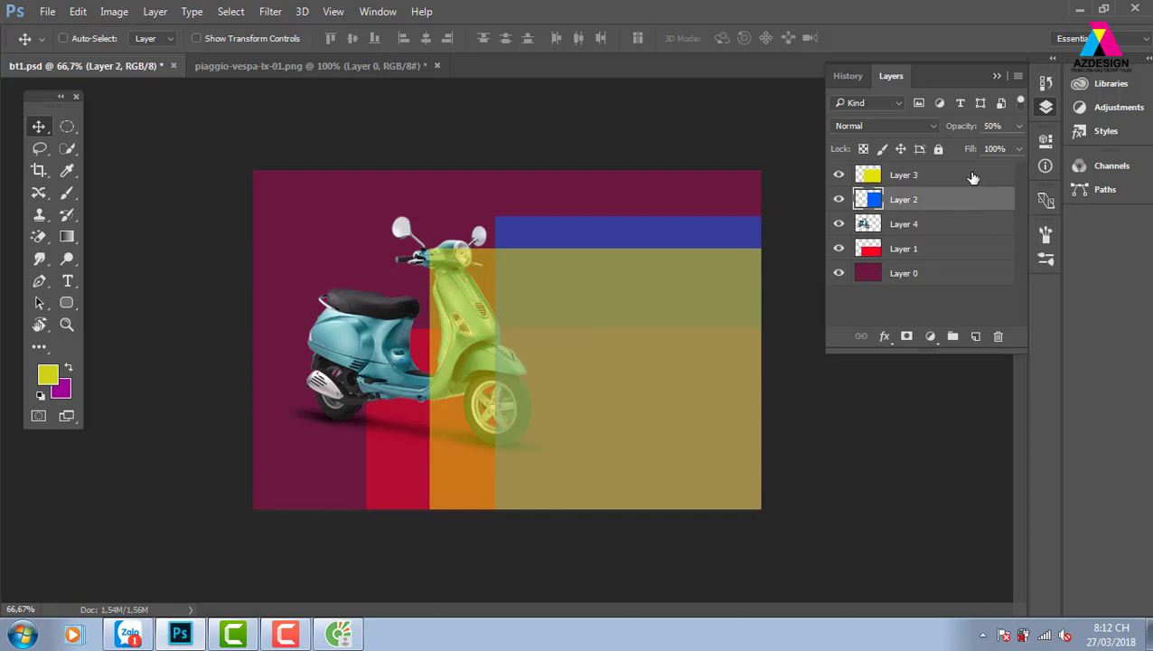
{"action": "left_click", "coordinate": [972, 178]}
{"action": "left_click", "coordinate": [930, 228]}
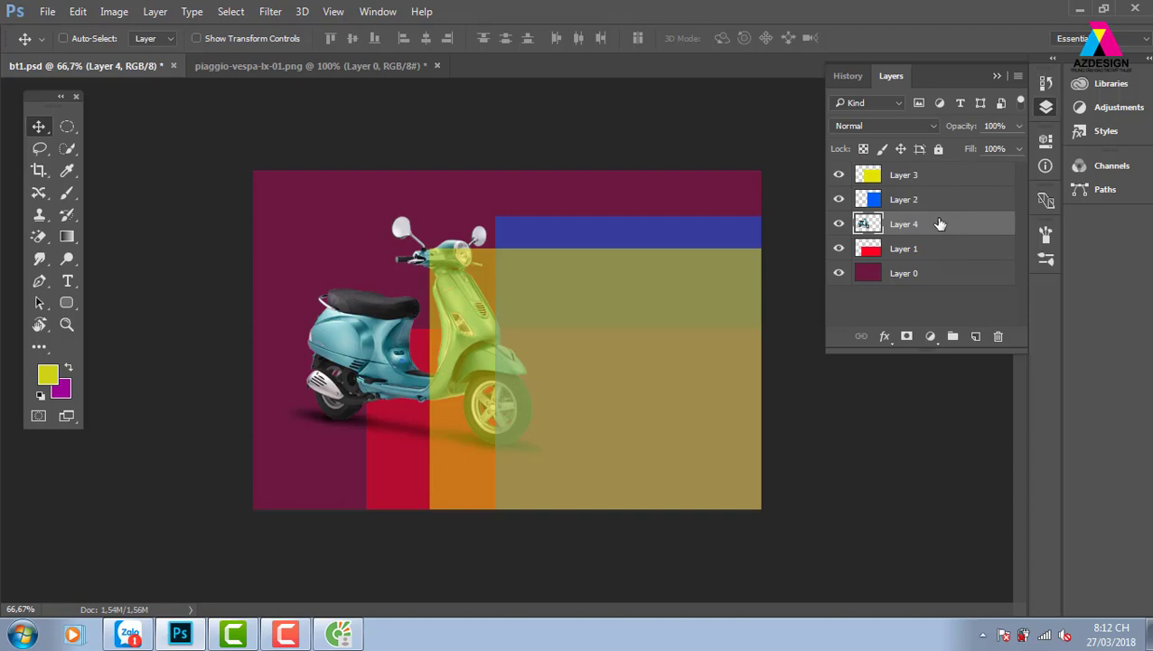
{"action": "left_click_drag", "start_coordinate": [939, 224], "coordinate": [930, 191]}
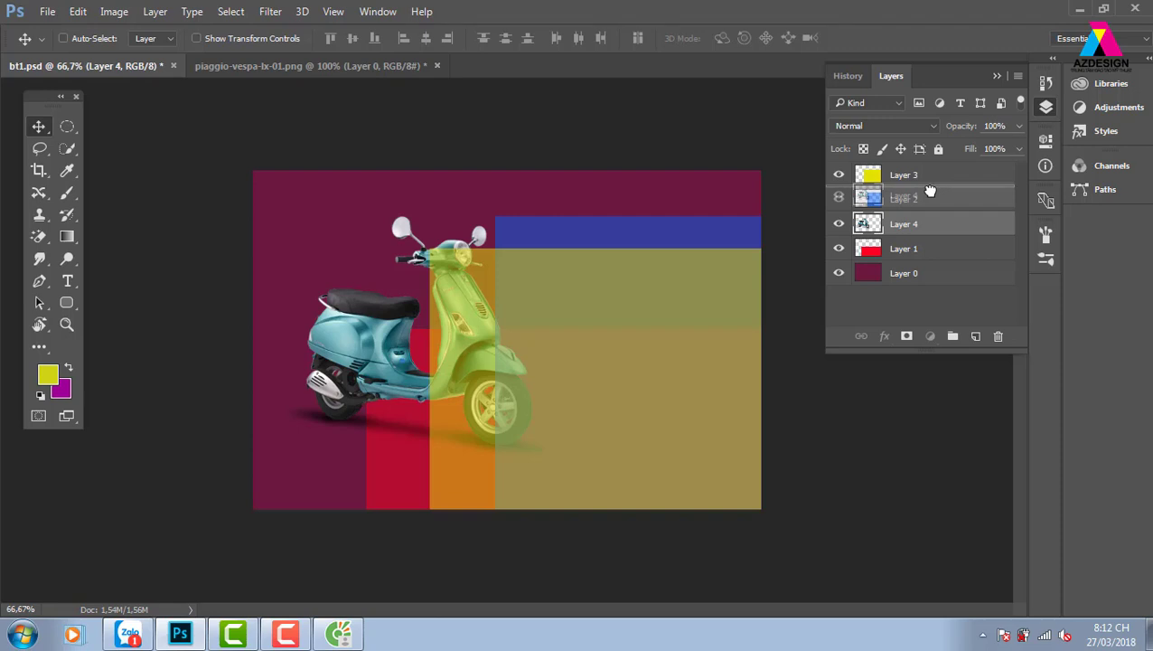
{"action": "left_click_drag", "start_coordinate": [930, 191], "coordinate": [931, 193]}
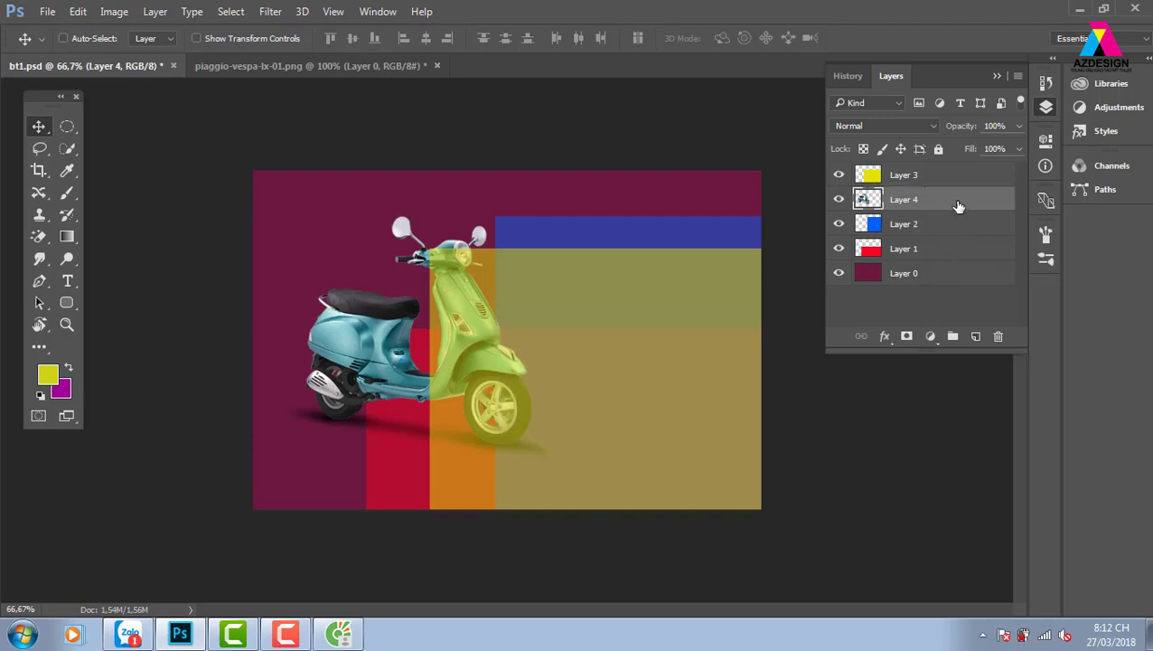
{"action": "left_click_drag", "start_coordinate": [958, 206], "coordinate": [955, 231]}
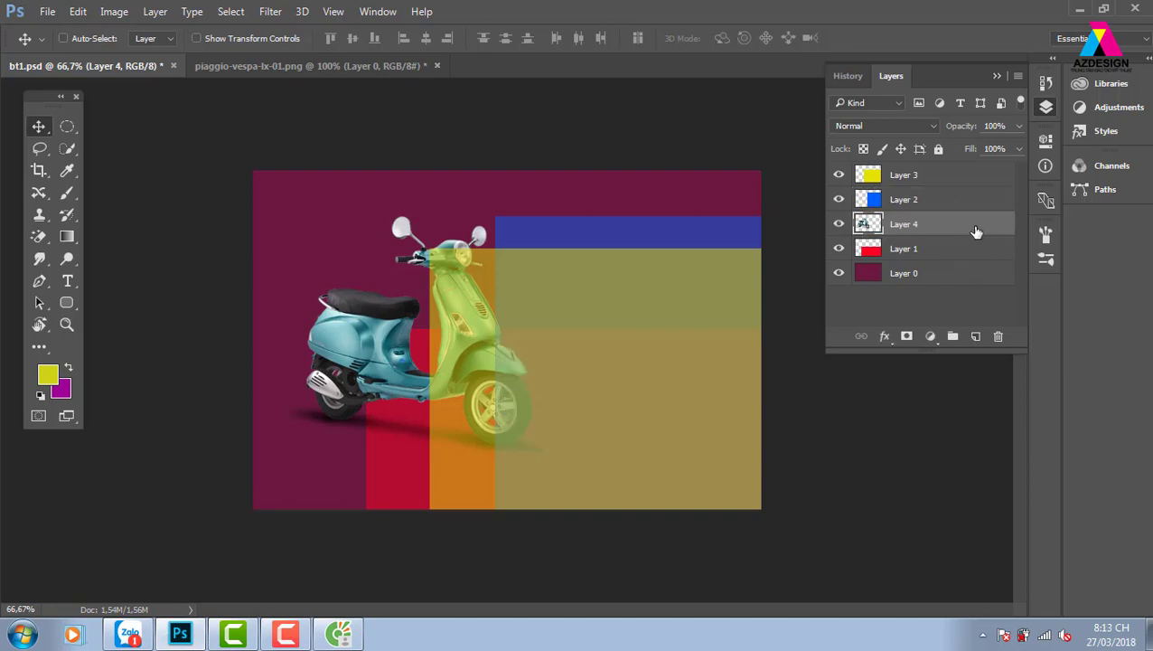
{"action": "left_click_drag", "start_coordinate": [974, 225], "coordinate": [983, 174]}
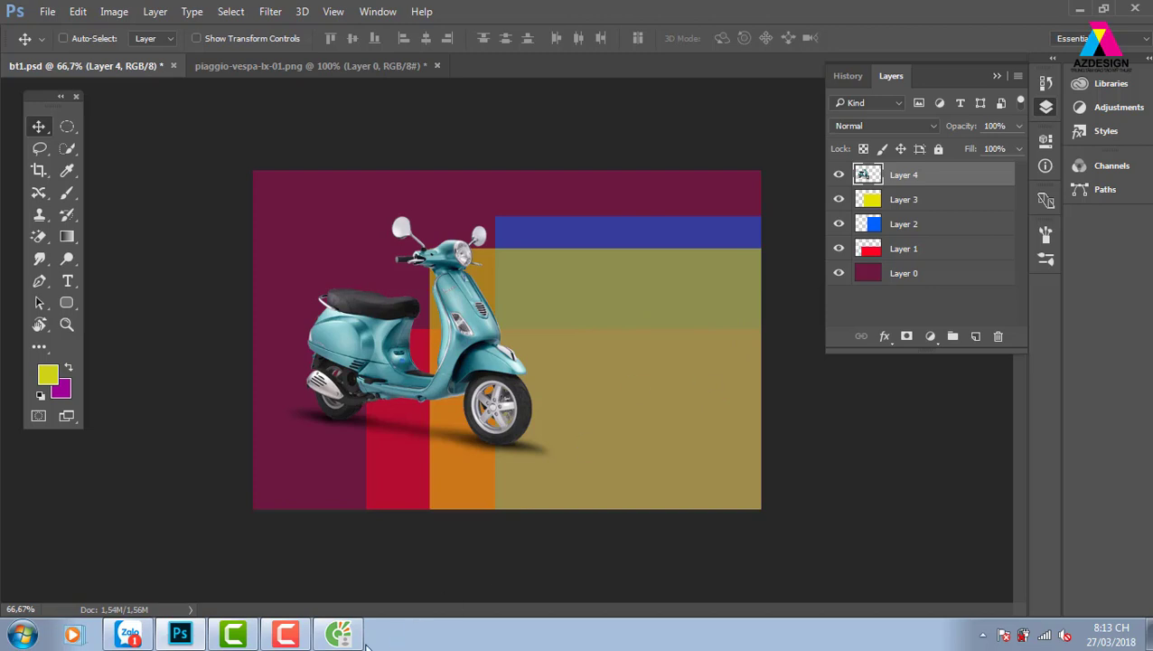
- Search Google Images in Cốc Cốc for 'calendar 2018', replacing the old 'logo png' query
{"action": "left_click", "coordinate": [338, 636]}
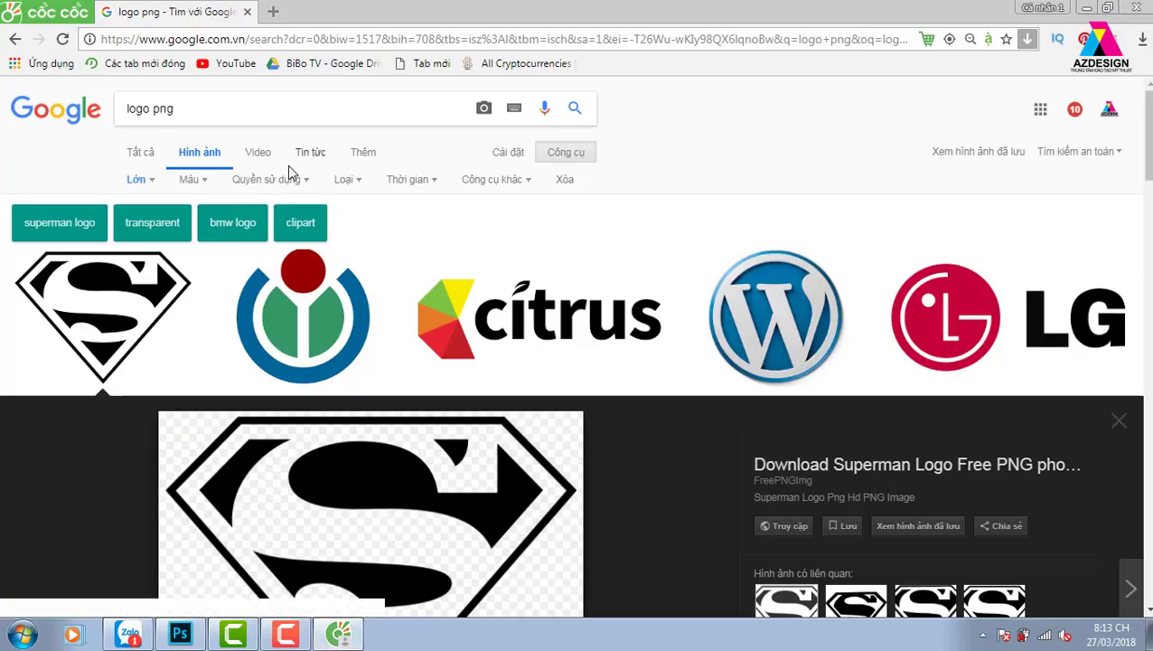
{"action": "key", "text": "ctrl+a"}
{"action": "key", "text": "BackSpace"}
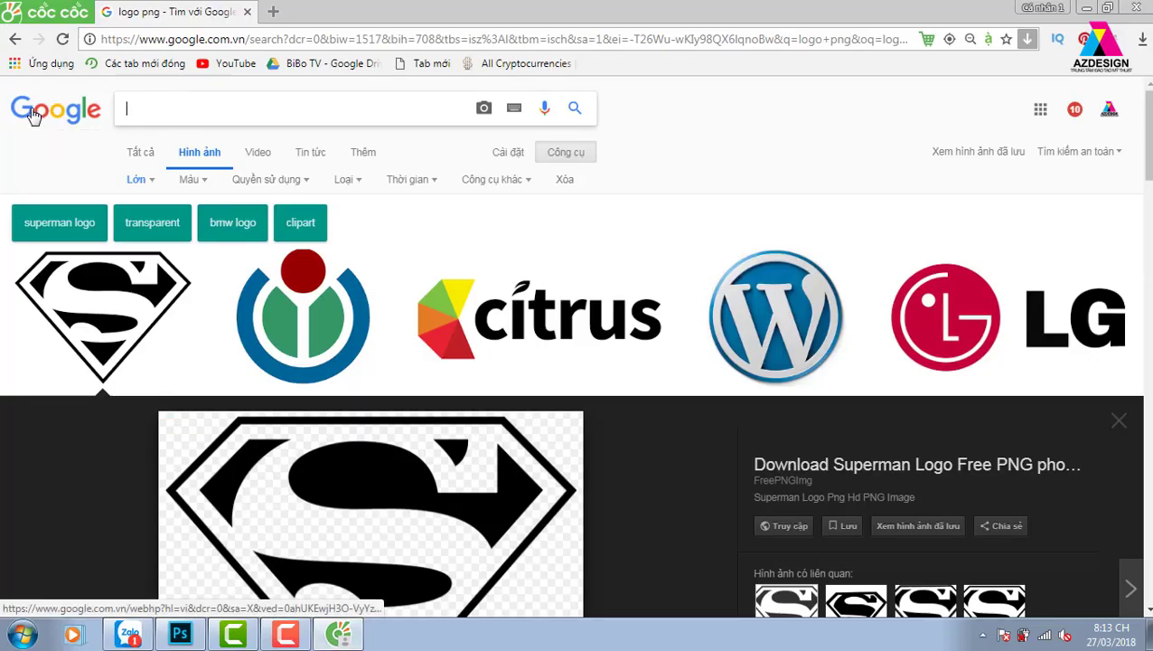
{"action": "type", "text": "bô"}
{"action": "key", "text": "BackSpace"}
{"action": "key", "text": "BackSpace"}
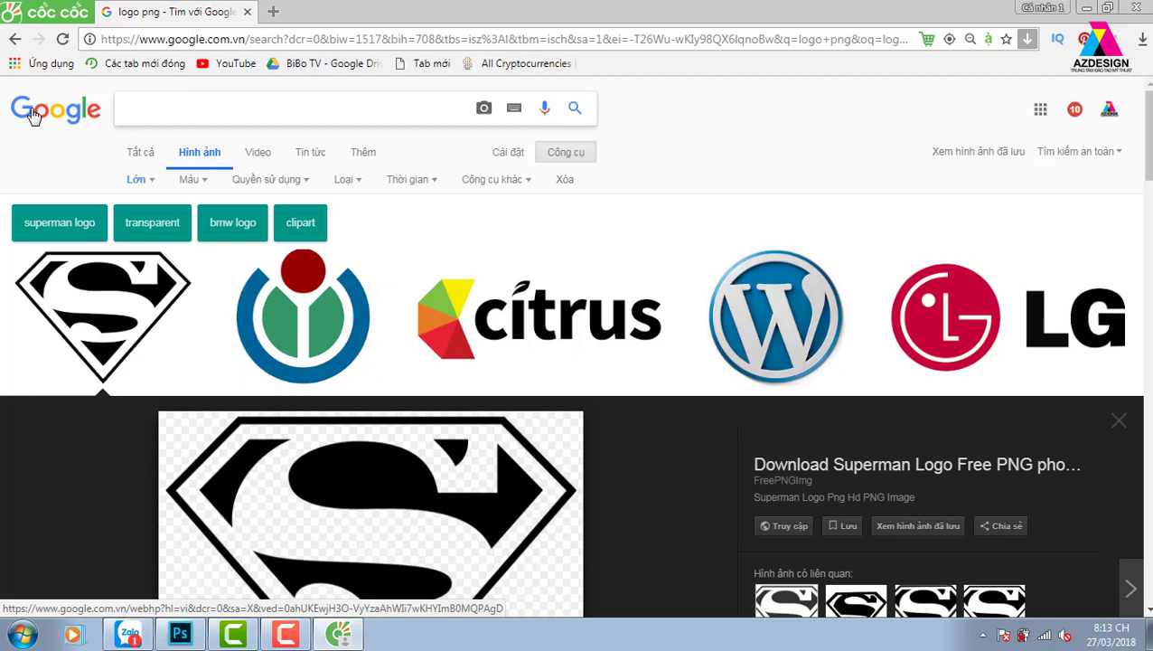
{"action": "type", "text": "cal"}
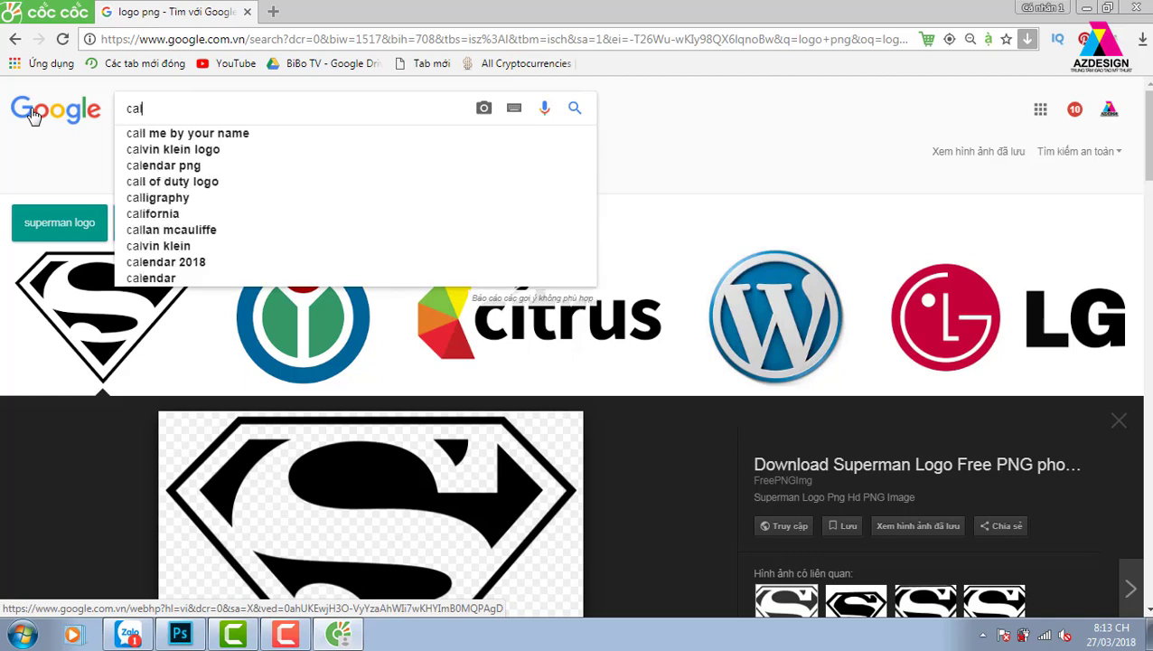
{"action": "type", "text": "e"}
{"action": "key", "text": "Down"}
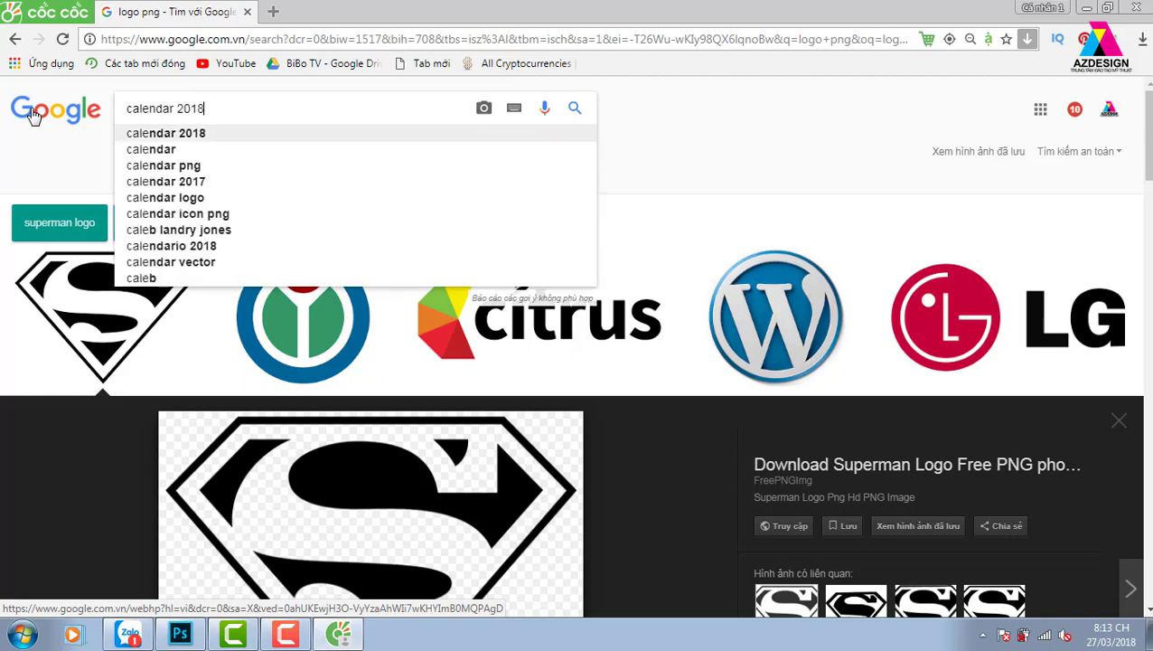
{"action": "key", "text": "Return"}
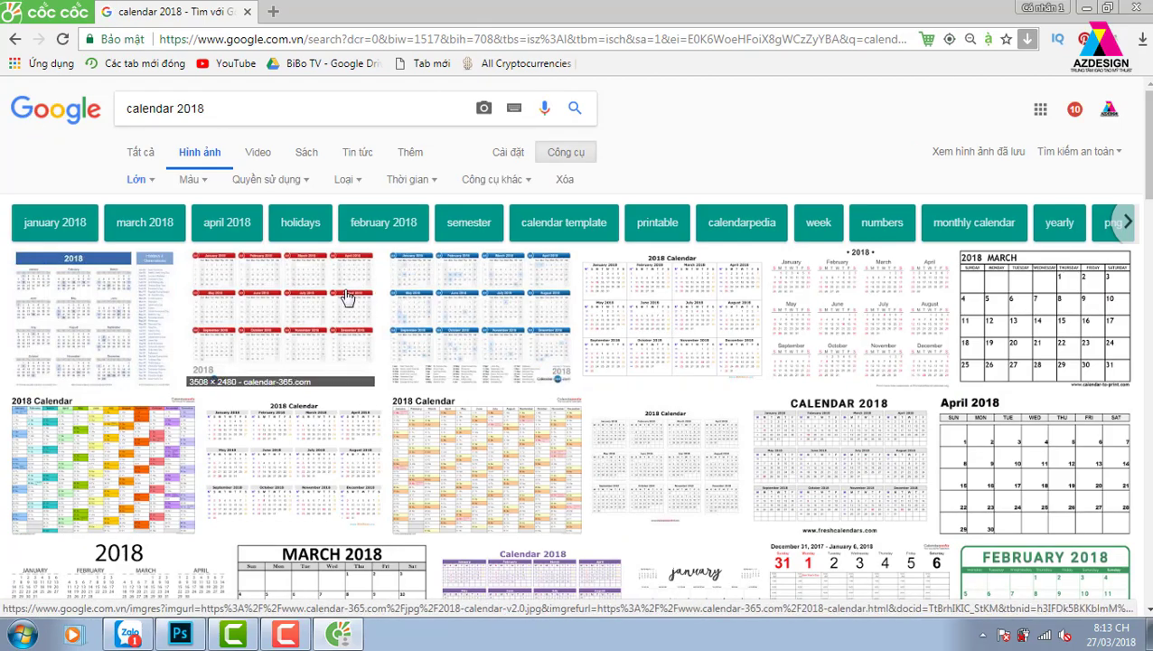
- Copy a 2018 calendar image from the results and return to Photoshop
{"action": "left_click", "coordinate": [497, 312]}
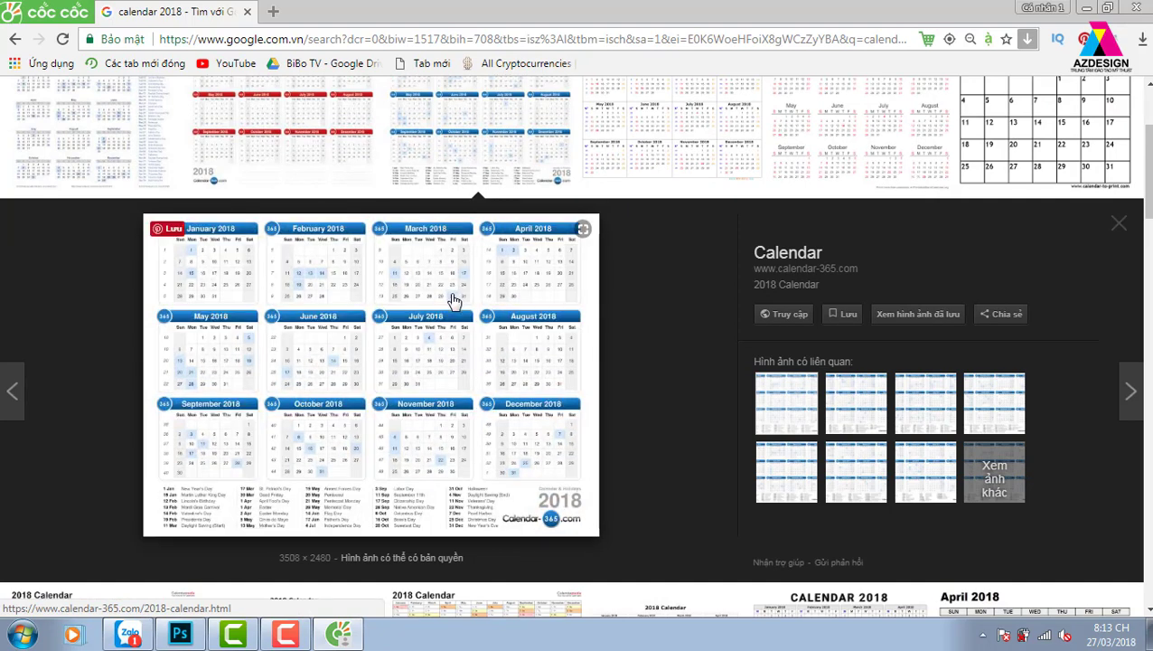
{"action": "right_click", "coordinate": [471, 282]}
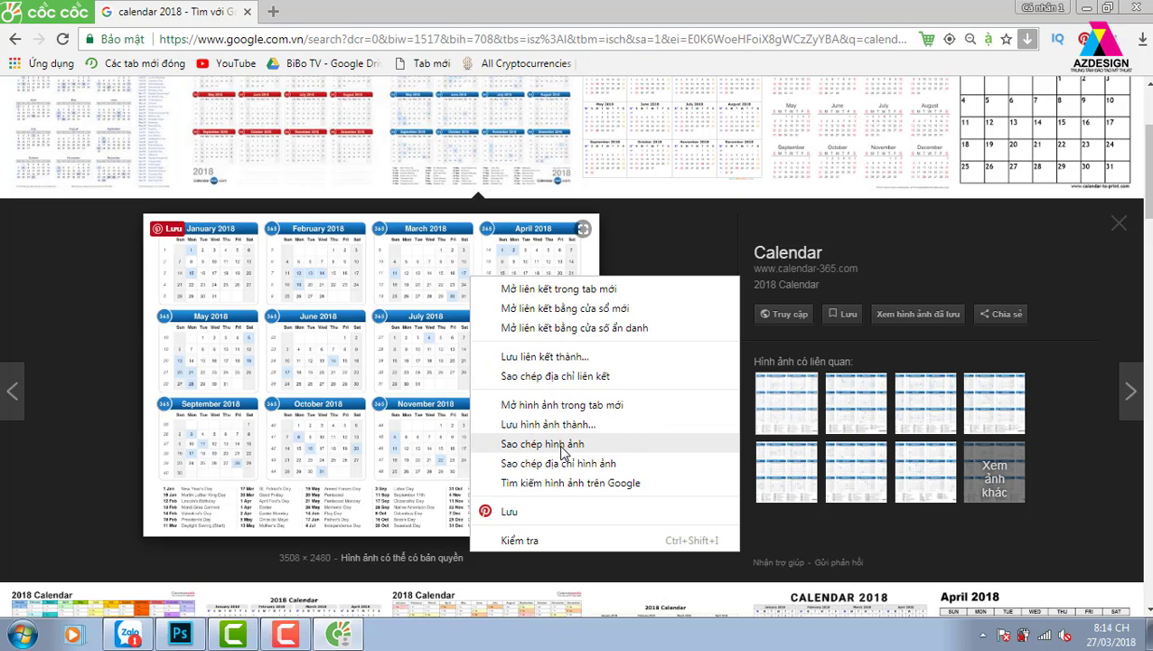
{"action": "left_click", "coordinate": [562, 444]}
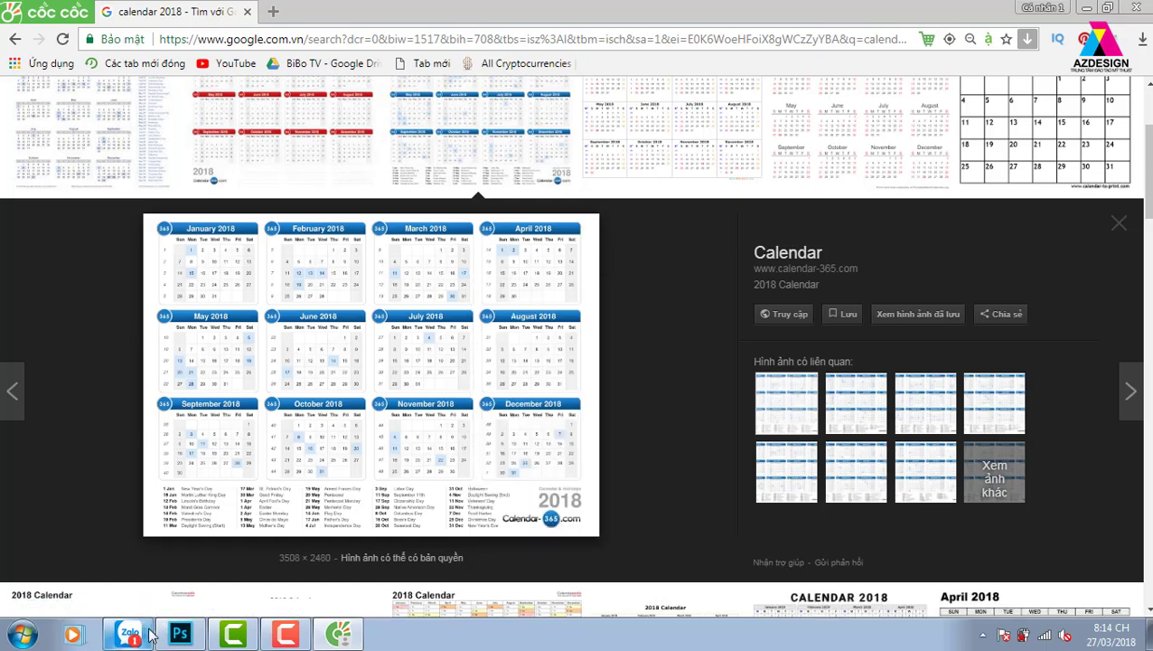
{"action": "left_click", "coordinate": [180, 633]}
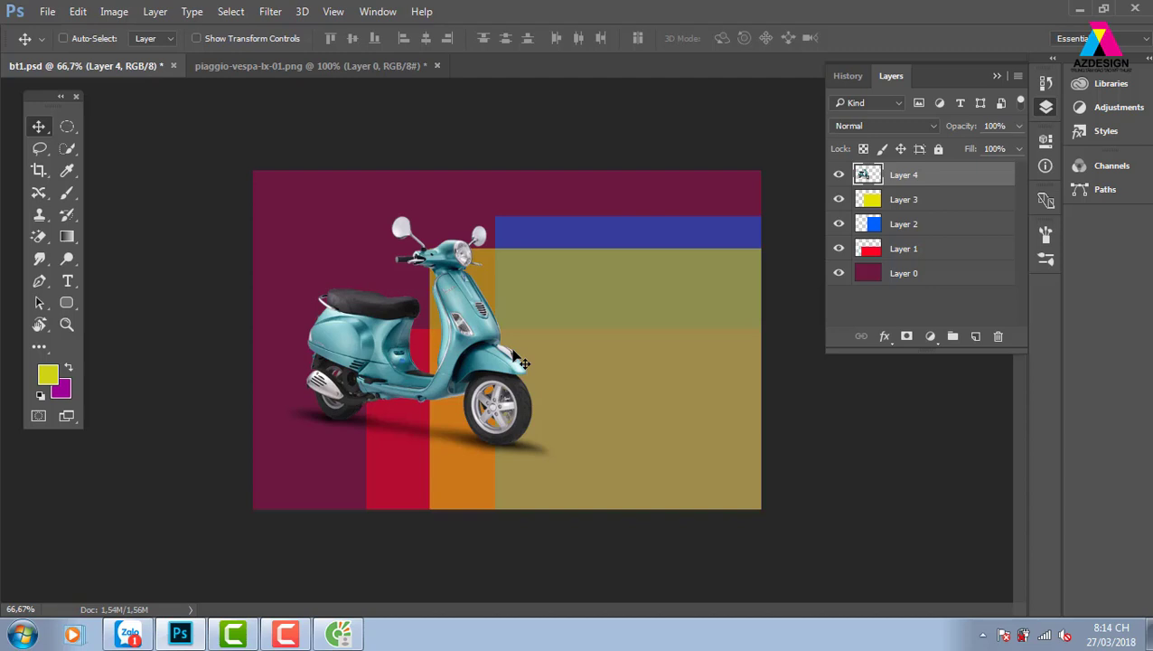
- Paste the 2018 calendar into bt1.psd as Layer 5 and shift it right
{"action": "key", "text": "ctrl"}
{"action": "key", "text": "ctrl+v"}
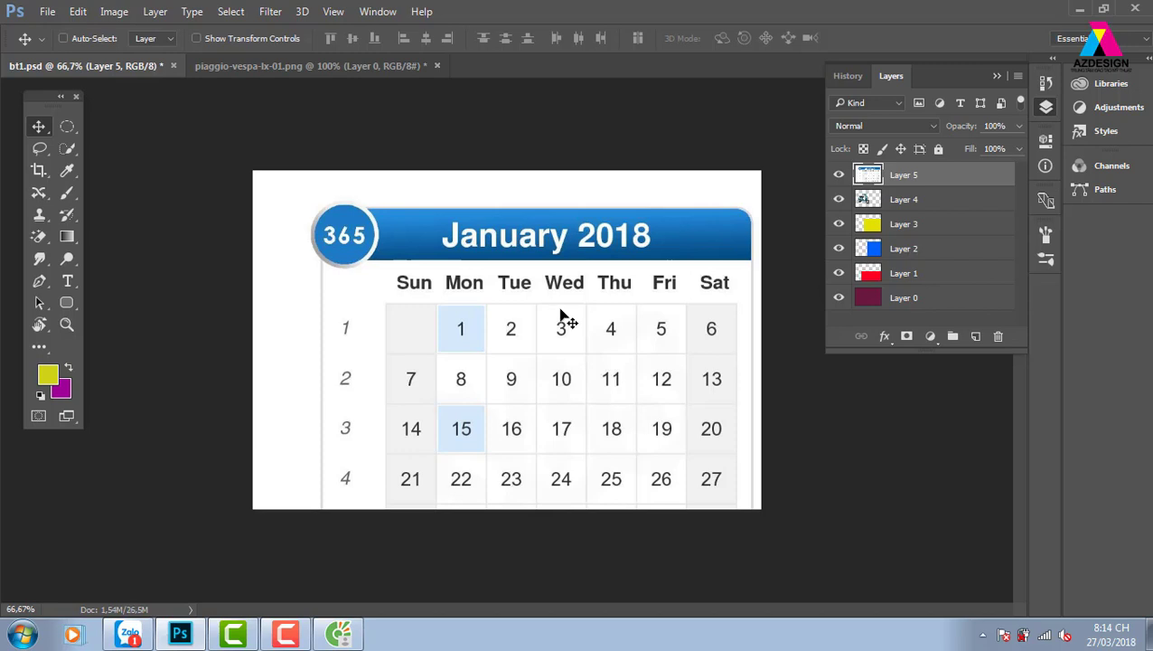
{"action": "left_click_drag", "start_coordinate": [526, 313], "coordinate": [560, 320]}
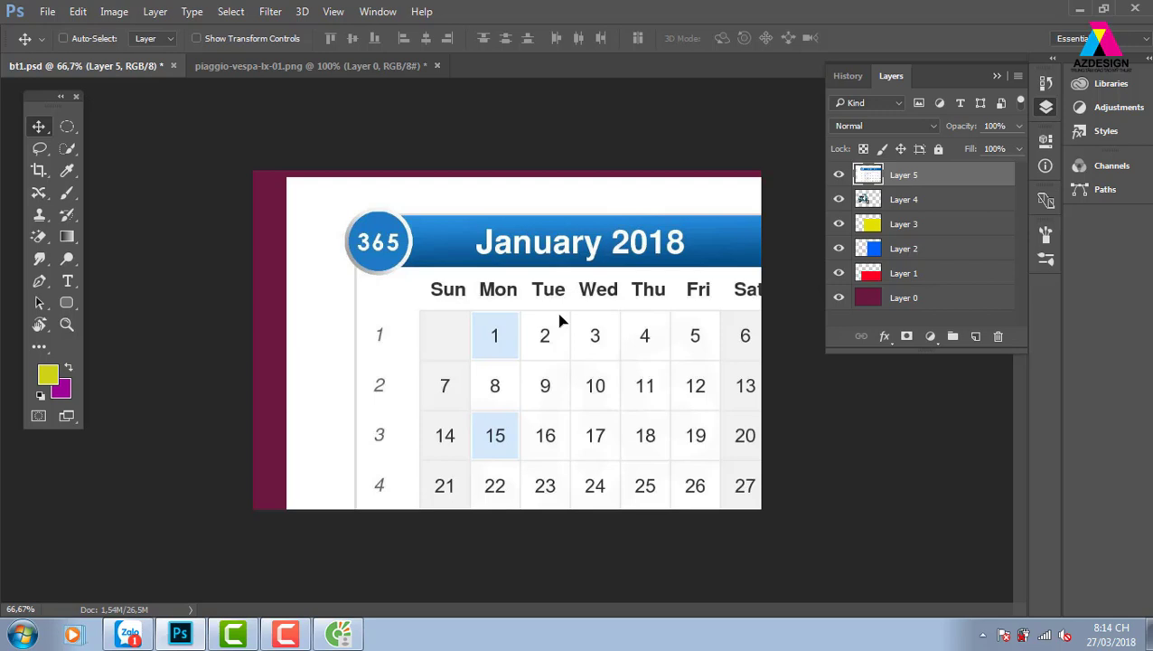
- Scale the calendar down to about 12% over the right colour blocks, then view at 100%
{"action": "key", "text": "ctrl+t"}
{"action": "mouse_move", "coordinate": [286, 180]}
{"action": "left_mouse_down"}
{"action": "mouse_move", "coordinate": [658, 441]}
{"action": "mouse_move", "coordinate": [578, 418]}
{"action": "left_mouse_up"}
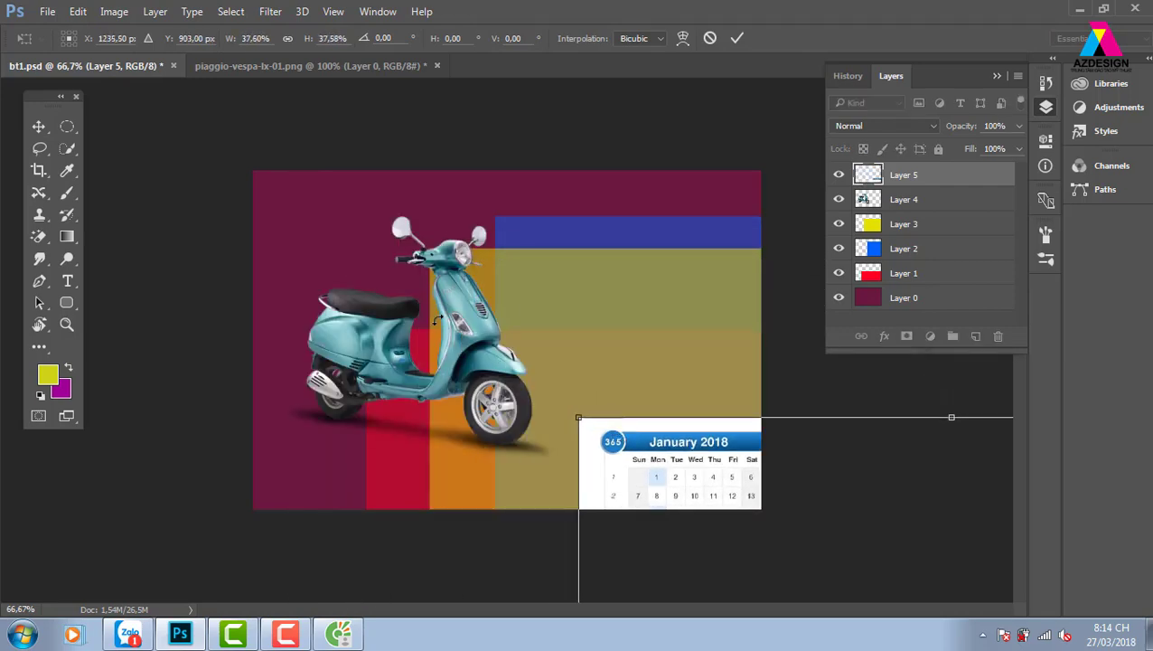
{"action": "left_click_drag", "start_coordinate": [664, 447], "coordinate": [446, 246]}
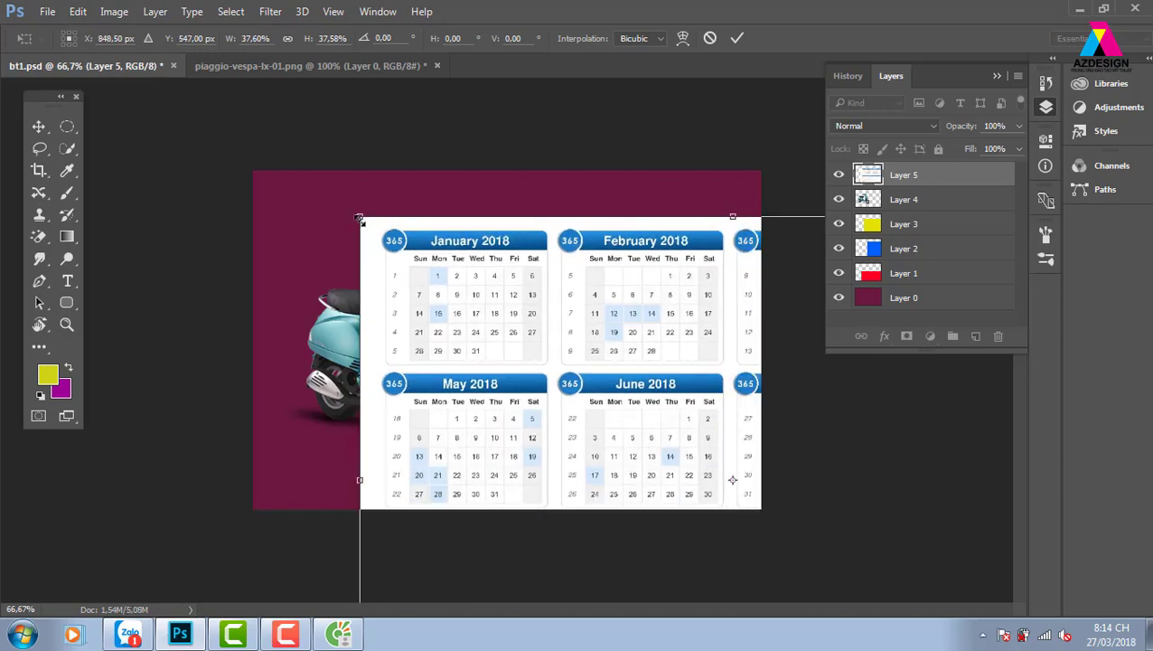
{"action": "left_click_drag", "start_coordinate": [360, 217], "coordinate": [560, 330]}
{"action": "left_click_drag", "start_coordinate": [713, 406], "coordinate": [541, 306]}
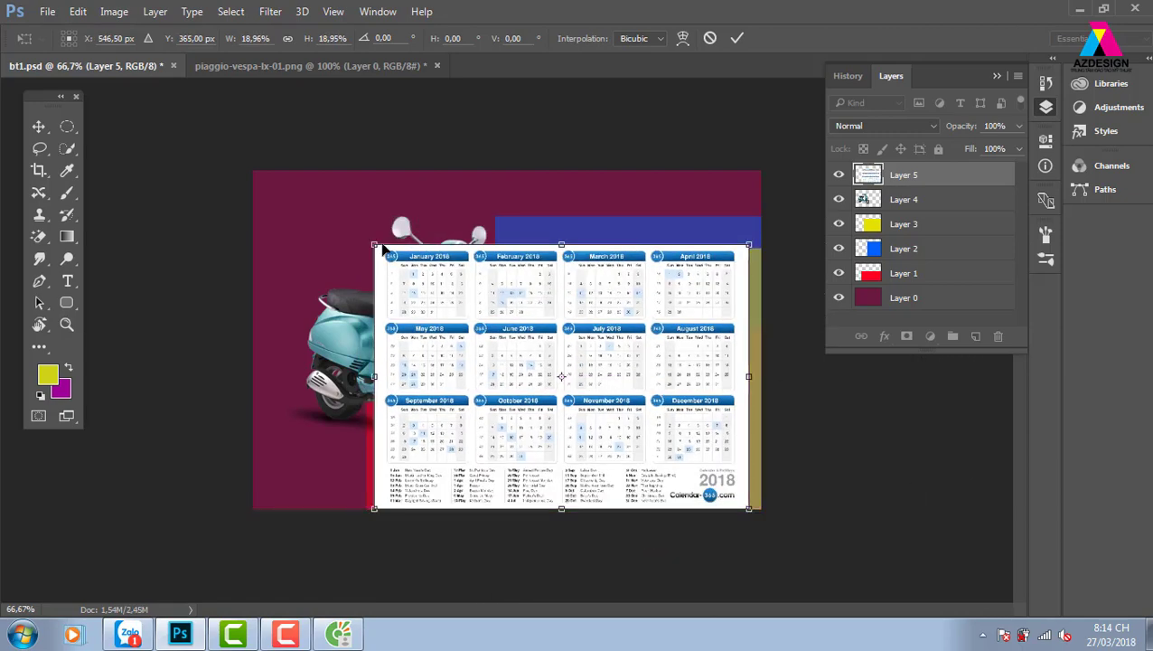
{"action": "left_click_drag", "start_coordinate": [380, 251], "coordinate": [553, 337]}
{"action": "left_click_drag", "start_coordinate": [665, 404], "coordinate": [671, 334]}
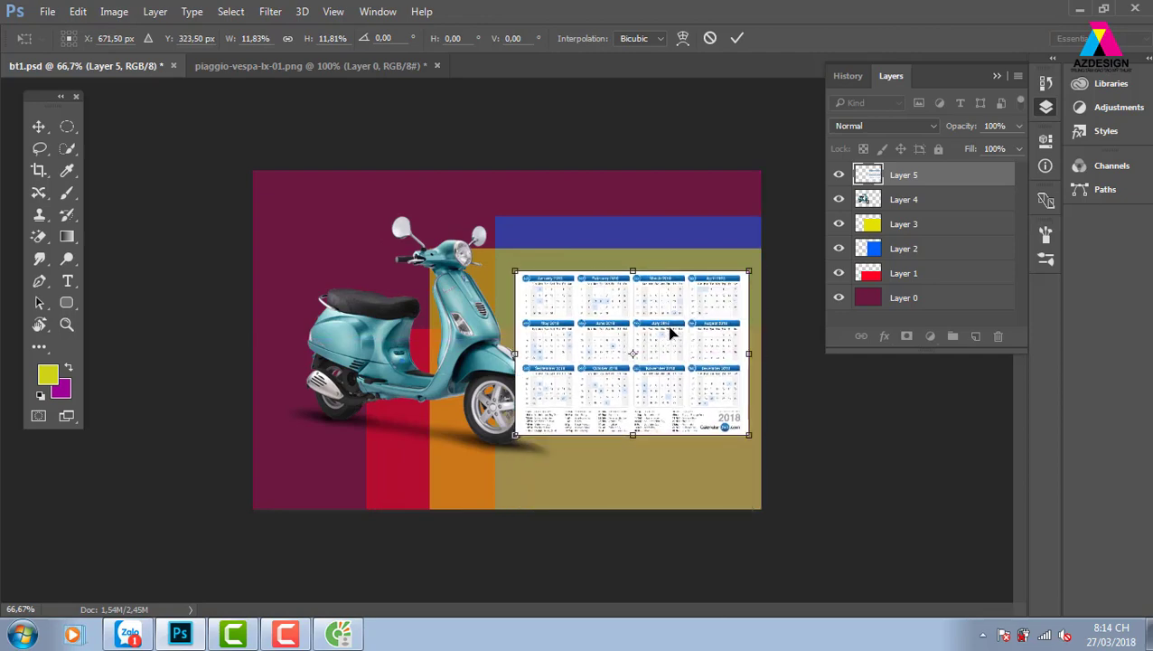
{"action": "key", "text": "Return"}
{"action": "key", "text": "ctrl+plus"}
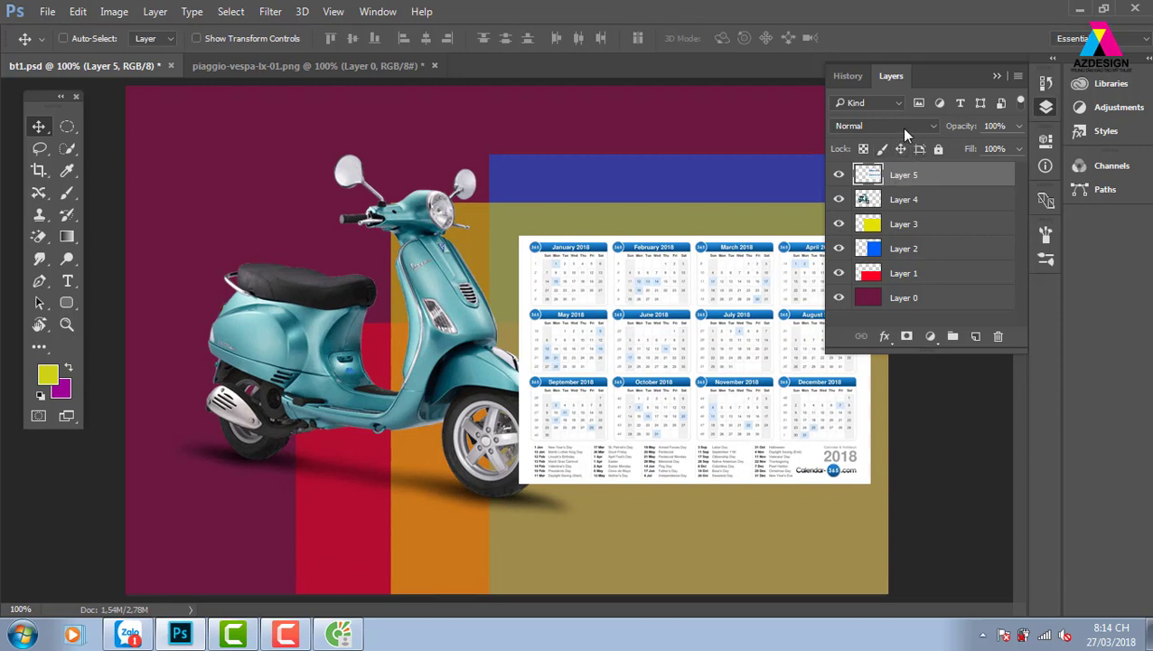
- Try Multiply blend mode on calendar Layer 5, then delete the layer
{"action": "left_click", "coordinate": [901, 127]}
{"action": "left_click", "coordinate": [883, 182]}
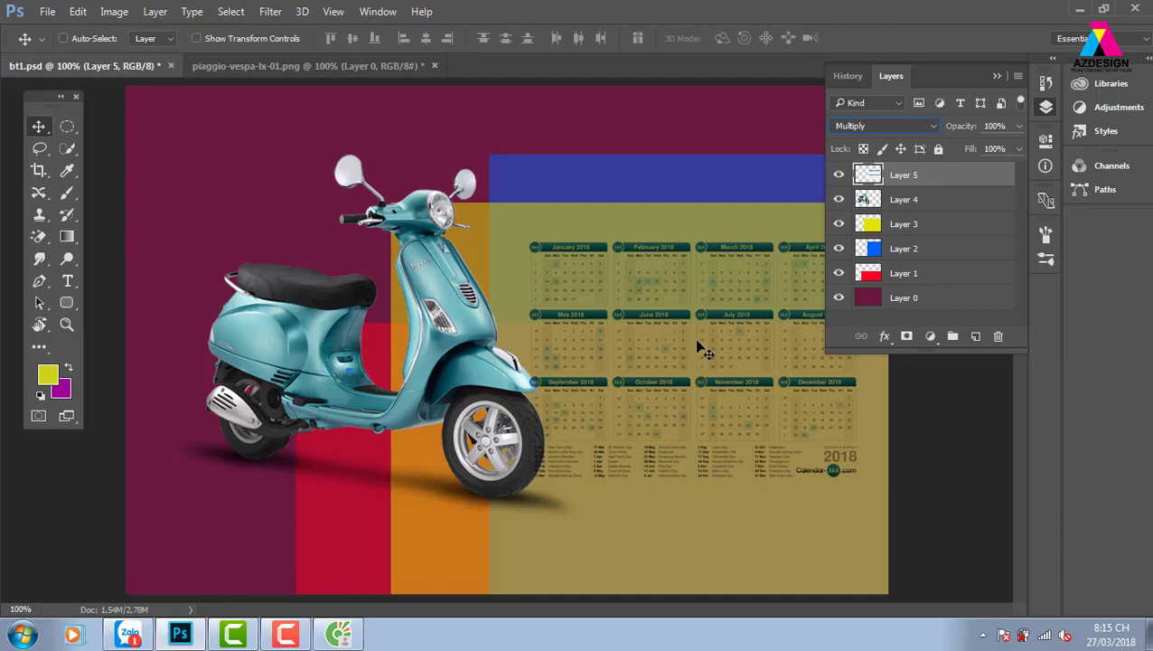
{"action": "left_click_drag", "start_coordinate": [683, 403], "coordinate": [701, 400]}
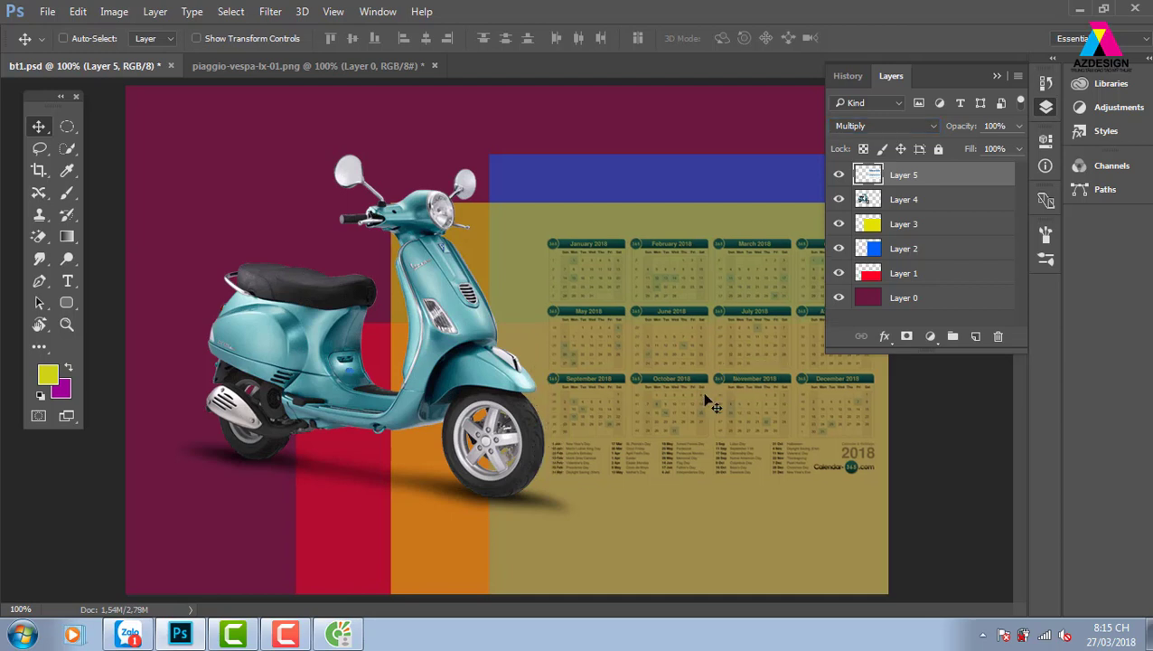
{"action": "key", "text": "Delete"}
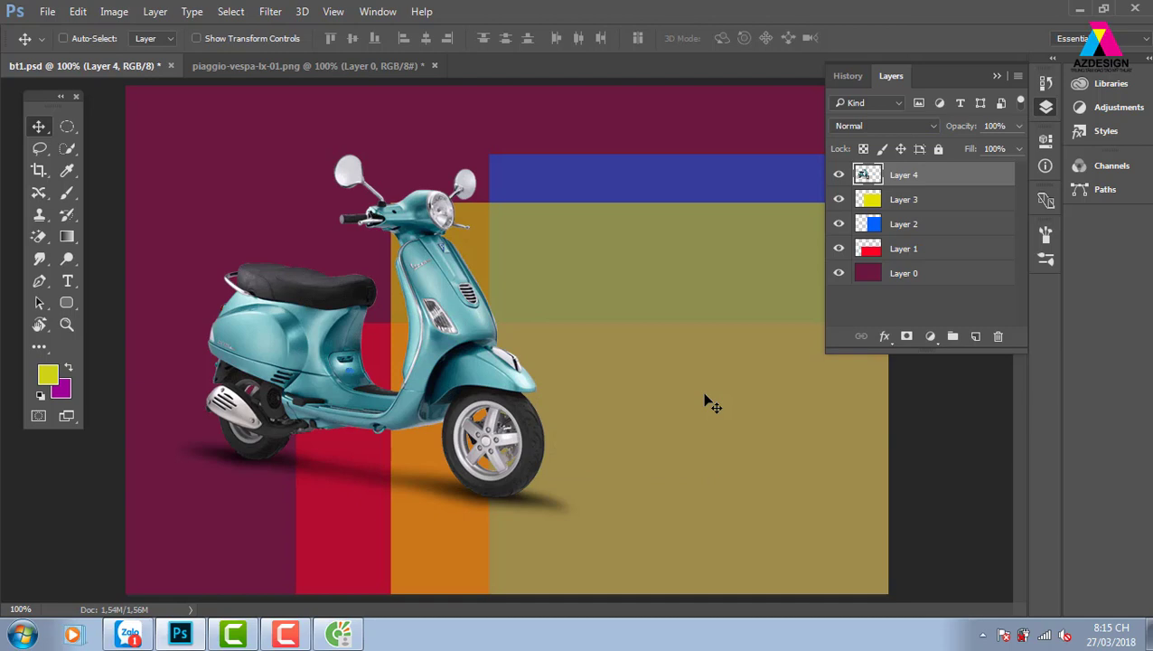
{"action": "key", "text": "ctrl"}
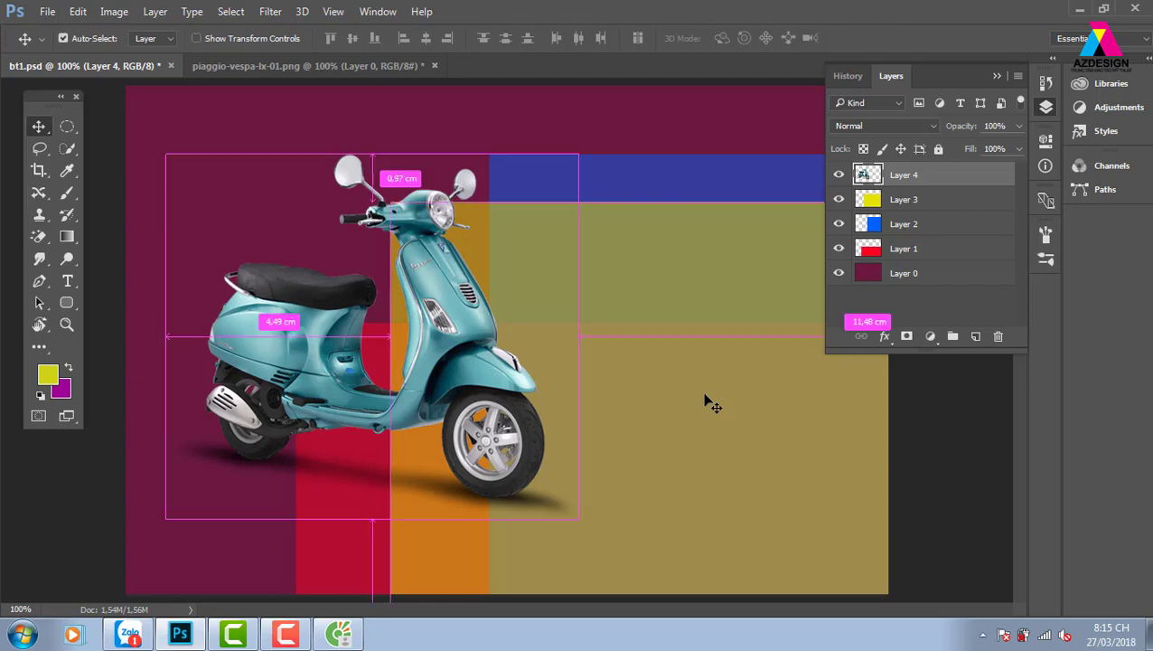
{"action": "key", "text": "ctrl+bracketleft"}
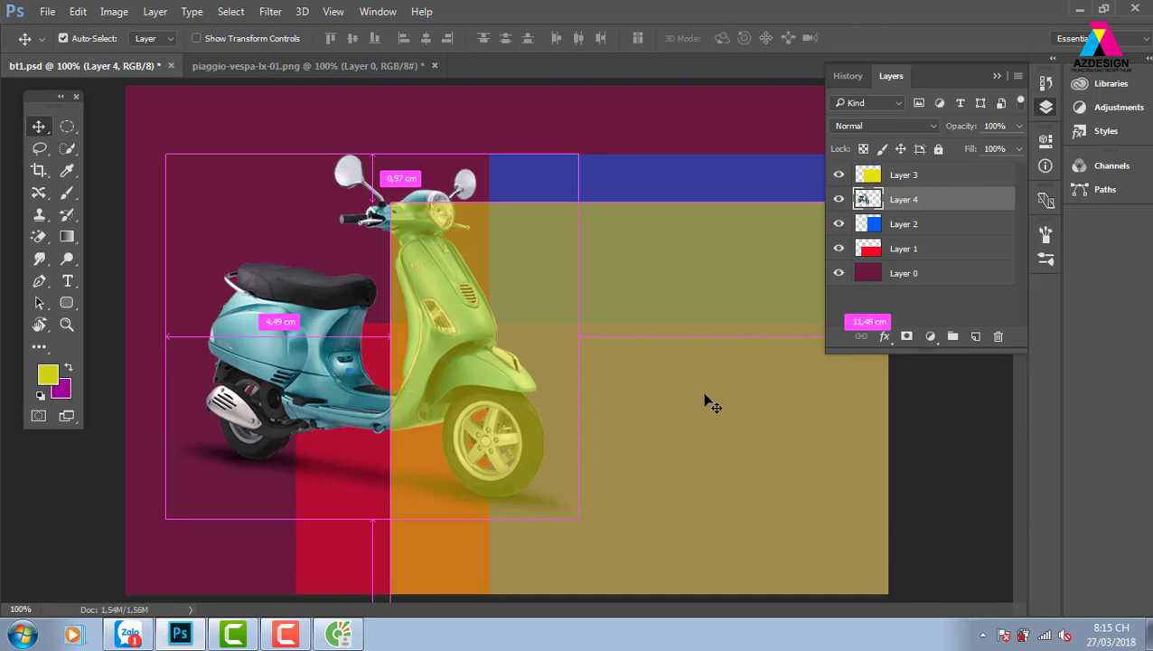
{"action": "key", "text": "ctrl+bracketleft"}
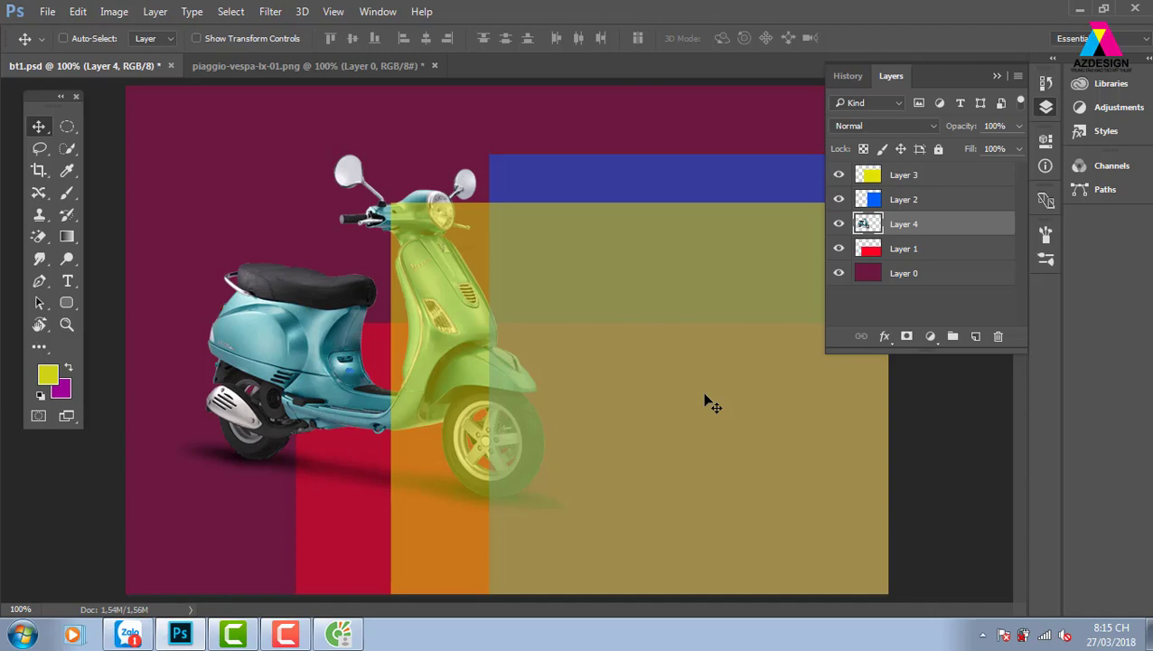
{"action": "key", "text": "ctrl+bracketleft"}
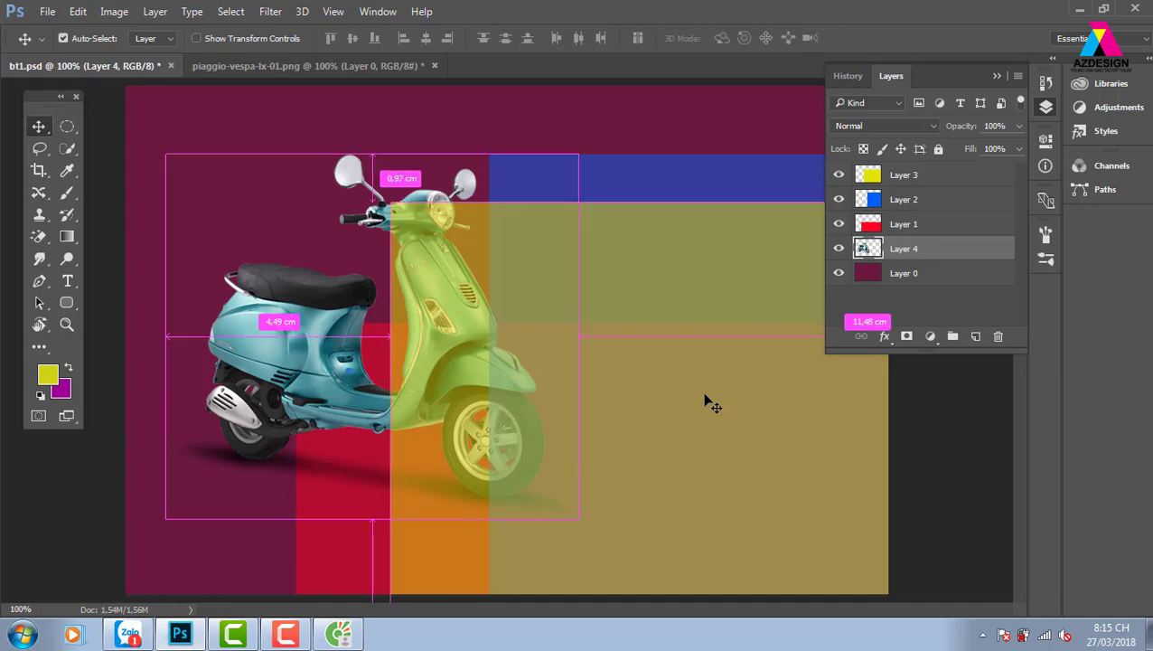
{"action": "key", "text": "ctrl+bracketleft"}
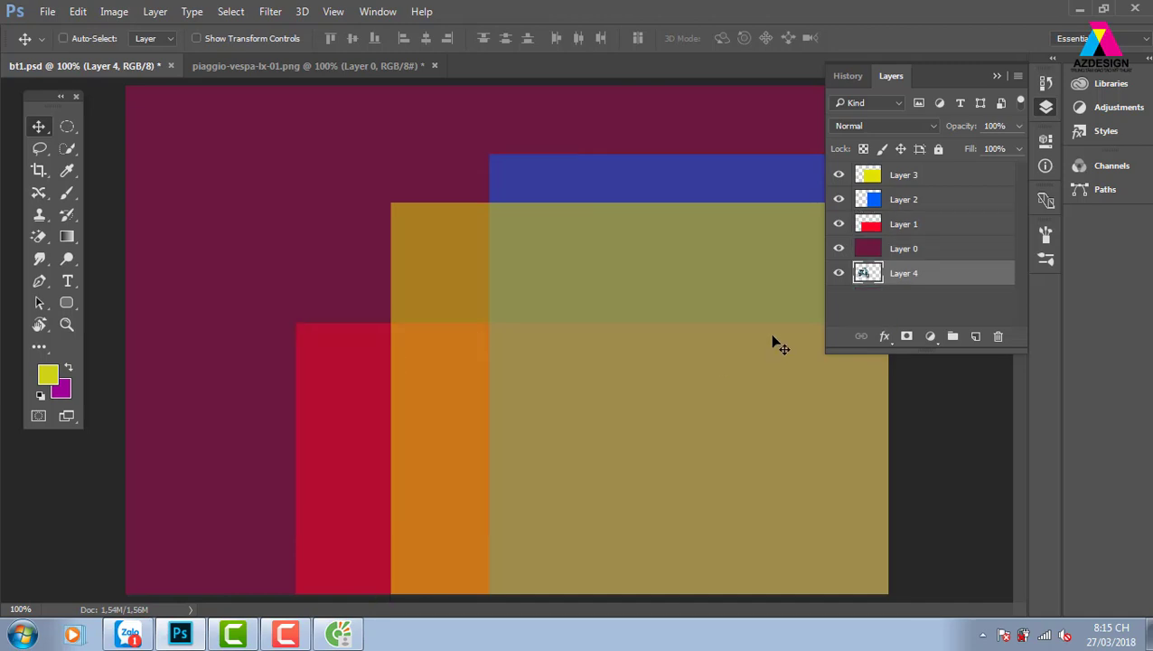
{"action": "key", "text": "ctrl"}
{"action": "key", "text": "ctrl+bracketright"}
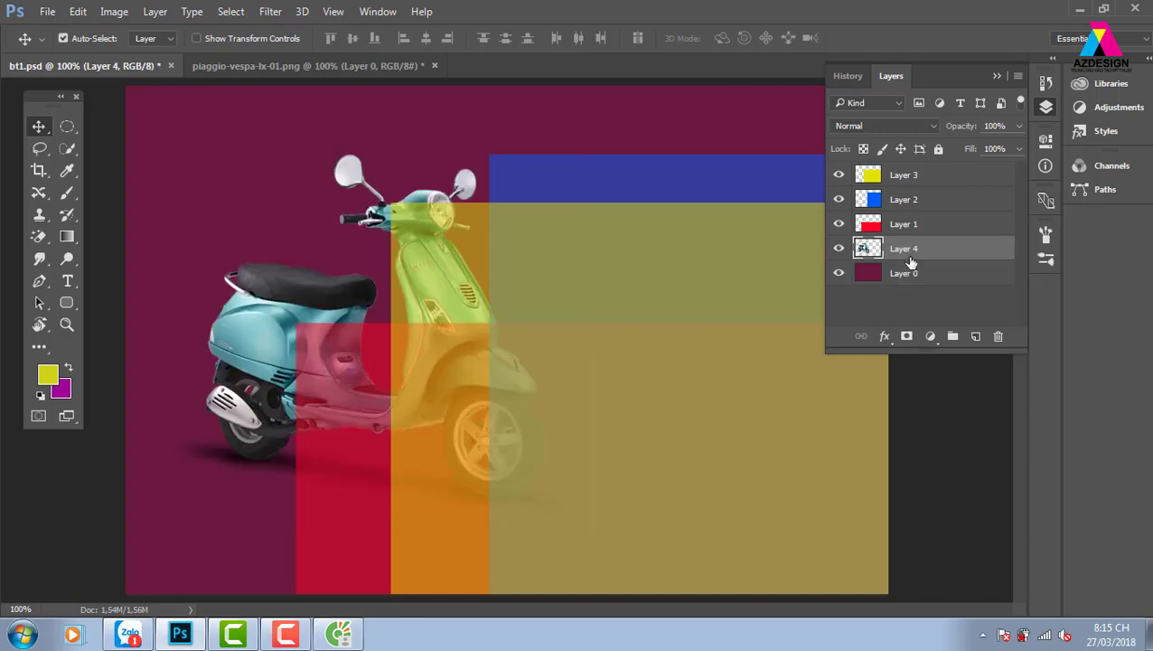
{"action": "key", "text": "ctrl+bracketright"}
{"action": "key", "text": "ctrl+bracketright"}
{"action": "key", "text": "ctrl+bracketright"}
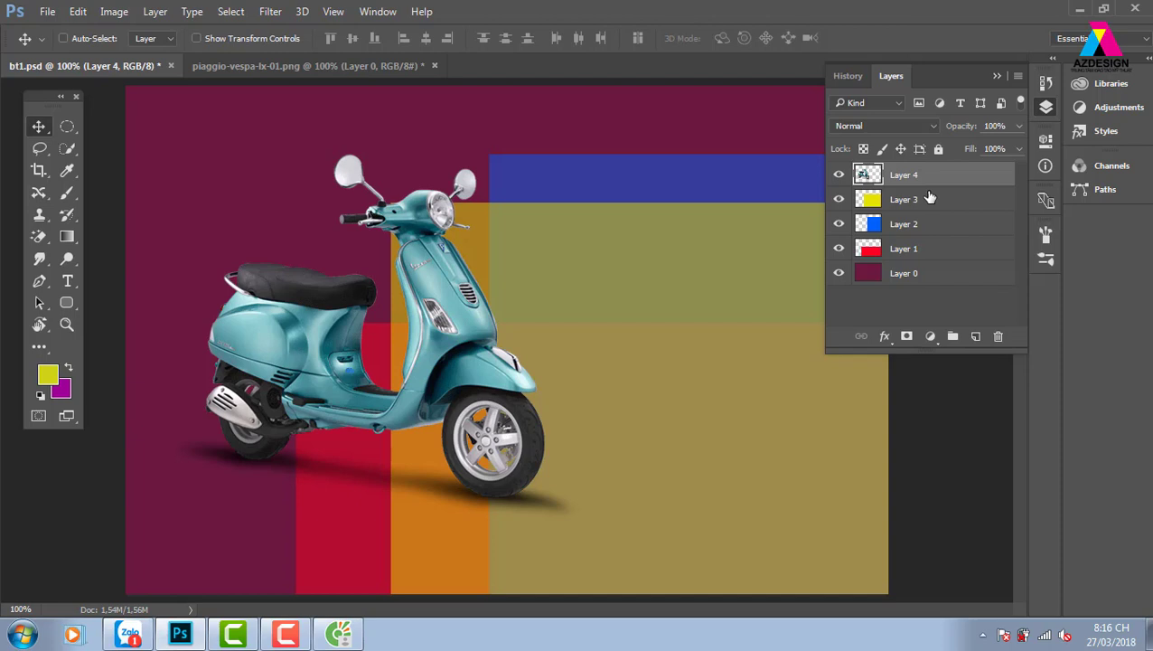
{"action": "key", "text": "ctrl"}
{"action": "key", "text": "ctrl+shift+bracketleft"}
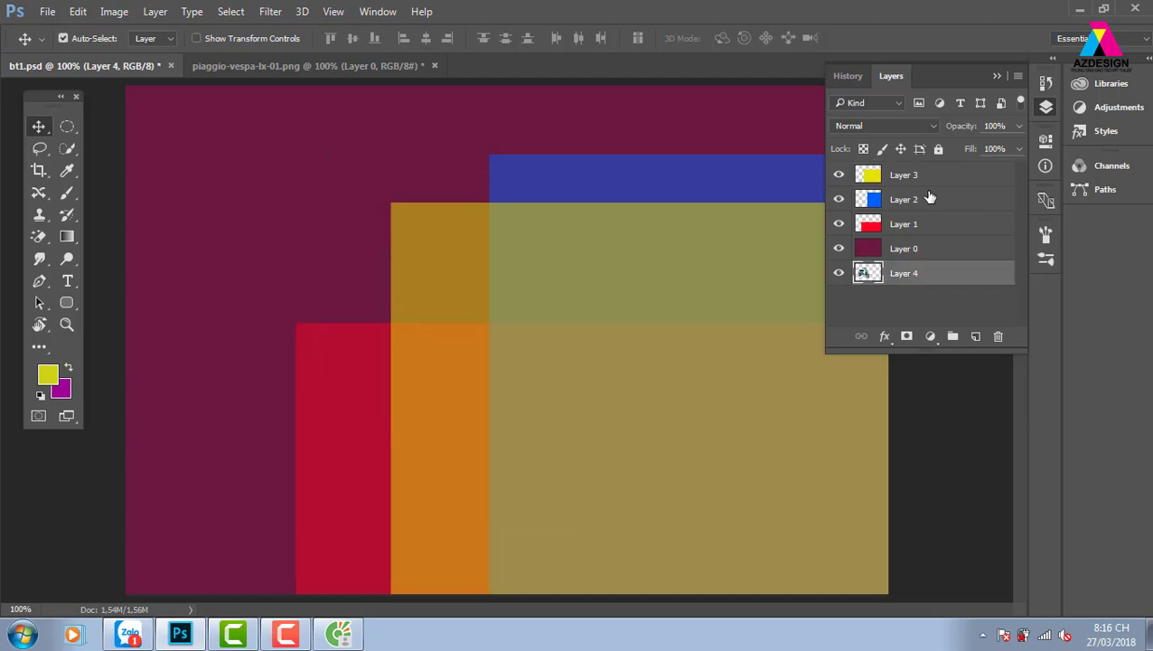
{"action": "key", "text": "ctrl+shift+bracketright"}
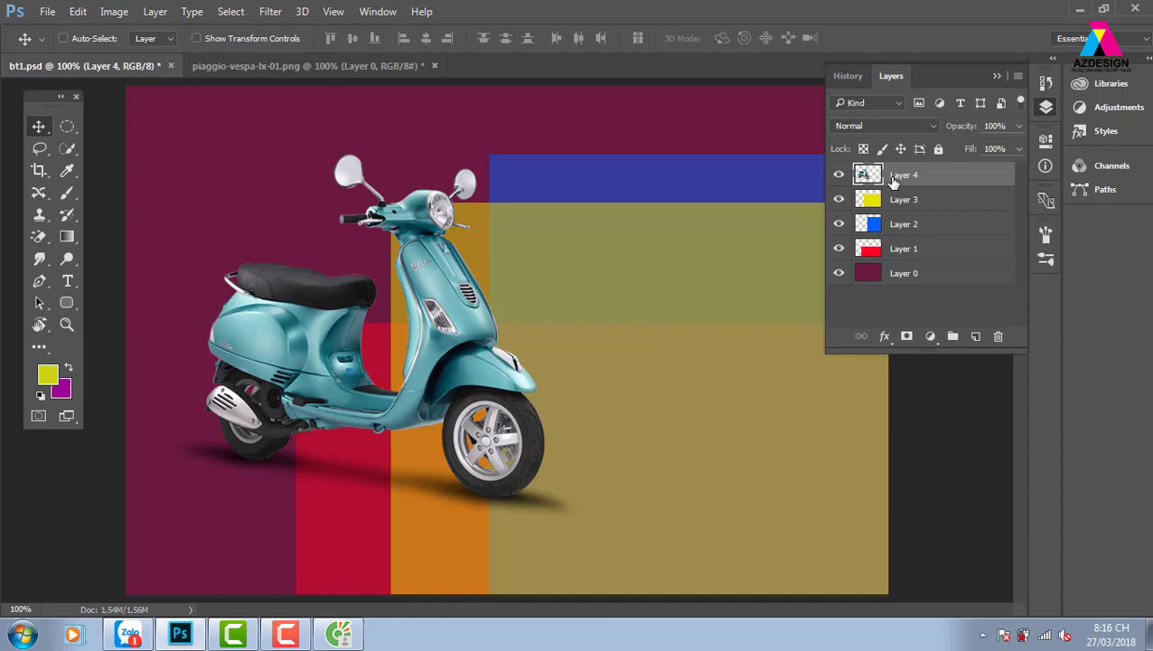
{"action": "key", "text": "ctrl"}
{"action": "key", "text": "ctrl+shift+bracketleft"}
{"action": "key", "text": "ctrl"}
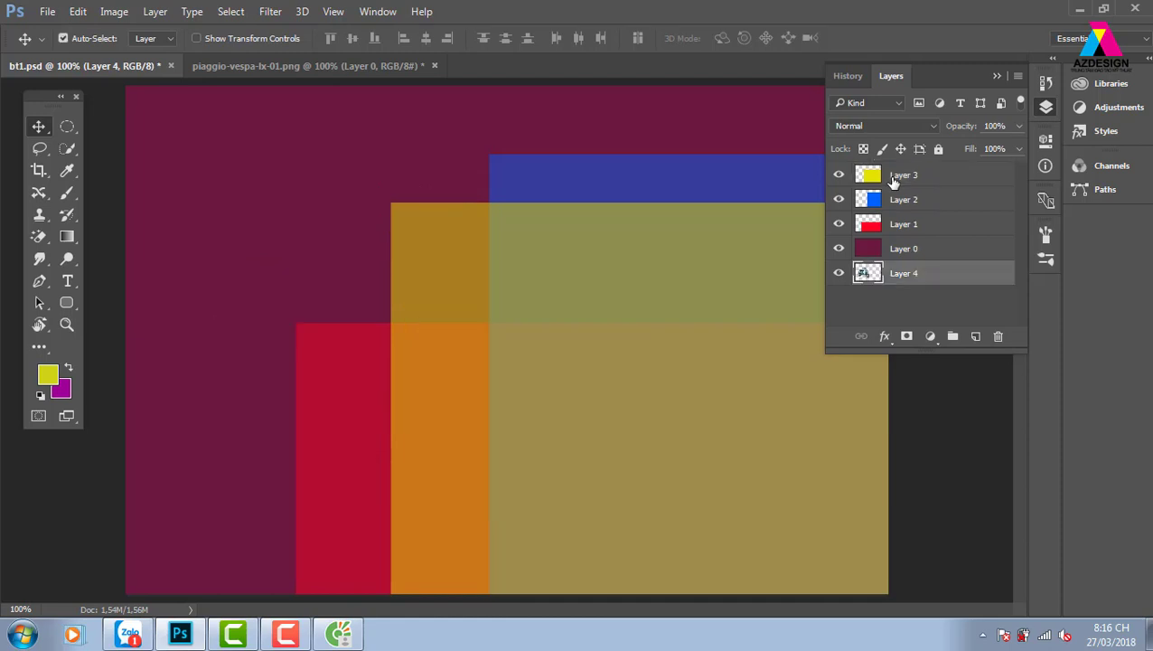
{"action": "key", "text": "ctrl+shift+bracketright"}
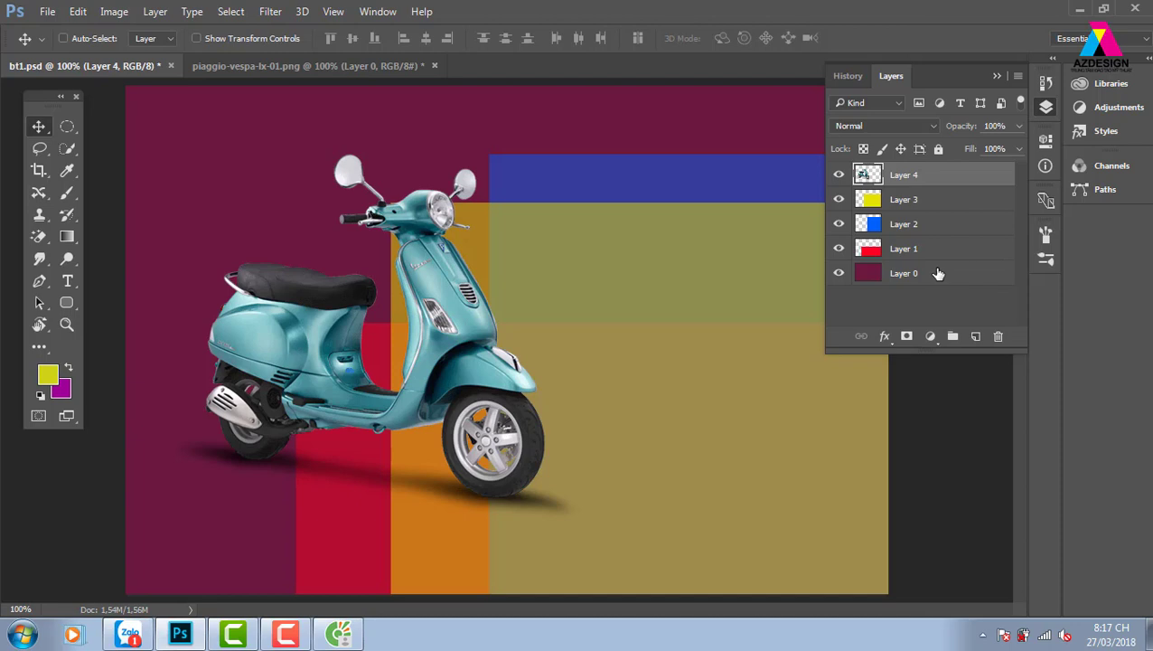
{"action": "left_click", "coordinate": [941, 226]}
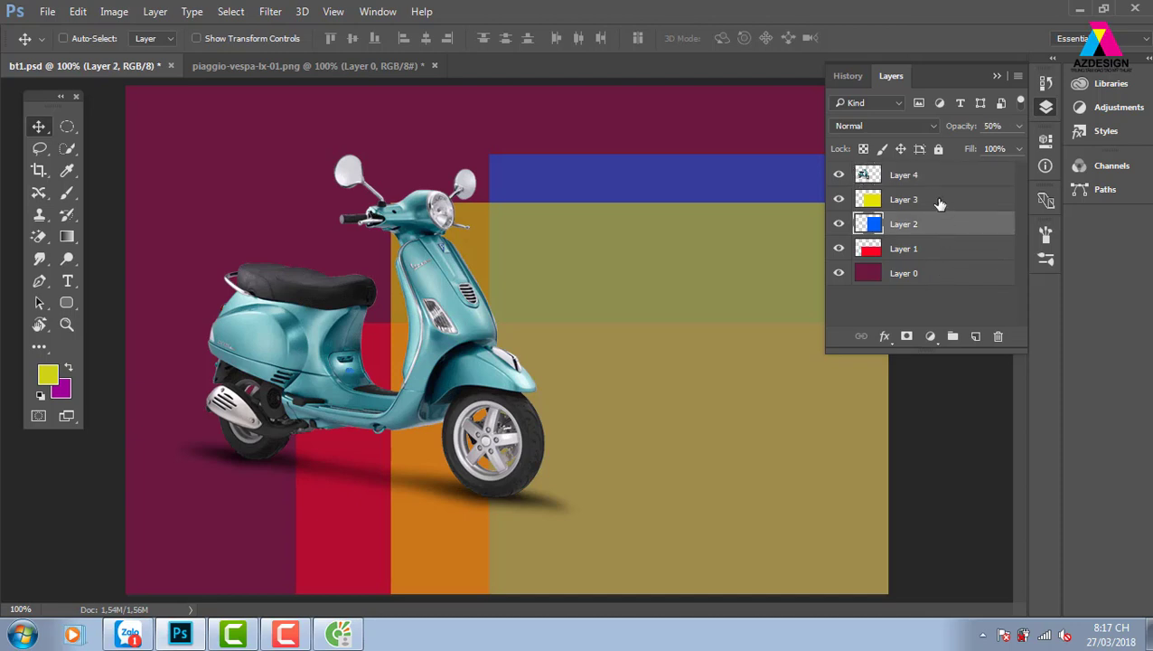
{"action": "left_click", "coordinate": [935, 201], "text": "shift"}
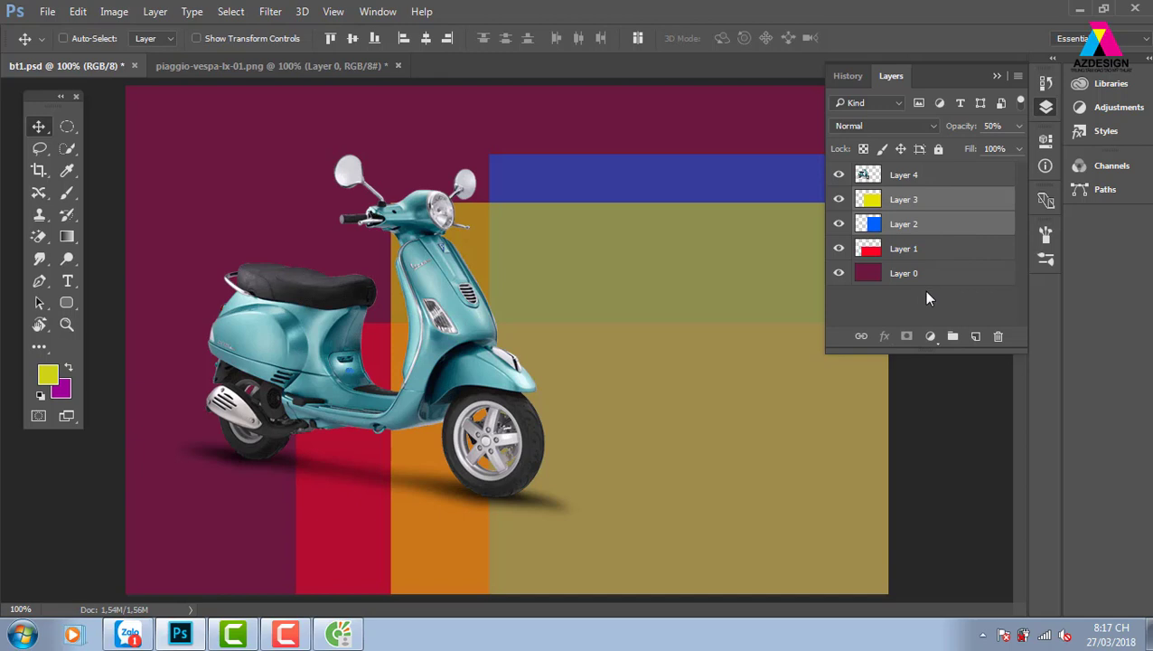
{"action": "key", "text": "ctrl+bracketright"}
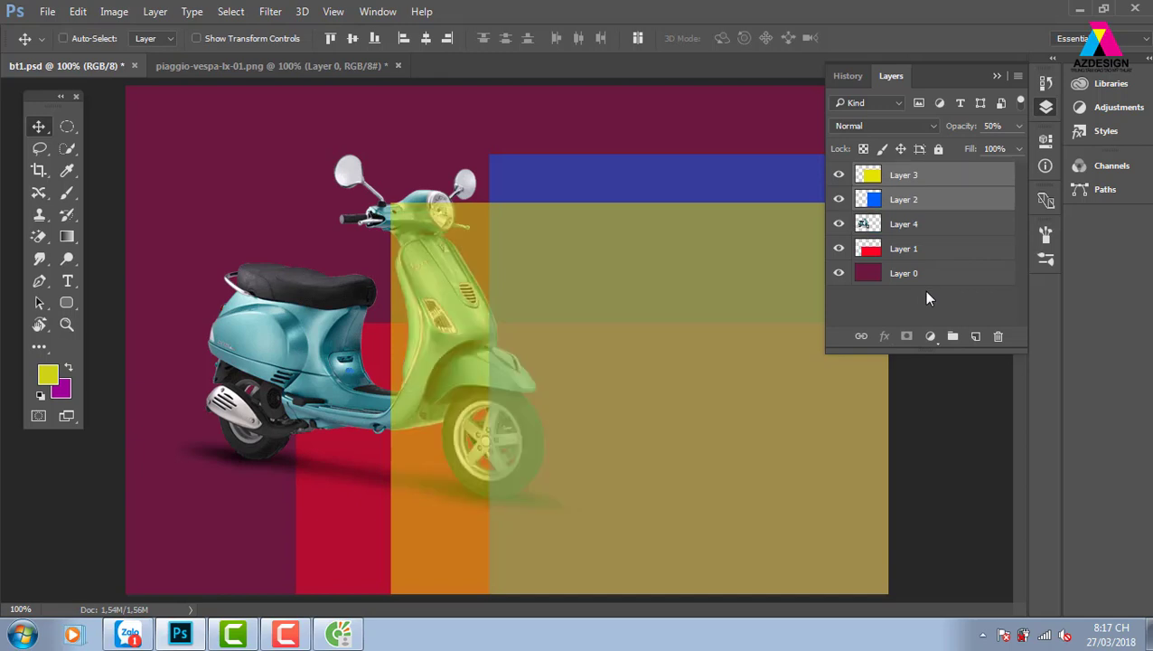
{"action": "key", "text": "ctrl+bracketleft"}
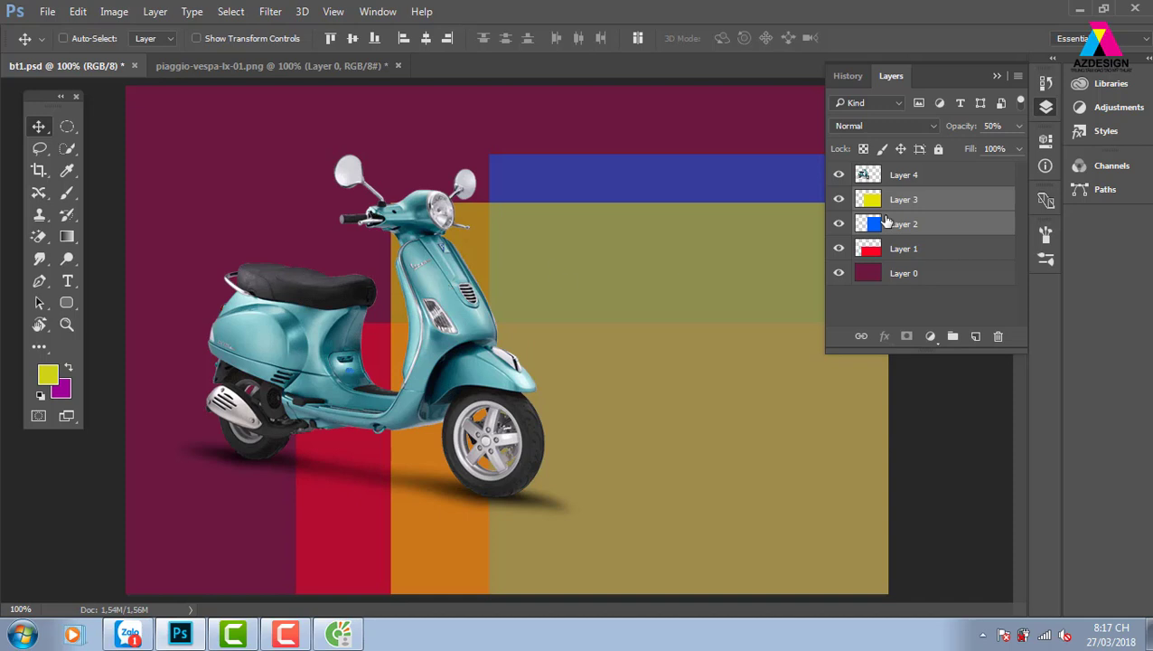
{"action": "left_click_drag", "start_coordinate": [885, 181], "coordinate": [890, 343]}
{"action": "key", "text": "ctrl+minus"}
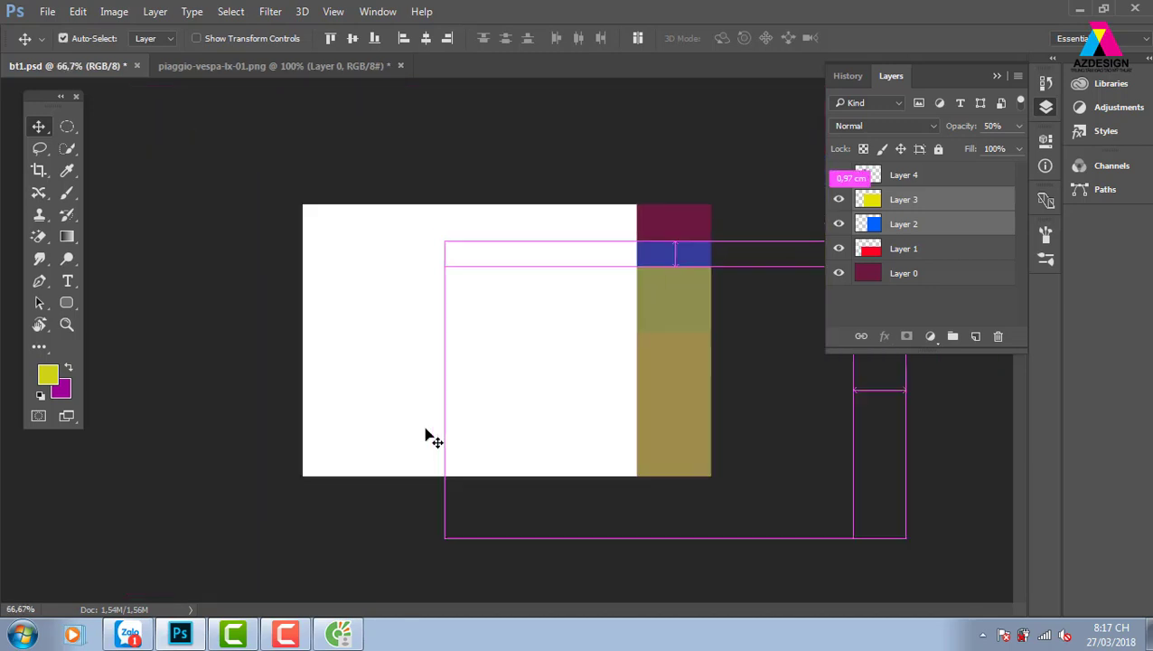
{"action": "key", "text": "ctrl+minus"}
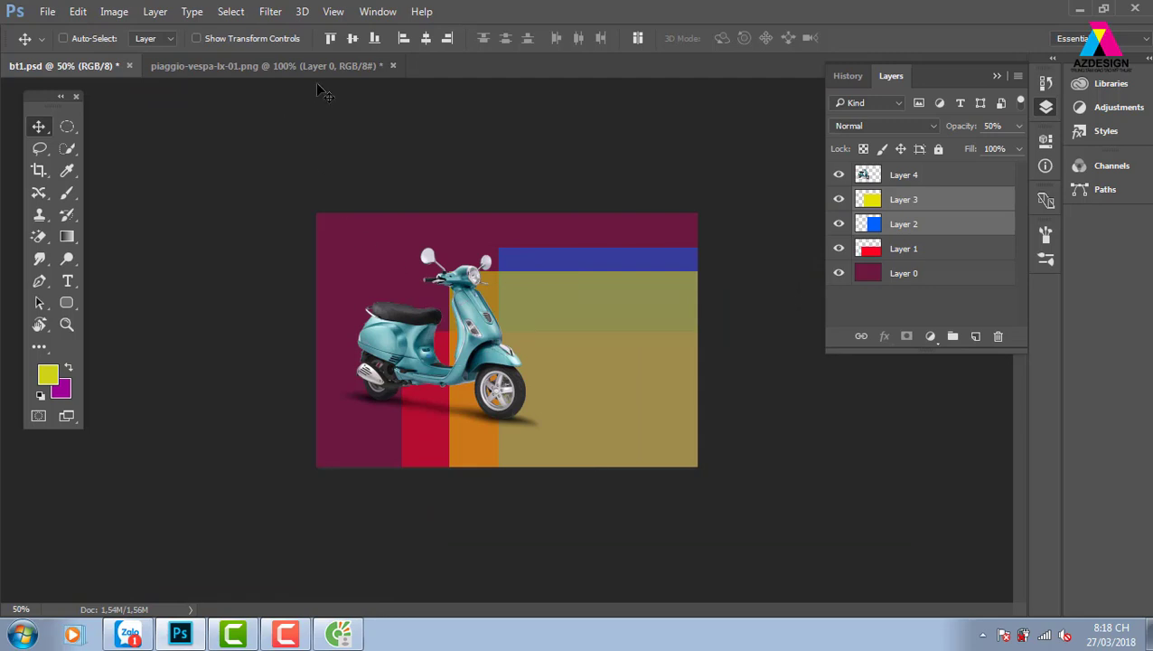
- Close bt1.psd and the scooter image without saving, then start a new document
{"action": "left_click", "coordinate": [129, 69]}
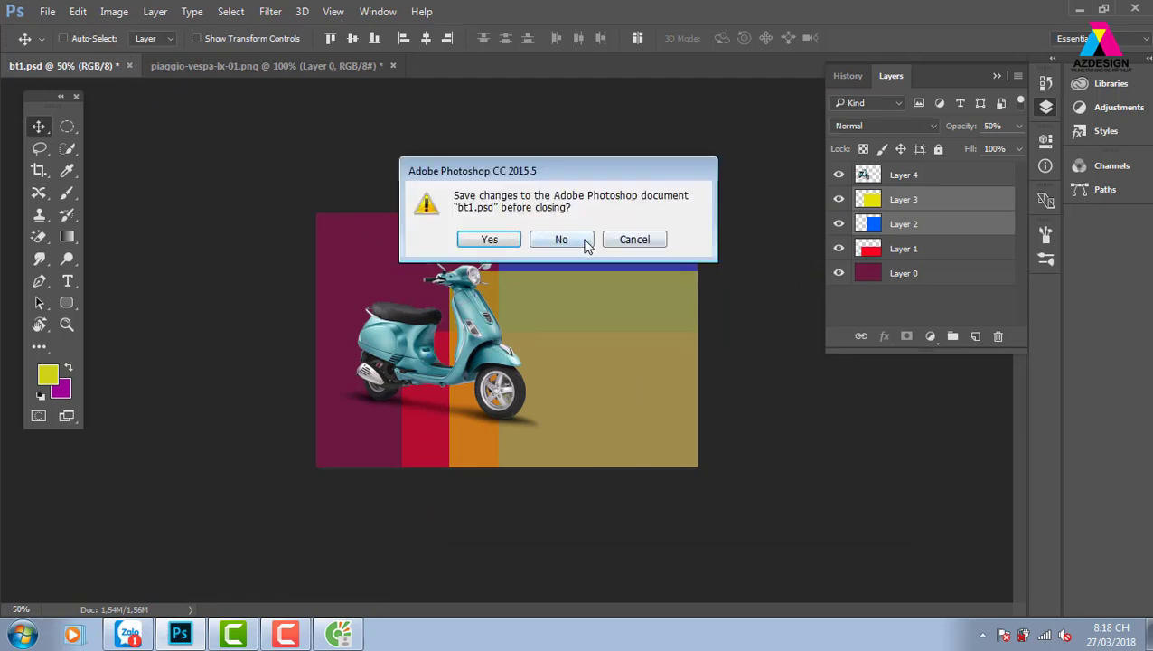
{"action": "left_click", "coordinate": [581, 244]}
{"action": "left_click", "coordinate": [252, 67]}
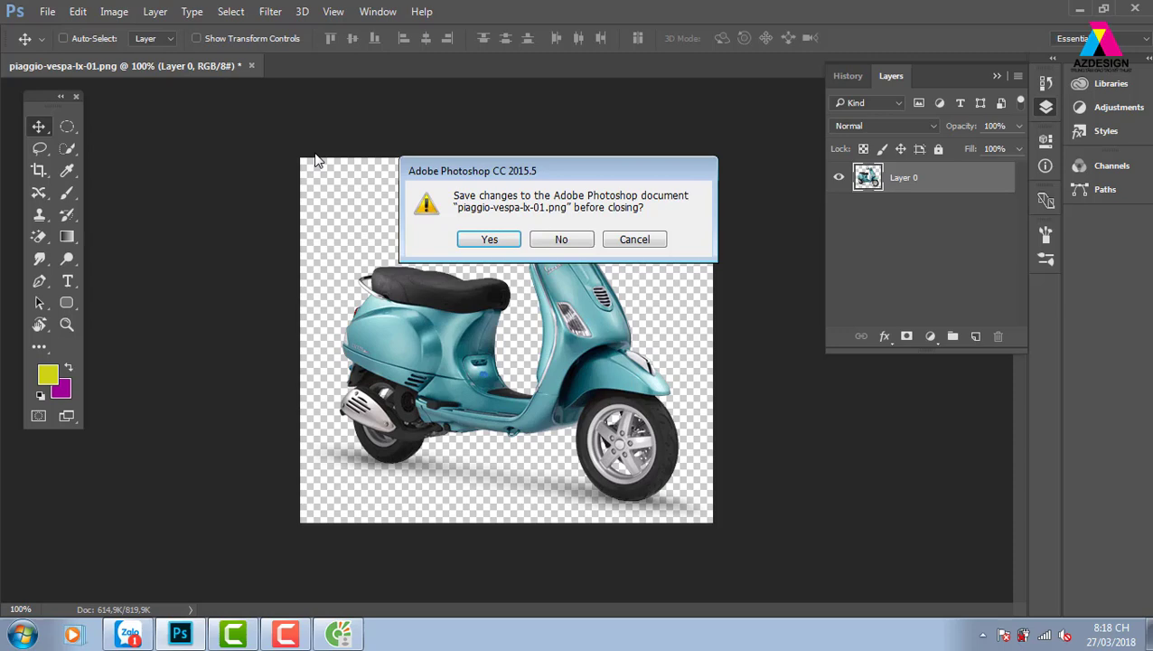
{"action": "left_click", "coordinate": [561, 240]}
{"action": "left_click", "coordinate": [192, 255]}
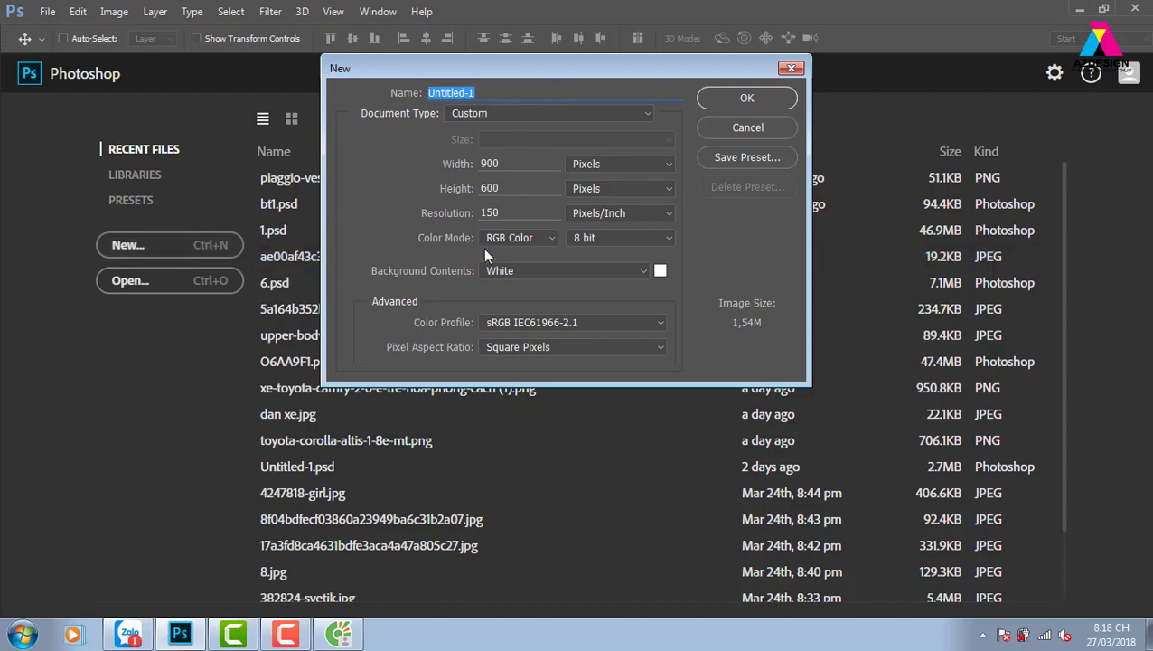
- Create a Custom 900×600 px, 150 ppi, RGB 8-bit document with a white background
{"action": "left_click_drag", "start_coordinate": [507, 164], "coordinate": [479, 166]}
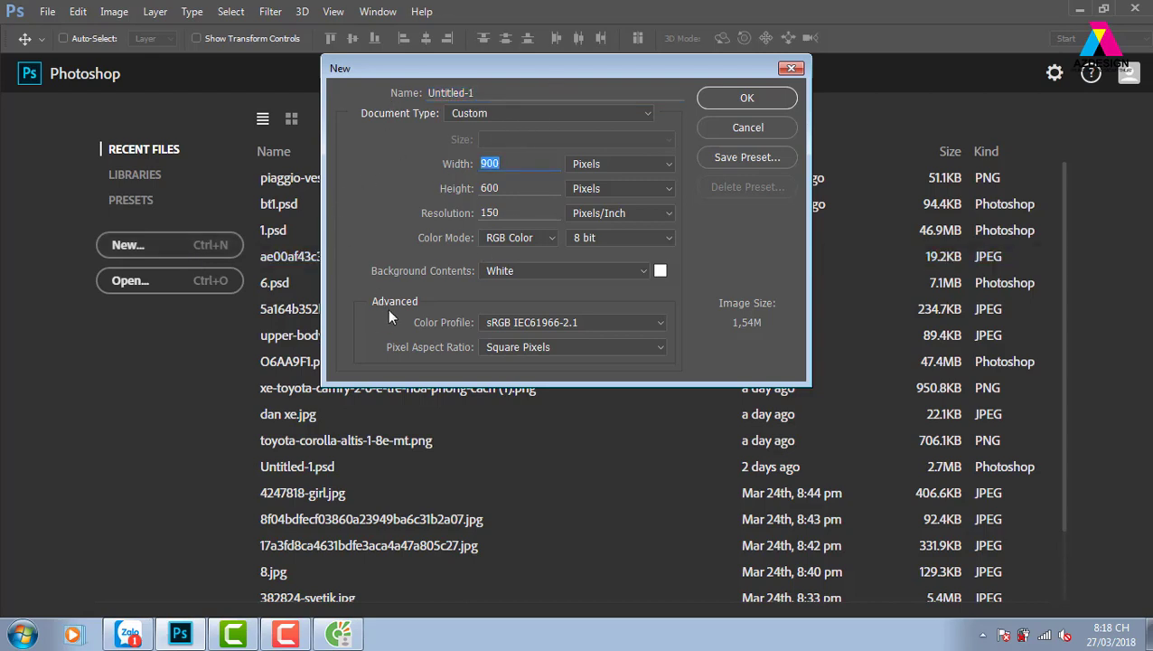
{"action": "left_click", "coordinate": [534, 115]}
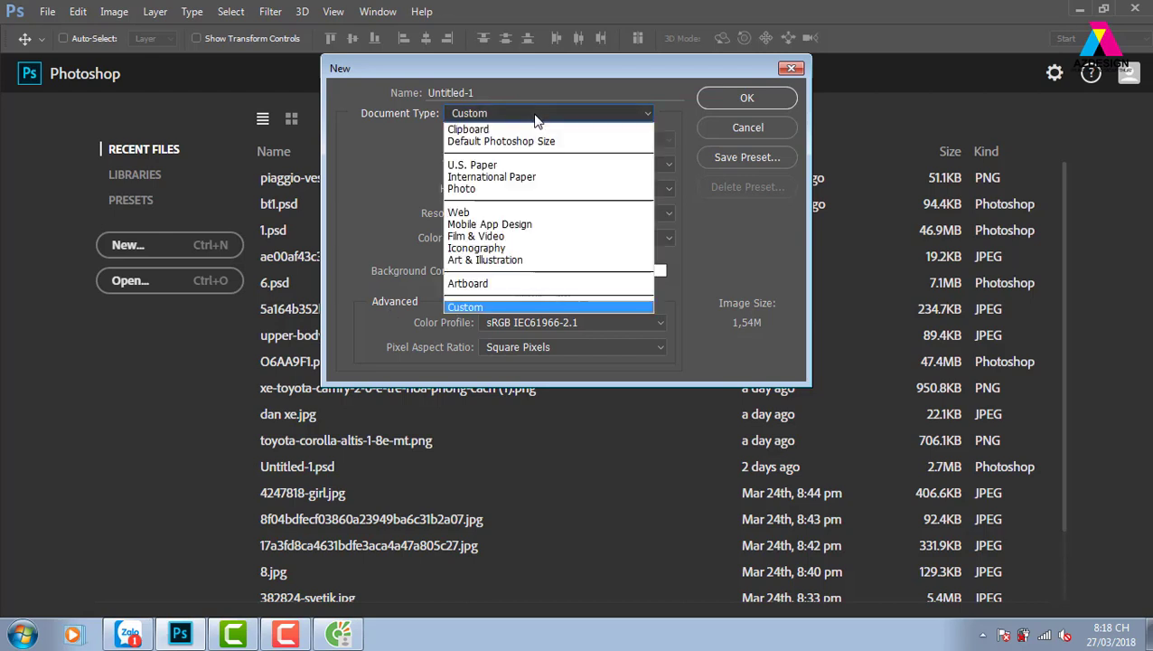
{"action": "left_click", "coordinate": [365, 210]}
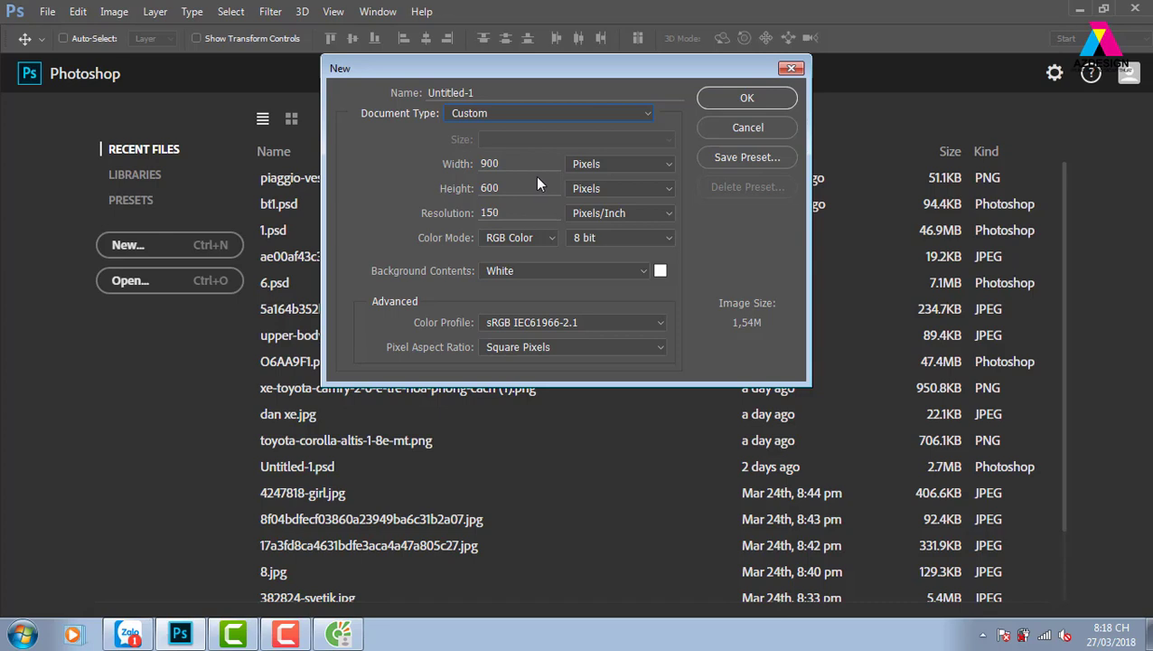
{"action": "left_click", "coordinate": [638, 164]}
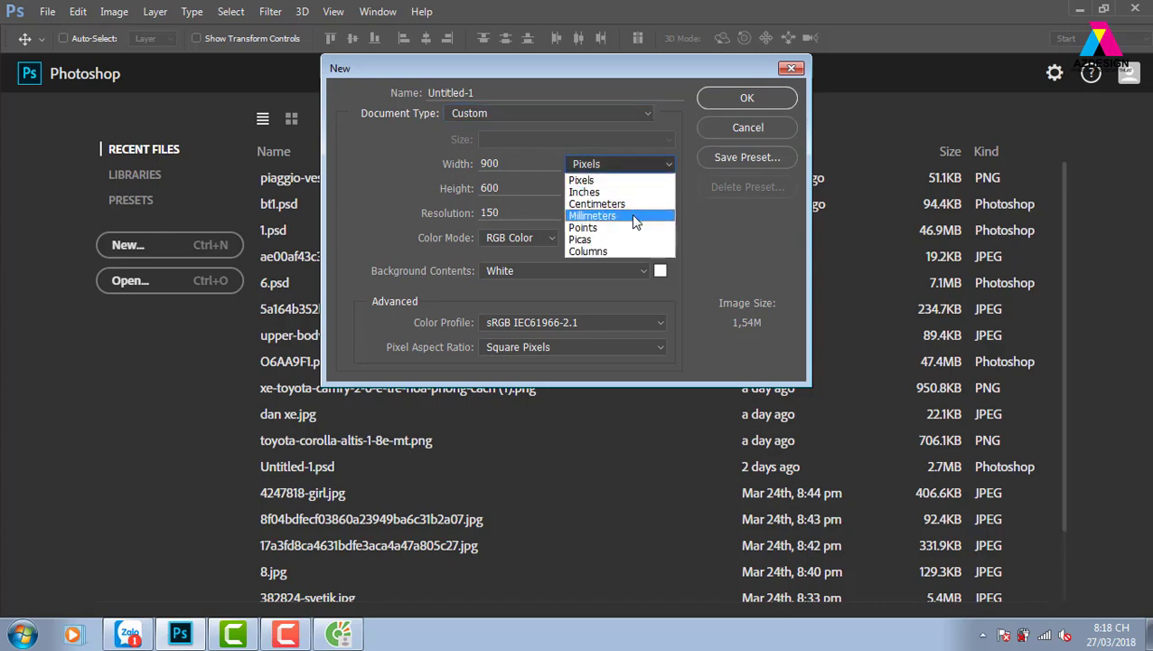
{"action": "left_click", "coordinate": [767, 218]}
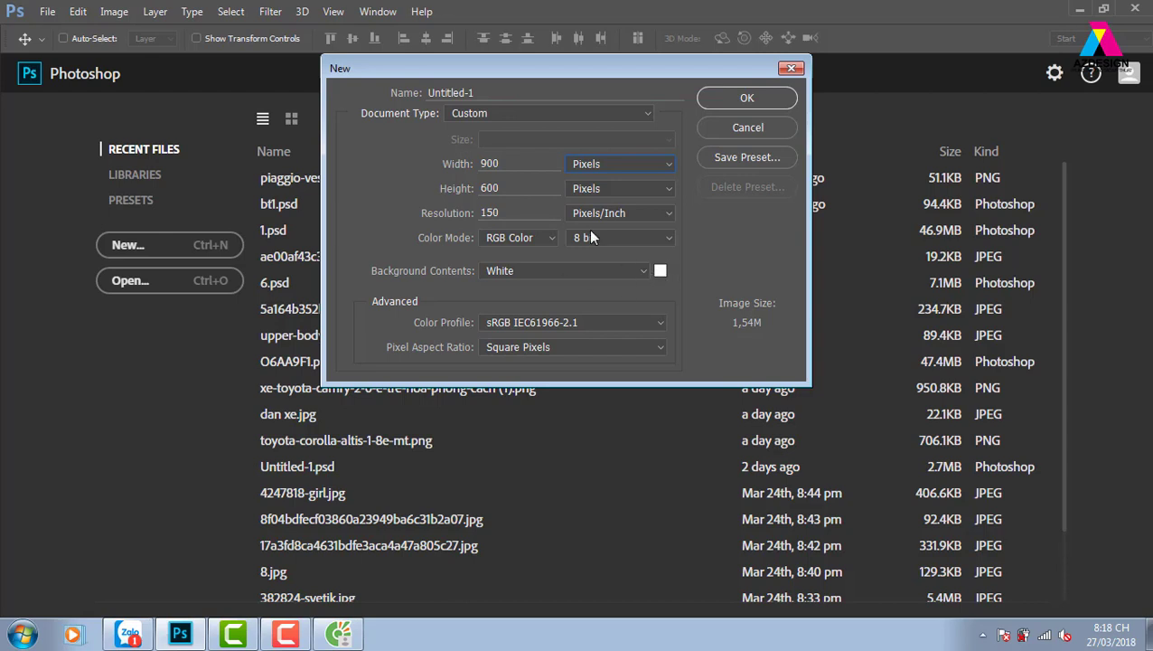
{"action": "left_click_drag", "start_coordinate": [572, 72], "coordinate": [535, 26]}
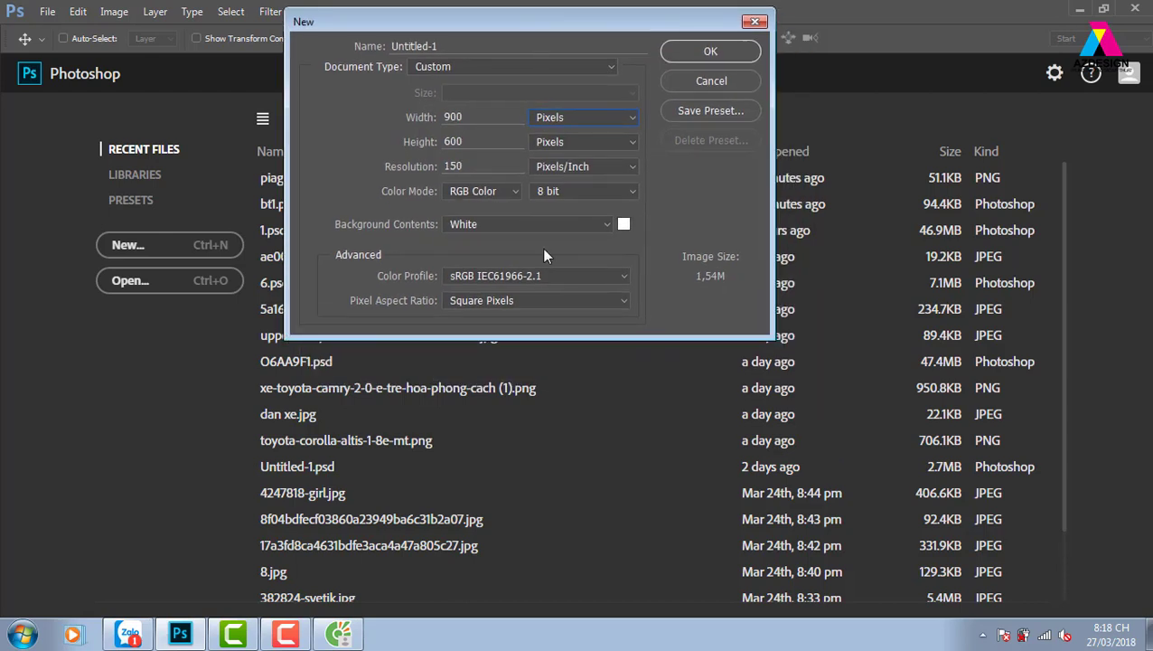
{"action": "left_click", "coordinate": [487, 192]}
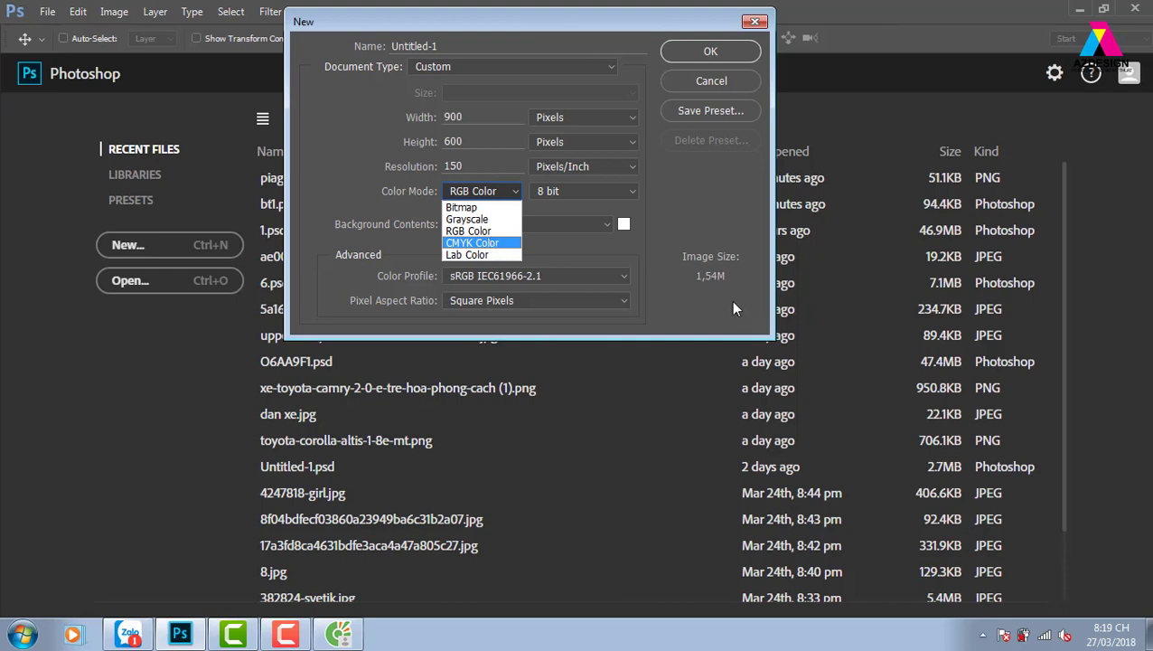
{"action": "left_click", "coordinate": [734, 190]}
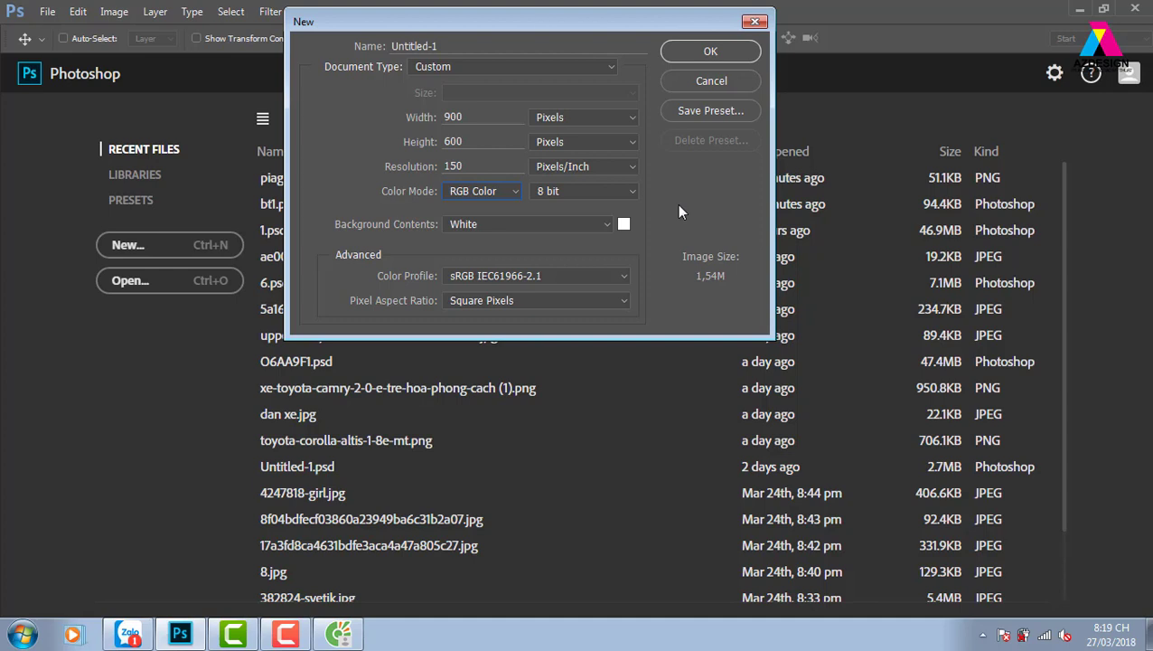
{"action": "left_click", "coordinate": [629, 192]}
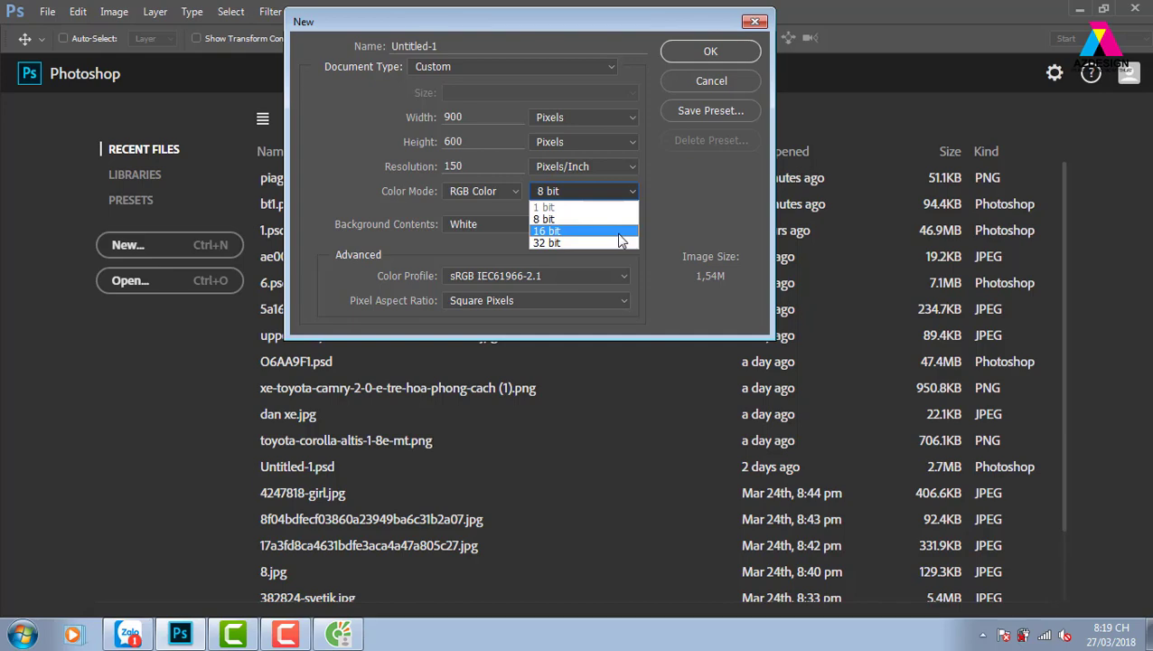
{"action": "left_click", "coordinate": [738, 174]}
{"action": "left_click", "coordinate": [713, 52]}
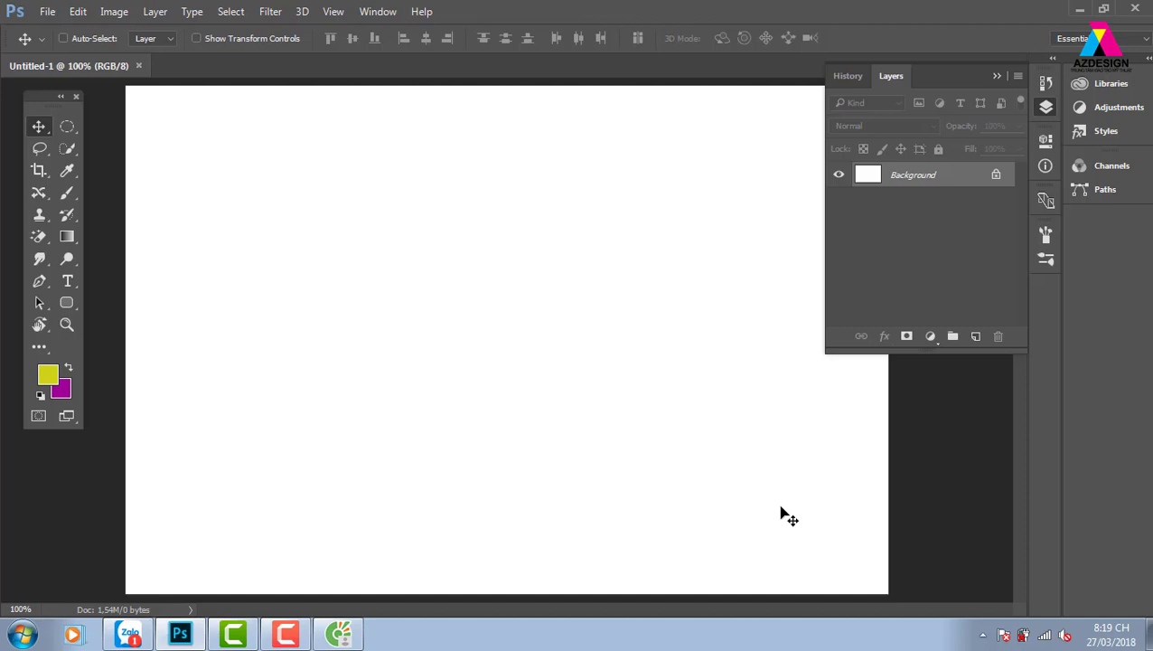
- Convert the Background into Layer 0 and fill it yellow, then with the magenta background colour
{"action": "double_click", "coordinate": [979, 175]}
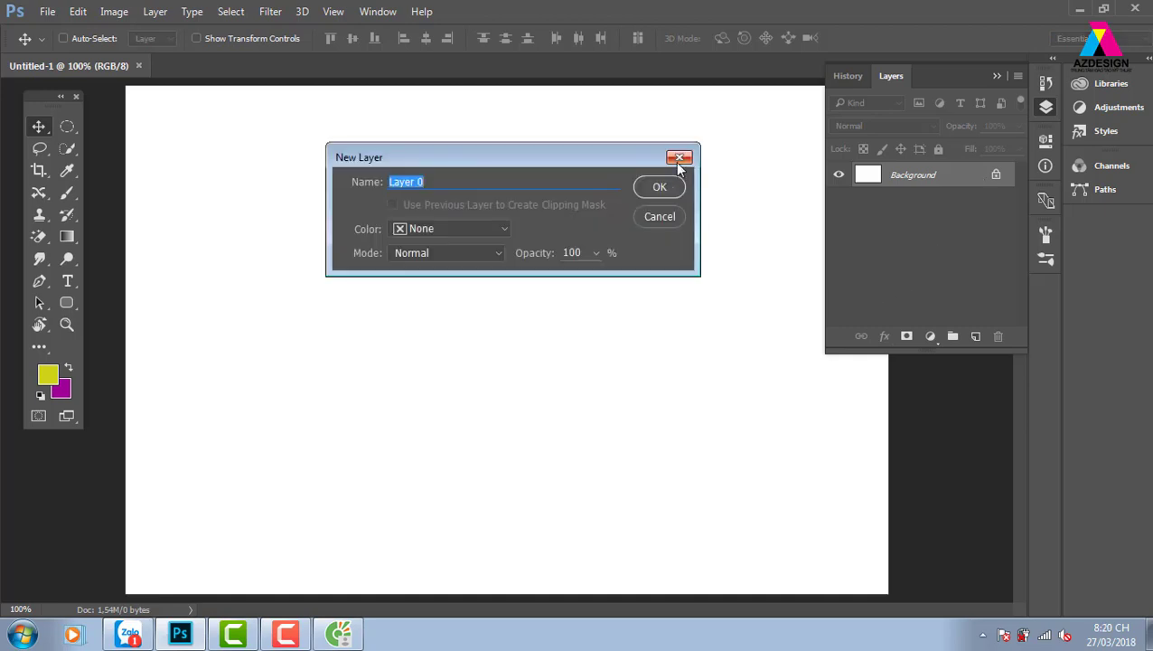
{"action": "left_click", "coordinate": [685, 217]}
{"action": "double_click", "coordinate": [980, 175]}
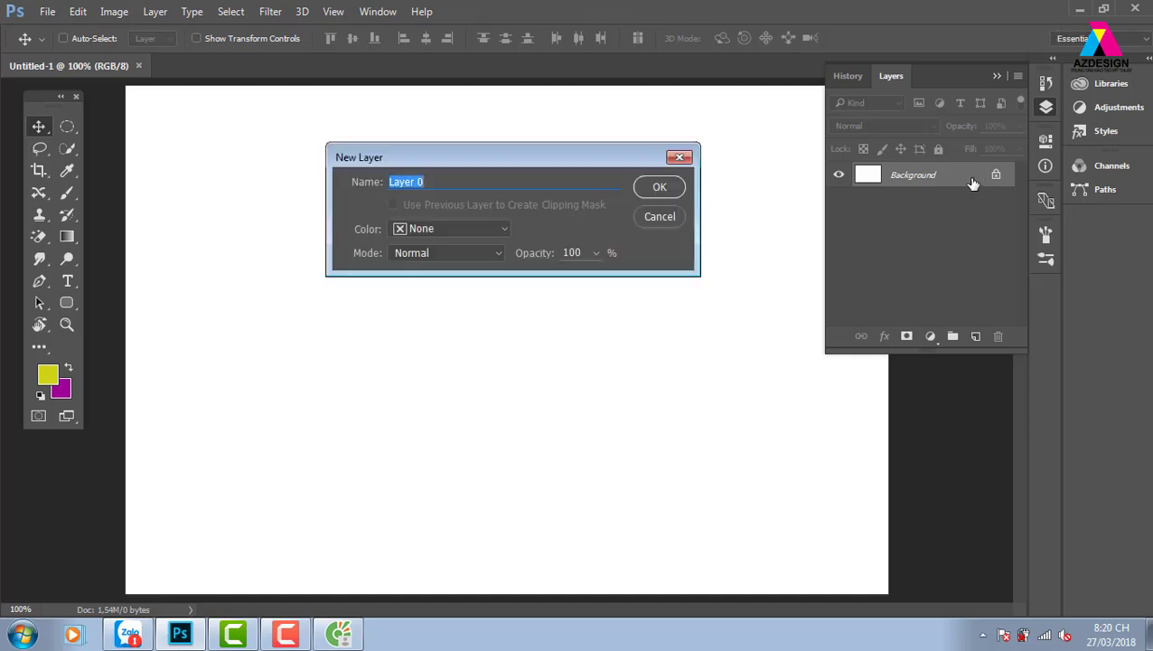
{"action": "left_click", "coordinate": [656, 187]}
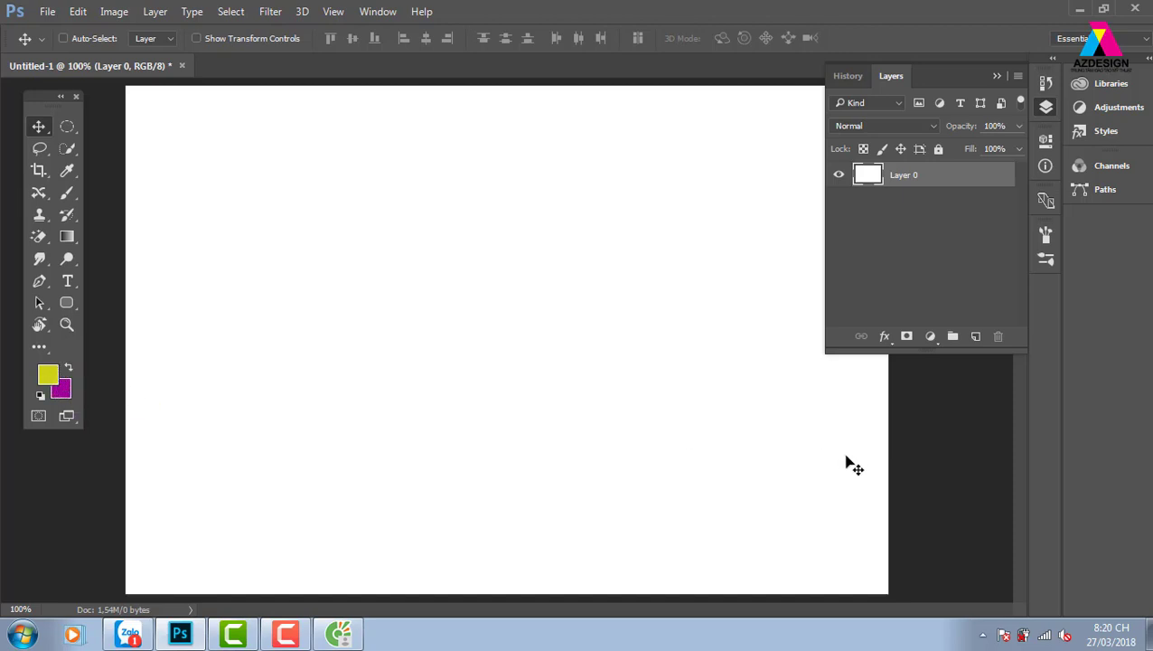
{"action": "key", "text": "alt+Delete"}
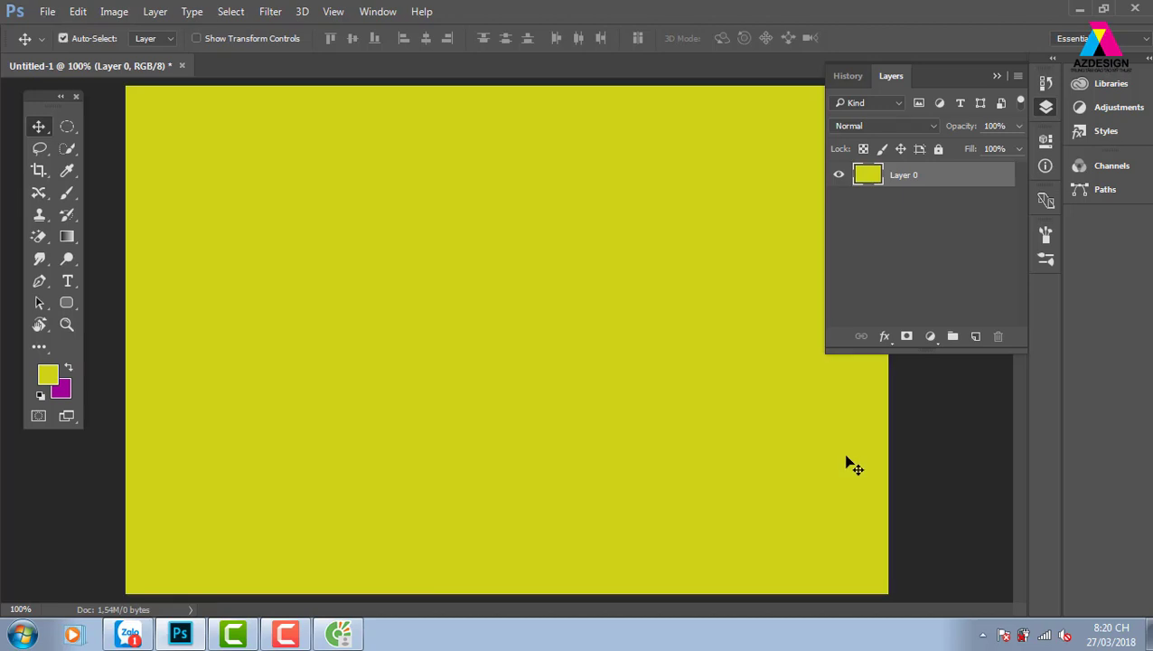
{"action": "key", "text": "ctrl+Delete"}
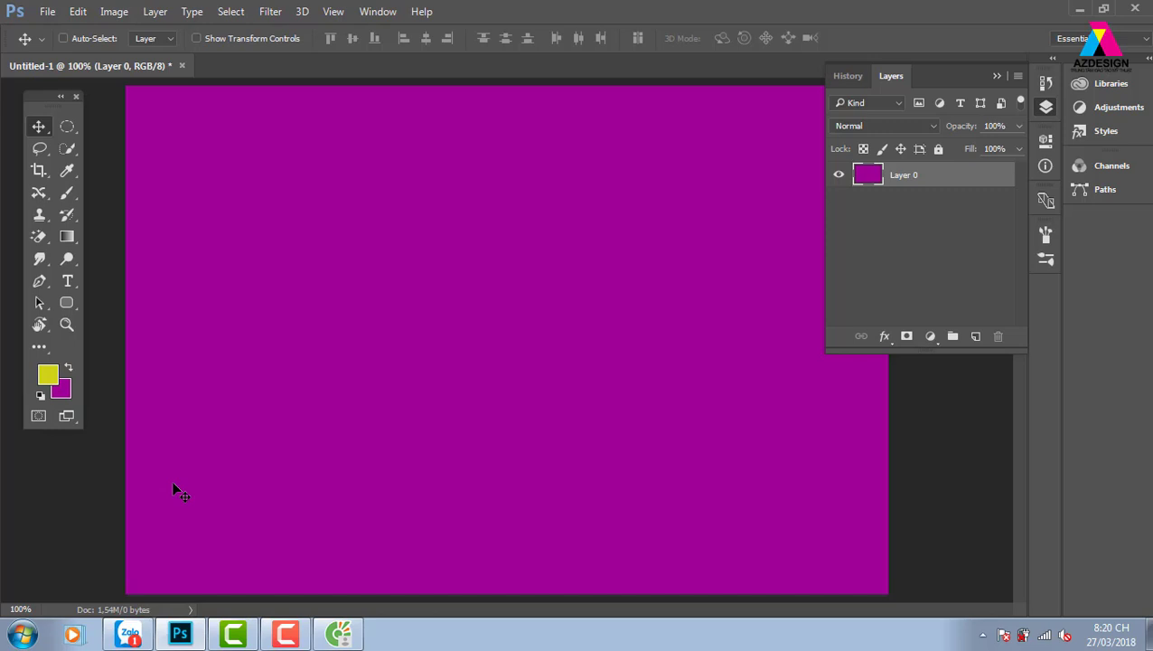
- Add Layer 1 filled yellow and Layer 2 filled with a newly picked teal
{"action": "left_click", "coordinate": [976, 337]}
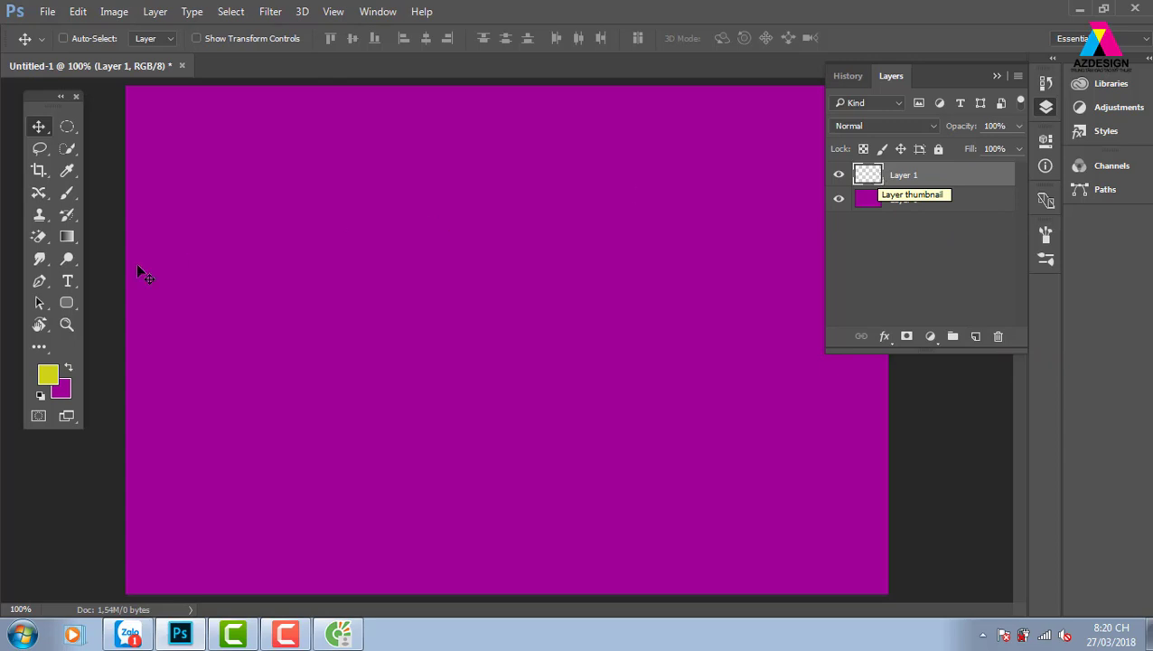
{"action": "key", "text": "alt+BackSpace"}
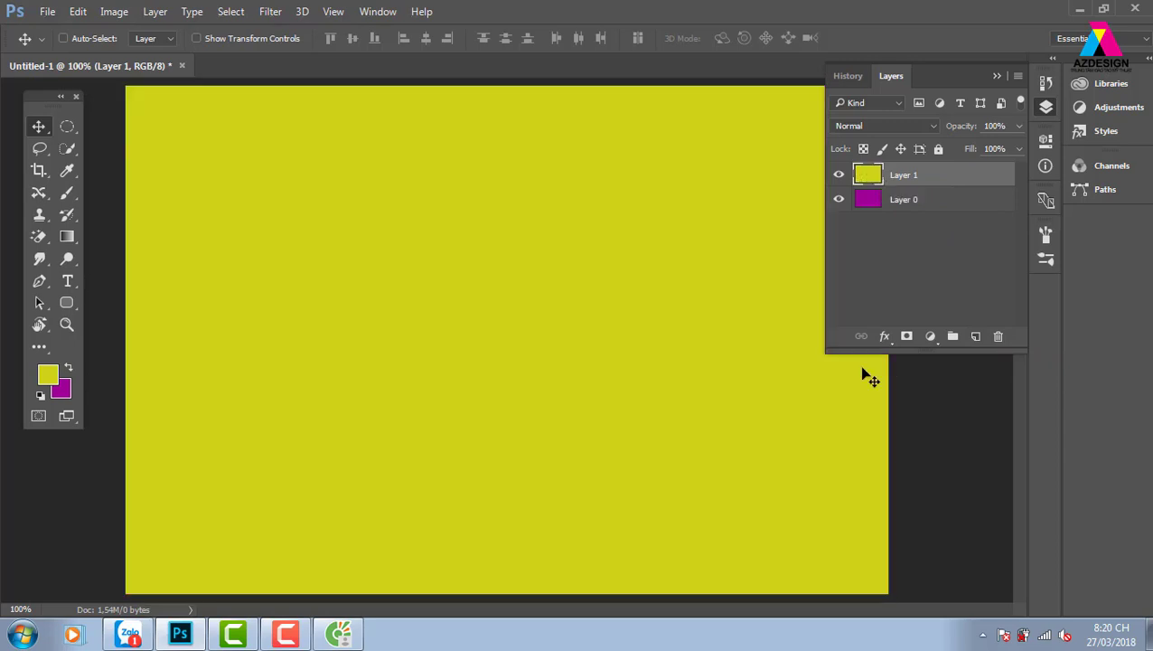
{"action": "left_click", "coordinate": [976, 336]}
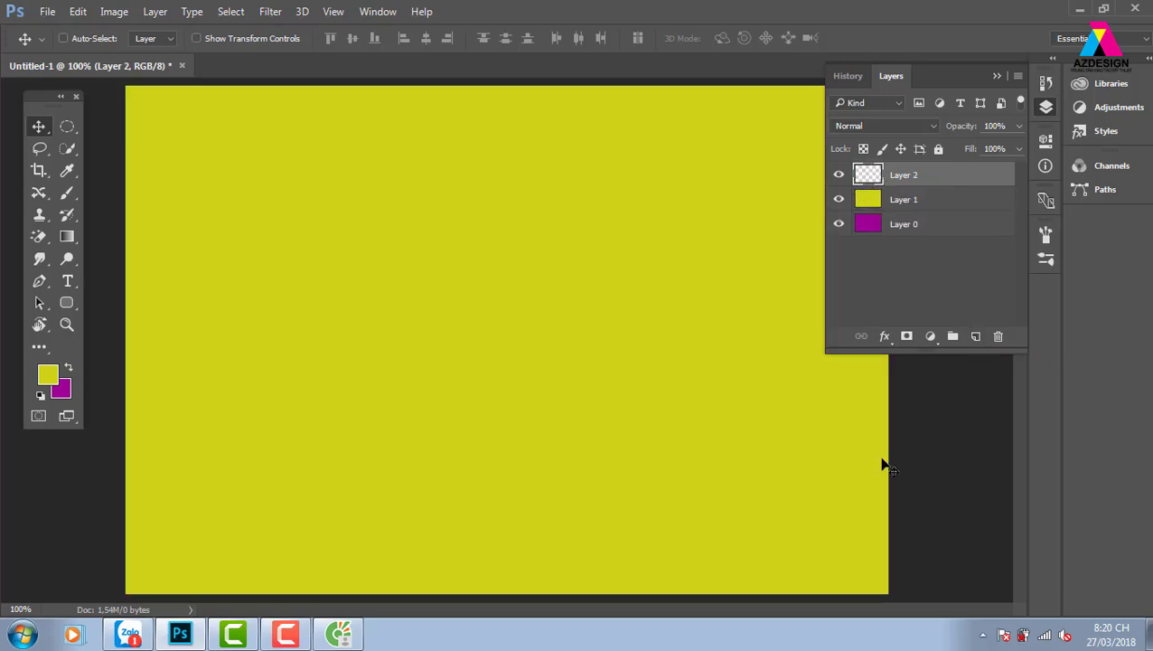
{"action": "left_click", "coordinate": [48, 378]}
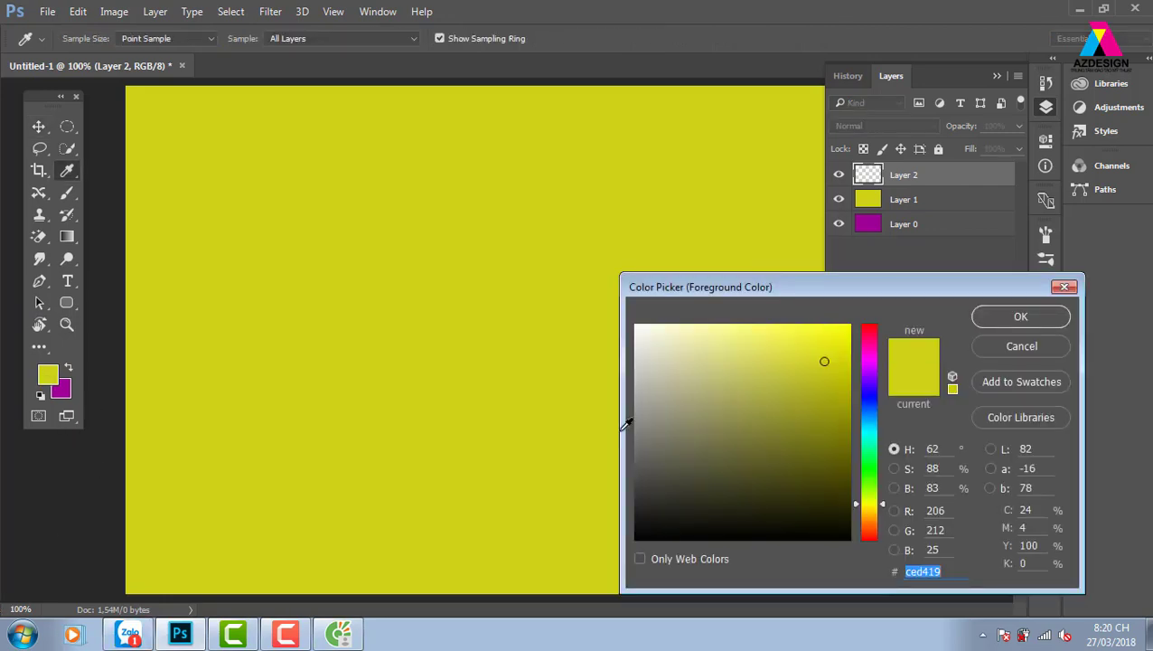
{"action": "left_click", "coordinate": [868, 425]}
{"action": "left_click", "coordinate": [824, 408]}
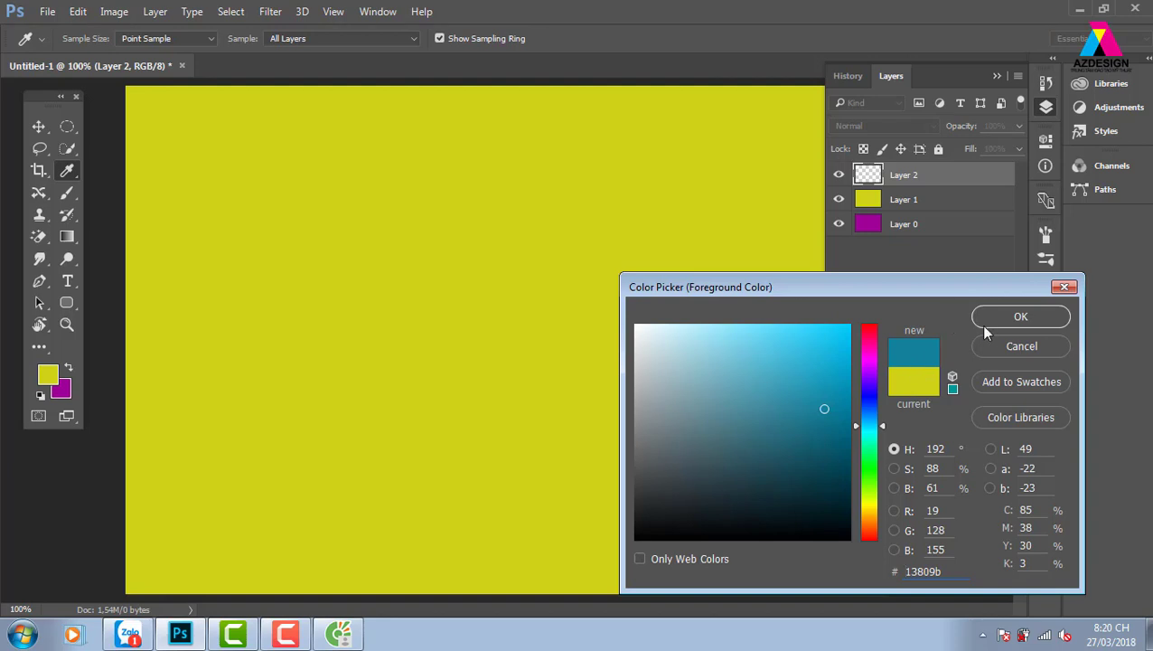
{"action": "left_click", "coordinate": [1018, 316]}
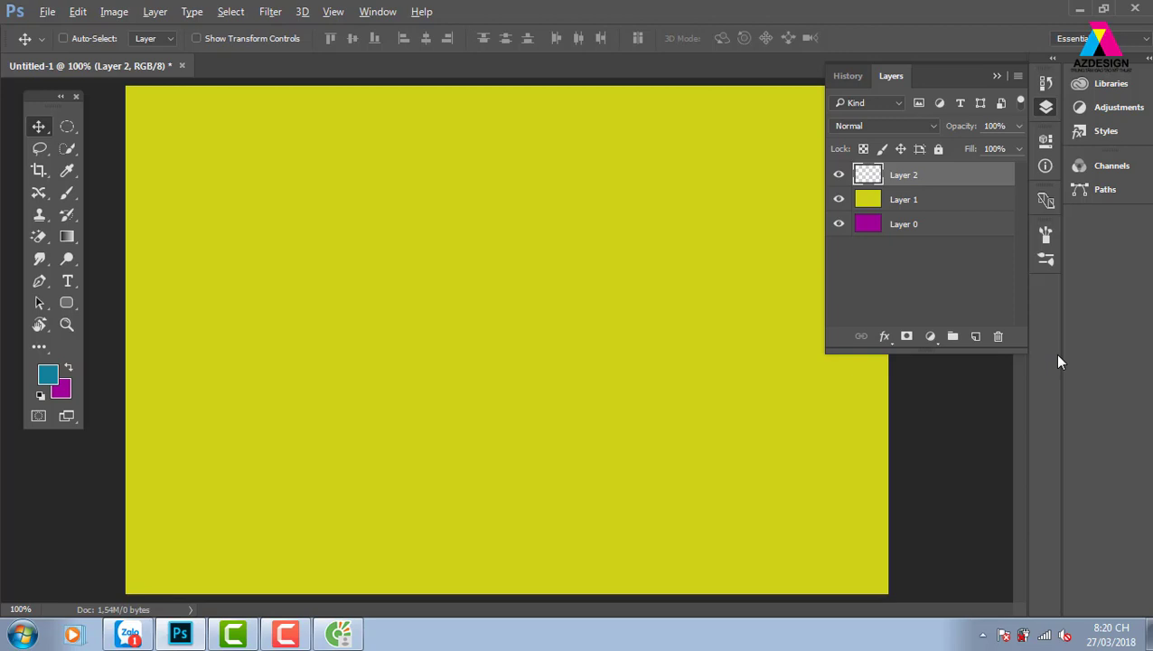
{"action": "key", "text": "alt+BackSpace"}
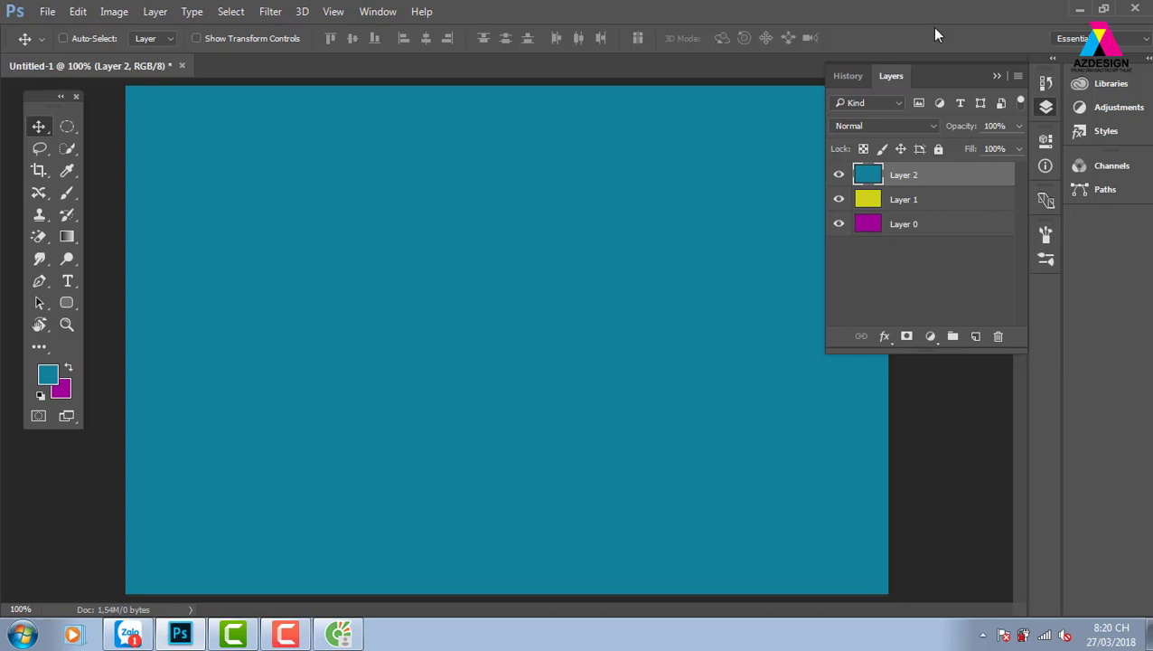
- Add Layer 3 and fill it with a bright magenta picked in the Color Picker
{"action": "left_click", "coordinate": [983, 343]}
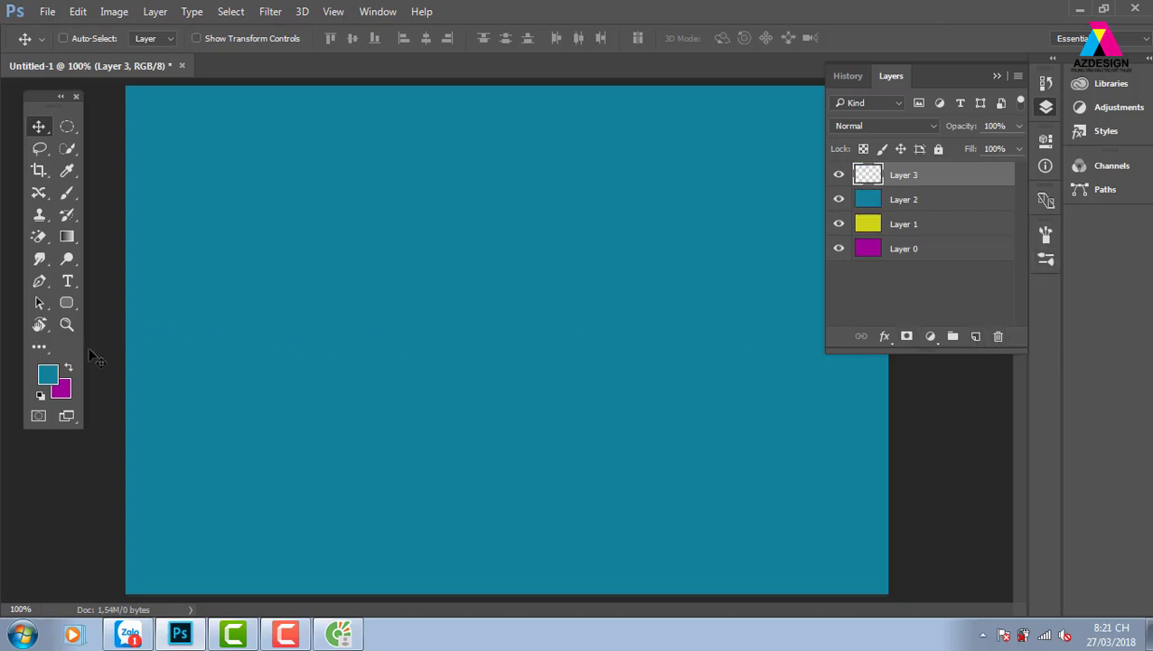
{"action": "left_click", "coordinate": [48, 374]}
{"action": "left_click_drag", "start_coordinate": [872, 404], "coordinate": [872, 362]}
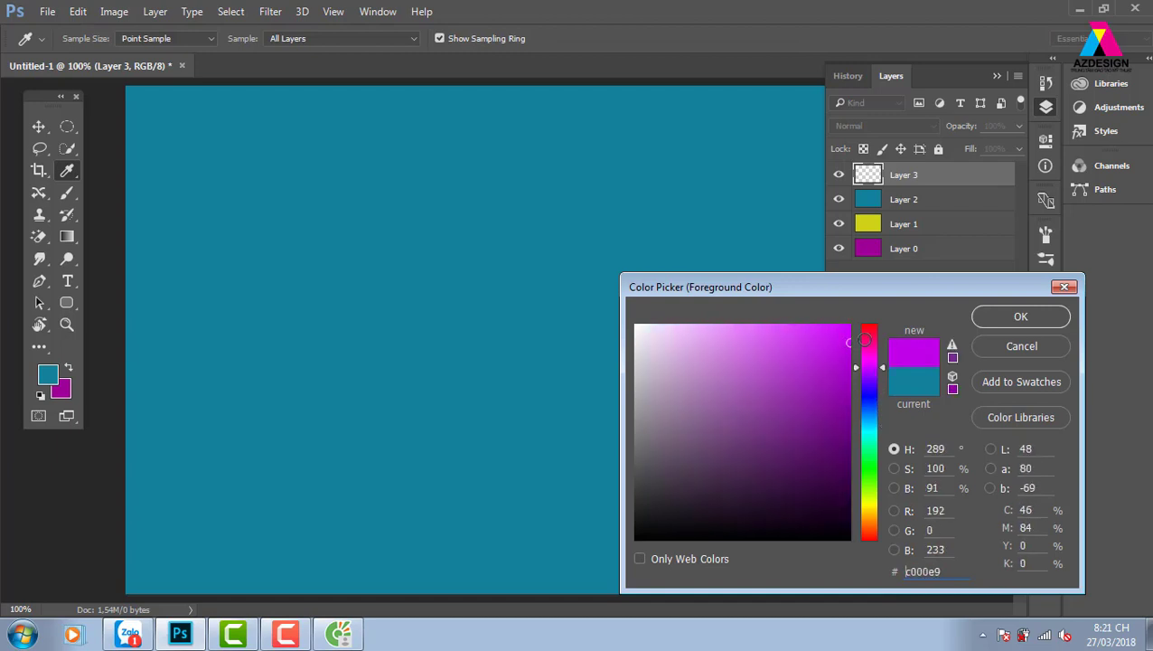
{"action": "left_click", "coordinate": [1020, 316]}
{"action": "key", "text": "alt+BackSpace"}
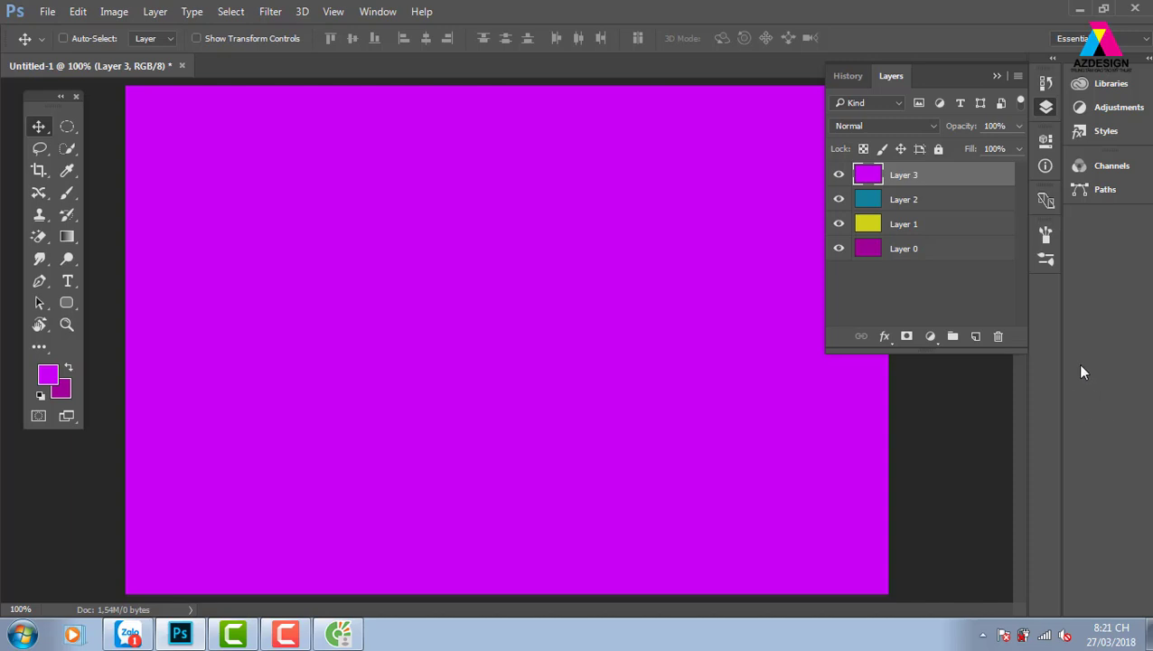
- Remove Layer 3, undoing an accidental Layer 2 deletion, leaving teal over yellow
{"action": "key", "text": "Delete"}
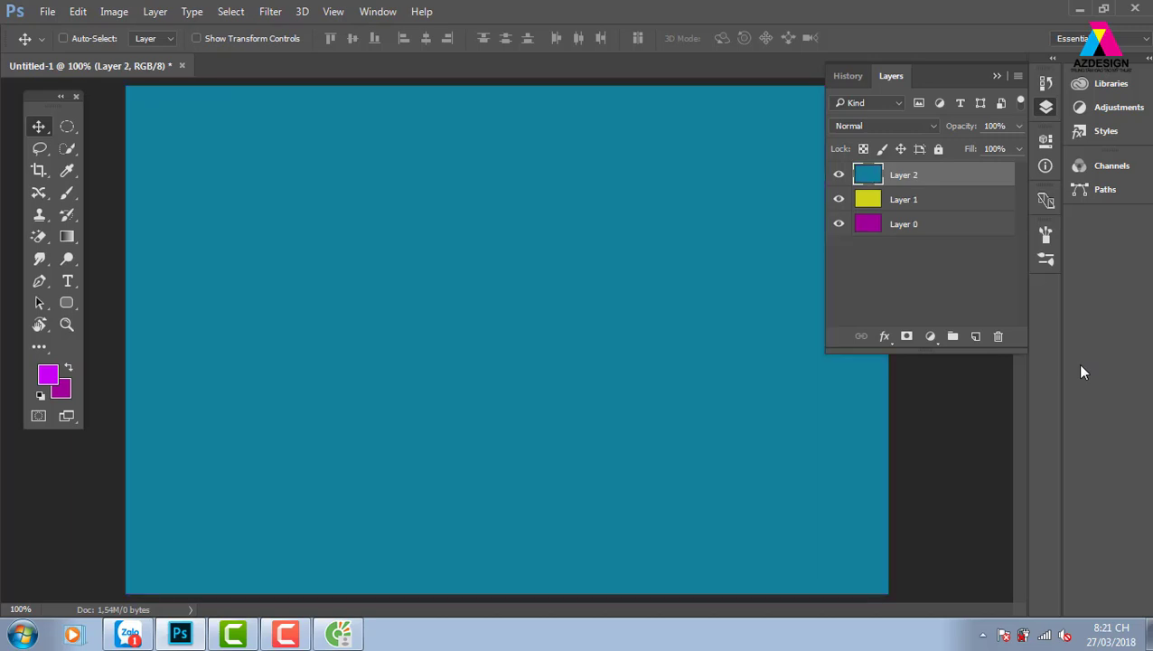
{"action": "left_click", "coordinate": [997, 335]}
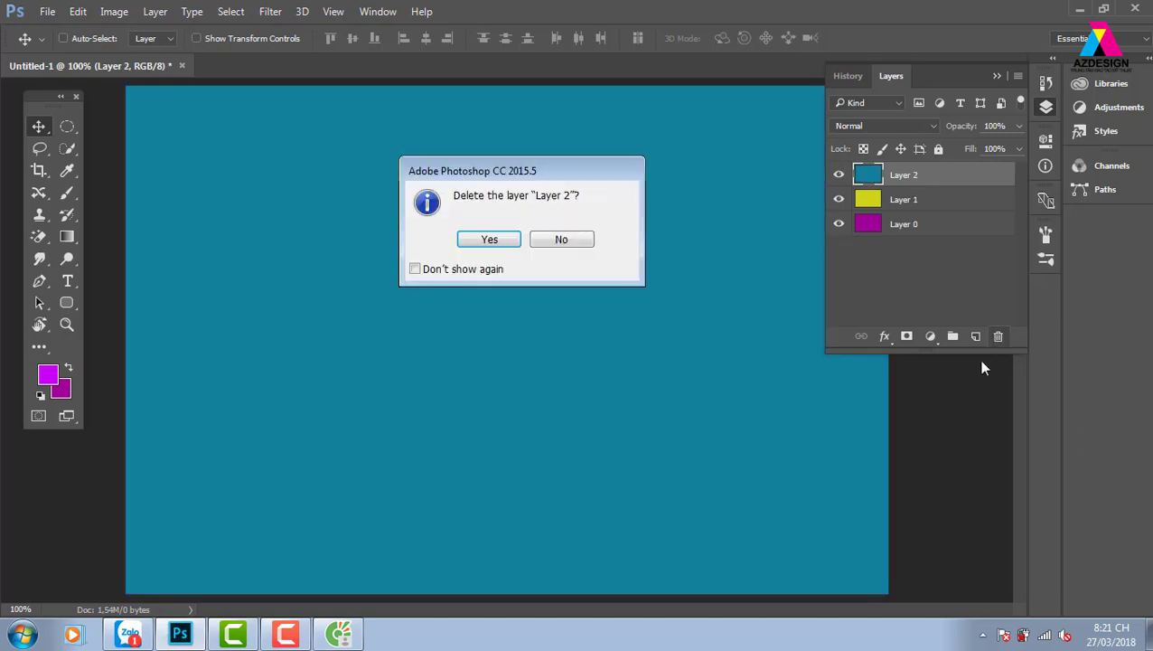
{"action": "left_click", "coordinate": [489, 239]}
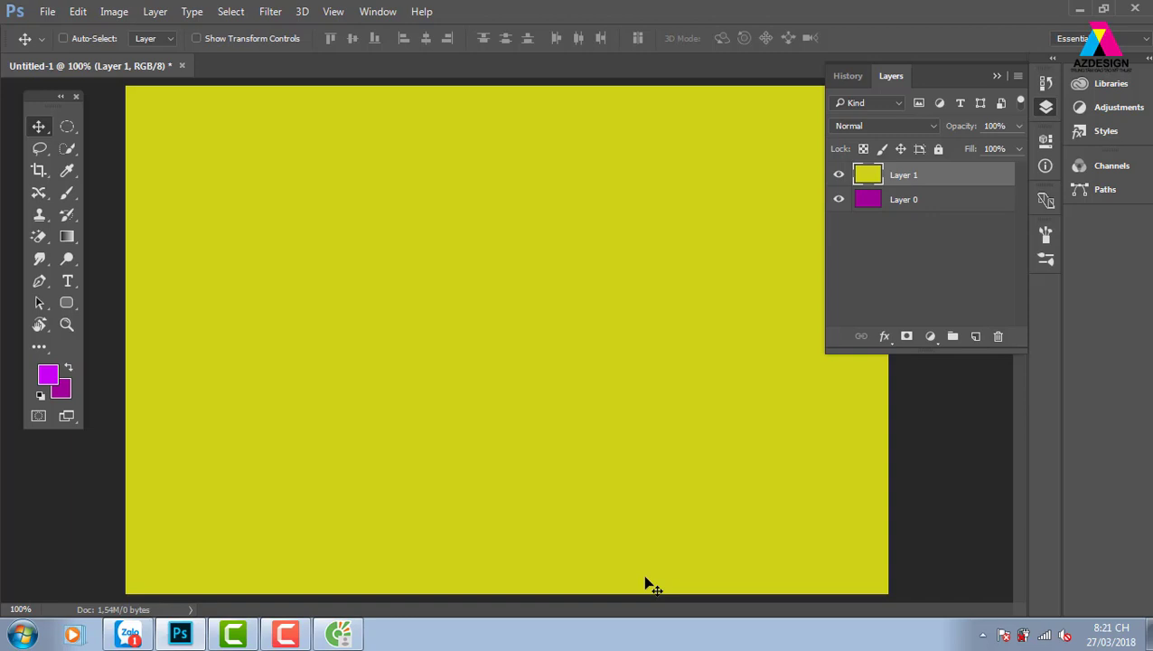
{"action": "key", "text": "ctrl+alt+z"}
{"action": "key", "text": "ctrl+alt+z"}
{"action": "key", "text": "ctrl+alt+z"}
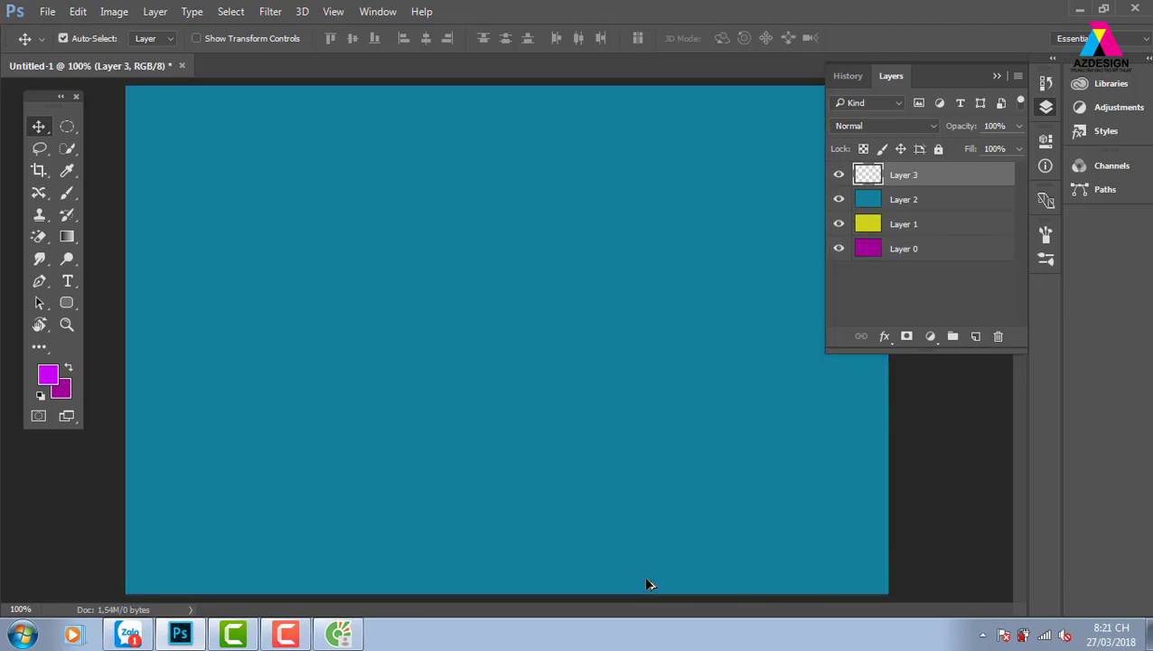
{"action": "left_click", "coordinate": [998, 337]}
{"action": "key", "text": "Return"}
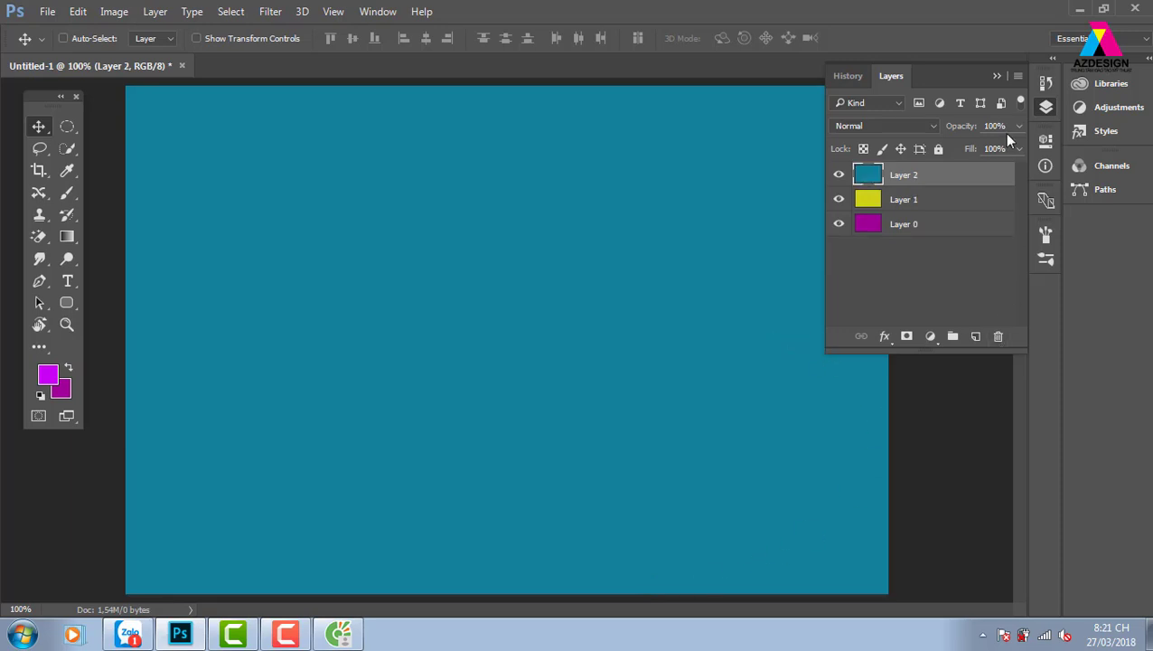
- Lower teal Layer 2's opacity to 50% and offset it right and down over the yellow
{"action": "left_click", "coordinate": [1019, 126]}
{"action": "left_click_drag", "start_coordinate": [1006, 149], "coordinate": [974, 149]}
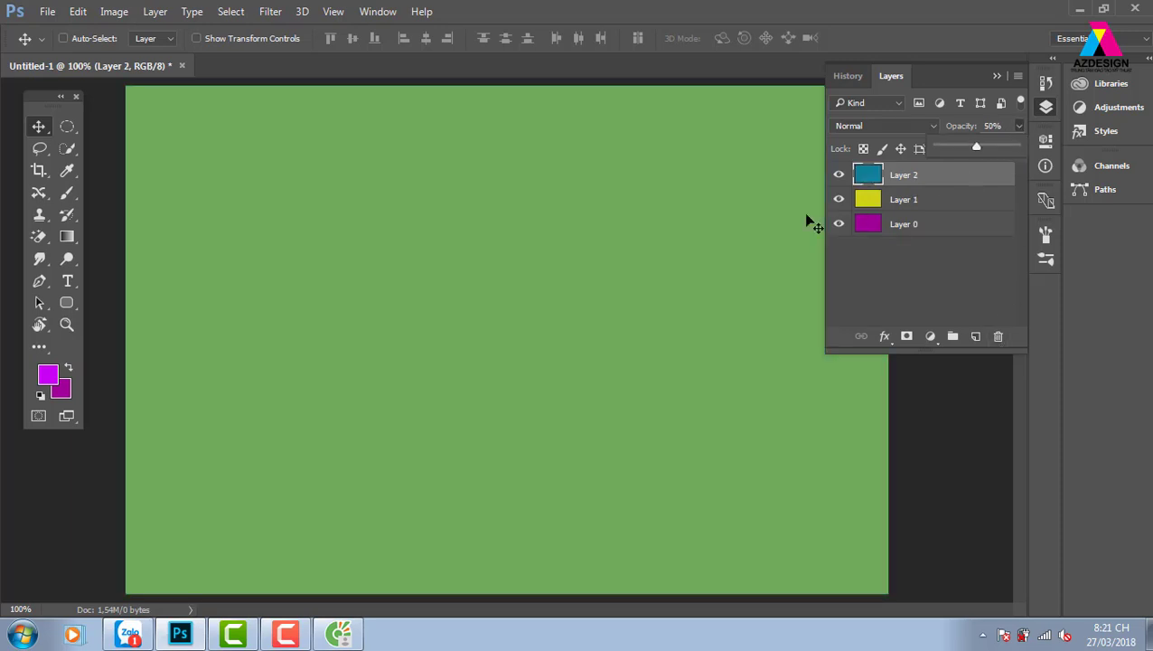
{"action": "left_click_drag", "start_coordinate": [495, 223], "coordinate": [591, 286]}
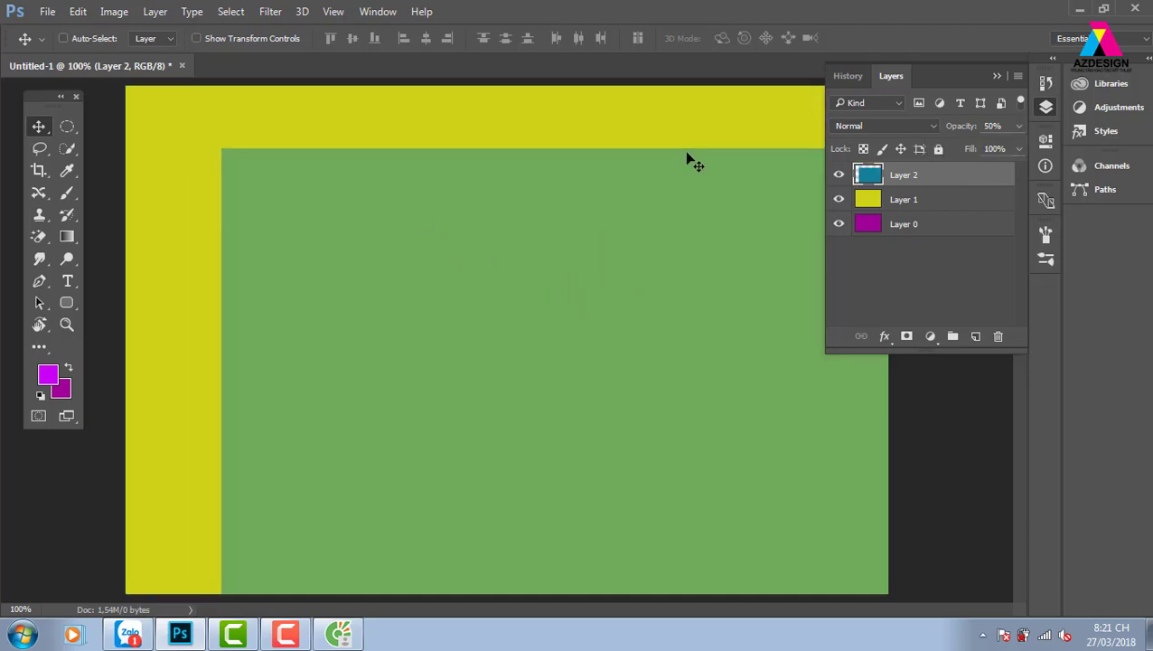
- Set teal Layer 2's opacity to 89% so it reads as teal over the yellow
{"action": "key", "text": "4"}
{"action": "key", "text": "8"}
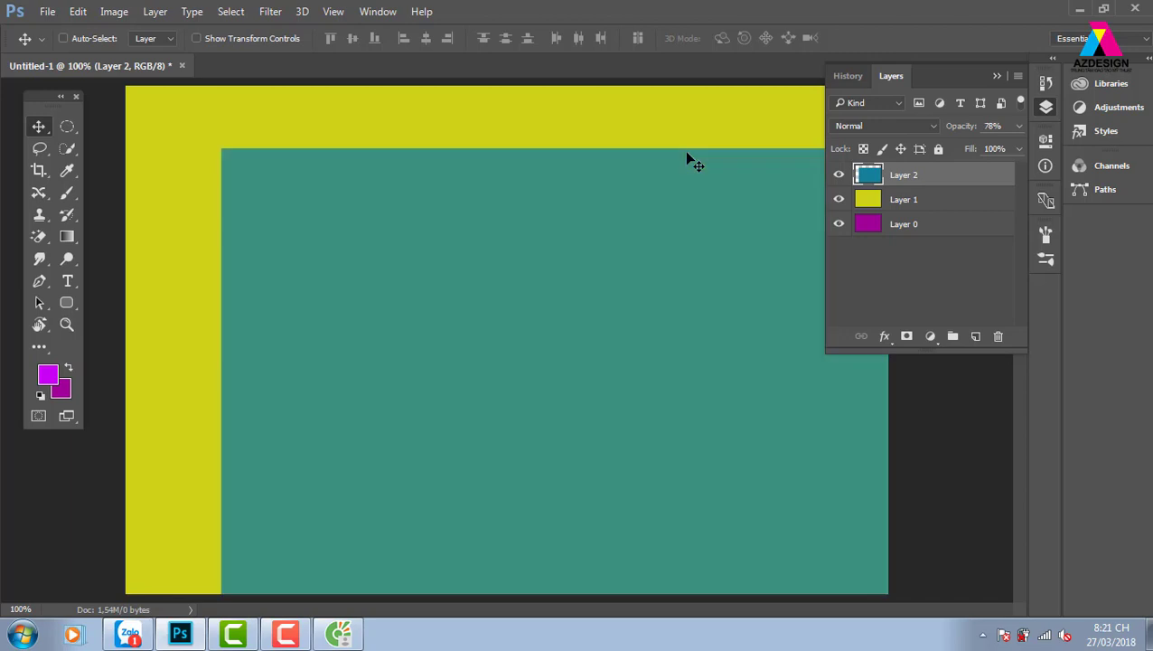
{"action": "key", "text": "9"}
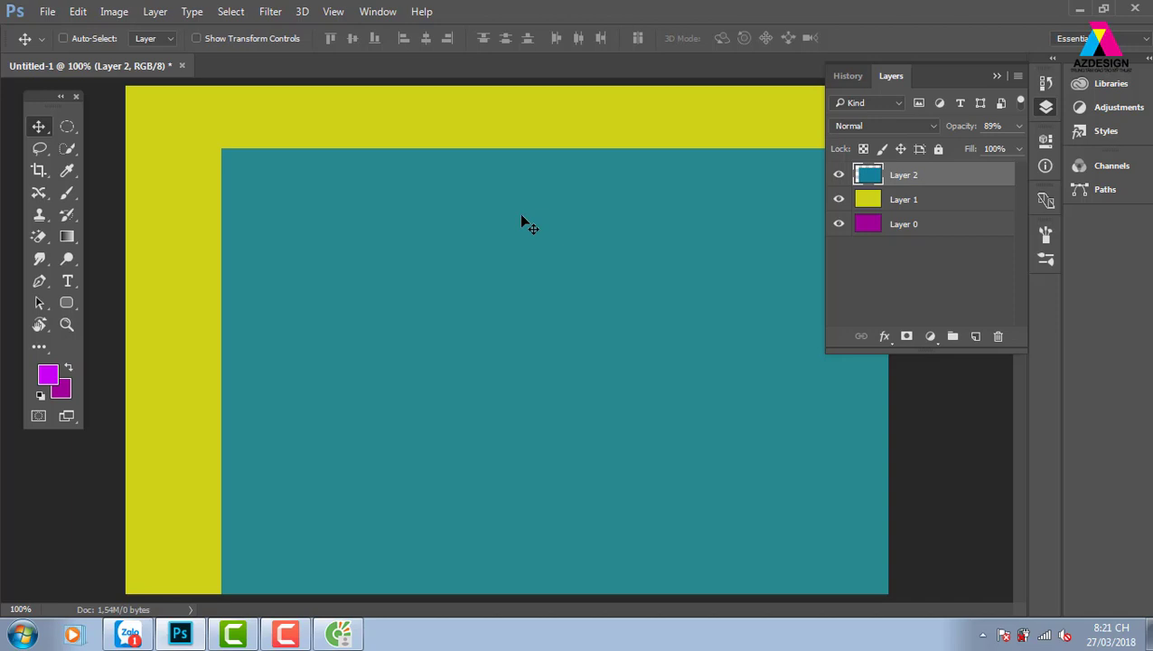
- Pick Layer 2 from the canvas layer list and nudge the teal block further right and down
{"action": "right_click", "coordinate": [506, 165]}
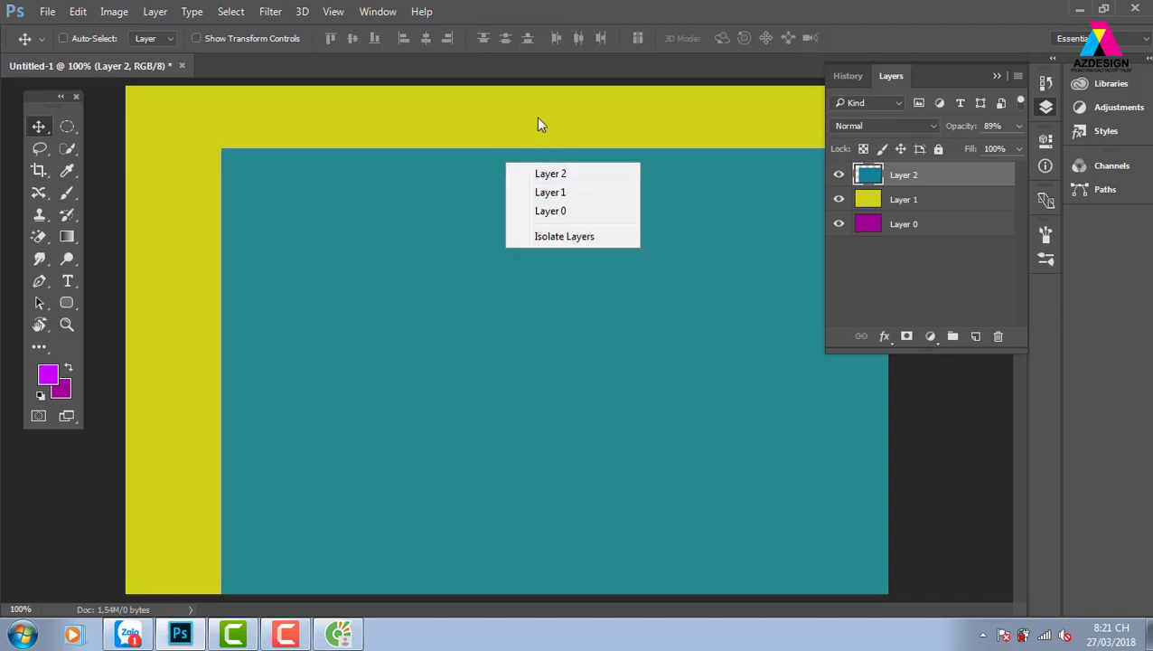
{"action": "right_click", "coordinate": [414, 274]}
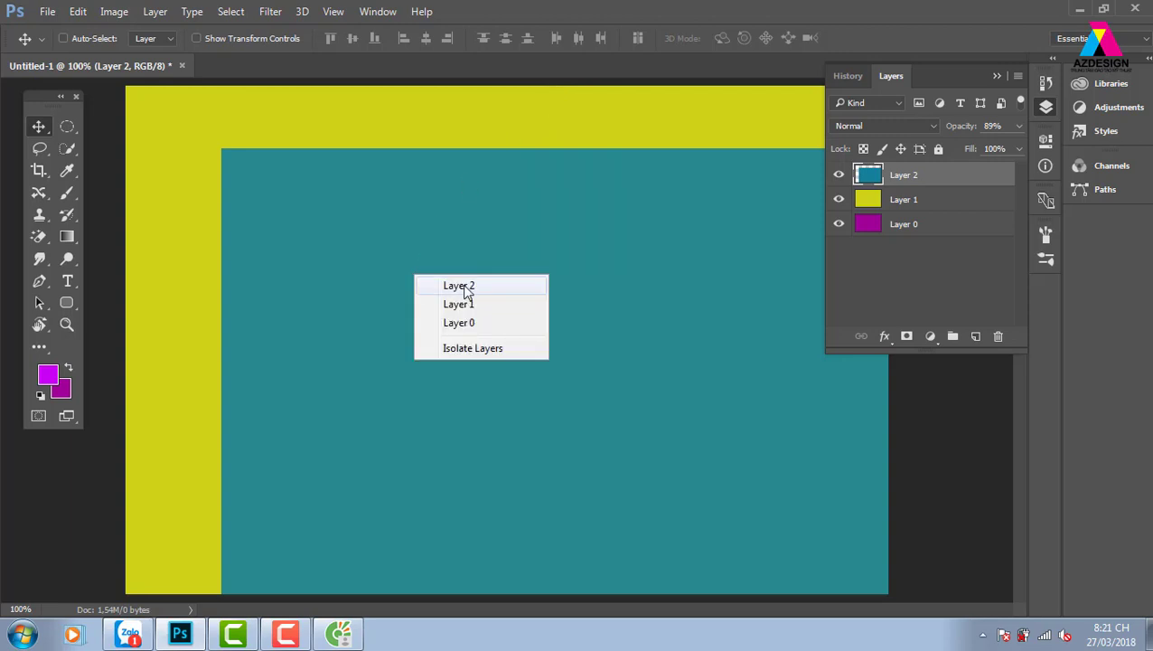
{"action": "left_click", "coordinate": [461, 285]}
{"action": "left_click_drag", "start_coordinate": [465, 291], "coordinate": [501, 321]}
{"action": "right_click", "coordinate": [505, 231]}
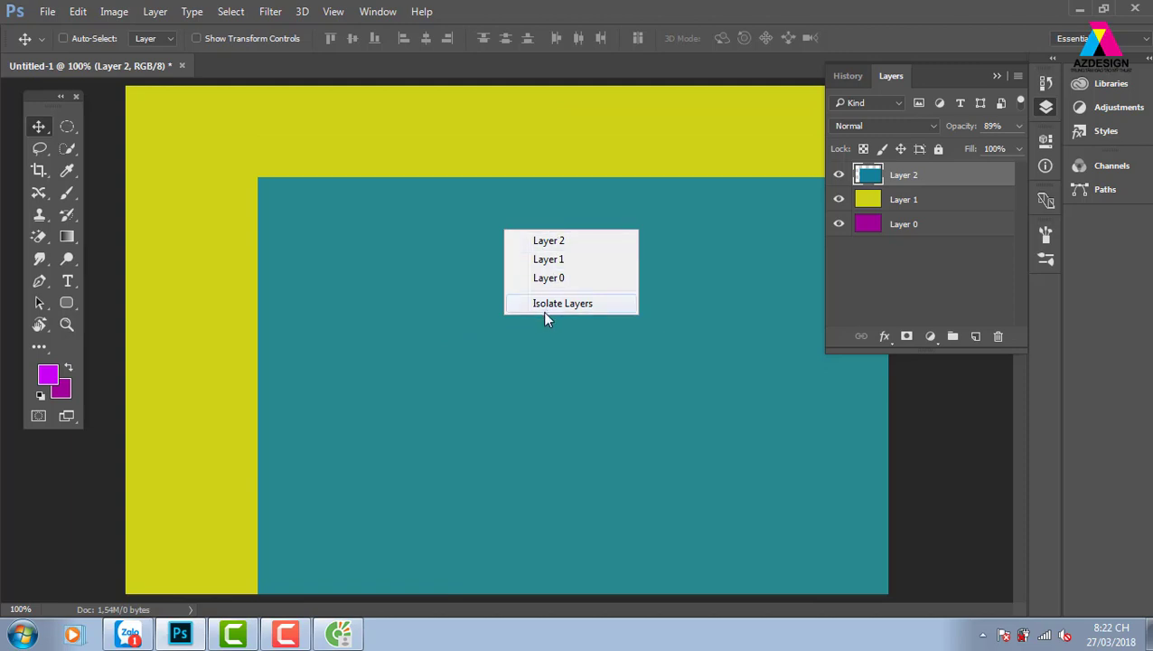
{"action": "left_click", "coordinate": [553, 242]}
{"action": "left_click_drag", "start_coordinate": [527, 299], "coordinate": [534, 318]}
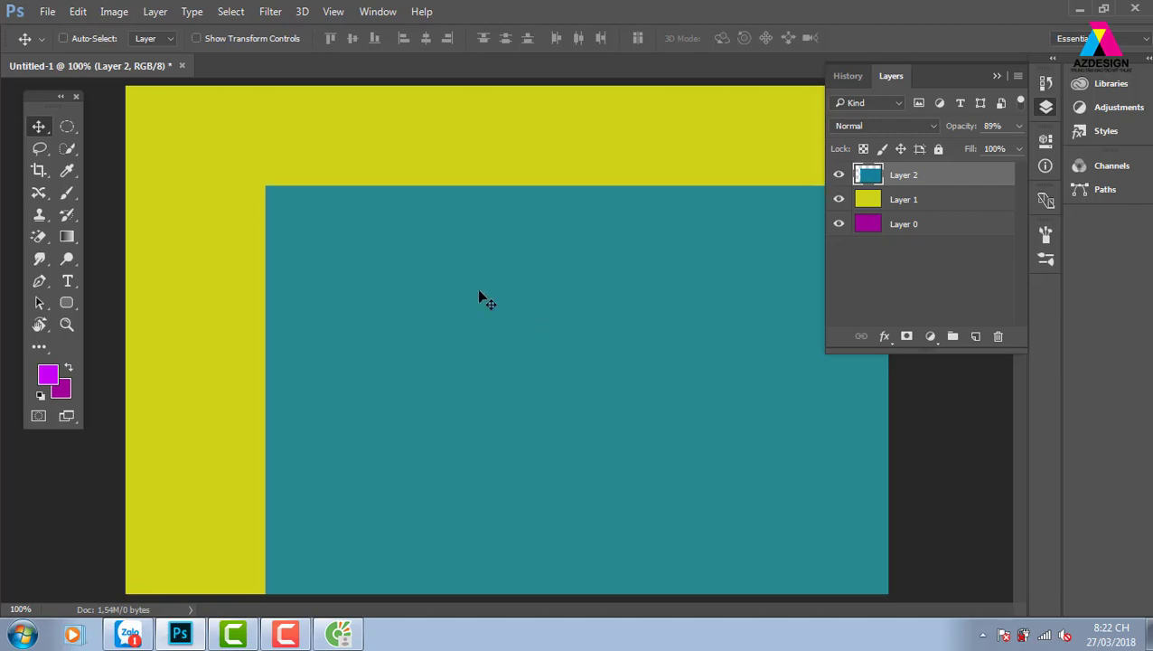
- With Auto-Select on, drag the yellow, magenta and teal layers into staggered positions
{"action": "left_click", "coordinate": [64, 38]}
{"action": "left_click_drag", "start_coordinate": [259, 124], "coordinate": [529, 195]}
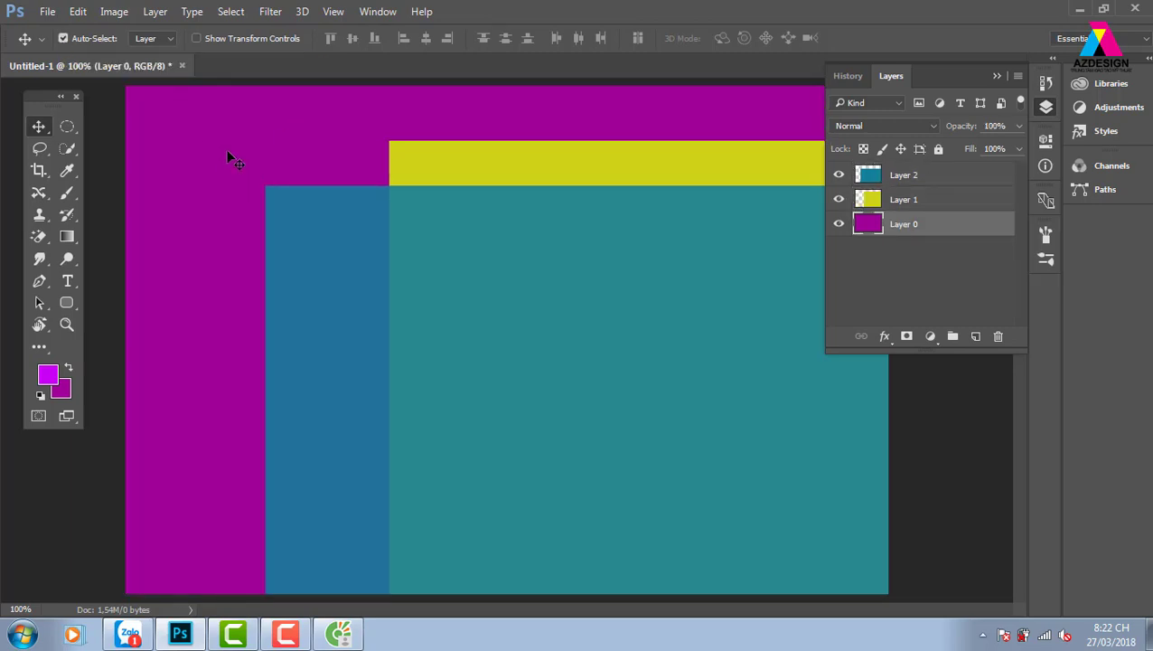
{"action": "mouse_move", "coordinate": [226, 155]}
{"action": "left_mouse_down"}
{"action": "mouse_move", "coordinate": [274, 330]}
{"action": "mouse_move", "coordinate": [254, 360]}
{"action": "left_mouse_up"}
{"action": "left_click", "coordinate": [318, 262]}
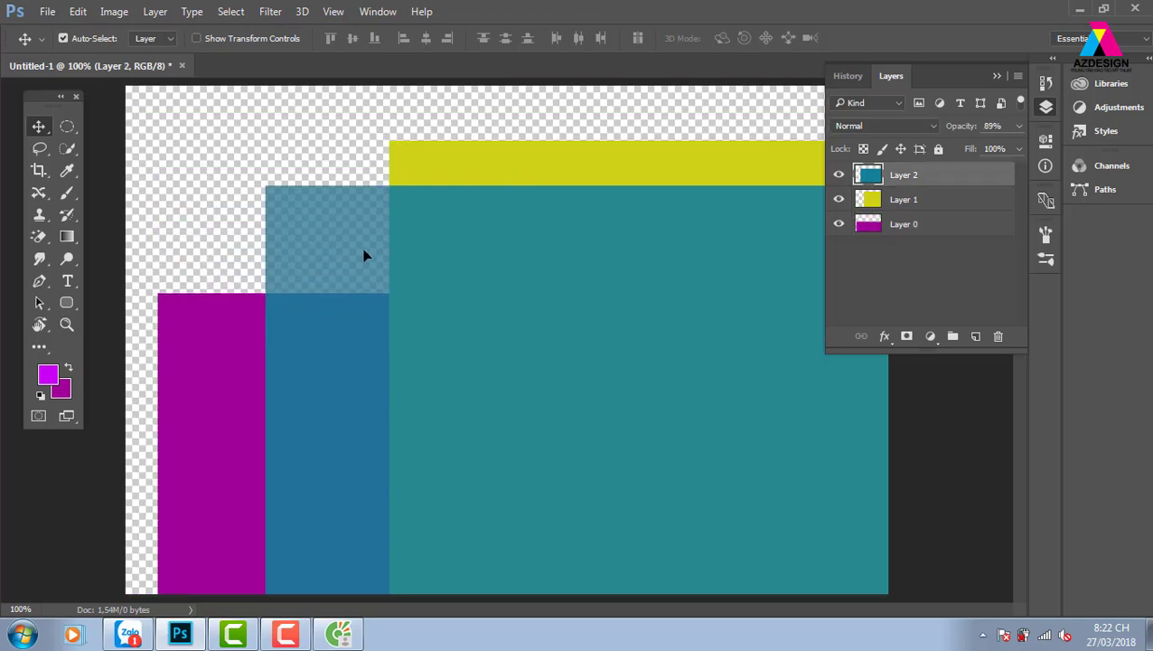
{"action": "left_click_drag", "start_coordinate": [363, 255], "coordinate": [303, 225]}
- Turn Auto-Select off and Ctrl-drag the teal layer slightly down and further left
{"action": "left_click", "coordinate": [64, 39]}
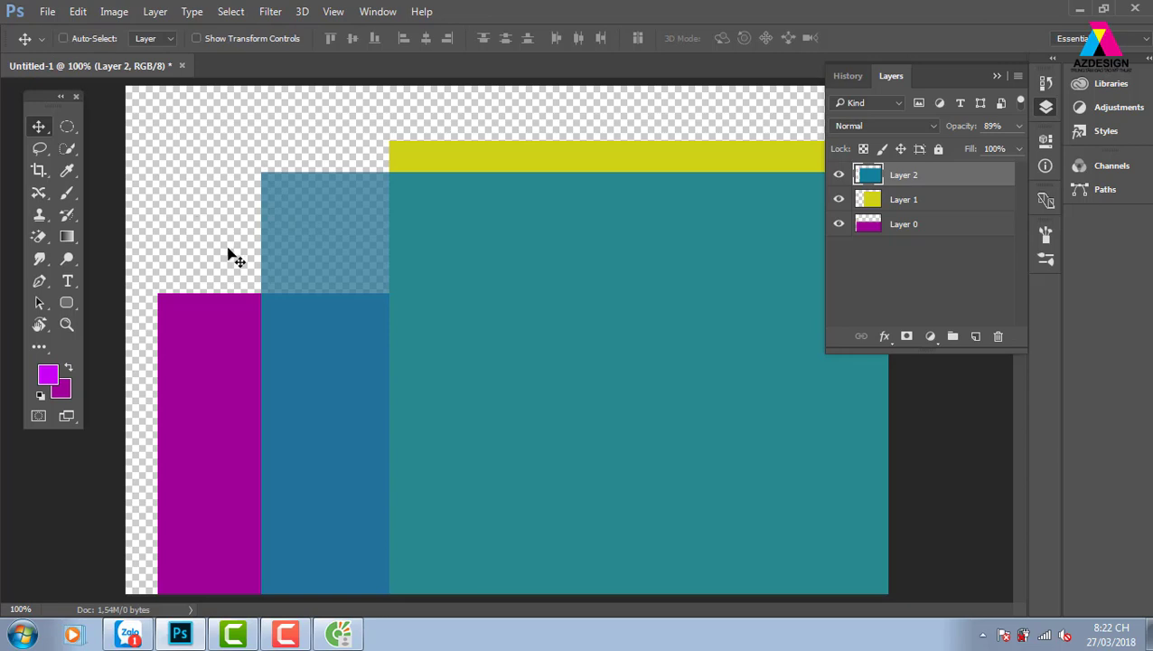
{"action": "key", "text": "ctrl"}
{"action": "key", "text": "ctrl"}
{"action": "mouse_move", "coordinate": [483, 277]}
{"action": "left_mouse_down"}
{"action": "mouse_move", "coordinate": [491, 318]}
{"action": "mouse_move", "coordinate": [460, 282]}
{"action": "left_mouse_up"}
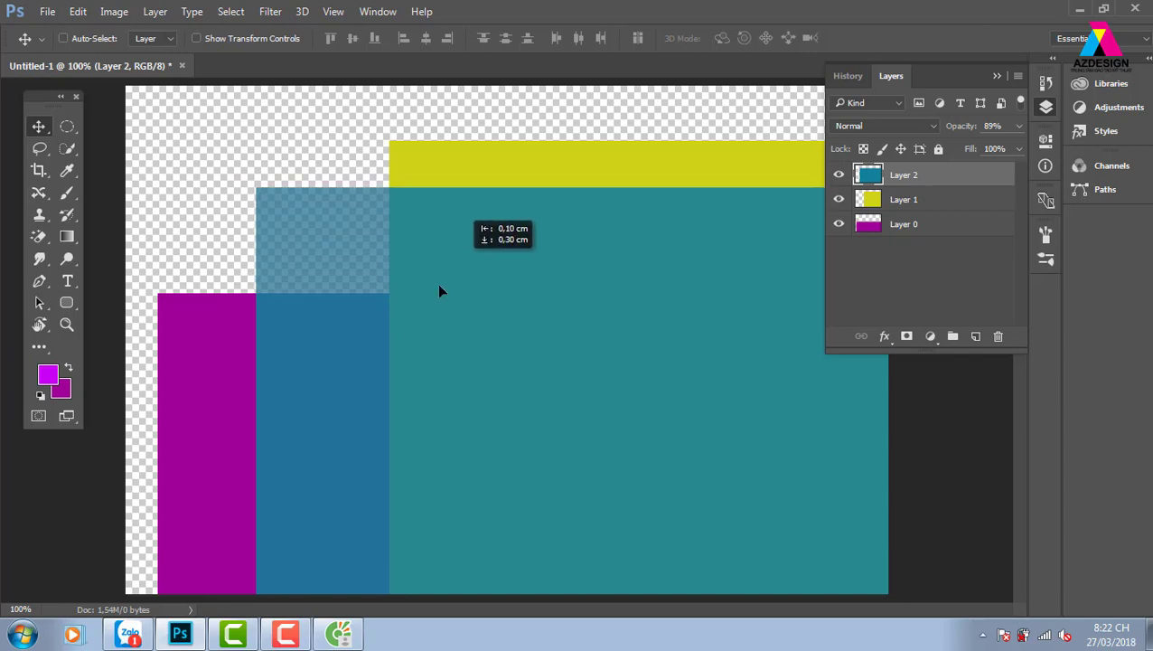
{"action": "left_click_drag", "start_coordinate": [461, 288], "coordinate": [421, 286]}
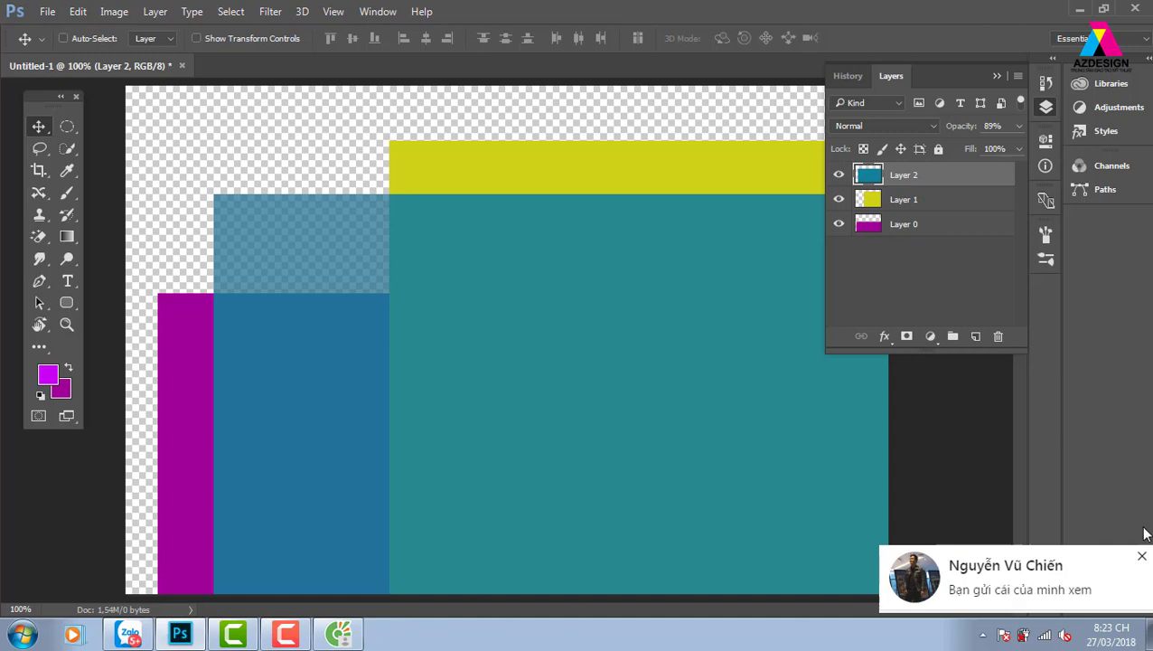
{"action": "left_click", "coordinate": [1141, 555]}
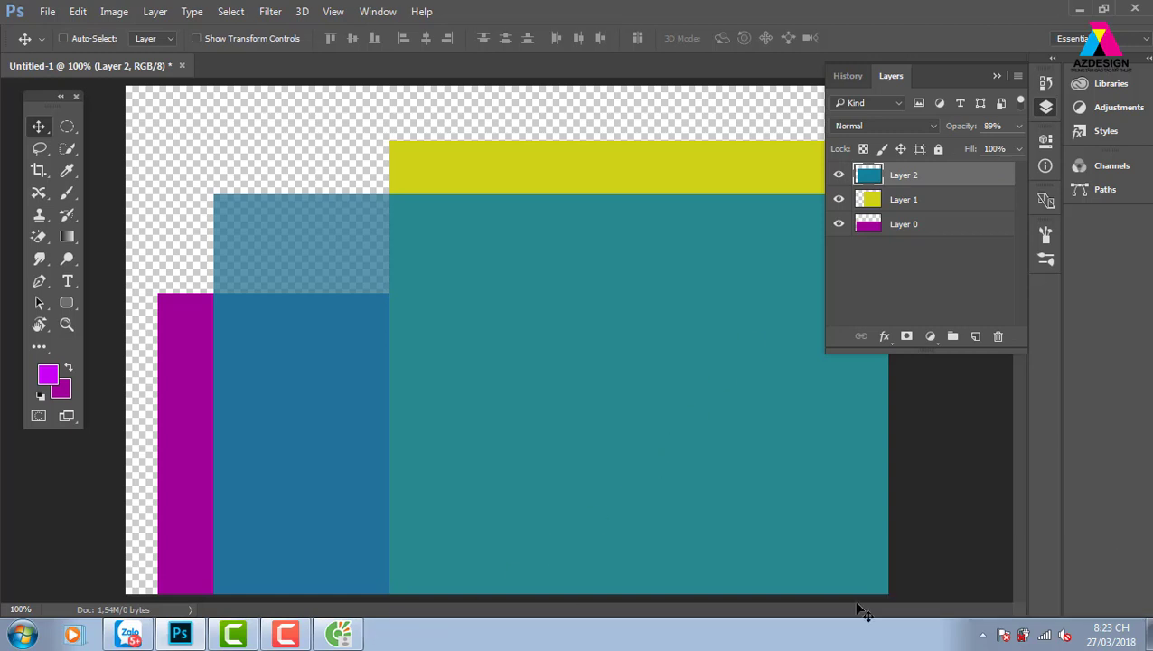
- In Cốc Cốc, replace the calendar 2018 image search with a search for google
{"action": "left_click", "coordinate": [353, 636]}
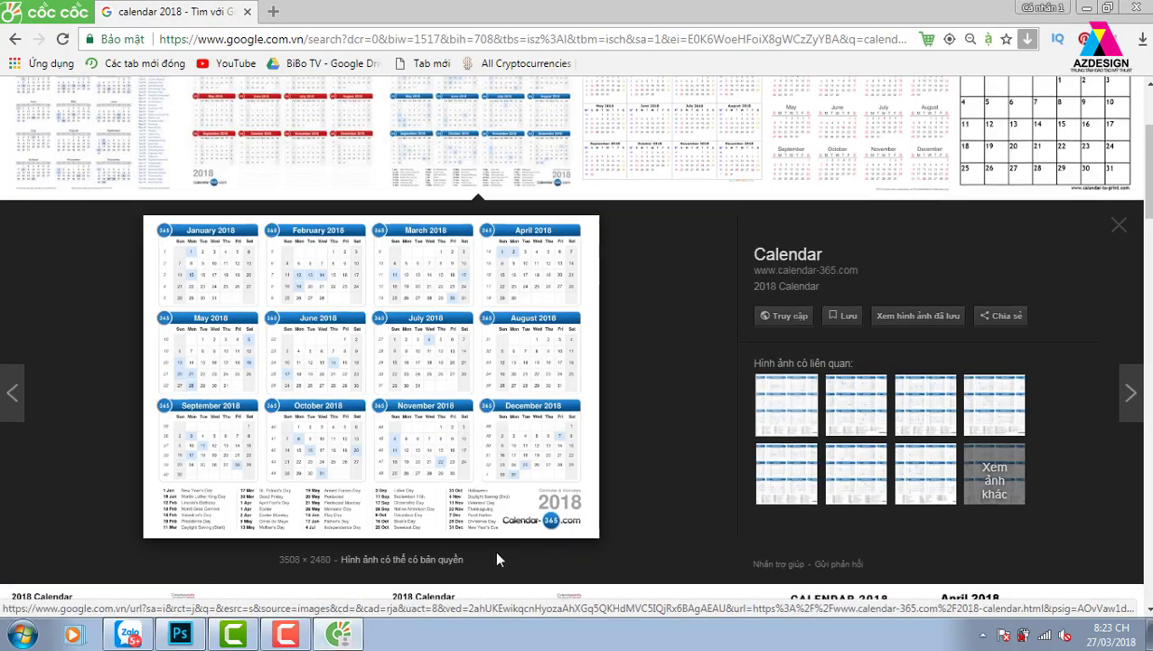
{"action": "scroll", "coordinate": [495, 549], "scroll_direction": "up", "scroll_amount": 2}
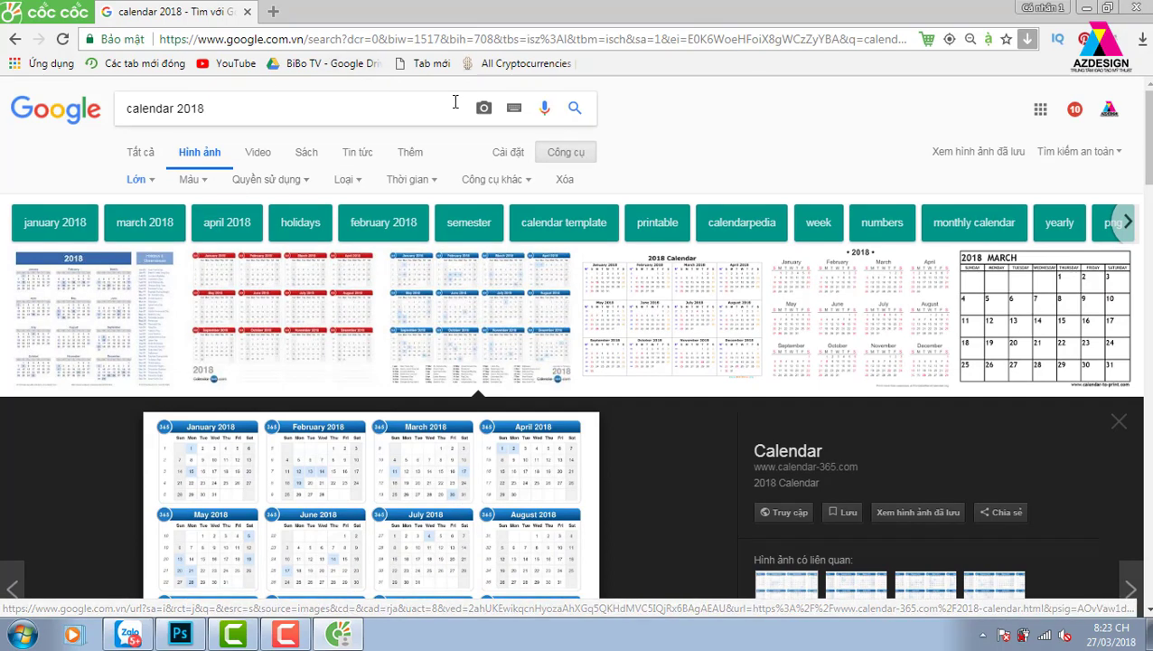
{"action": "left_click", "coordinate": [288, 113]}
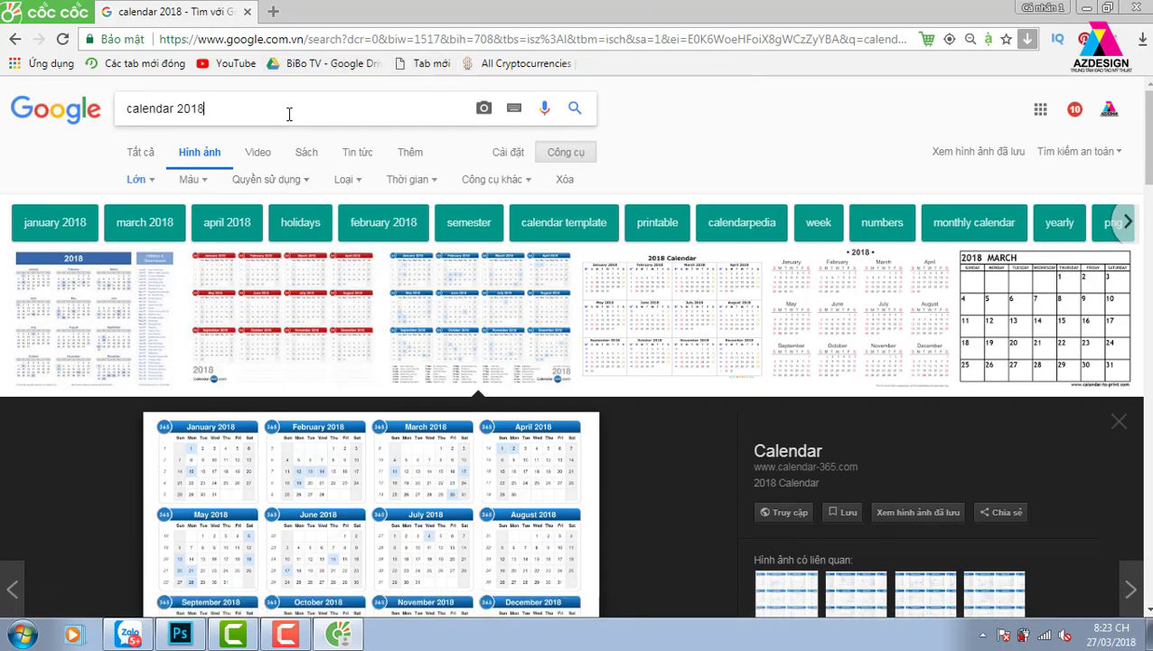
{"action": "key", "text": "BackSpace"}
{"action": "key", "text": "BackSpace"}
{"action": "key", "text": "BackSpace"}
{"action": "key", "text": "BackSpace"}
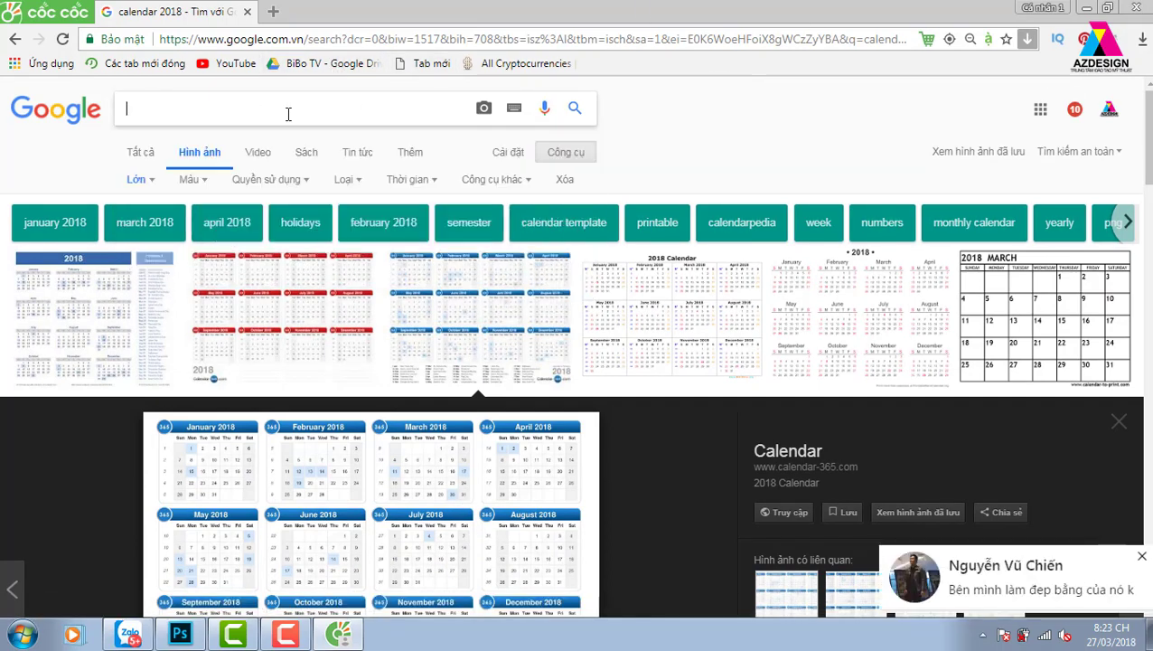
{"action": "type", "text": "go"}
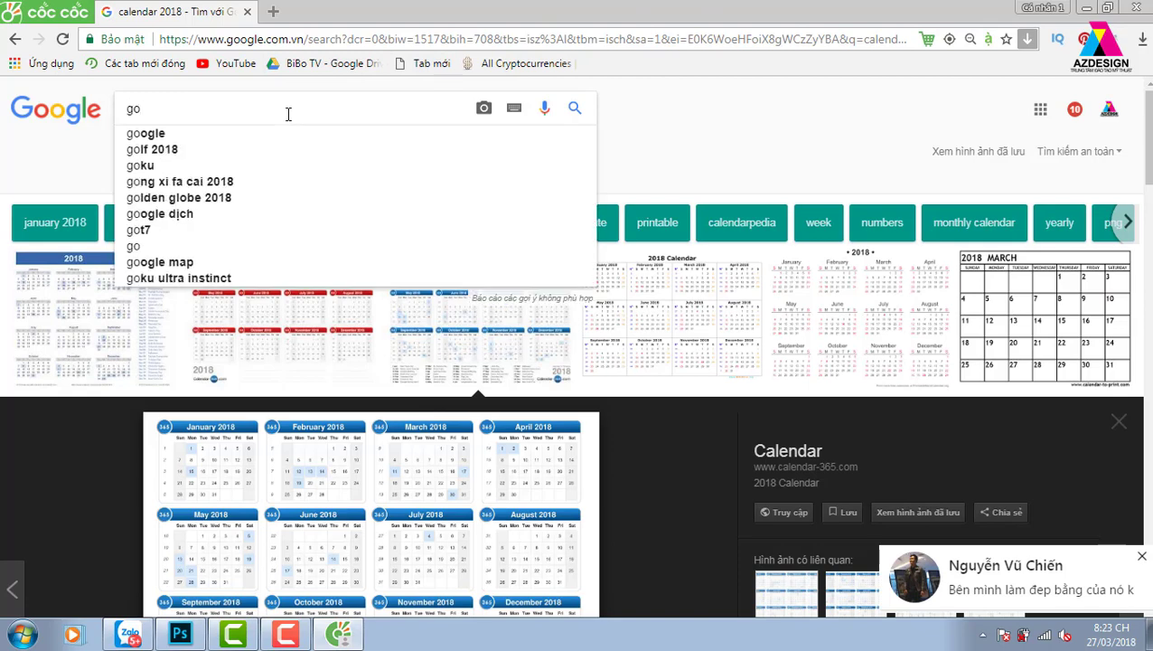
{"action": "type", "text": "ogle"}
{"action": "key", "text": "Return"}
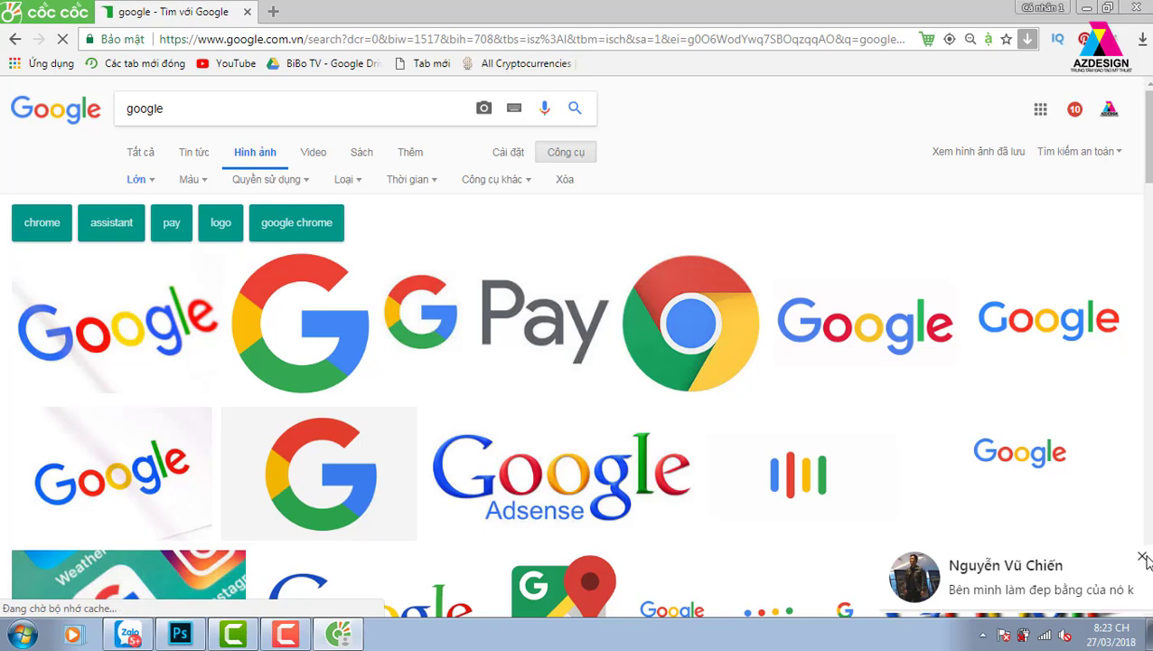
- Clear the browser's address bar to enter a different site
{"action": "double_click", "coordinate": [189, 108]}
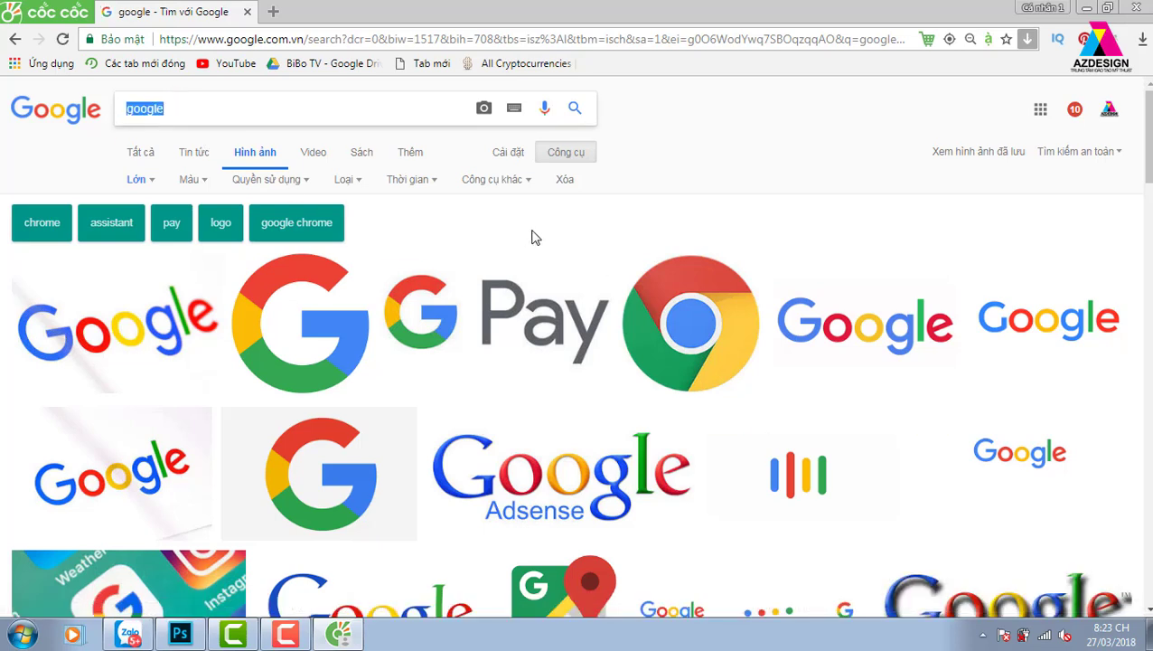
{"action": "left_click", "coordinate": [379, 40]}
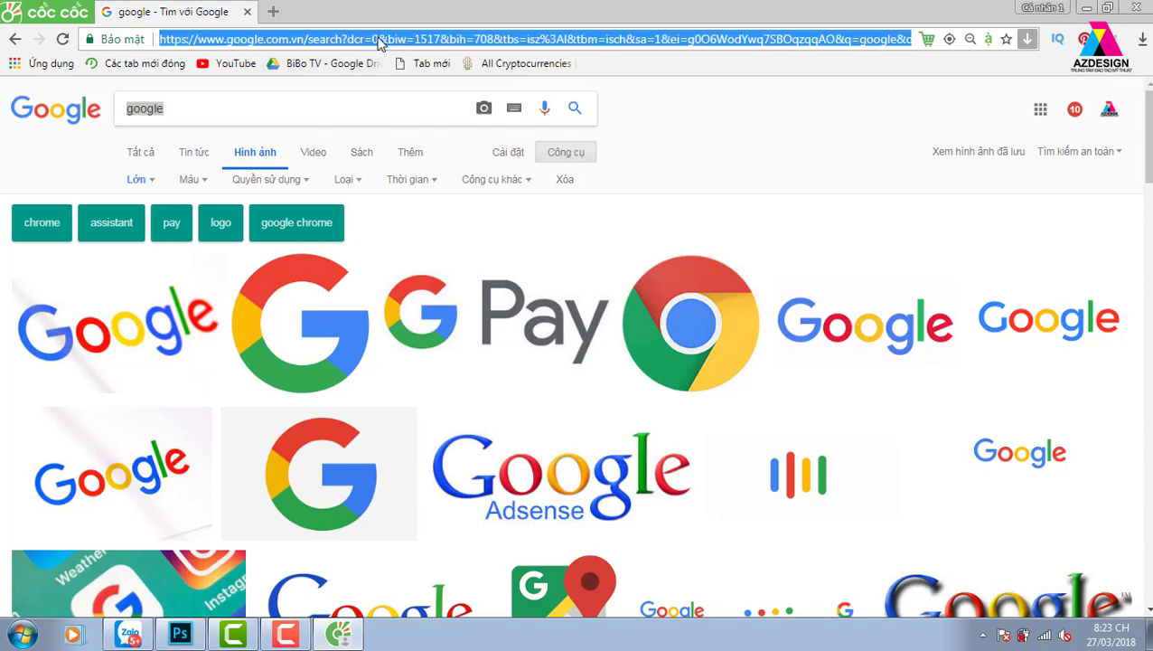
{"action": "key", "text": "BackSpace"}
- Go to freepik.com using the address-bar autocomplete from fr
{"action": "type", "text": "fr"}
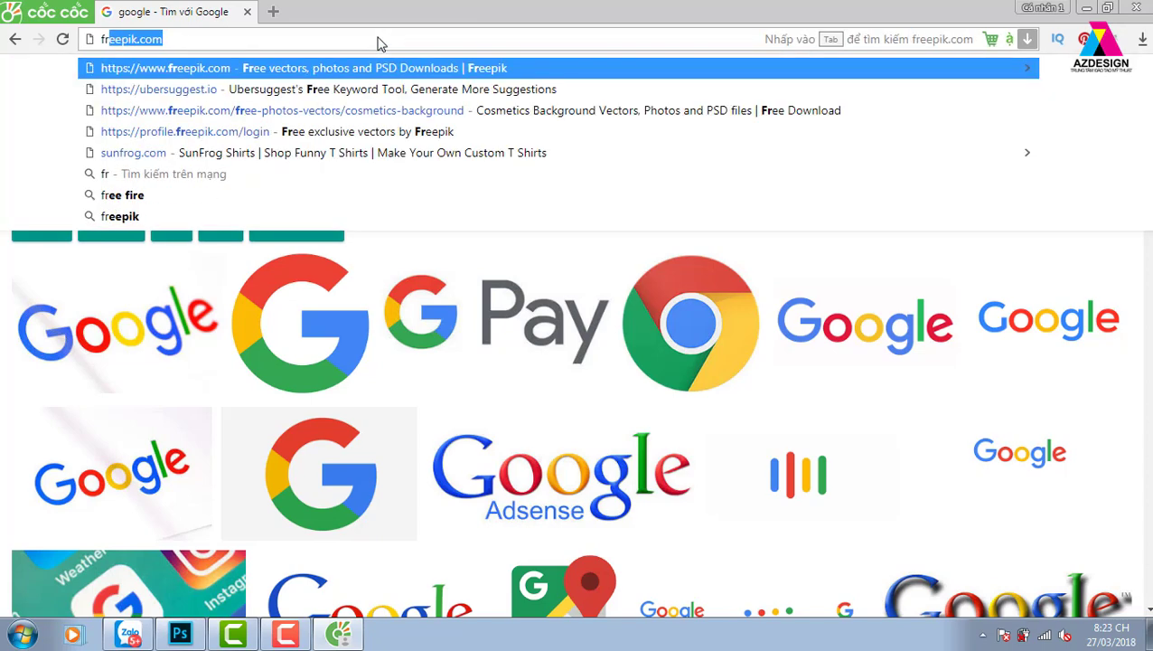
{"action": "key", "text": "Return"}
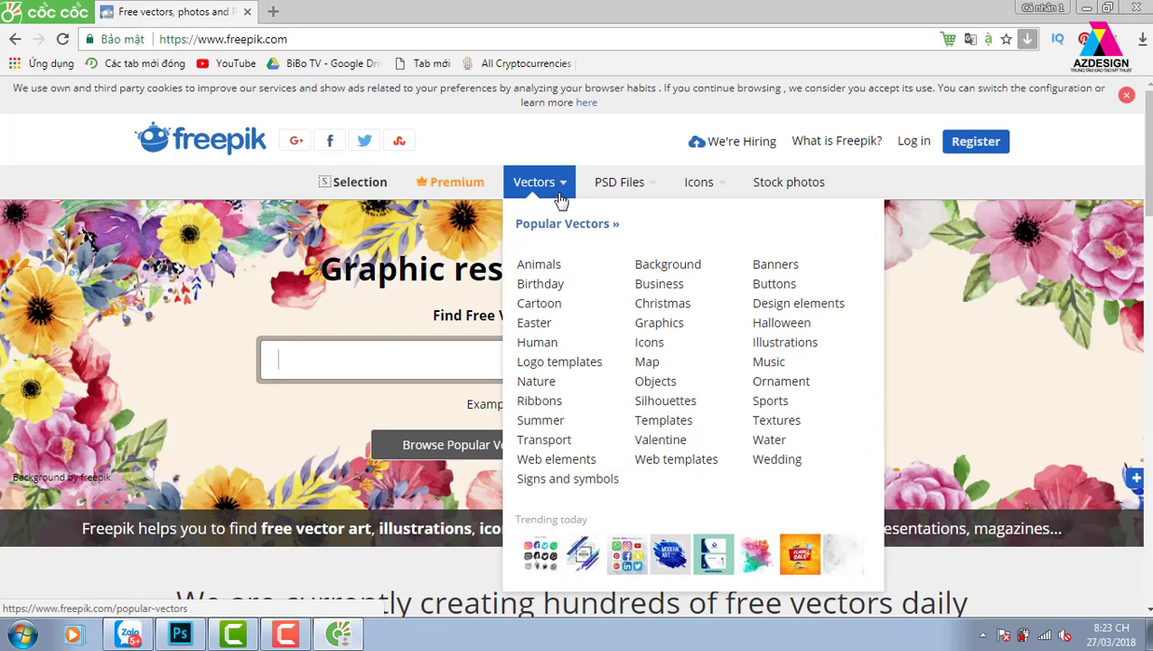
{"action": "mouse_move", "coordinate": [624, 181]}
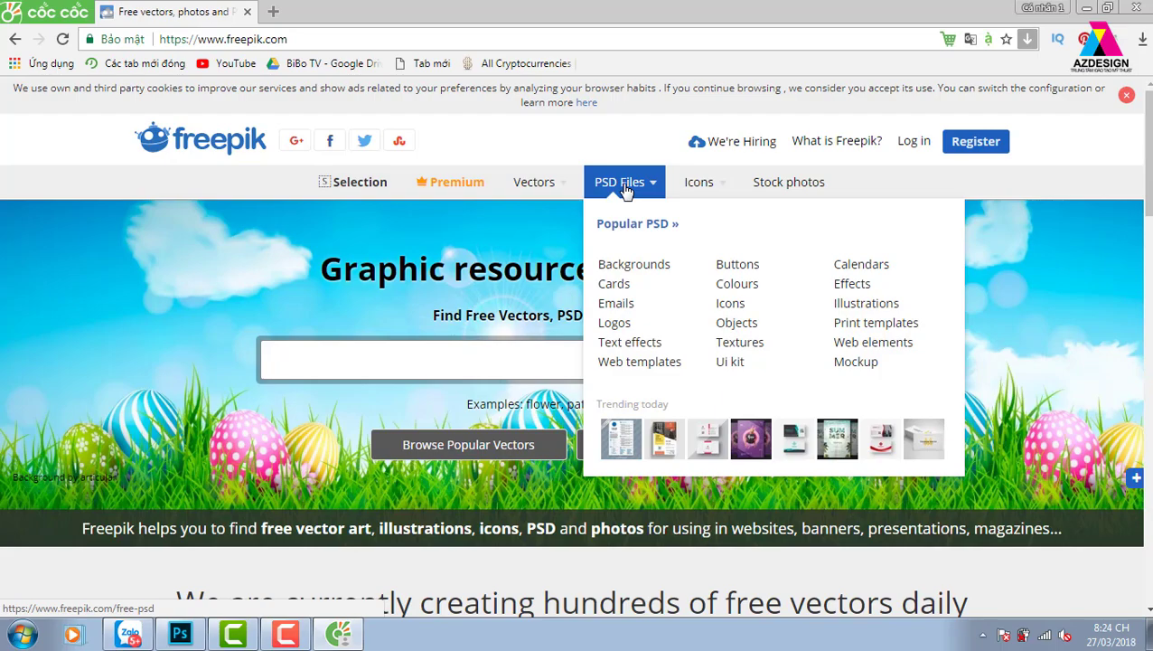
{"action": "scroll", "coordinate": [578, 371], "scroll_direction": "down", "scroll_amount": 4}
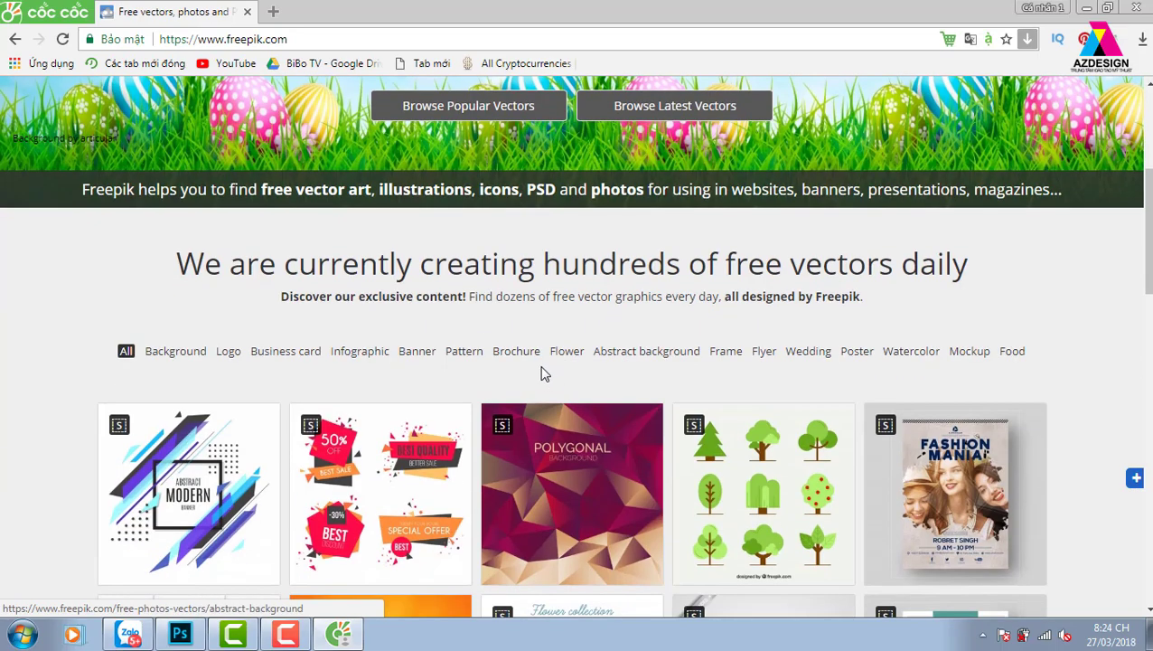
{"action": "scroll", "coordinate": [539, 359], "scroll_direction": "up", "scroll_amount": 4}
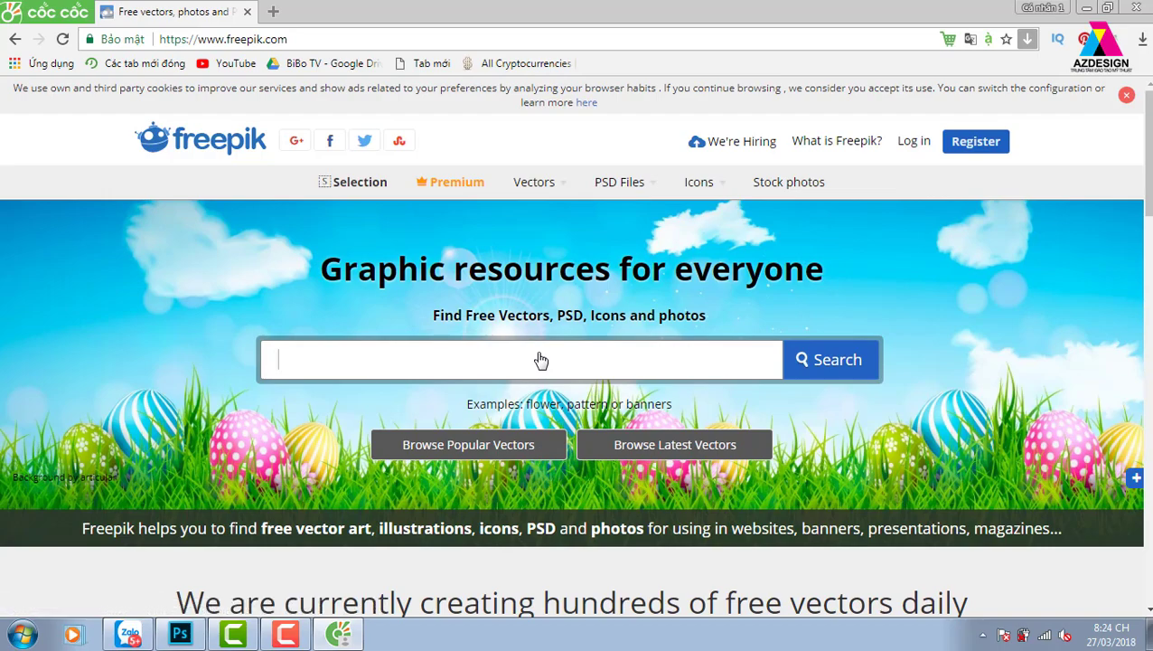
- Scroll down Freepik's home page past the free-resource gallery to the tutorial listings
{"action": "scroll", "coordinate": [539, 359], "scroll_direction": "down", "scroll_amount": 4}
{"action": "scroll", "coordinate": [539, 358], "scroll_direction": "down", "scroll_amount": 2}
{"action": "scroll", "coordinate": [540, 359], "scroll_direction": "down", "scroll_amount": 1}
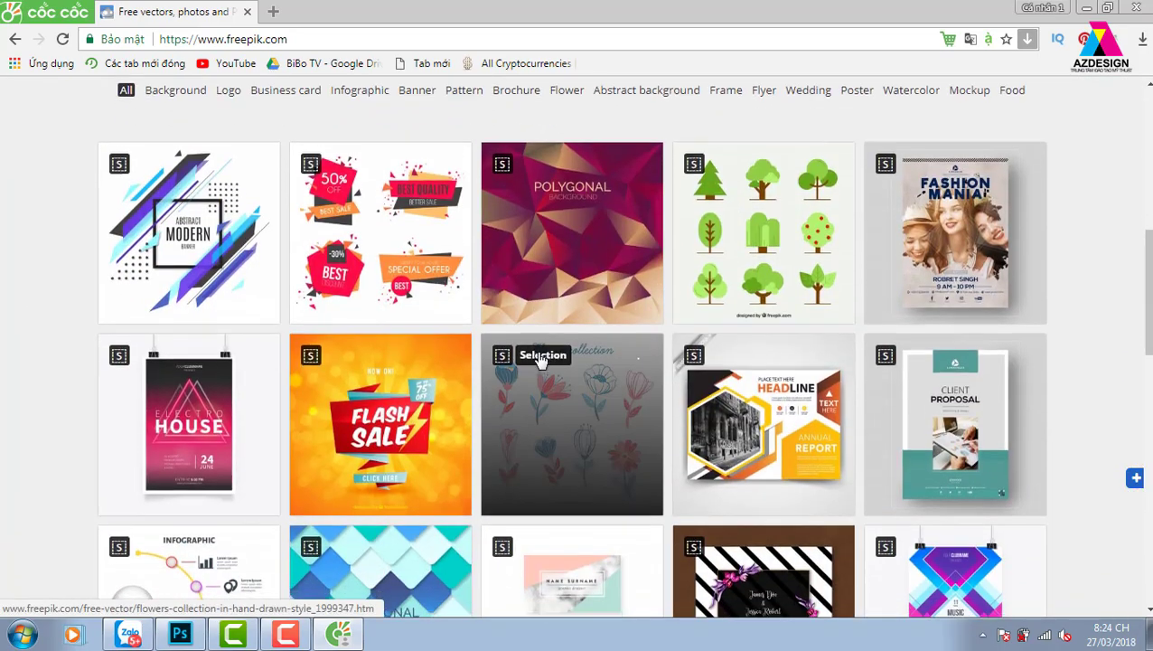
{"action": "scroll", "coordinate": [540, 359], "scroll_direction": "down", "scroll_amount": 3}
{"action": "scroll", "coordinate": [540, 358], "scroll_direction": "down", "scroll_amount": 3}
{"action": "scroll", "coordinate": [539, 359], "scroll_direction": "up", "scroll_amount": 5}
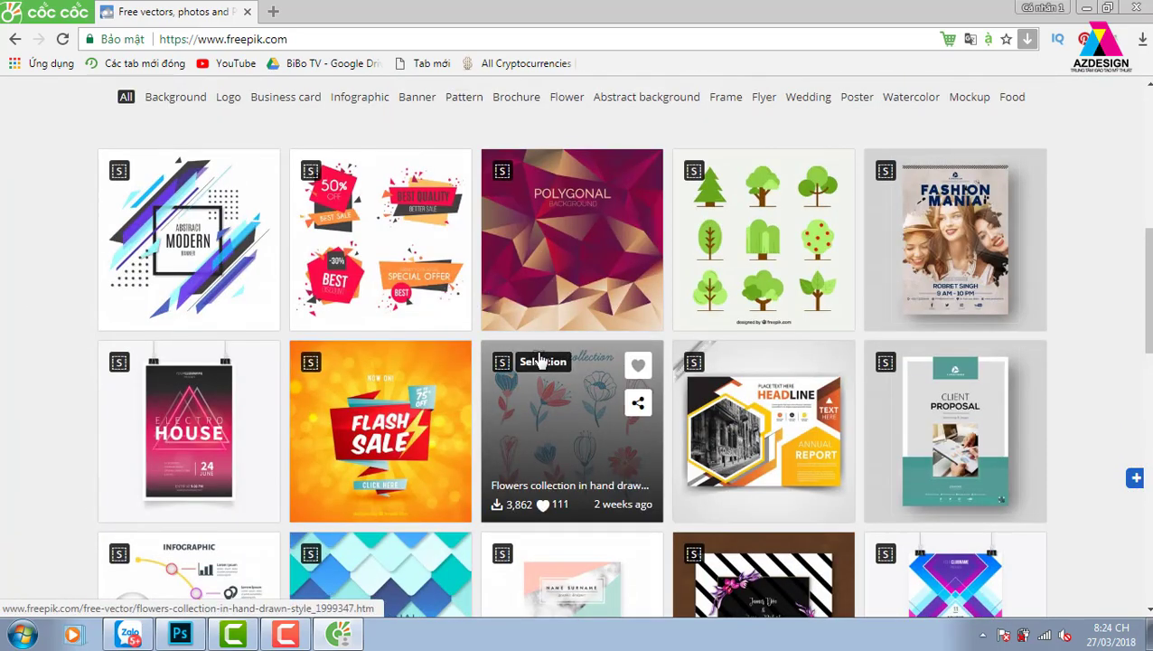
{"action": "scroll", "coordinate": [540, 359], "scroll_direction": "down", "scroll_amount": 1}
{"action": "scroll", "coordinate": [539, 359], "scroll_direction": "down", "scroll_amount": 2}
{"action": "scroll", "coordinate": [539, 359], "scroll_direction": "down", "scroll_amount": 1}
{"action": "scroll", "coordinate": [539, 359], "scroll_direction": "down", "scroll_amount": 5}
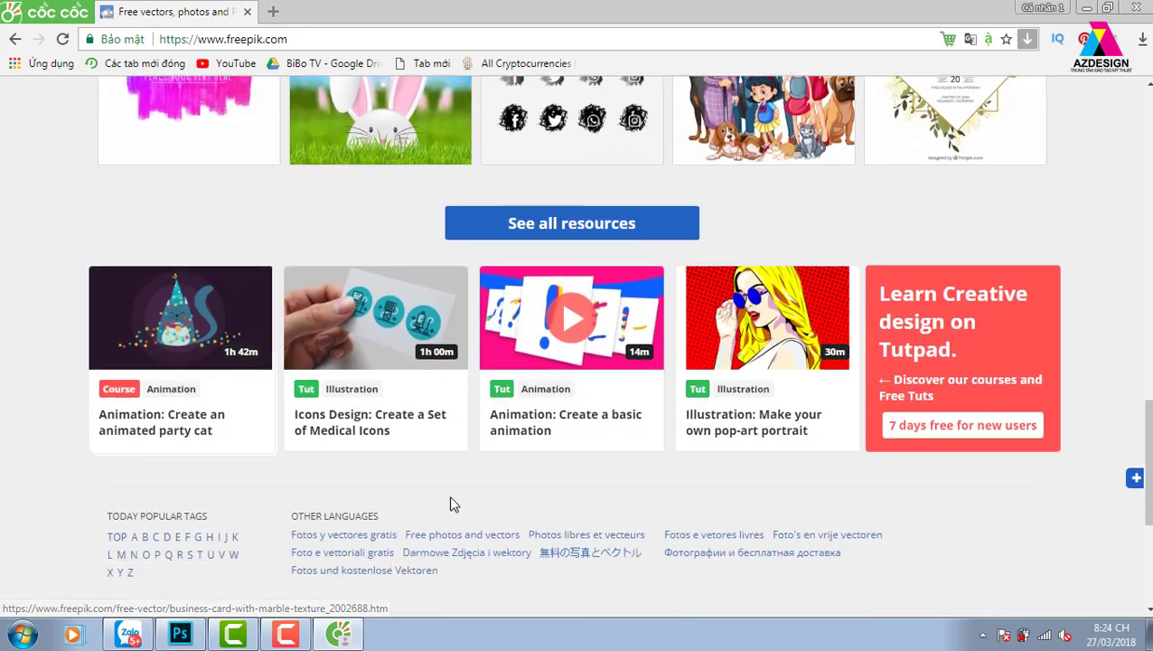
{"action": "left_click", "coordinate": [286, 633]}
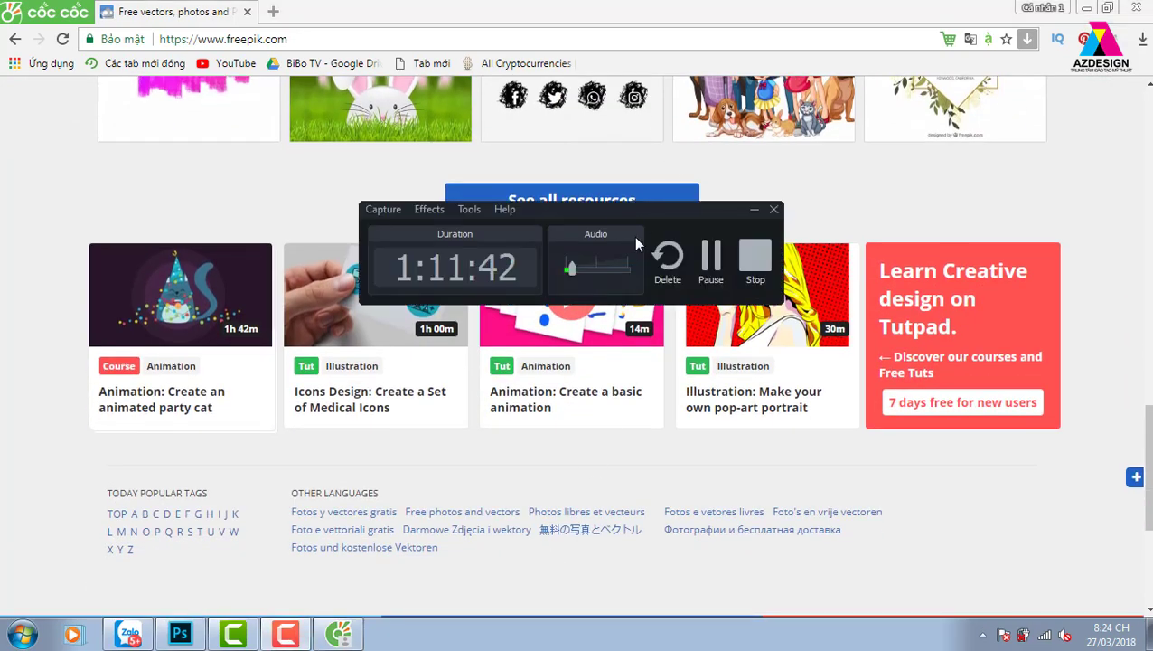